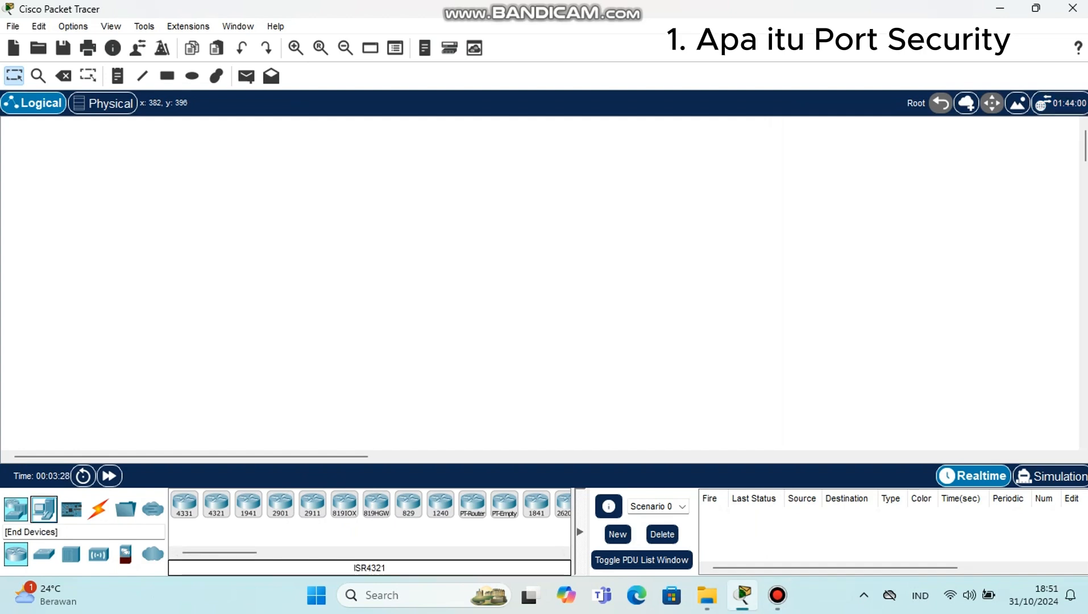
Step: Place three Server-PT devices and, below them, one PC-PT in the logical workspace
{"action": "left_click", "coordinate": [44, 509]}
{"action": "left_click_drag", "start_coordinate": [248, 503], "coordinate": [233, 275]}
{"action": "left_click_drag", "start_coordinate": [249, 503], "coordinate": [331, 228]}
{"action": "left_click_drag", "start_coordinate": [249, 503], "coordinate": [402, 301]}
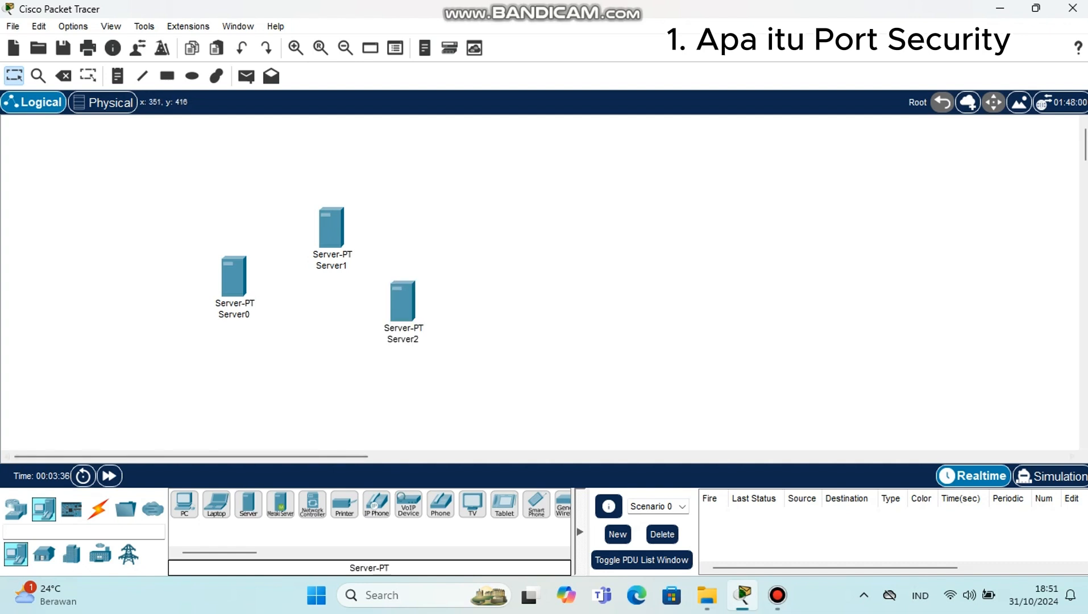
{"action": "left_click_drag", "start_coordinate": [184, 504], "coordinate": [307, 385]}
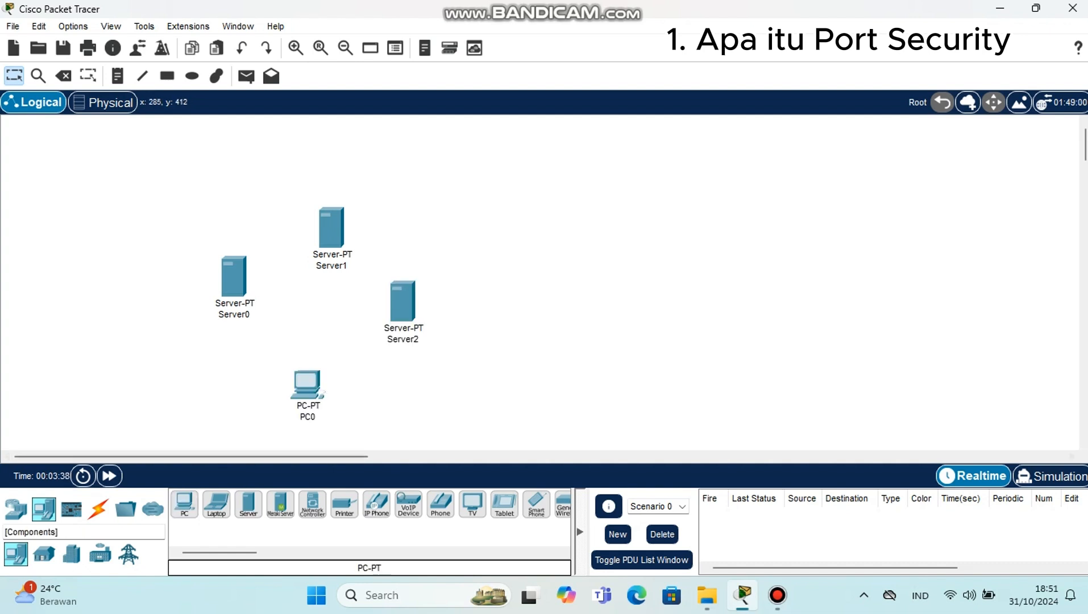
Step: Place a 2960 switch at the centre of the servers and the PC, and shift Server1 slightly upward above it
{"action": "left_click", "coordinate": [16, 508]}
{"action": "left_click", "coordinate": [43, 553]}
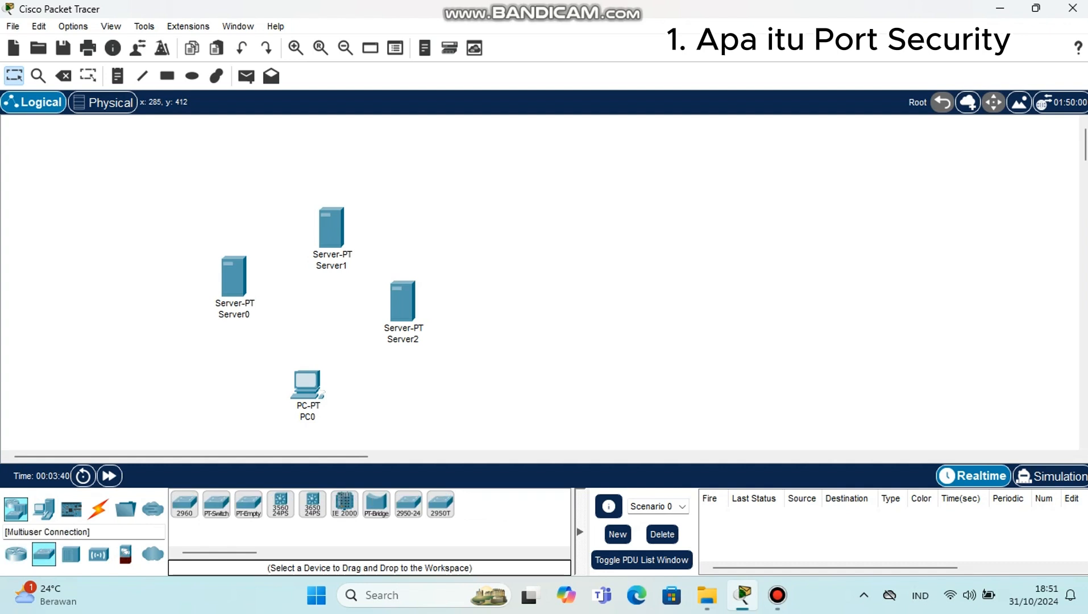
{"action": "left_click", "coordinate": [322, 302]}
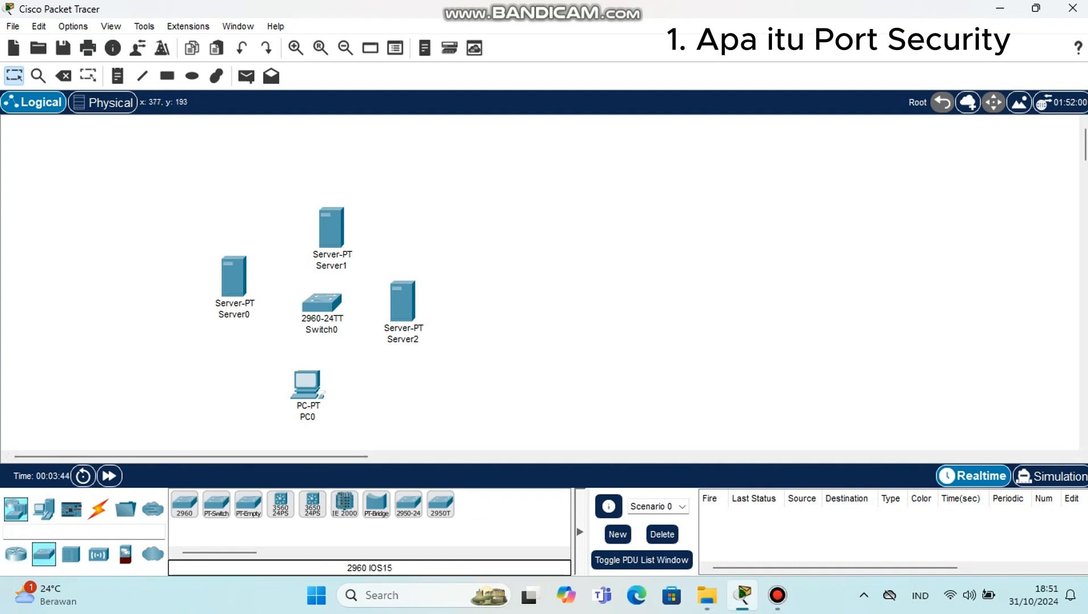
{"action": "left_click_drag", "start_coordinate": [336, 228], "coordinate": [332, 220]}
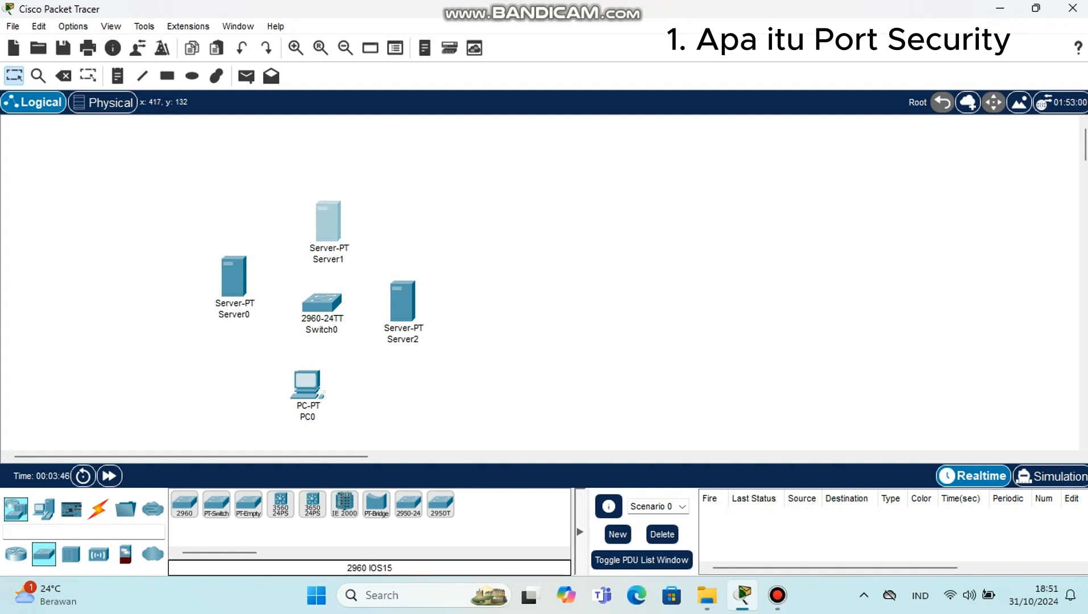
{"action": "left_click", "coordinate": [364, 206]}
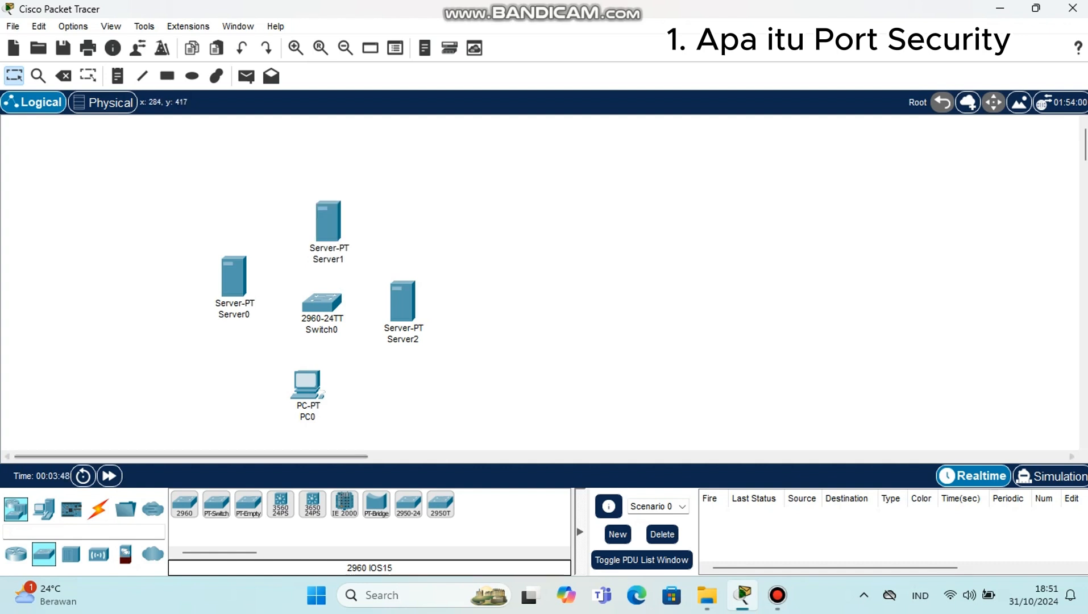
Step: Connect Server0 and Server1 to Switch0 using the automatically chosen connection type
{"action": "left_click", "coordinate": [98, 508]}
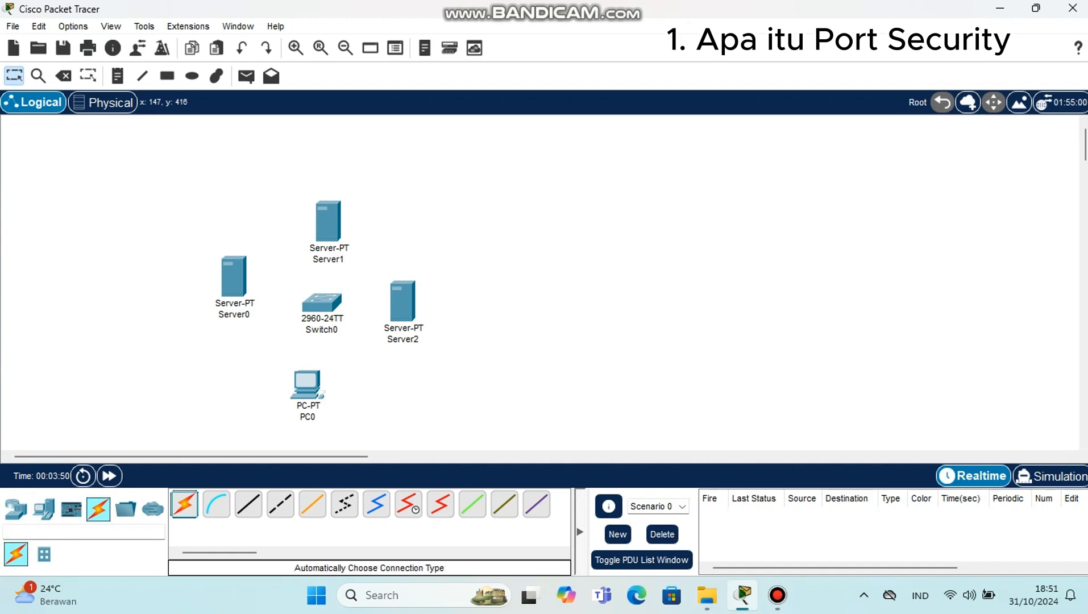
{"action": "left_click", "coordinate": [185, 504]}
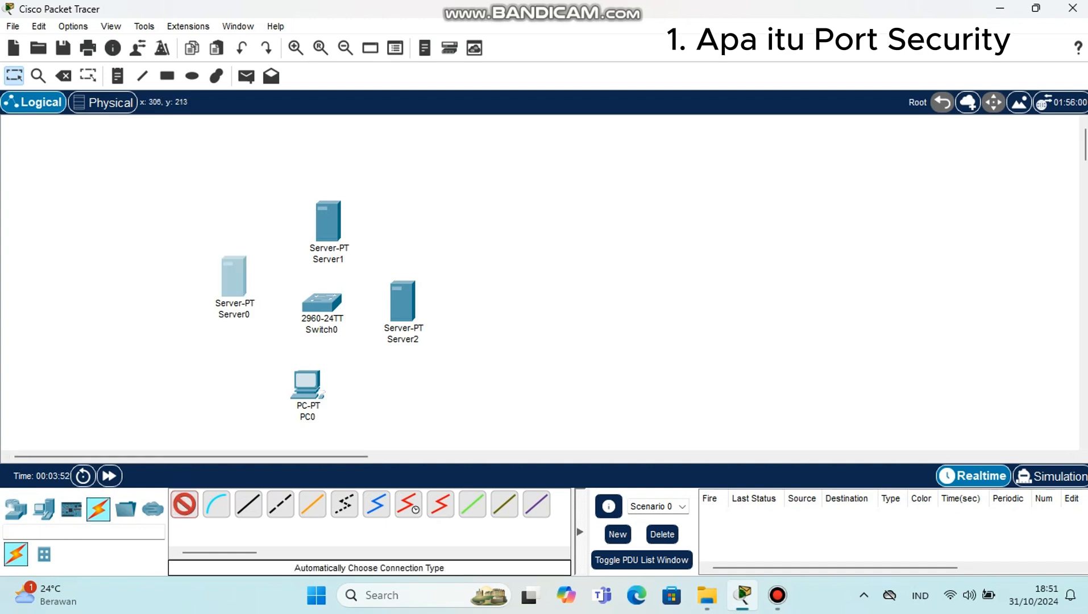
{"action": "left_click", "coordinate": [233, 277]}
{"action": "left_click", "coordinate": [322, 301]}
{"action": "left_click", "coordinate": [184, 504]}
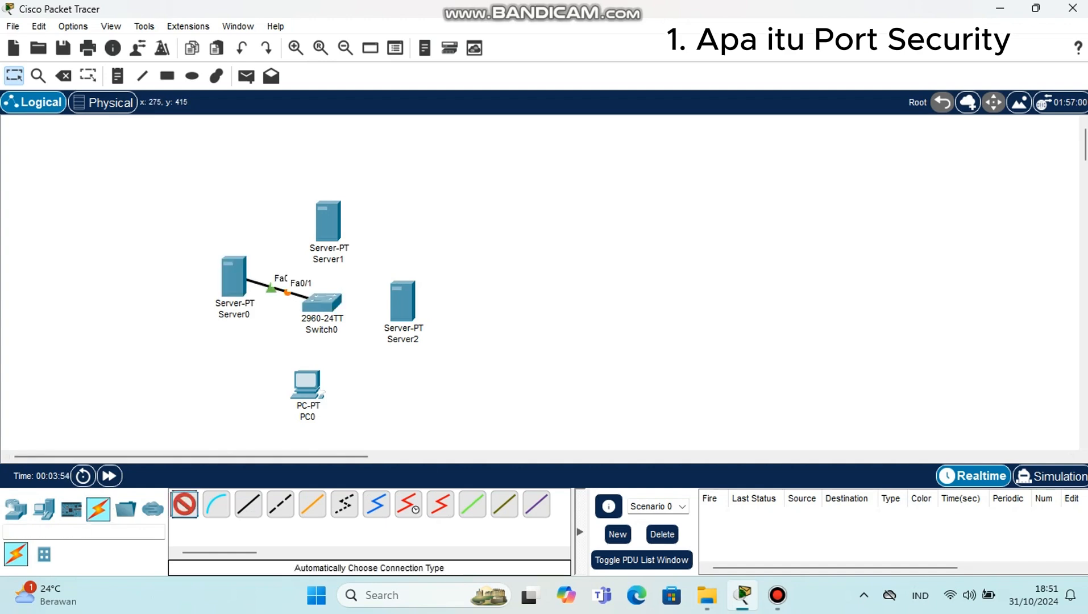
{"action": "left_click", "coordinate": [327, 224]}
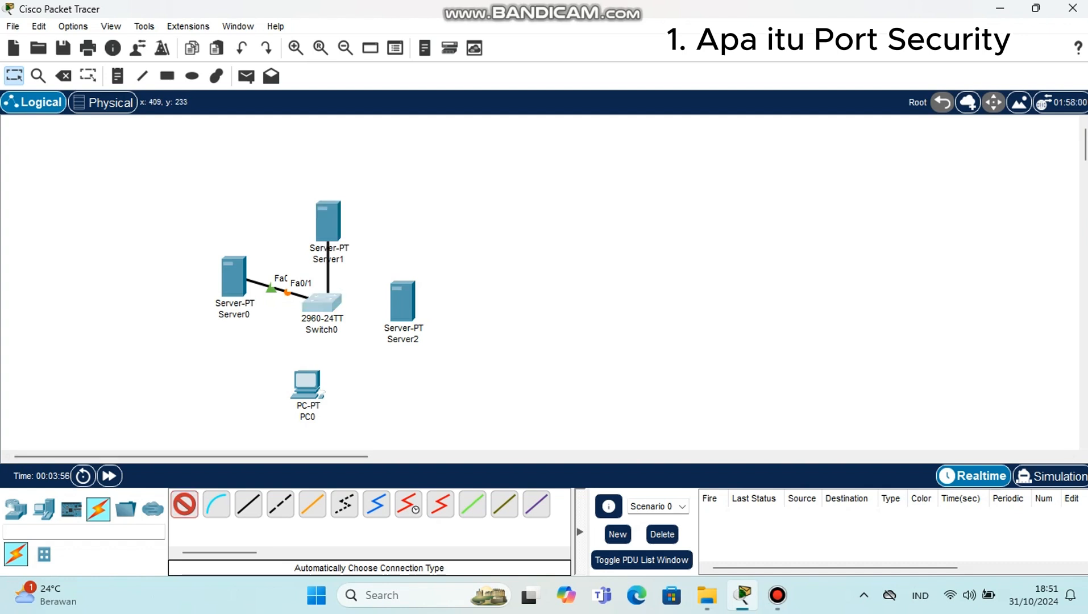
{"action": "left_click", "coordinate": [323, 300]}
Step: Connect Switch0 to Server2 and PC0 with automatic connections, and align PC0 directly below the switch
{"action": "left_click", "coordinate": [184, 504]}
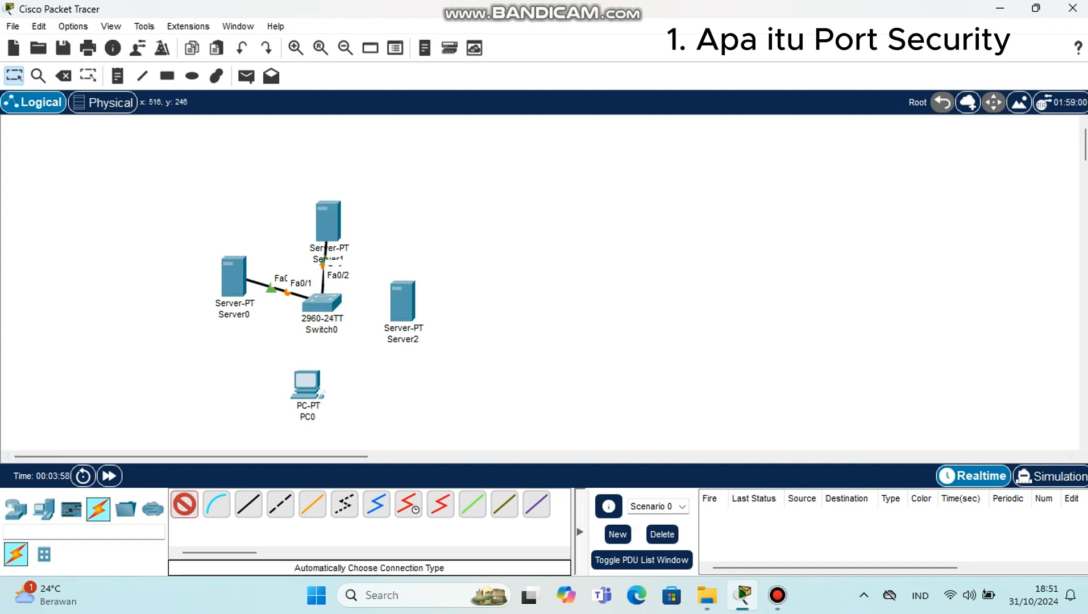
{"action": "left_click", "coordinate": [321, 301]}
{"action": "left_click", "coordinate": [403, 300]}
{"action": "left_click", "coordinate": [184, 504]}
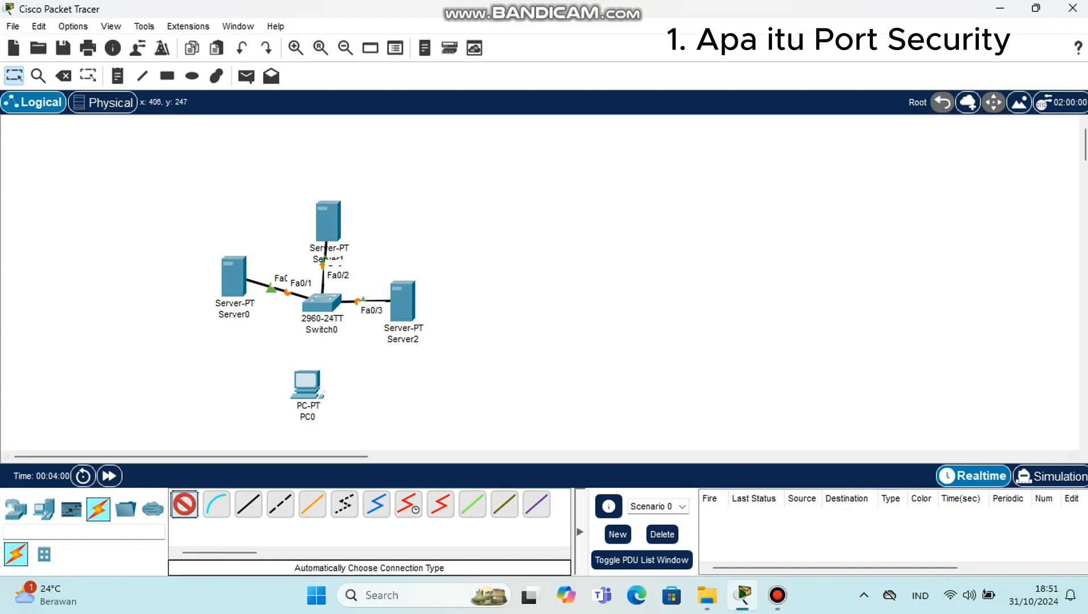
{"action": "left_click", "coordinate": [321, 301]}
{"action": "left_click", "coordinate": [309, 372]}
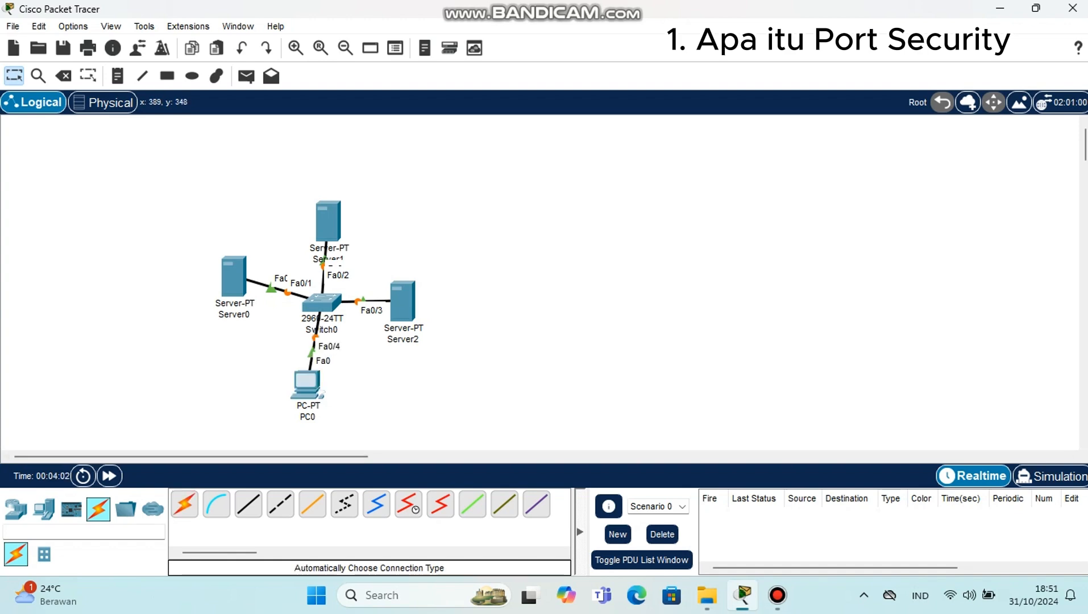
{"action": "left_click_drag", "start_coordinate": [307, 383], "coordinate": [318, 383]}
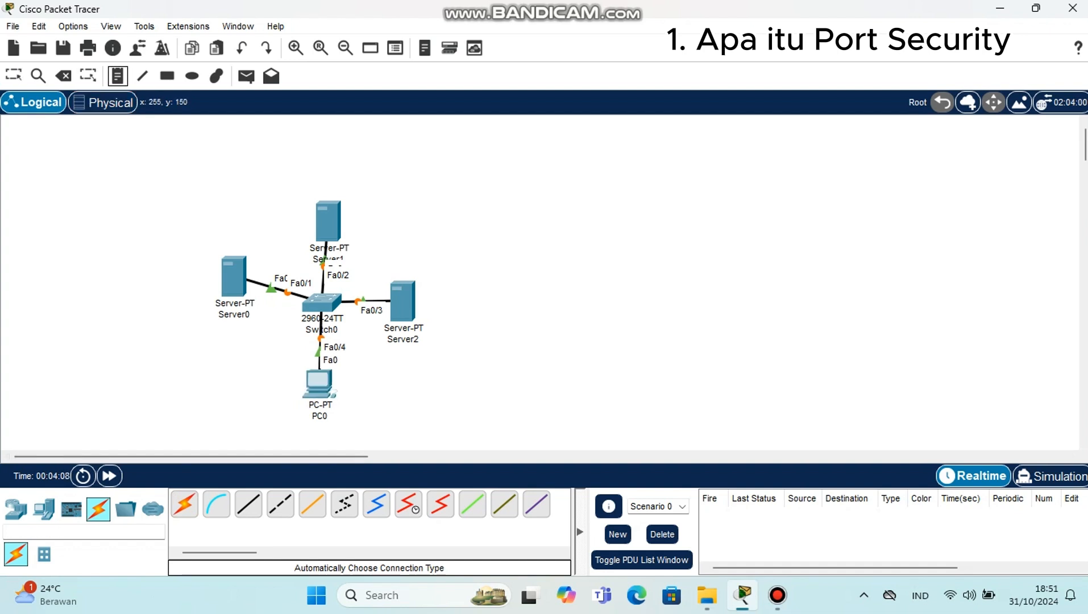
Step: Add notes above the three servers labelling Server0 as SERVER 1, Server1 as SERVER 2 and Server2 as SERVER 3
{"action": "left_click", "coordinate": [205, 238]}
{"action": "type", "text": "SERVER"}
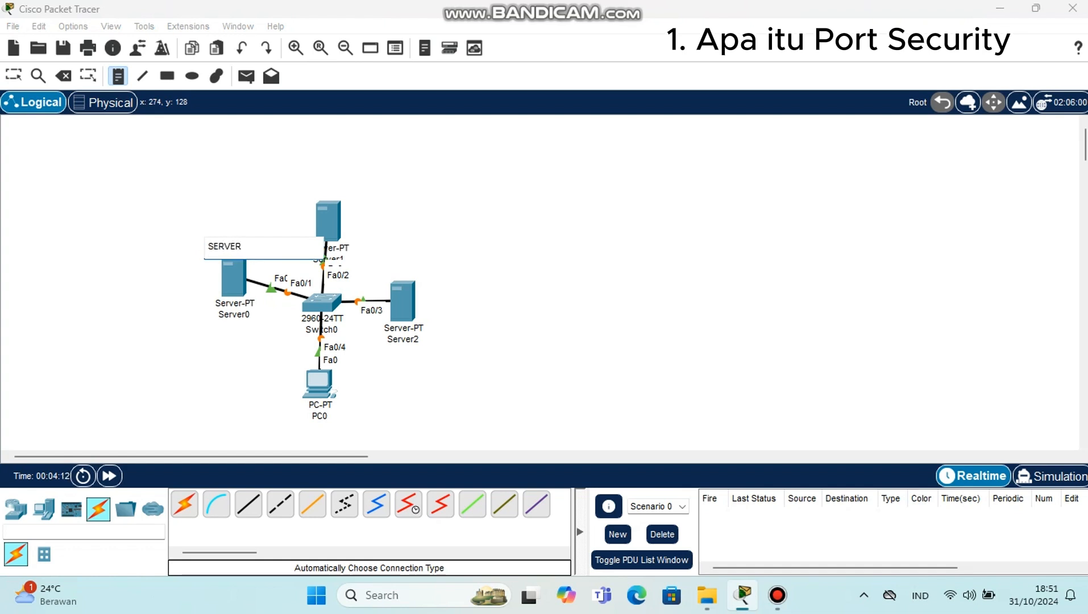
{"action": "type", "text": " 1"}
{"action": "left_click", "coordinate": [306, 186]}
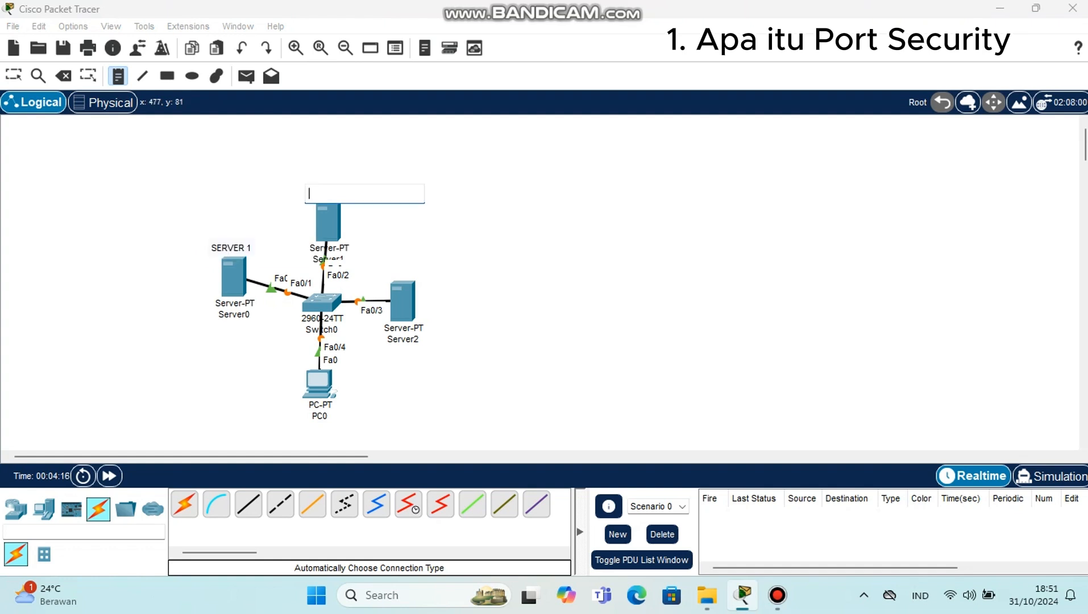
{"action": "type", "text": "SERVE"}
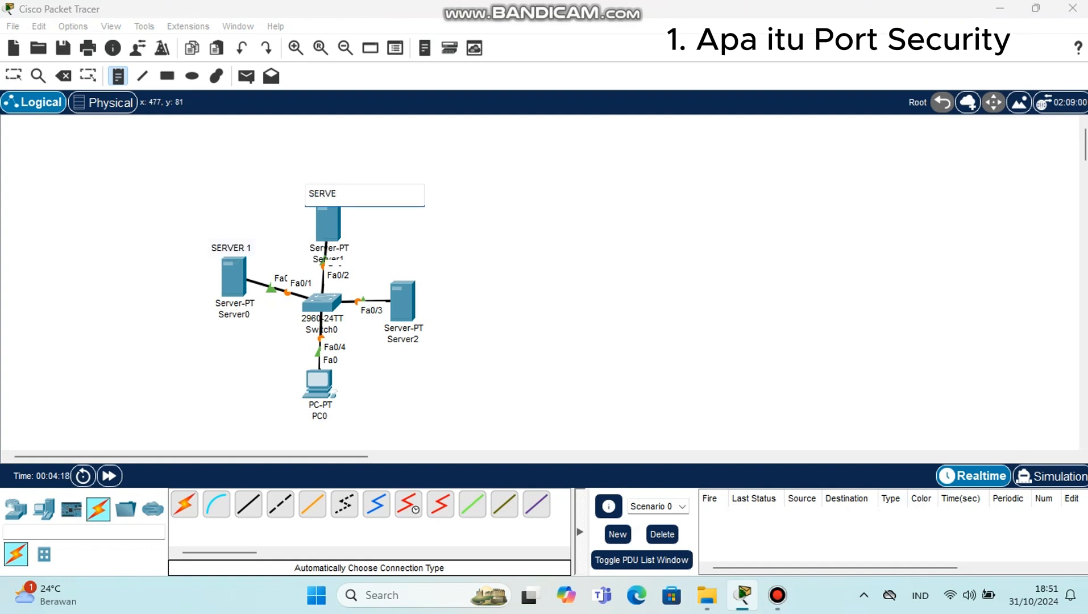
{"action": "type", "text": "R 2"}
{"action": "left_click", "coordinate": [383, 271]}
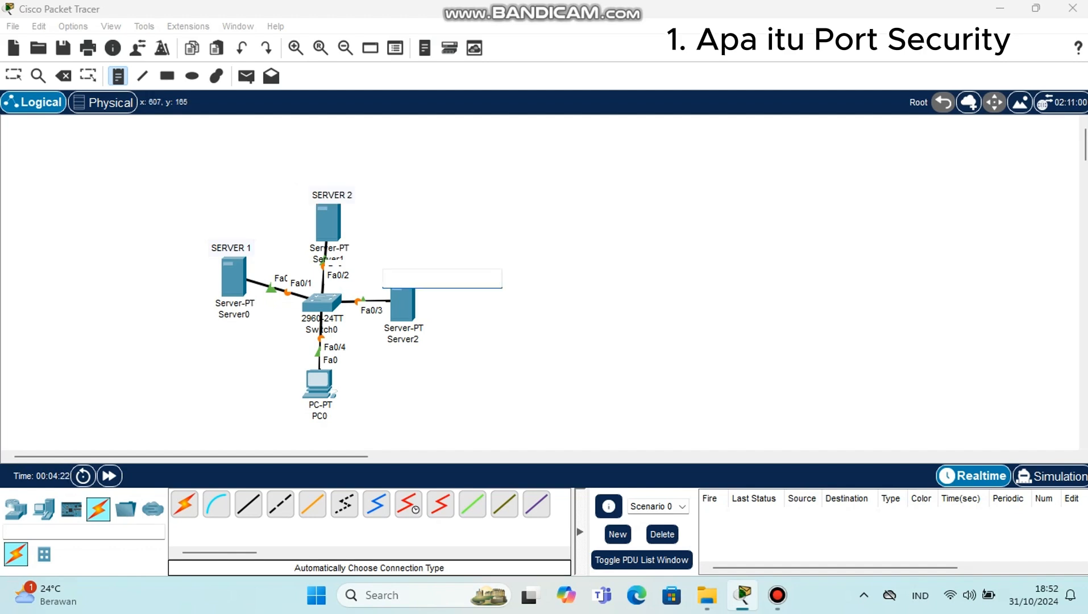
{"action": "type", "text": "SER"}
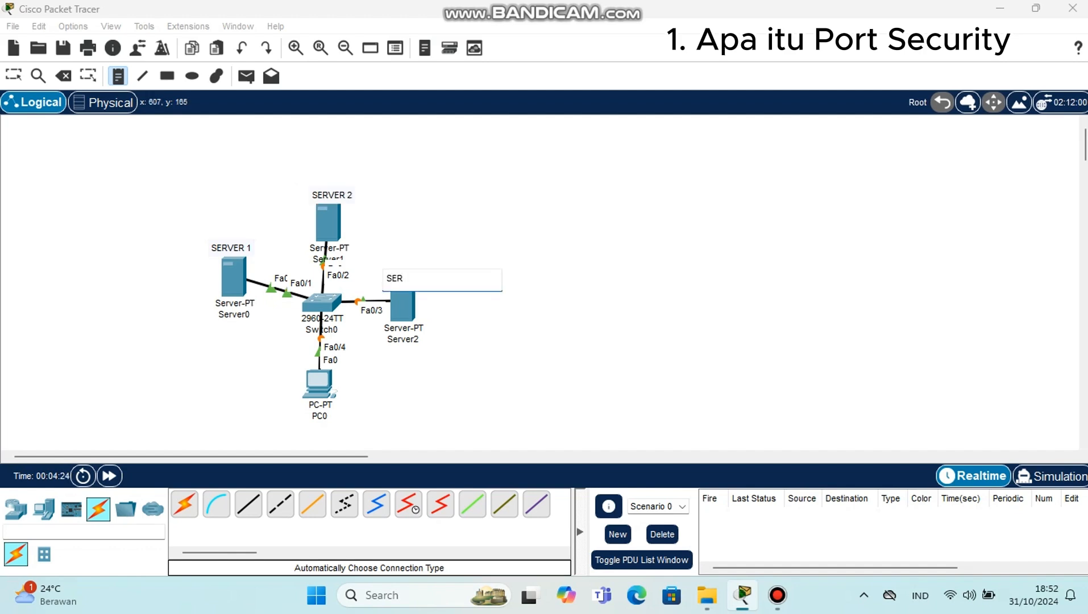
{"action": "type", "text": "VER 3"}
Step: Add a note reading CLIENT below PC0
{"action": "left_click", "coordinate": [307, 421]}
{"action": "type", "text": "C"}
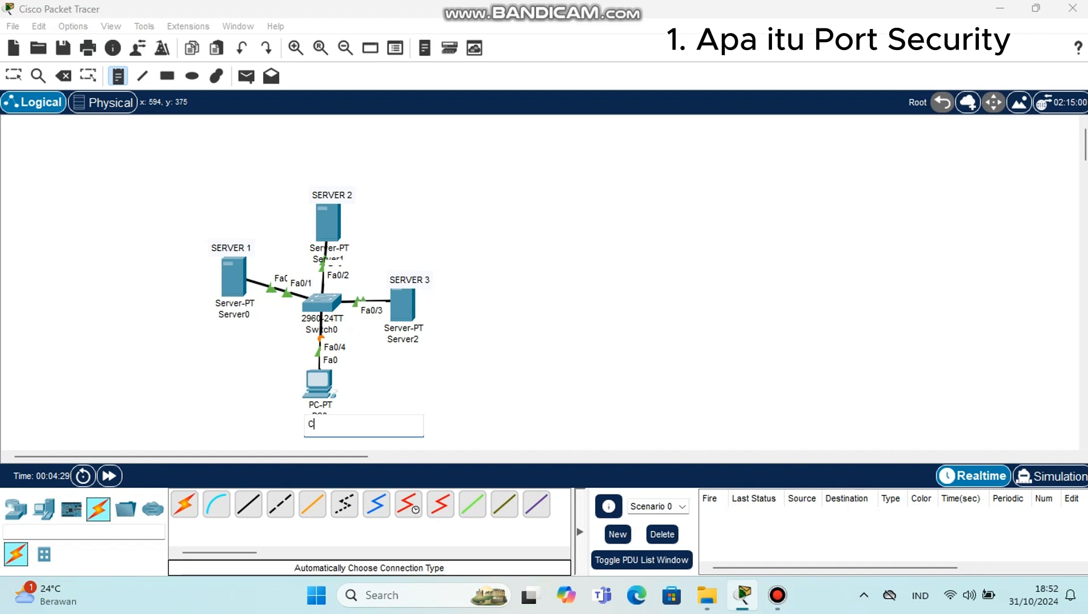
{"action": "type", "text": "LIENT"}
{"action": "left_click", "coordinate": [219, 340]}
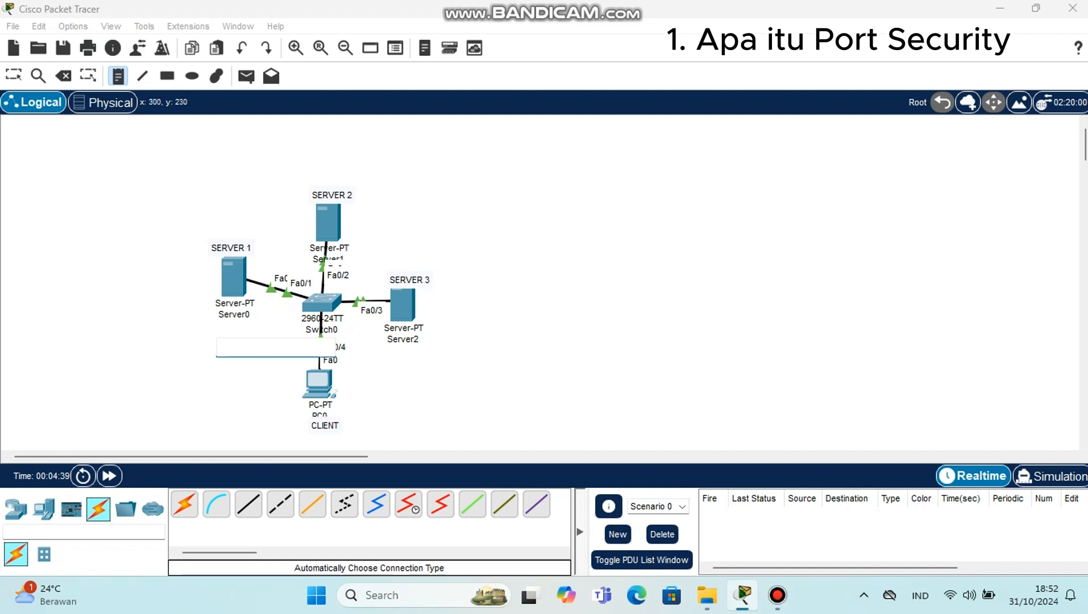
Step: Reposition the SERVER 1, SERVER 2 and SERVER 3 notes centred above their servers and the CLIENT note over the PC0 name
{"action": "left_click", "coordinate": [14, 76]}
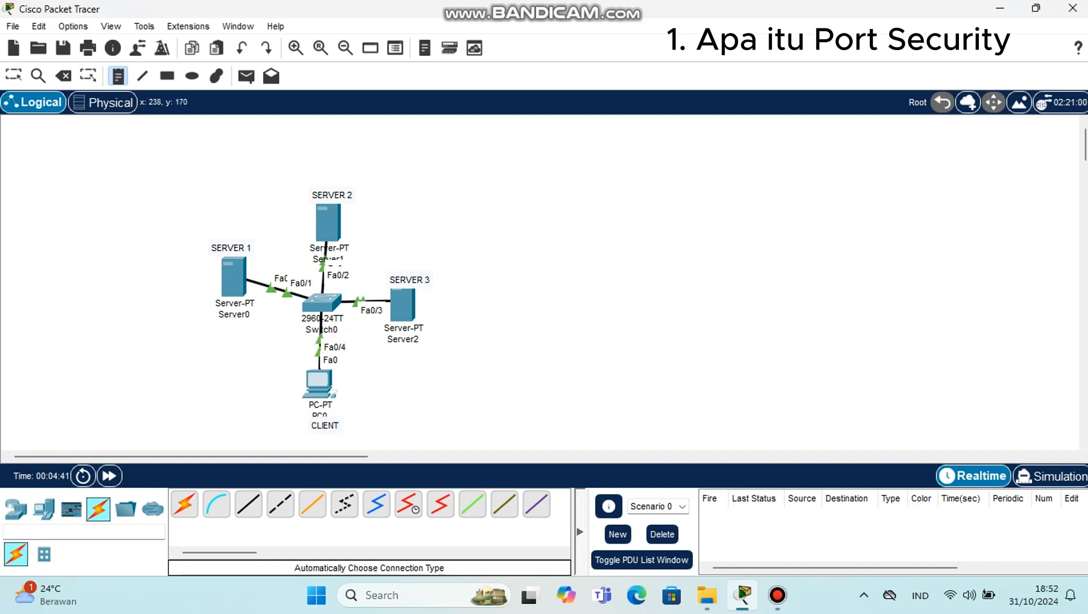
{"action": "left_click", "coordinate": [223, 252]}
{"action": "left_click", "coordinate": [229, 244]}
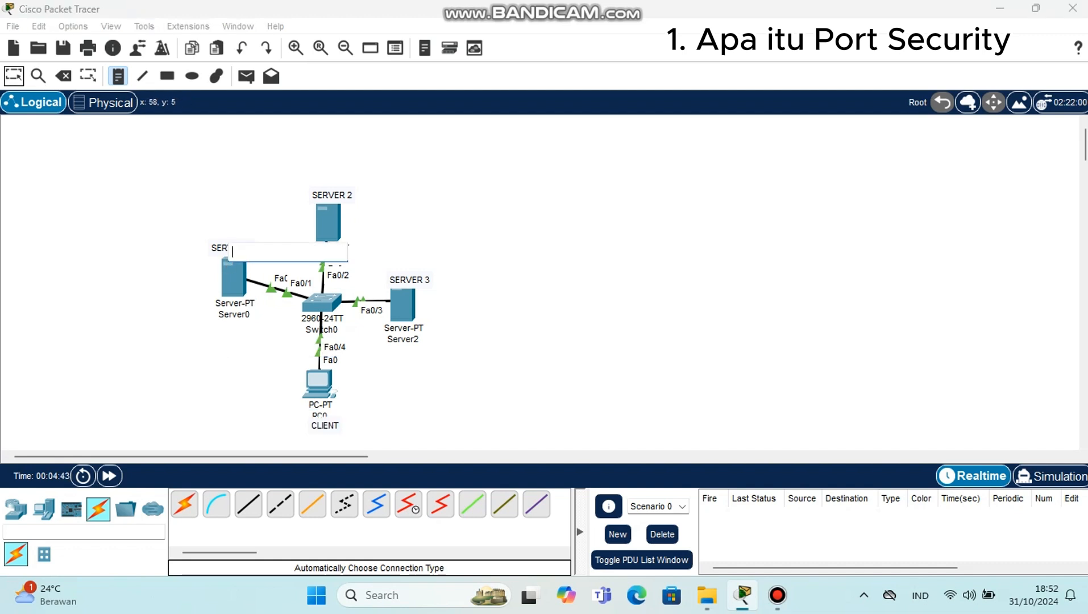
{"action": "left_click", "coordinate": [14, 76]}
{"action": "left_click_drag", "start_coordinate": [239, 241], "coordinate": [242, 231]}
{"action": "left_click_drag", "start_coordinate": [331, 194], "coordinate": [328, 187]}
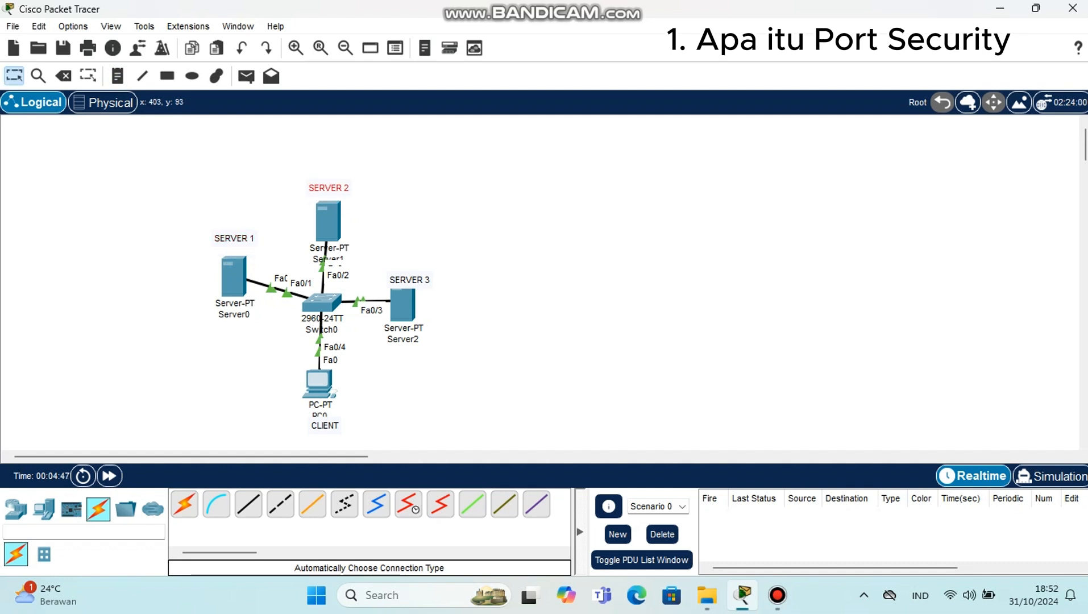
{"action": "left_click_drag", "start_coordinate": [409, 279], "coordinate": [402, 264]}
{"action": "left_click_drag", "start_coordinate": [324, 425], "coordinate": [323, 418]}
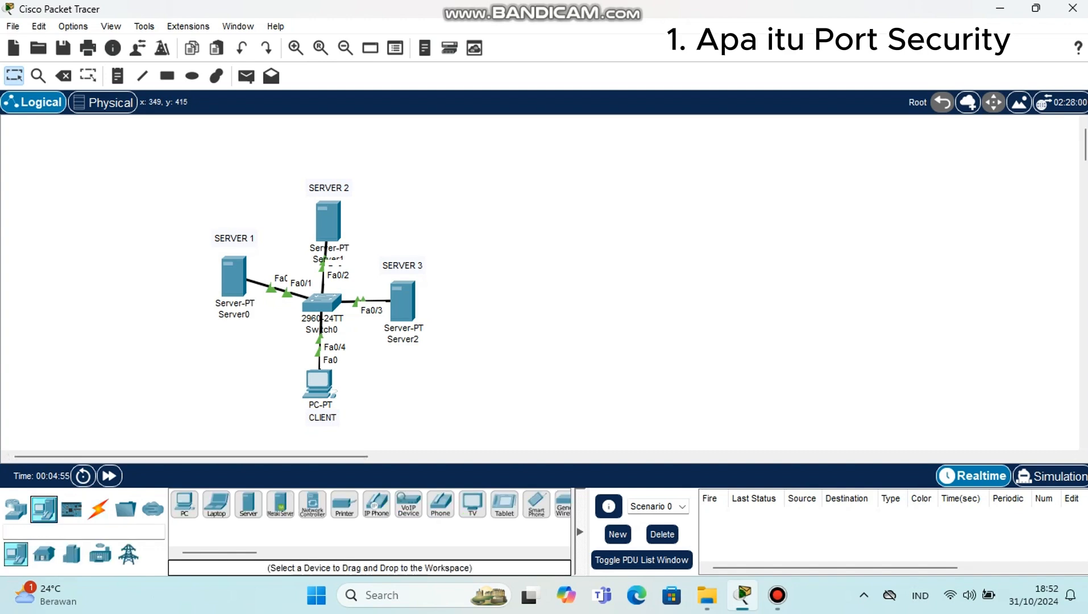
Step: Place a second PC-PT above SERVER 3 and add a note reading HACKER below it
{"action": "left_click", "coordinate": [44, 508]}
{"action": "left_click_drag", "start_coordinate": [184, 504], "coordinate": [419, 202]}
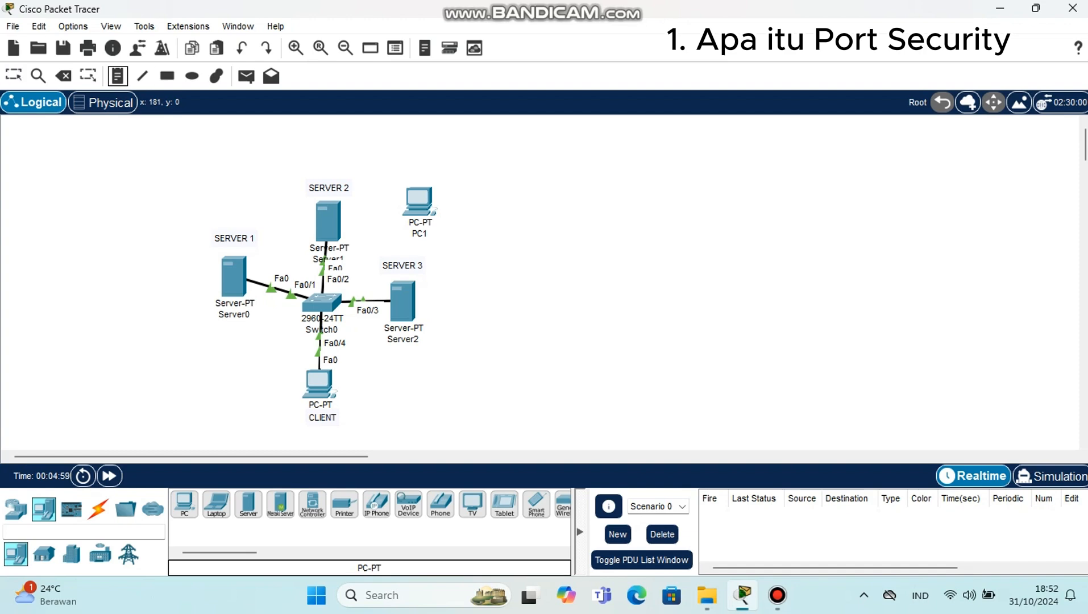
{"action": "left_click", "coordinate": [408, 232]}
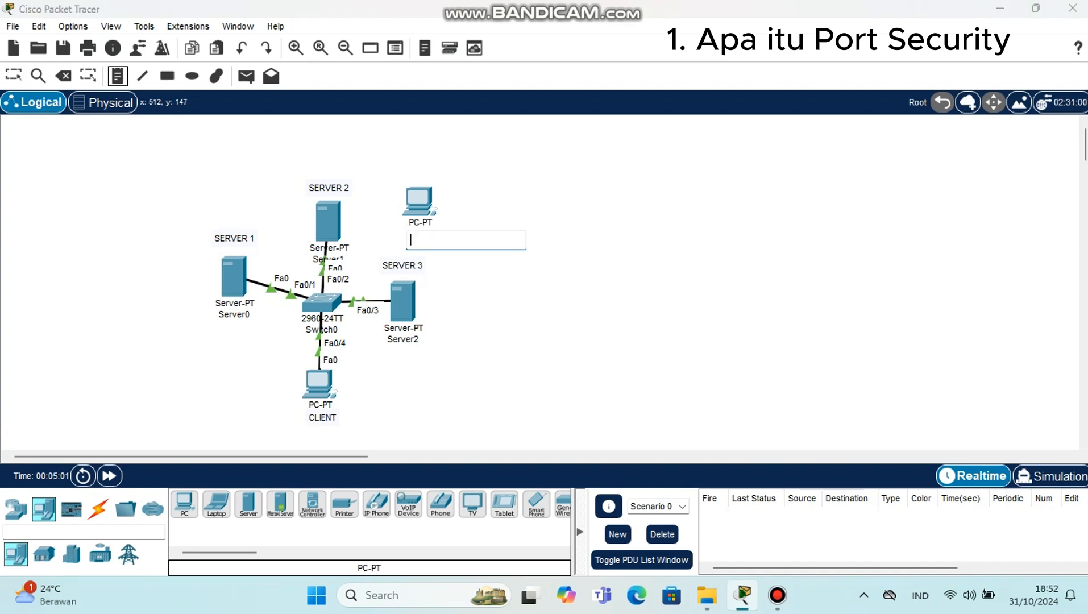
{"action": "type", "text": "HA"}
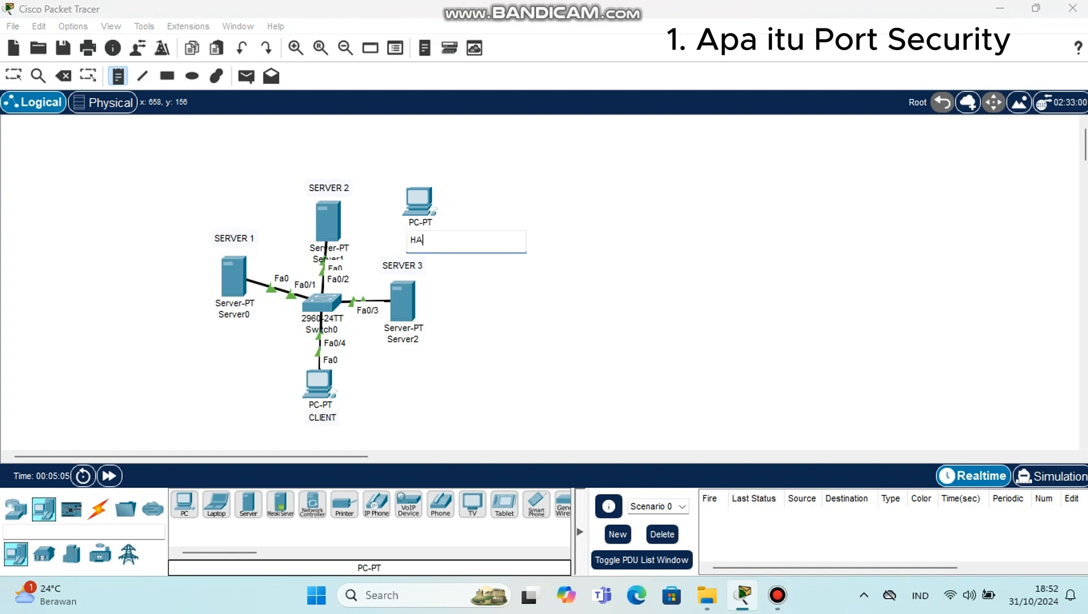
{"action": "key", "text": "BackSpace"}
{"action": "key", "text": "BackSpace"}
{"action": "type", "text": "HACKER"}
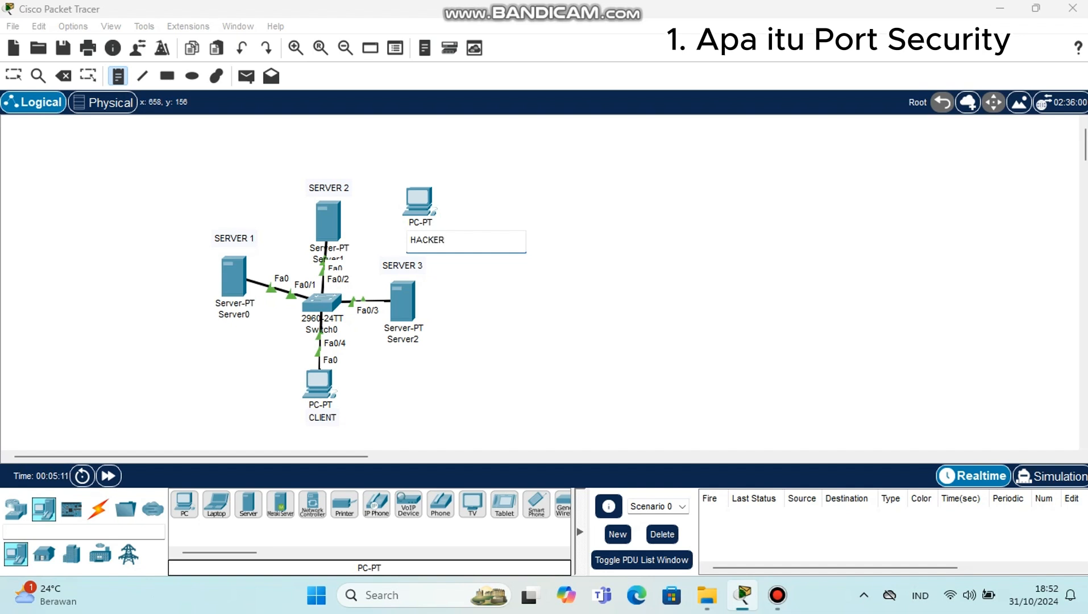
Step: Move the HACKER note so it is centred directly under its PC, covering the device name
{"action": "left_click", "coordinate": [13, 75]}
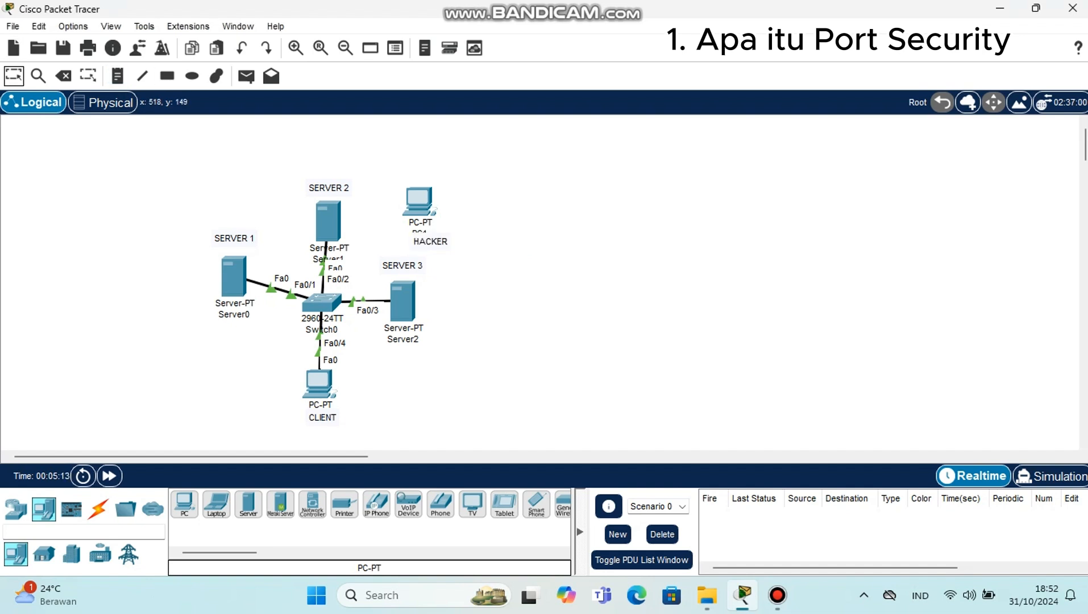
{"action": "left_click_drag", "start_coordinate": [440, 242], "coordinate": [428, 236]}
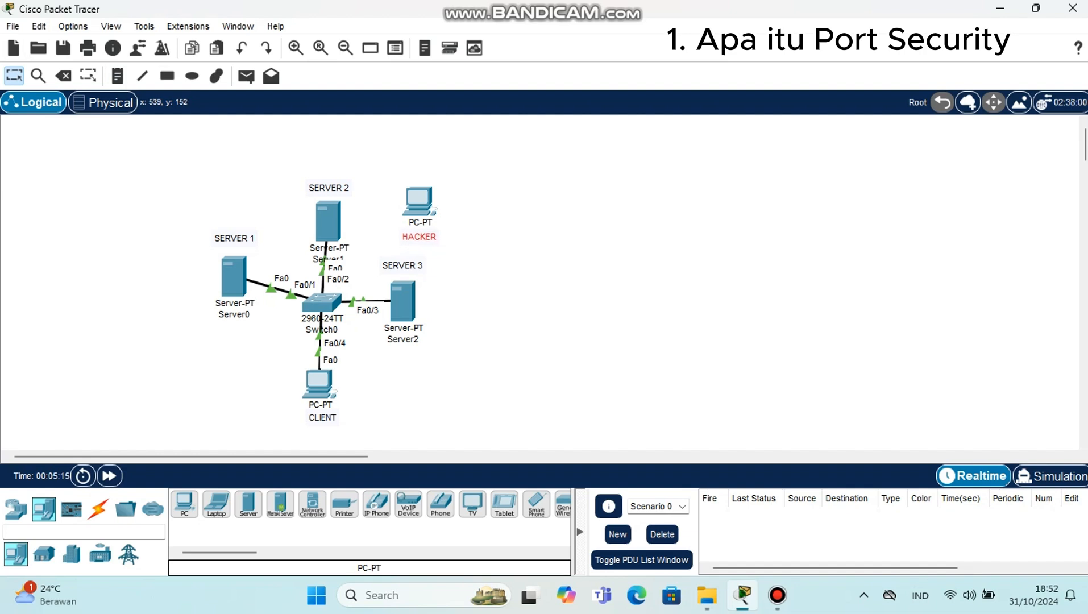
{"action": "left_click", "coordinate": [451, 244]}
Step: Move the Server2 end of the switch cable to the FastEthernet0 port of the HACKER PC
{"action": "left_click", "coordinate": [421, 205]}
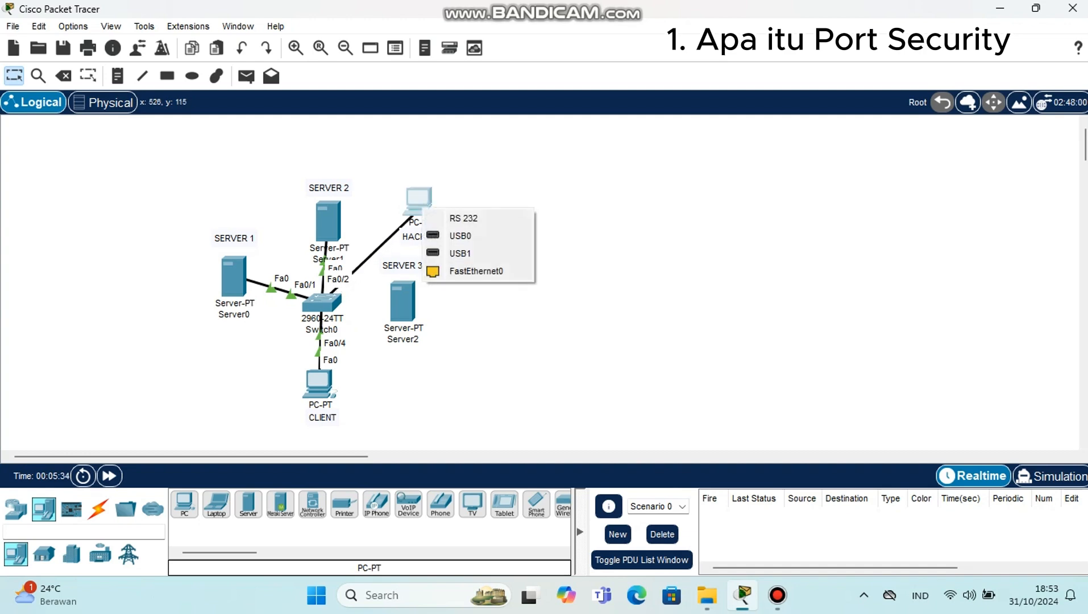
{"action": "left_click", "coordinate": [476, 271]}
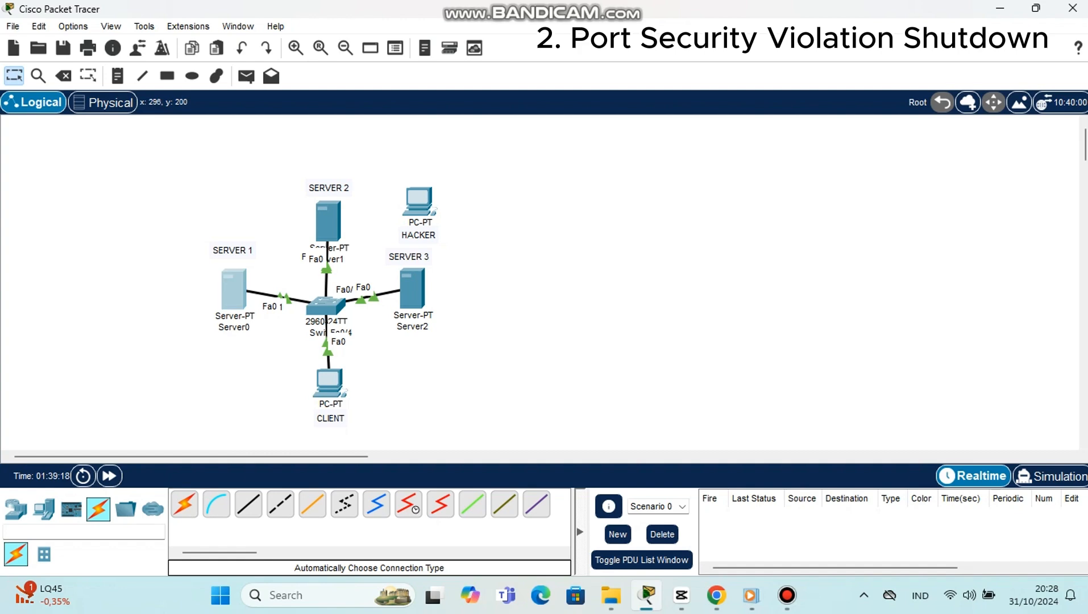
Step: Assign SERVER 1 the static IPv4 address 192.168.50.1 with subnet mask 255.255.255.0
{"action": "left_click", "coordinate": [233, 289]}
{"action": "left_click", "coordinate": [499, 50]}
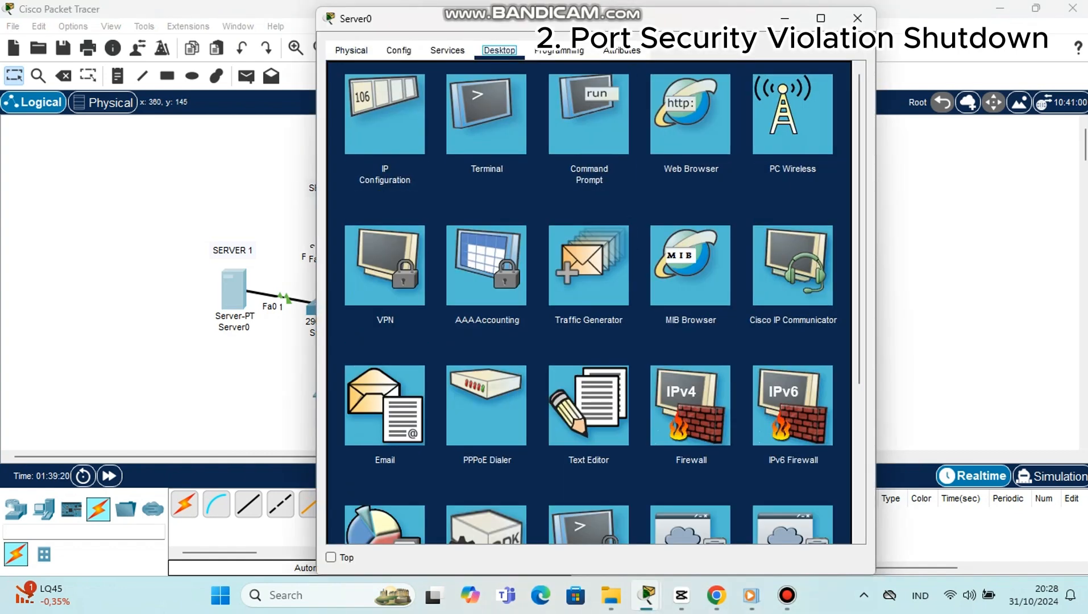
{"action": "left_click", "coordinate": [384, 114]}
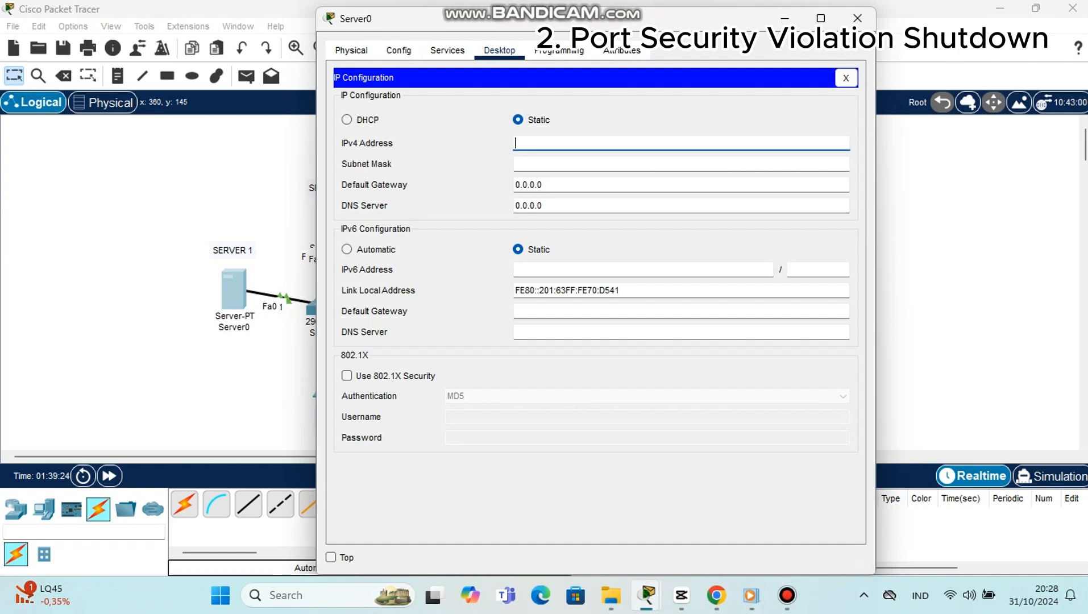
{"action": "type", "text": "192.168.50.1"}
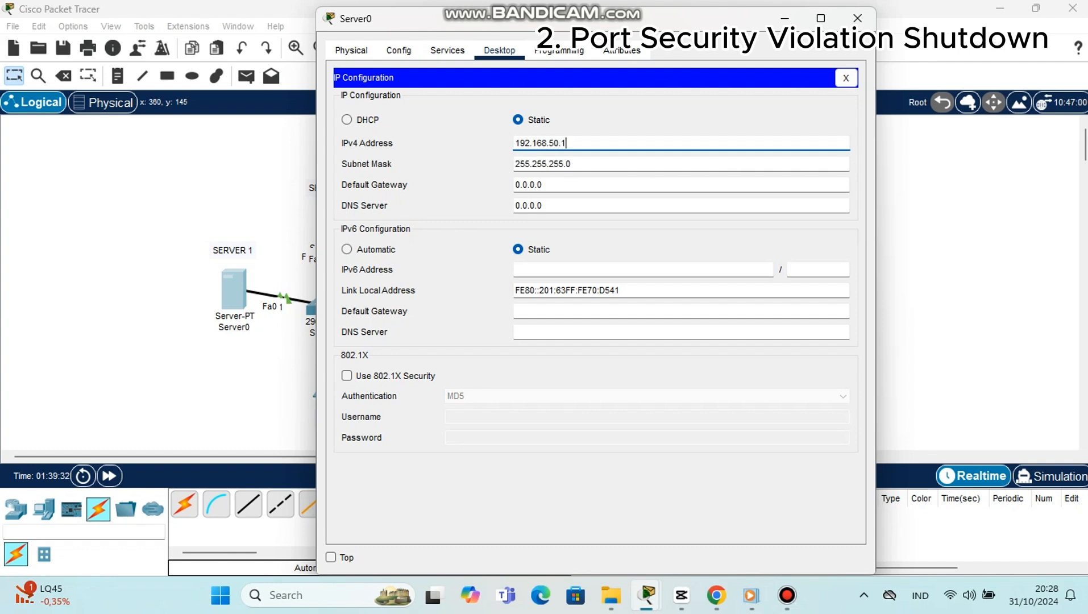
{"action": "left_click", "coordinate": [857, 19]}
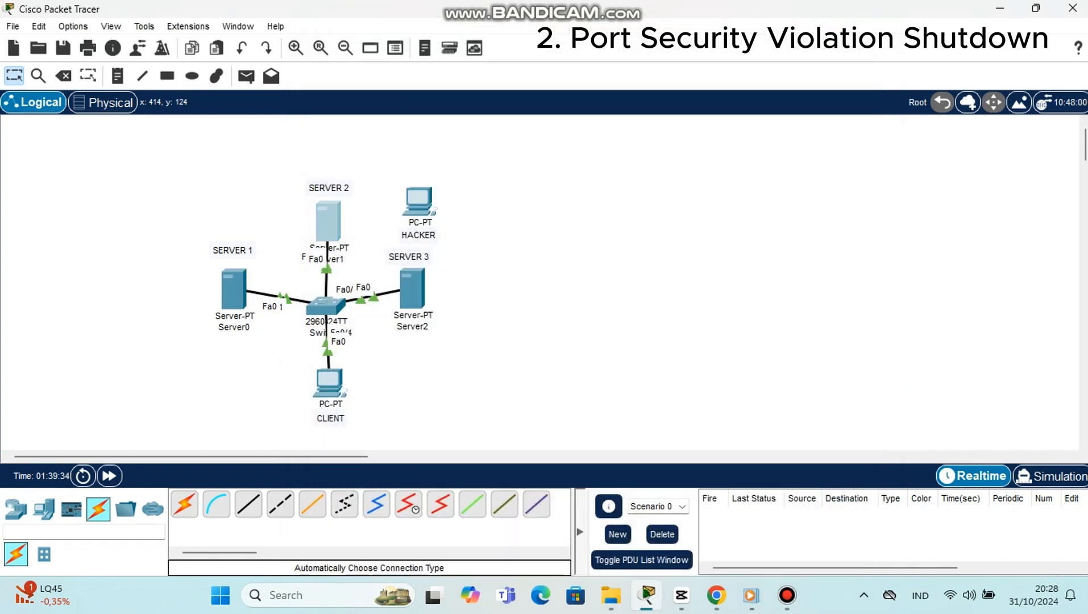
Step: Assign SERVER 2 the static IPv4 address 192.168.50.2 with subnet mask 255.255.255.0
{"action": "left_click", "coordinate": [330, 214]}
{"action": "left_click", "coordinate": [498, 88]}
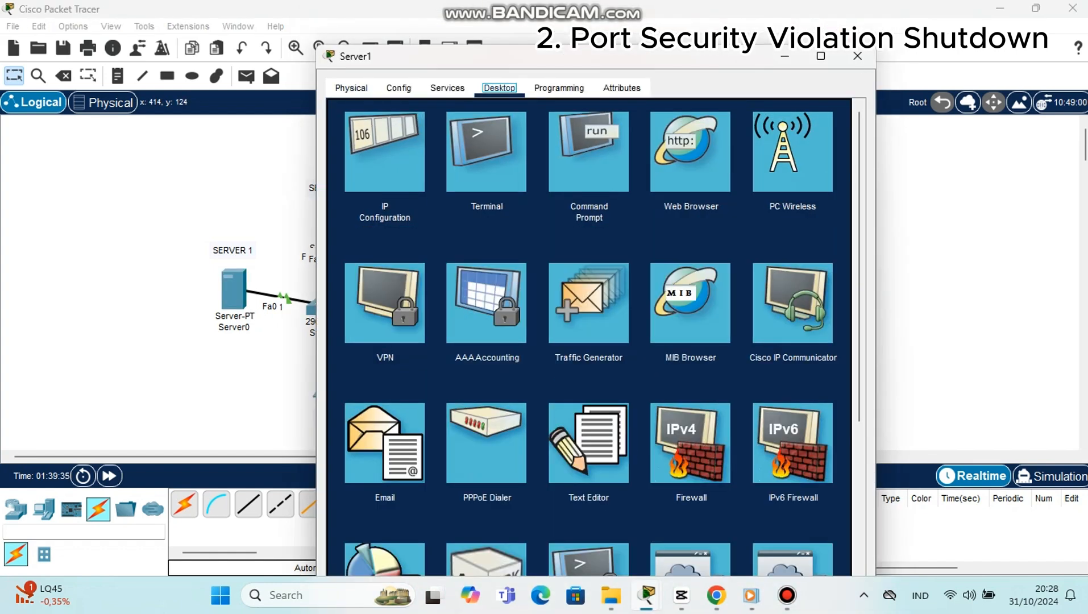
{"action": "left_click", "coordinate": [383, 153]}
{"action": "left_click", "coordinate": [574, 181]}
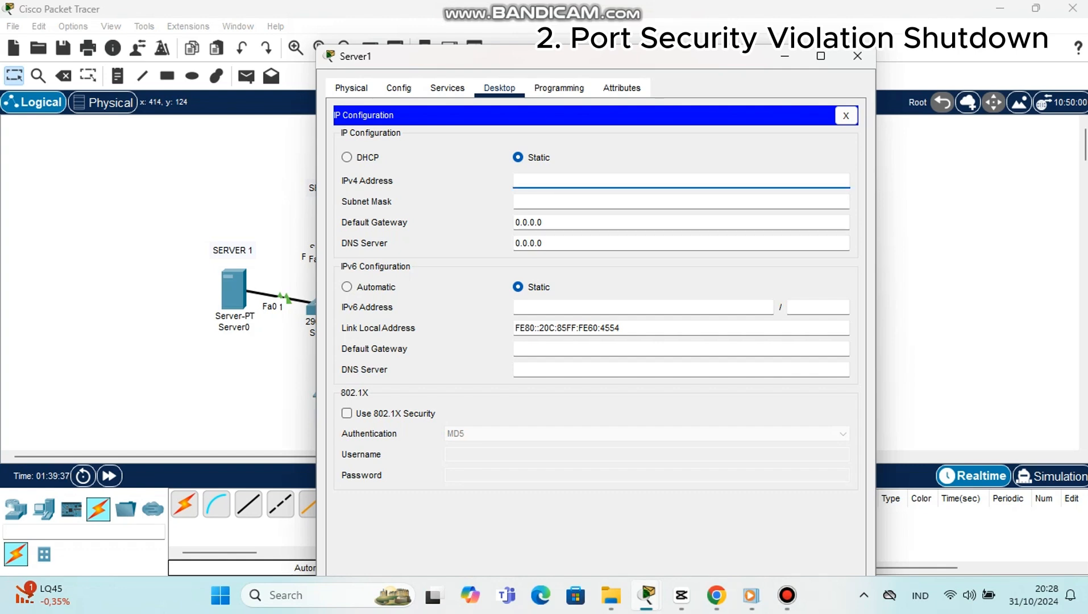
{"action": "type", "text": "192.168.50.2"}
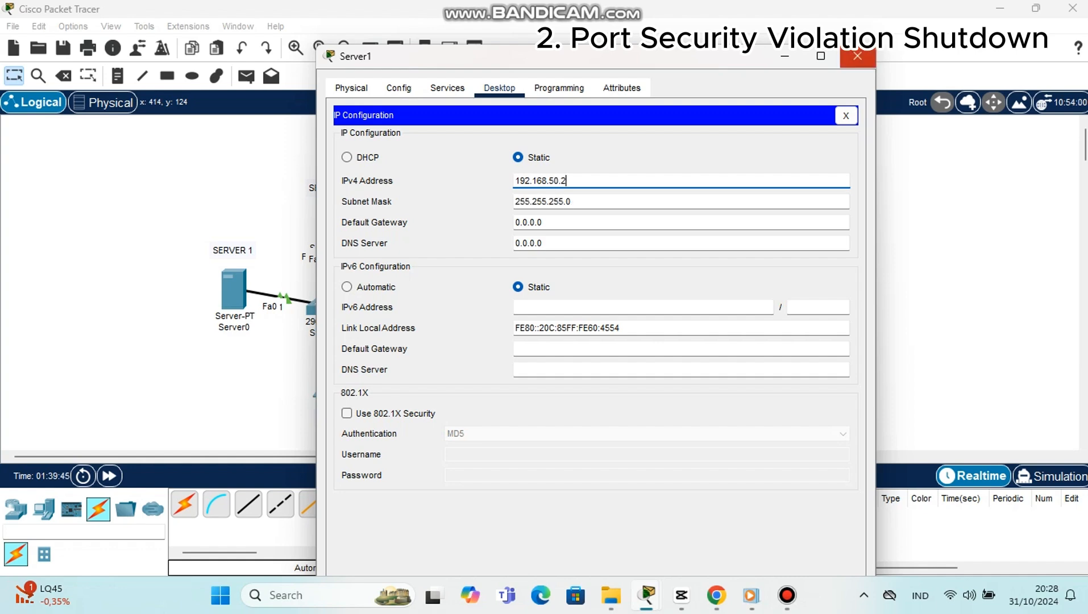
{"action": "left_click", "coordinate": [857, 55]}
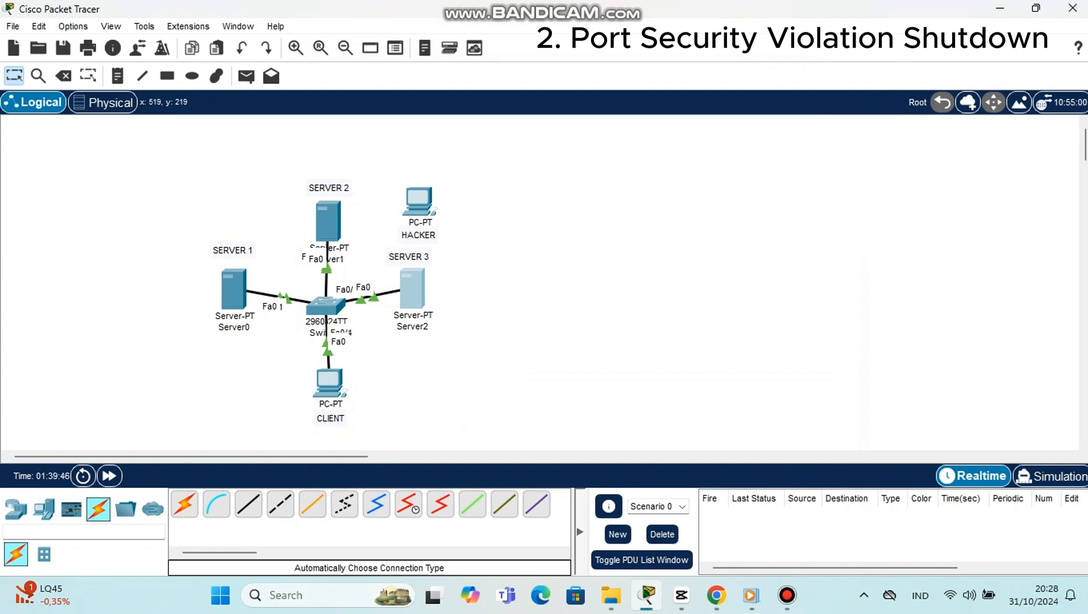
Step: Assign SERVER 3 the static IPv4 address 192.168.50.3 with subnet mask 255.255.255.0
{"action": "left_click", "coordinate": [413, 290]}
{"action": "left_click", "coordinate": [499, 87]}
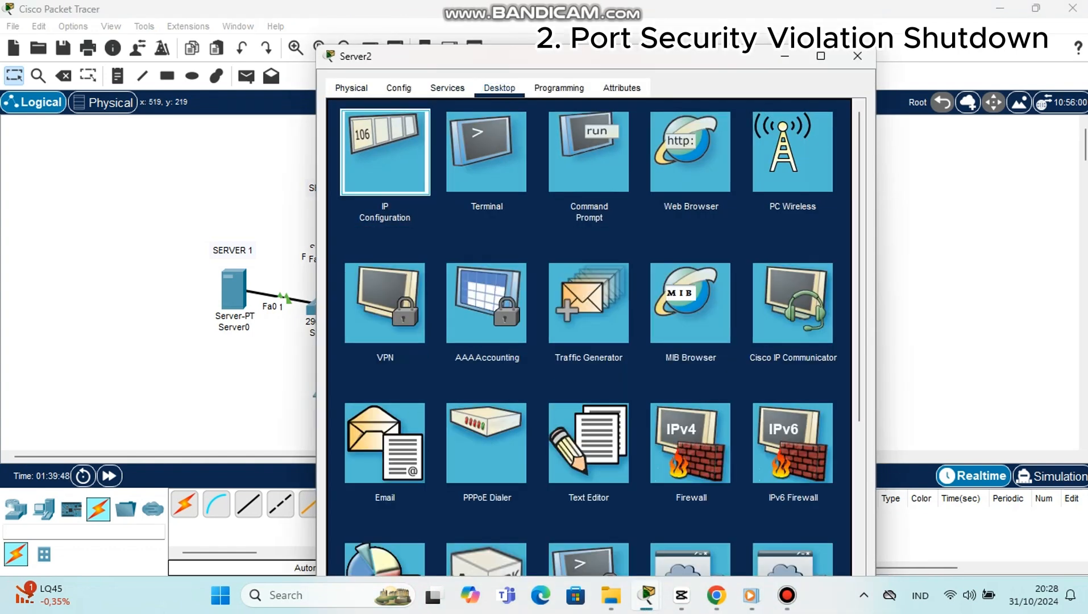
{"action": "left_click", "coordinate": [384, 153]}
{"action": "type", "text": "1"}
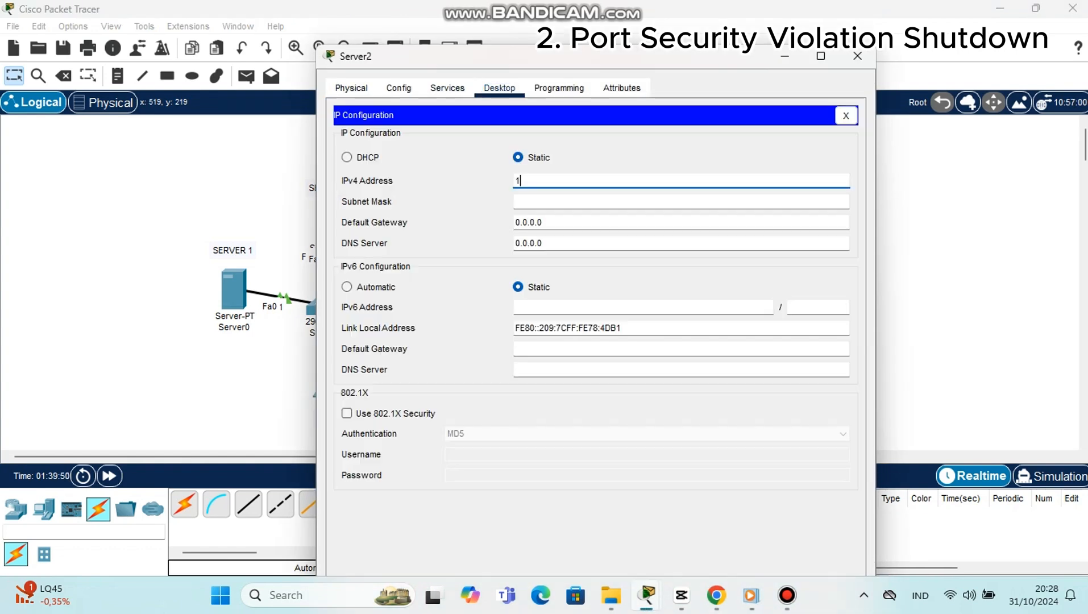
{"action": "type", "text": "92.168.50"}
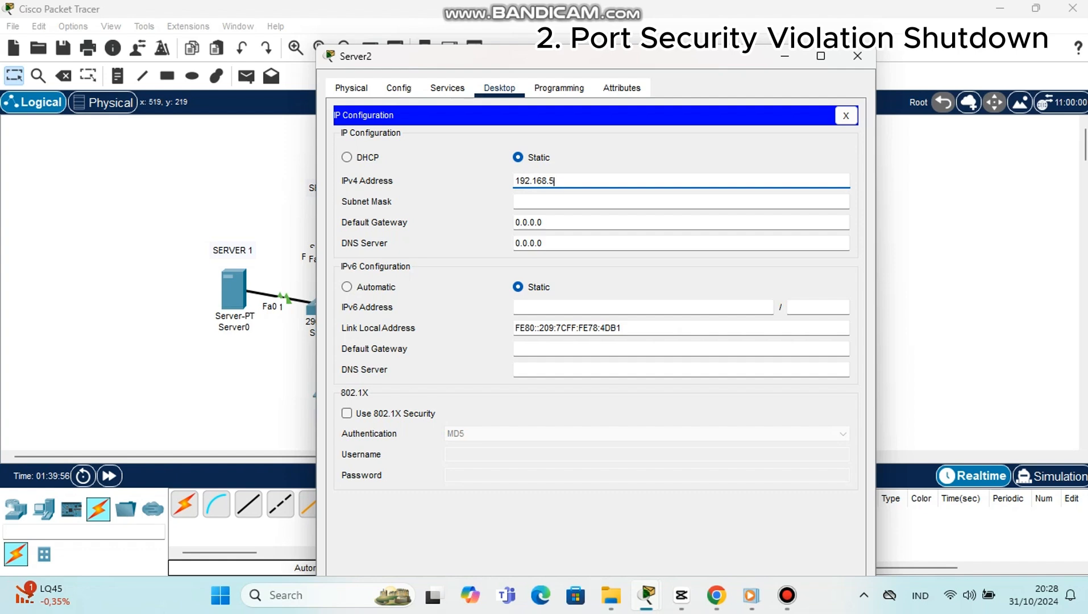
{"action": "type", "text": ".3"}
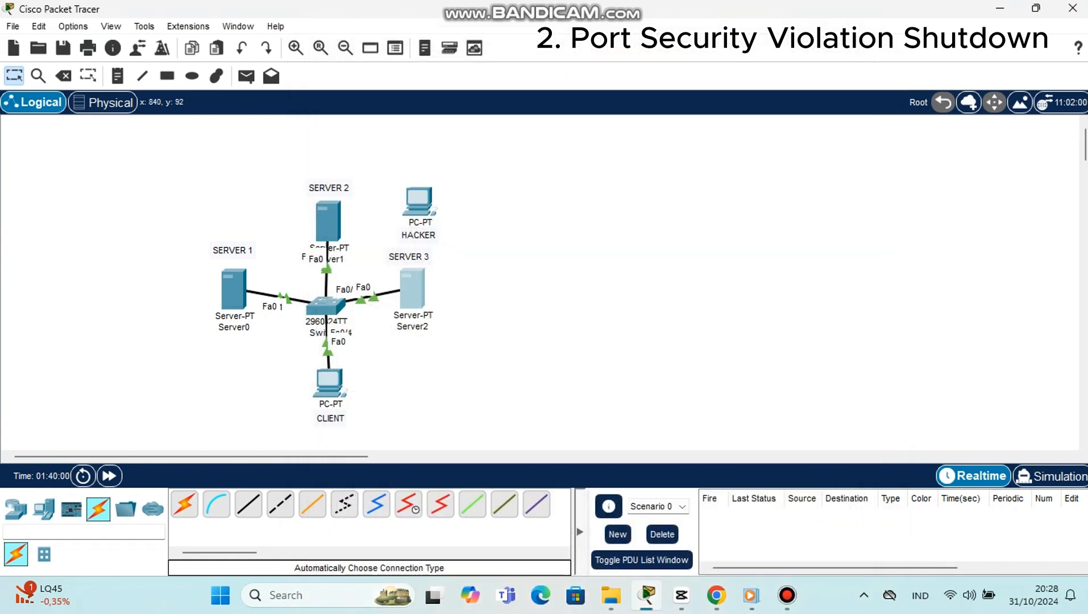
{"action": "left_click", "coordinate": [857, 56]}
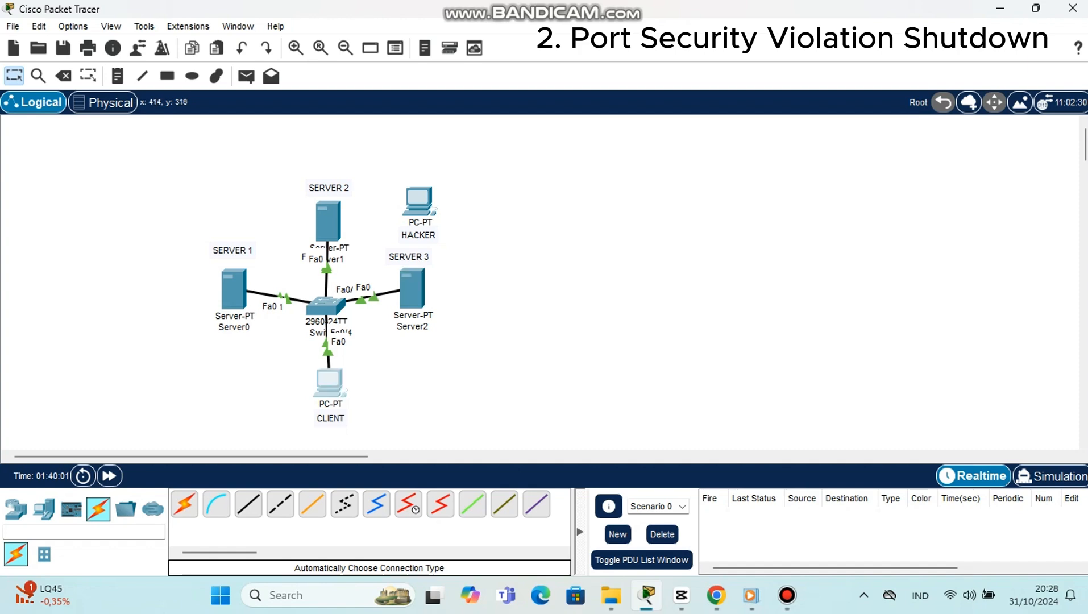
Step: Assign the CLIENT PC the static IPv4 address 192.168.50.4 with subnet mask 255.255.255.0
{"action": "left_click", "coordinate": [330, 381]}
{"action": "left_click", "coordinate": [445, 88]}
{"action": "left_click", "coordinate": [413, 159]}
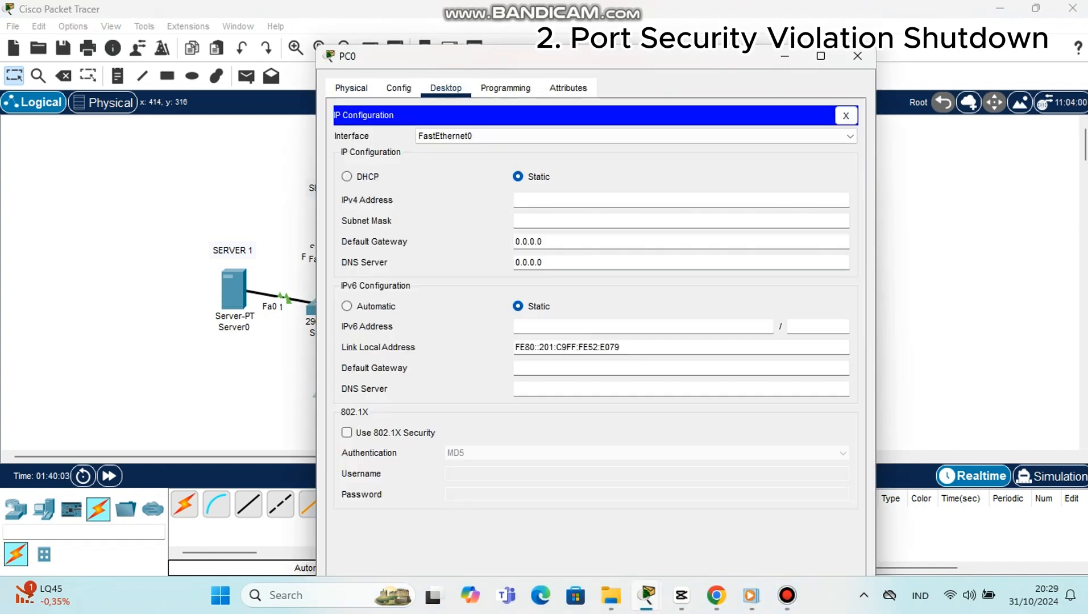
{"action": "type", "text": "1"}
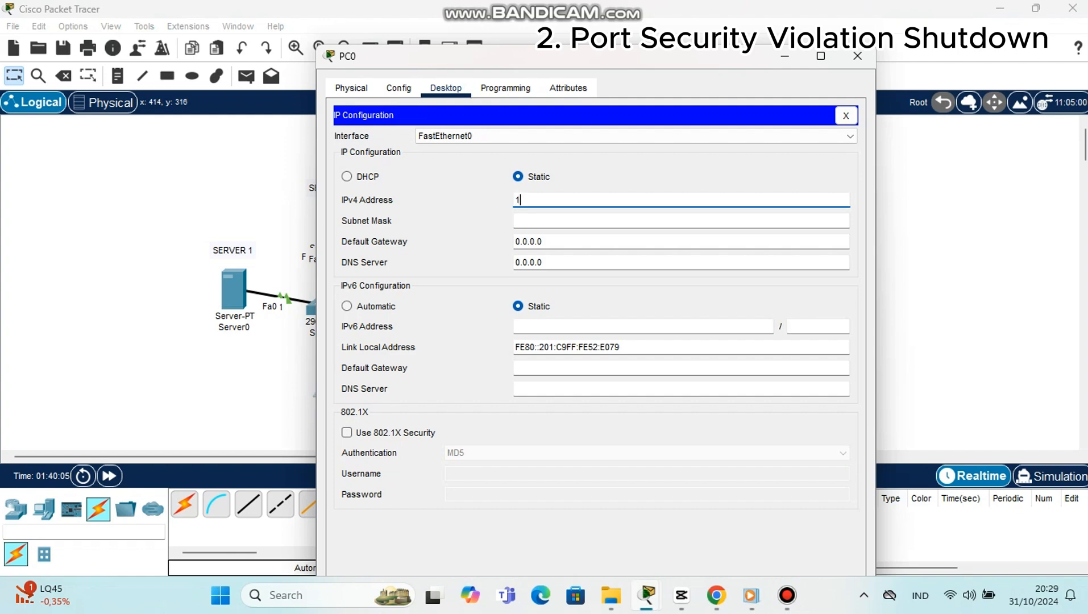
{"action": "type", "text": "92.168.50.4"}
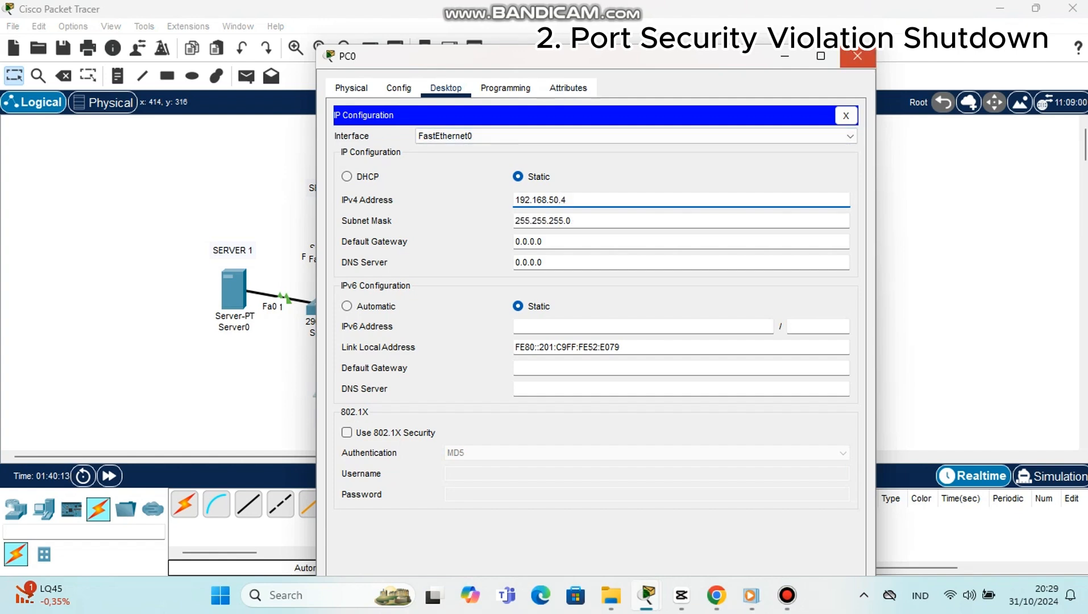
{"action": "left_click", "coordinate": [857, 56]}
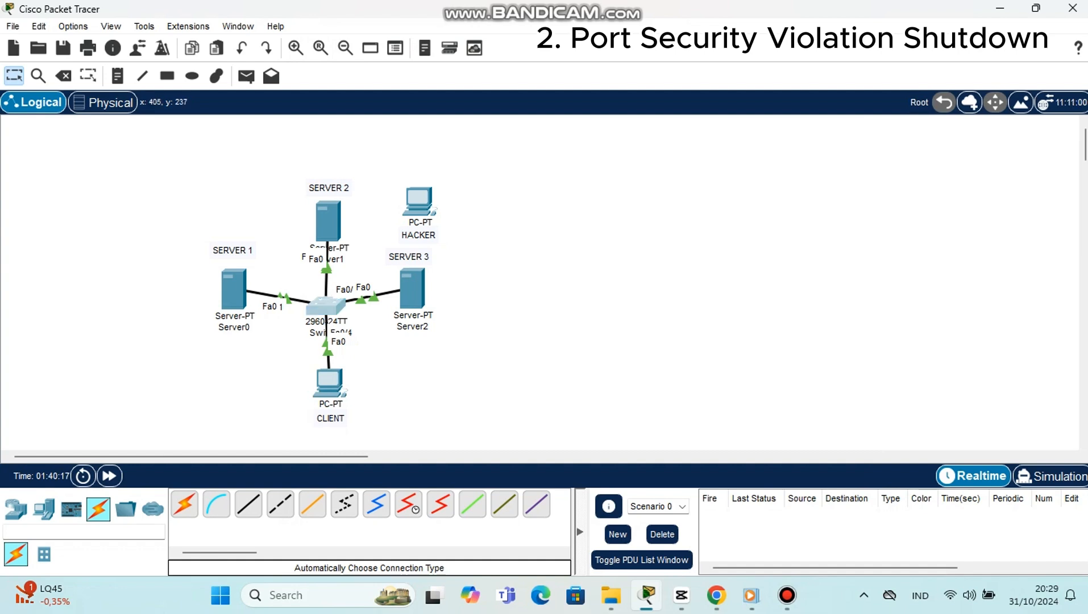
Step: Open the 2960 switch's command line and enter global configuration mode with en and conf t
{"action": "left_click", "coordinate": [325, 307]}
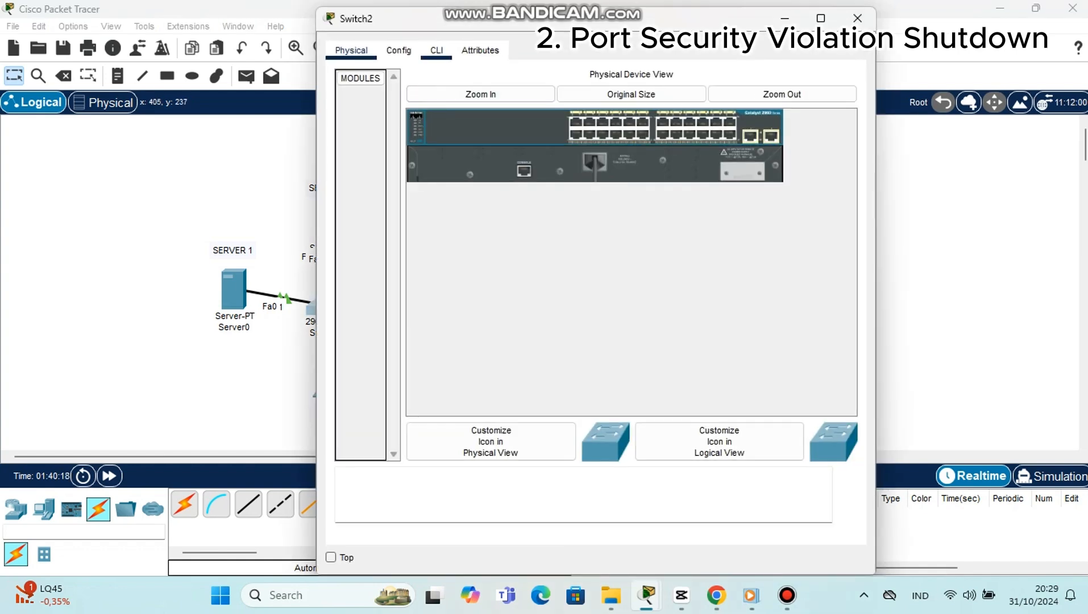
{"action": "left_click", "coordinate": [437, 50]}
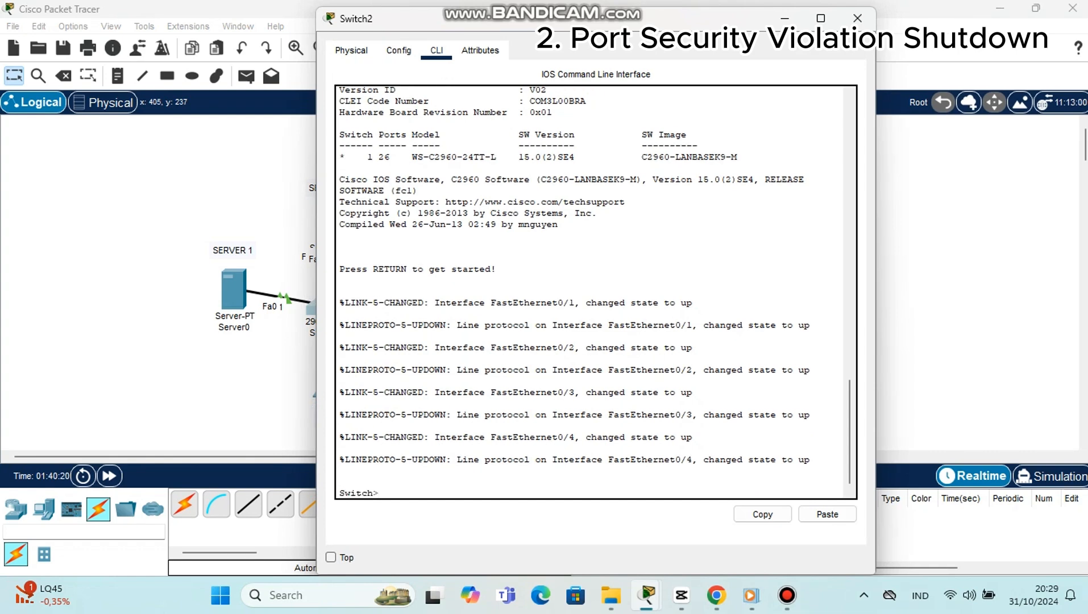
{"action": "type", "text": "en"}
{"action": "key", "text": "Return"}
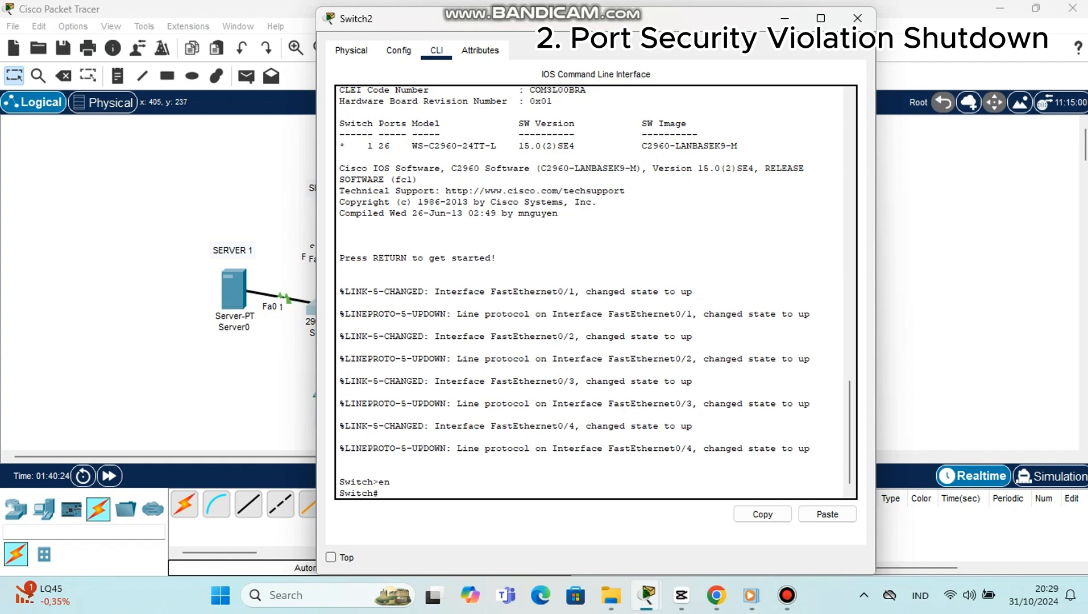
{"action": "type", "text": "conf t"}
{"action": "key", "text": "Return"}
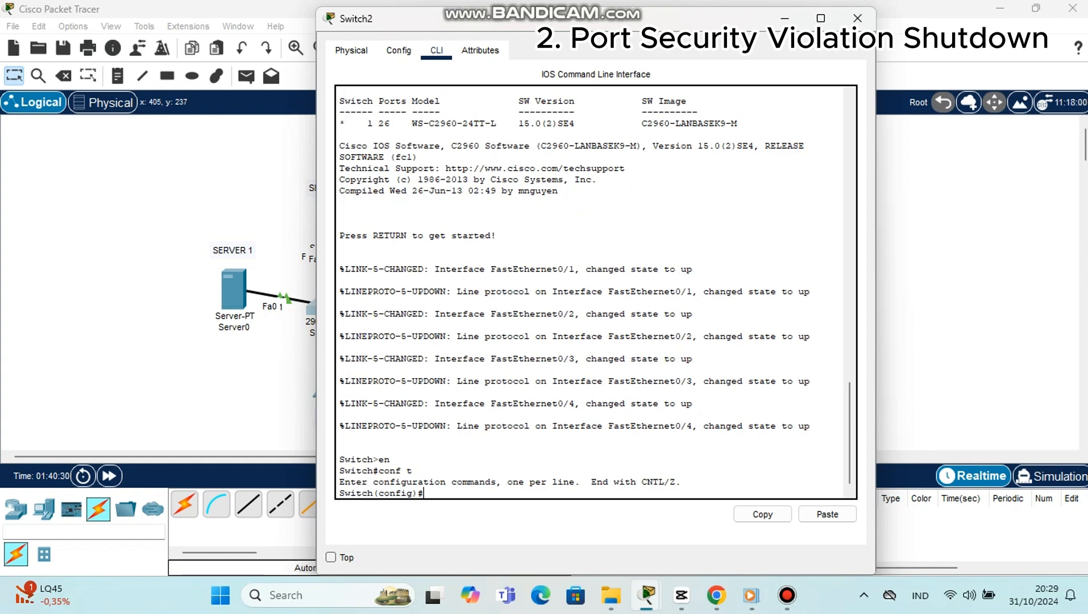
Step: Move the switch window clear of the topology and enter interface range configuration with int range fa0/1-3
{"action": "left_click_drag", "start_coordinate": [568, 18], "coordinate": [730, 35]}
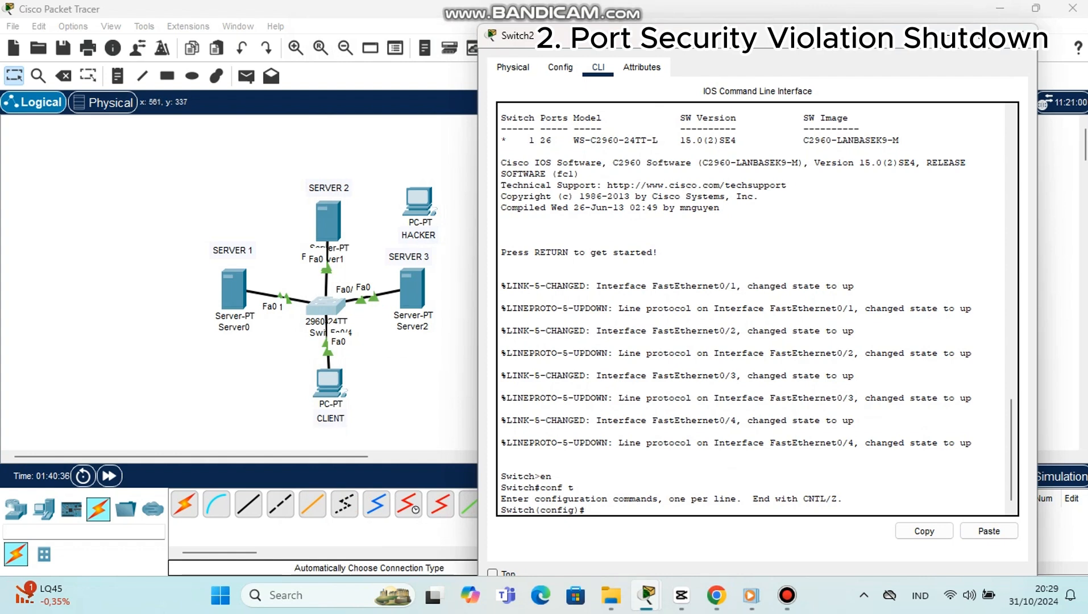
{"action": "type", "text": "int ran"}
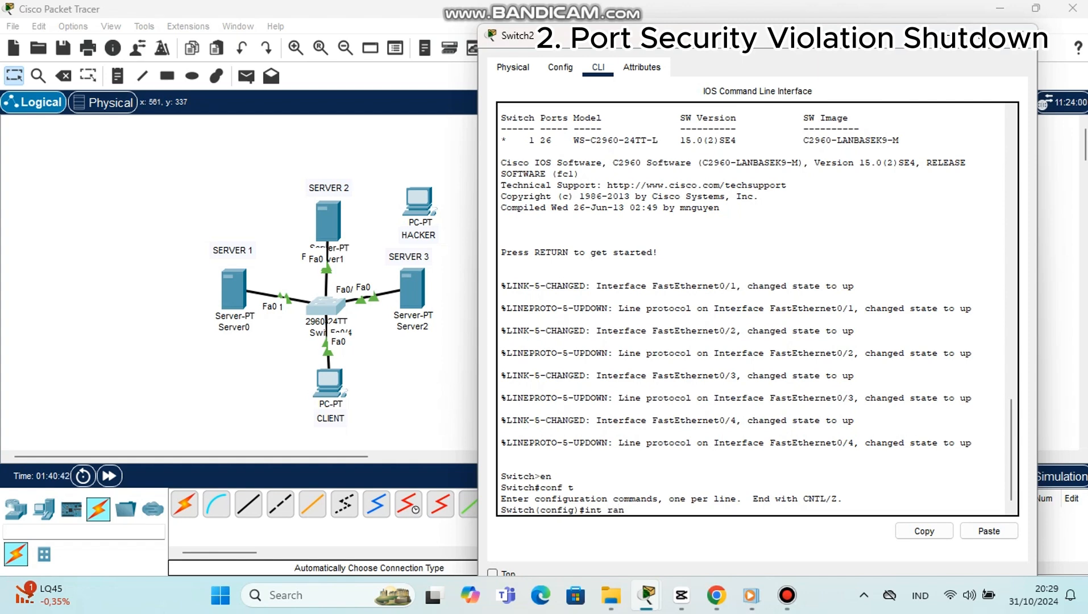
{"action": "type", "text": "ge fa0/1-3"}
{"action": "key", "text": "Return"}
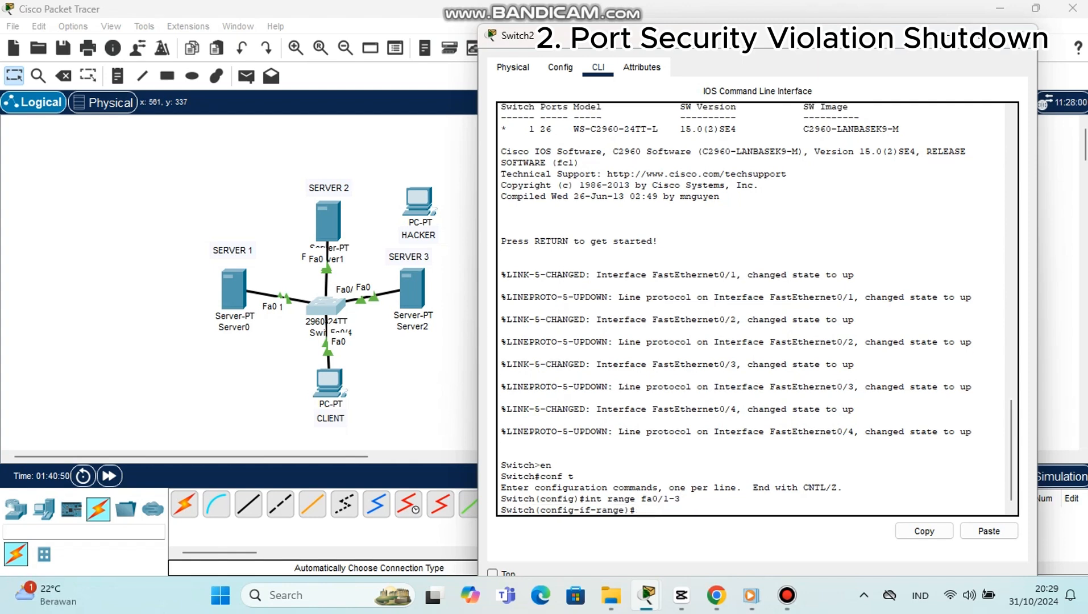
Step: Set the fa0/1-3 ports to access mode with switchport mode acces, and exit the interface range
{"action": "type", "text": "switchport "}
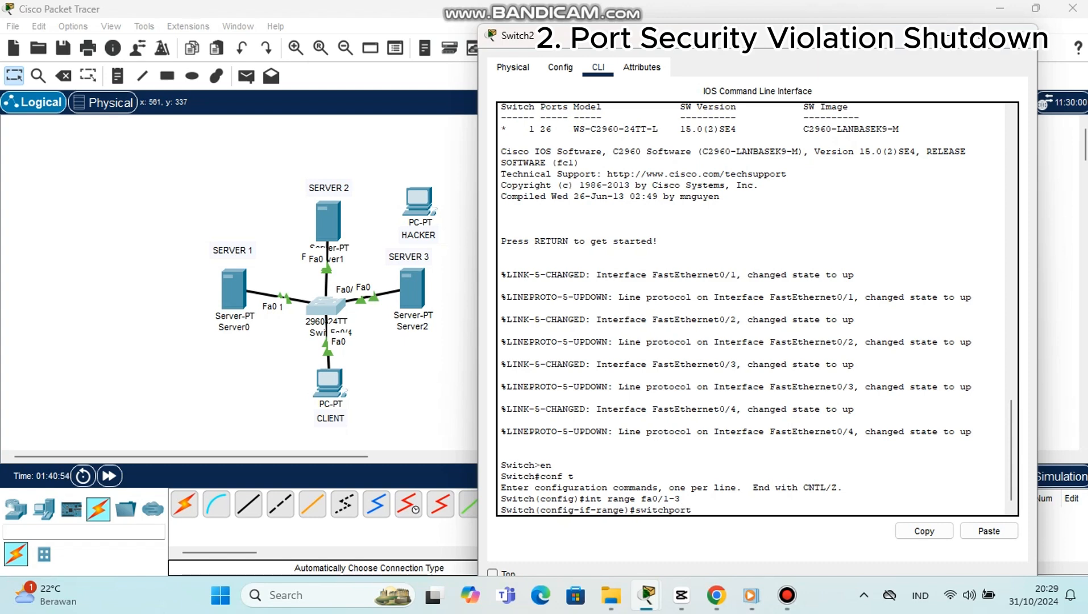
{"action": "type", "text": "mode acces"}
{"action": "key", "text": "Return"}
{"action": "type", "text": "ex"}
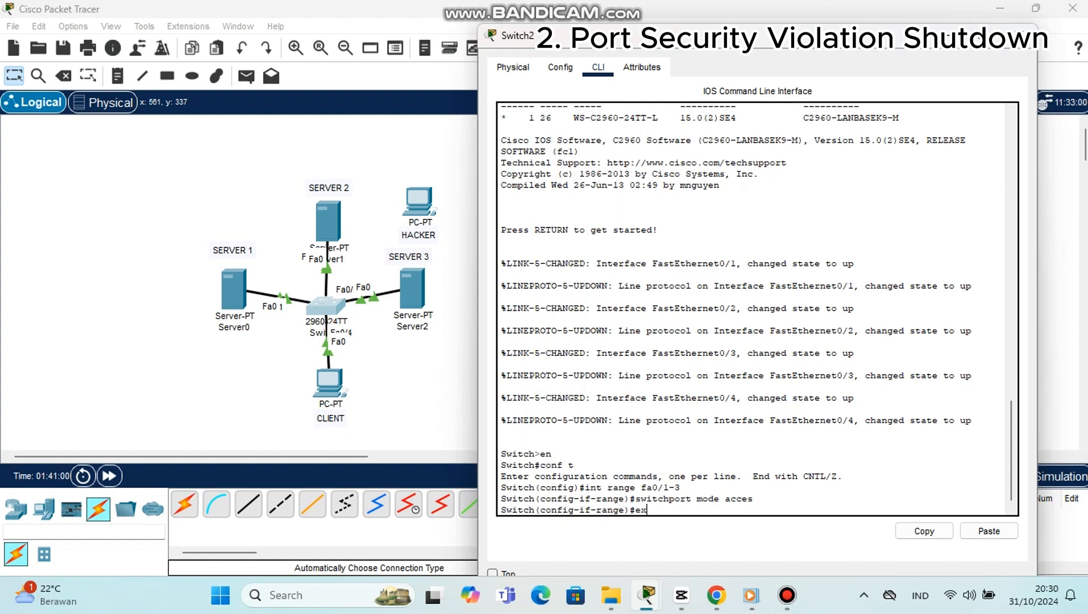
{"action": "type", "text": "it"}
{"action": "key", "text": "Return"}
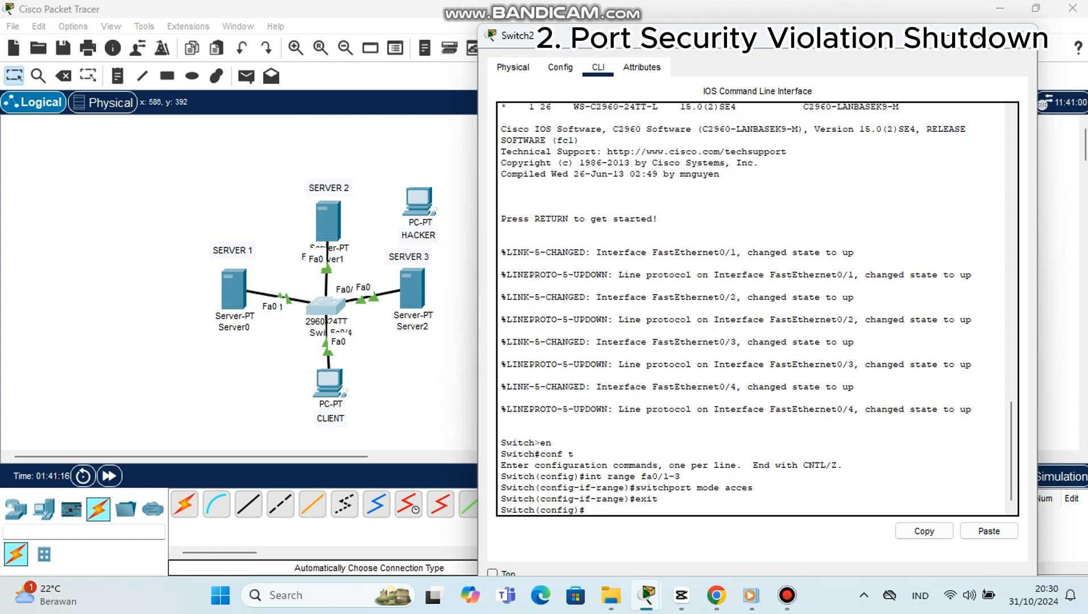
Step: Enter interface fa0/3 on the switch and enable port security with switchport port-security
{"action": "type", "text": "int fa0/3"}
{"action": "key", "text": "Return"}
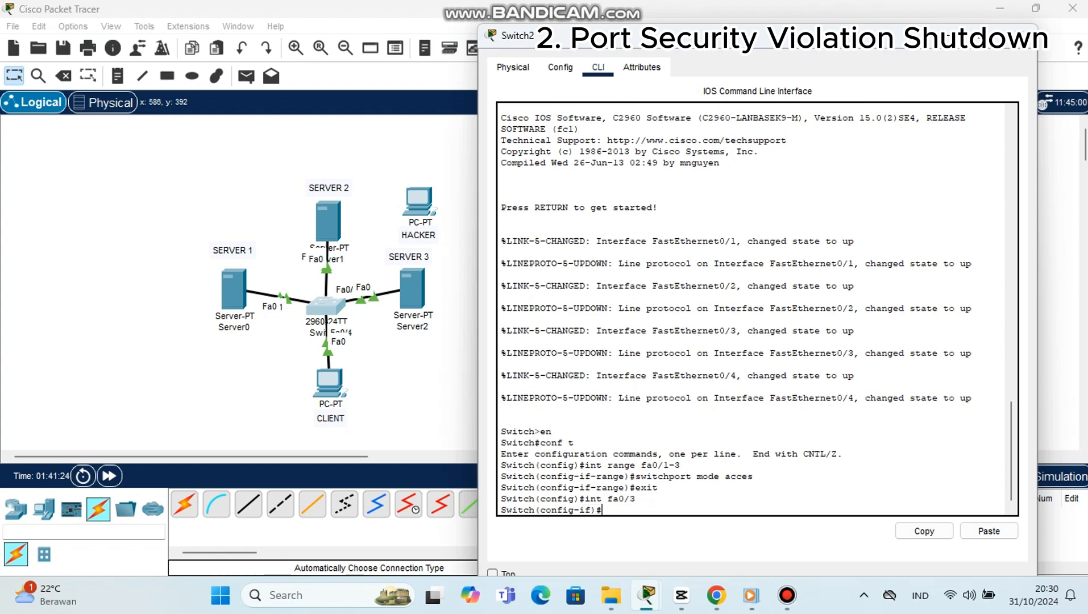
{"action": "type", "text": "switchport "}
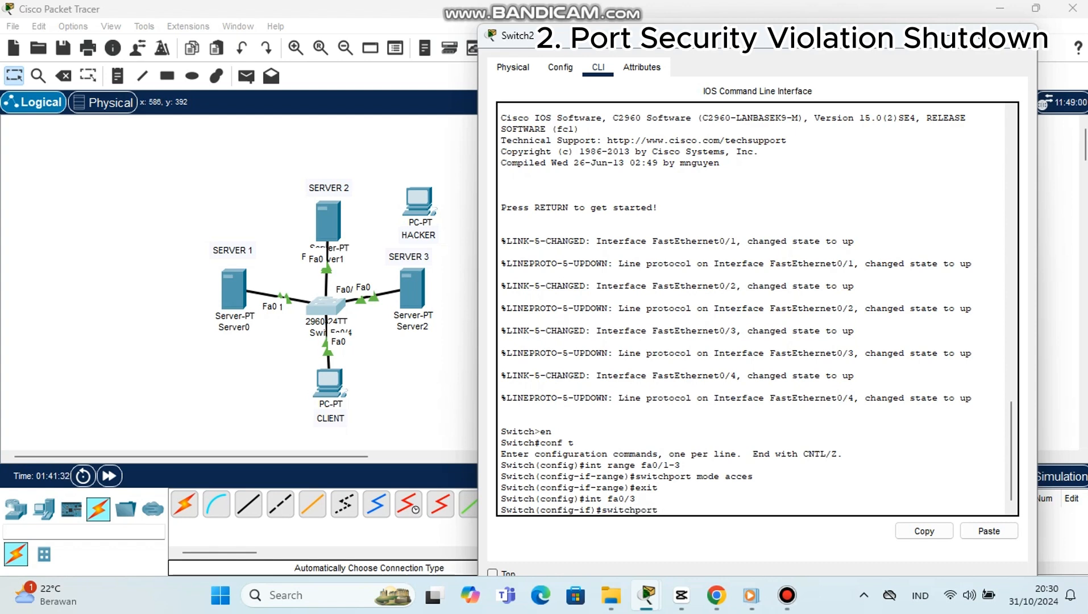
{"action": "type", "text": "port-security"}
{"action": "key", "text": "Return"}
Step: Write the start of the fa0/3 command, switchport port-security mac-address, leaving it open for the address value
{"action": "type", "text": "s"}
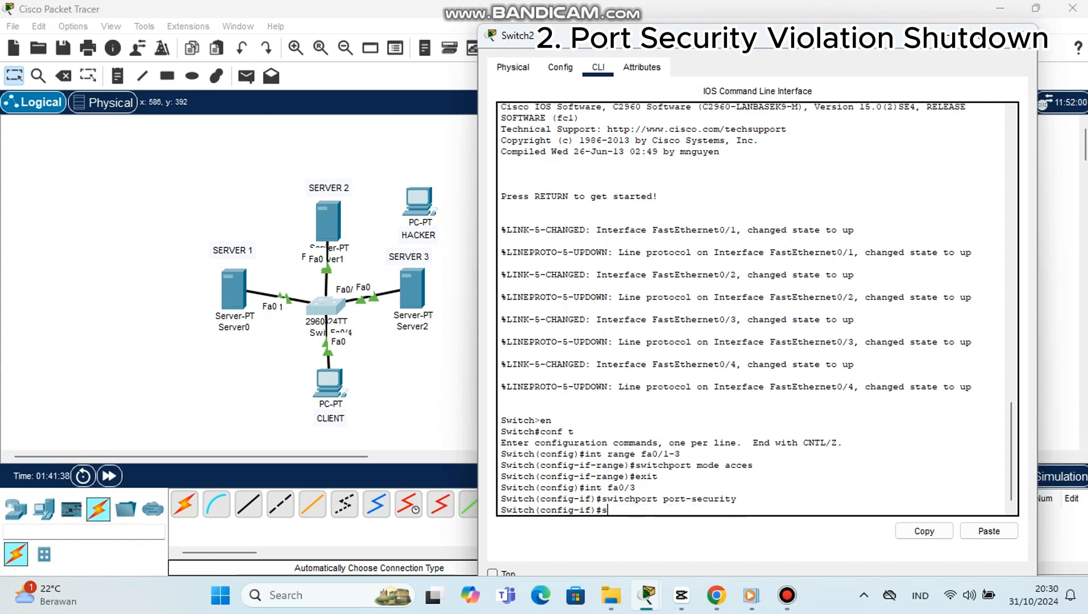
{"action": "type", "text": "witchport port-secur"}
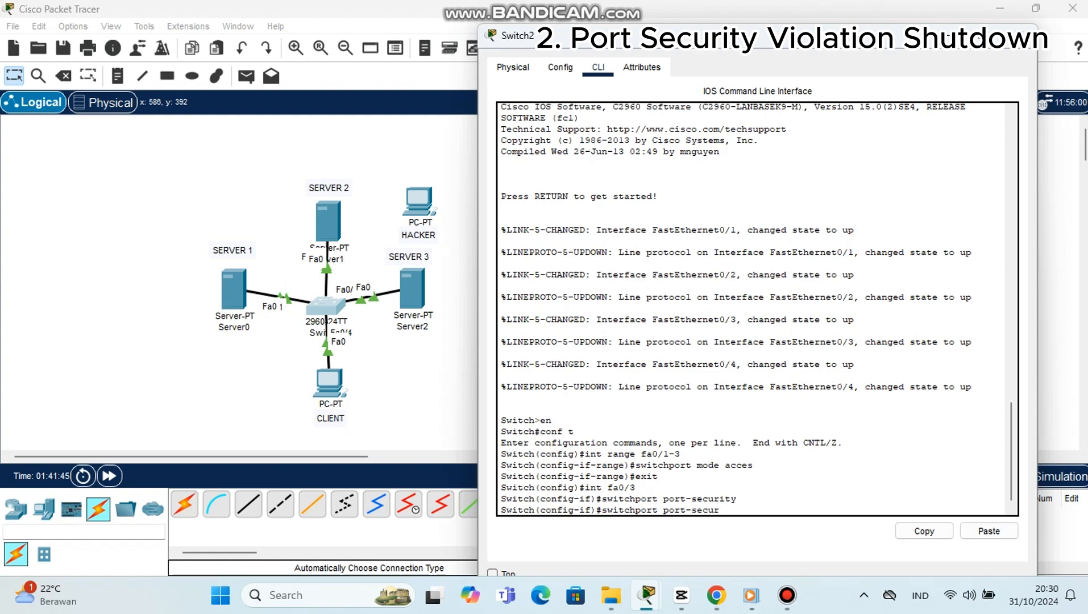
{"action": "type", "text": "ity mac-address"}
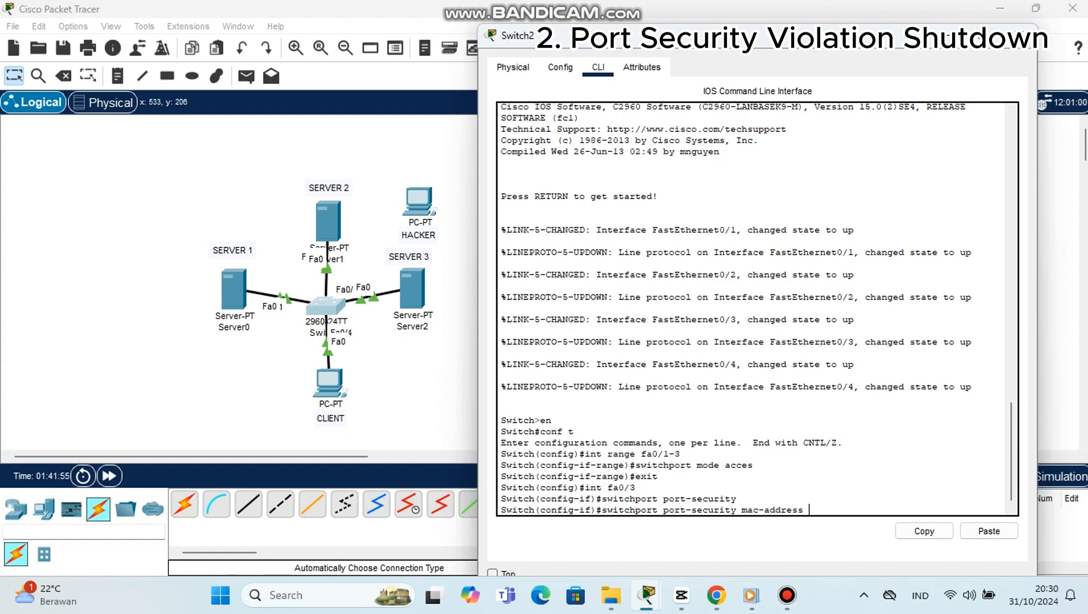
Step: Look up the MAC address of SERVER 3's FastEthernet0 interface in its configuration
{"action": "left_click", "coordinate": [415, 290]}
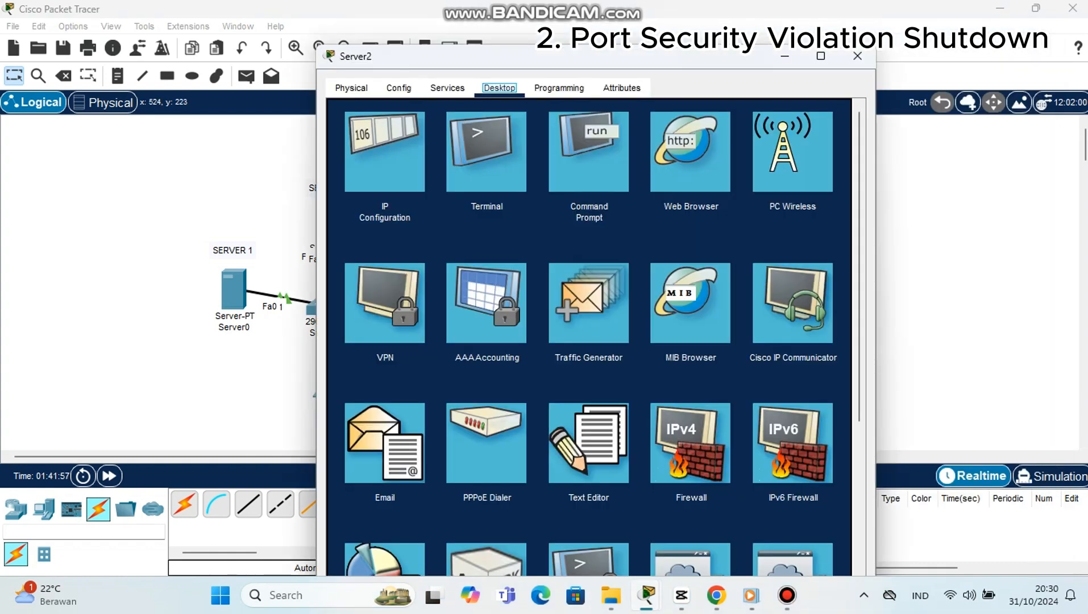
{"action": "left_click", "coordinate": [398, 87]}
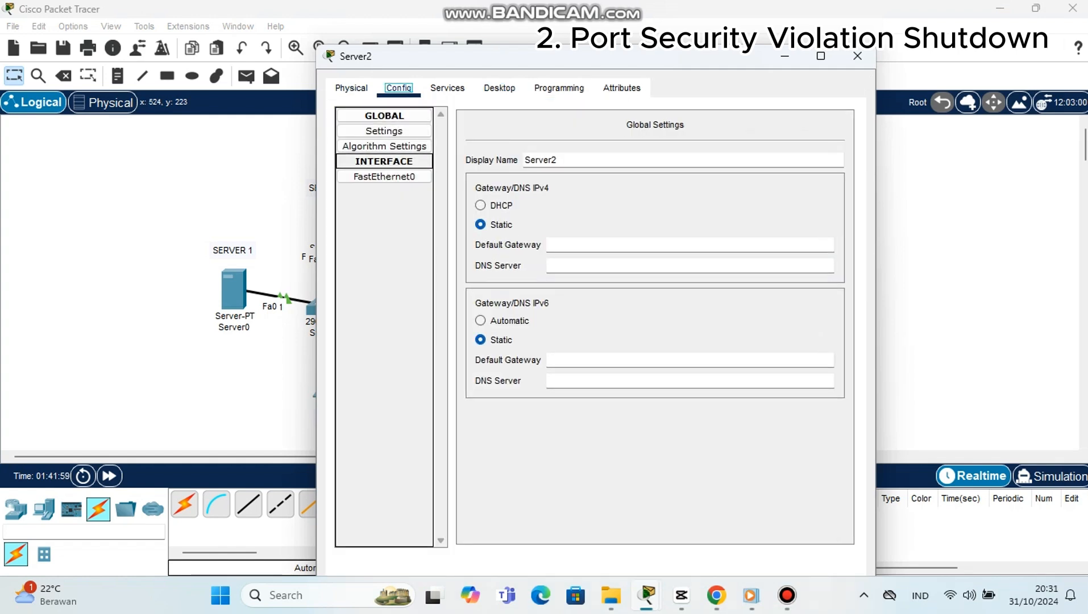
{"action": "left_click", "coordinate": [384, 177]}
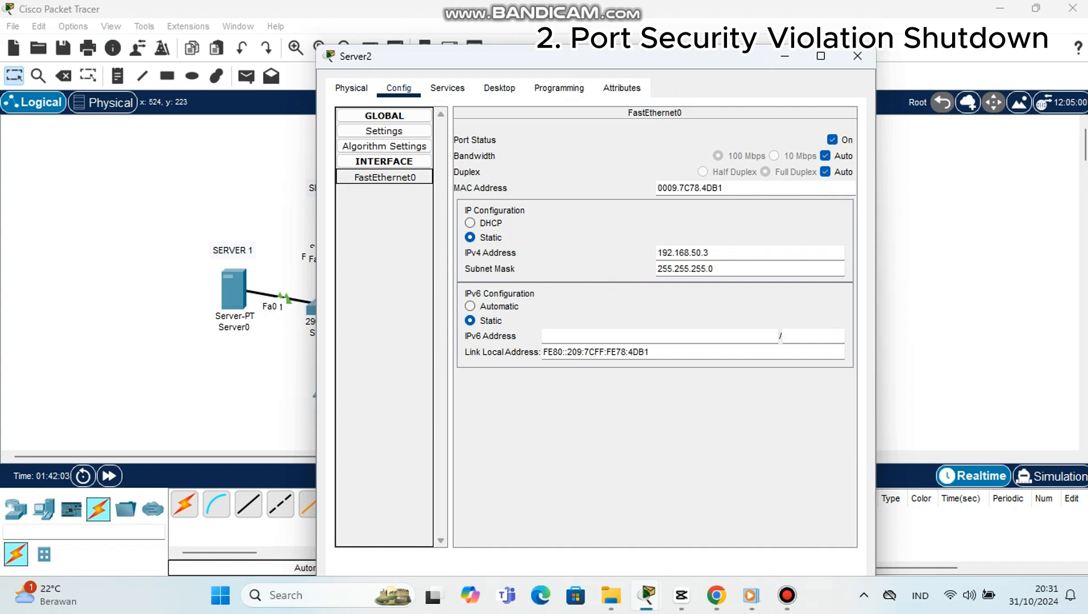
Step: Copy SERVER 3's MAC address and complete the switch's fa0/3 command as switchport port-security mac-address 0009.7C78.4DB1
{"action": "left_click_drag", "start_coordinate": [657, 188], "coordinate": [723, 188]}
{"action": "right_click", "coordinate": [725, 188]}
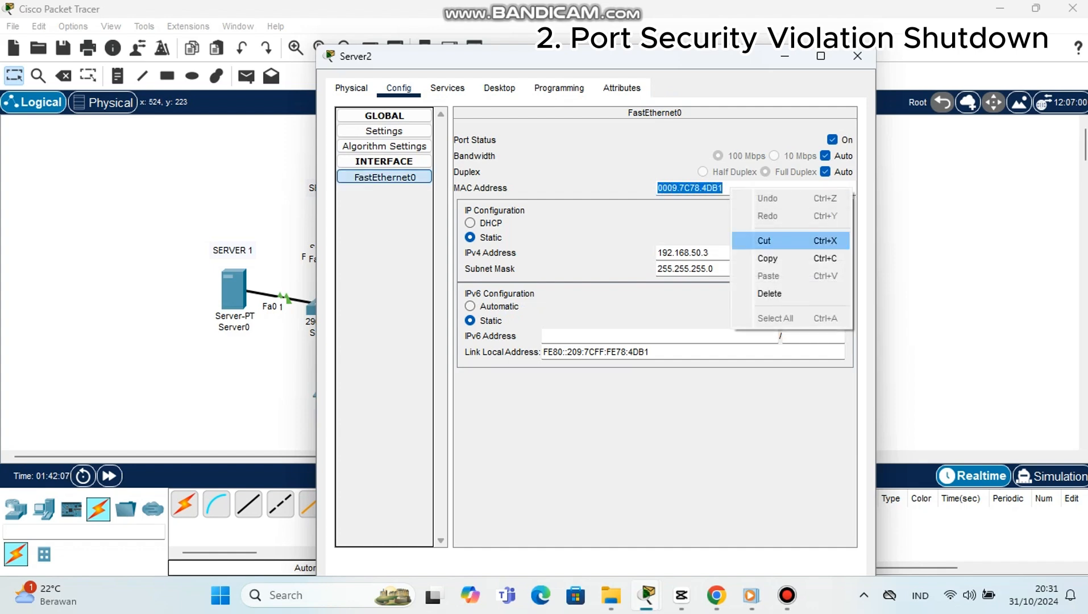
{"action": "left_click", "coordinate": [756, 258]}
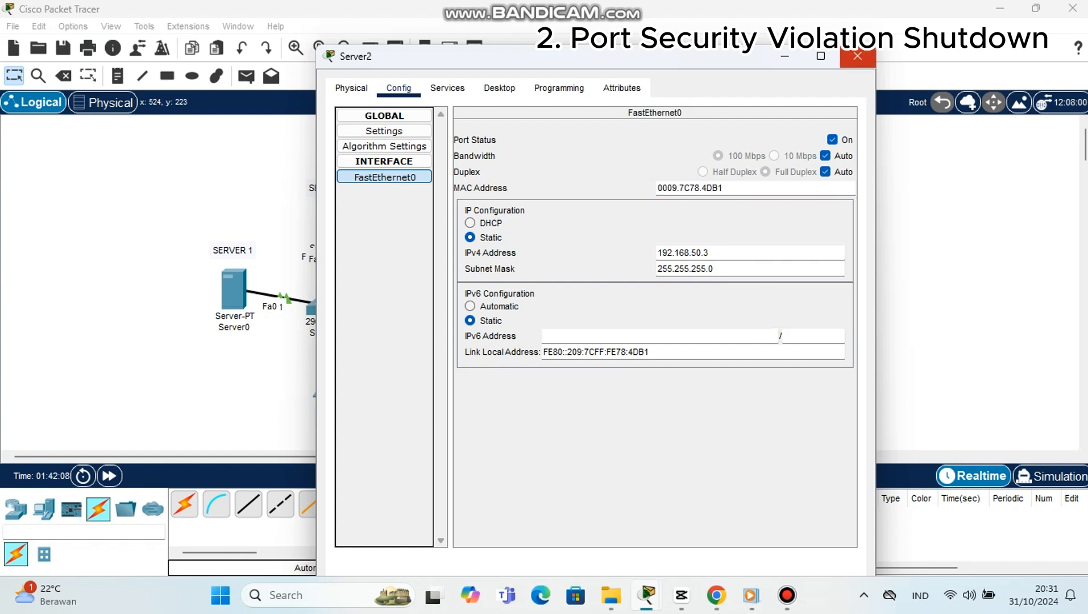
{"action": "left_click", "coordinate": [857, 56]}
{"action": "left_click", "coordinate": [326, 304]}
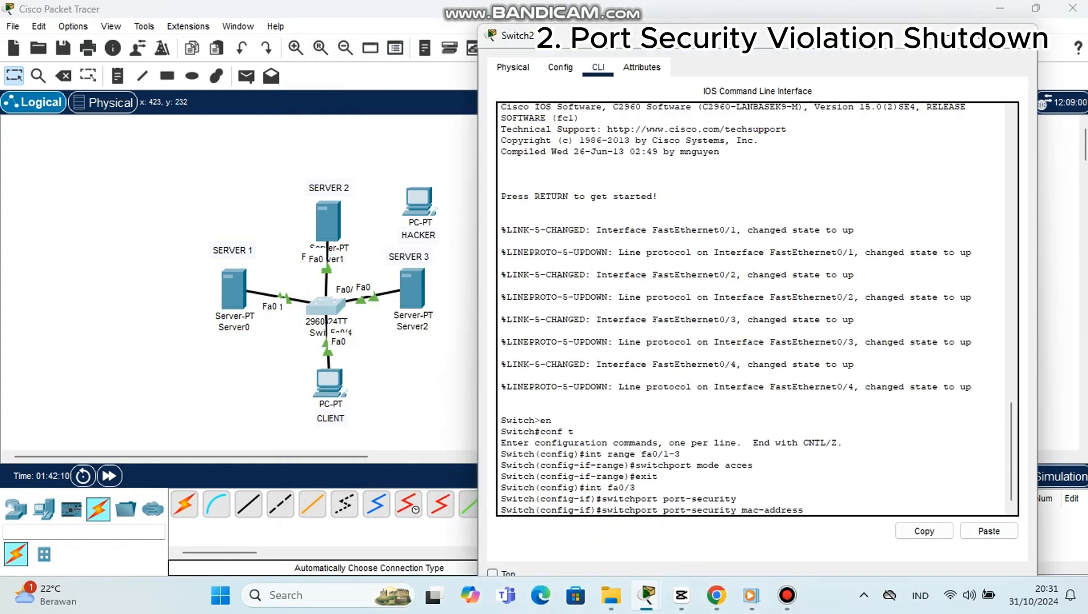
{"action": "left_click", "coordinate": [989, 530]}
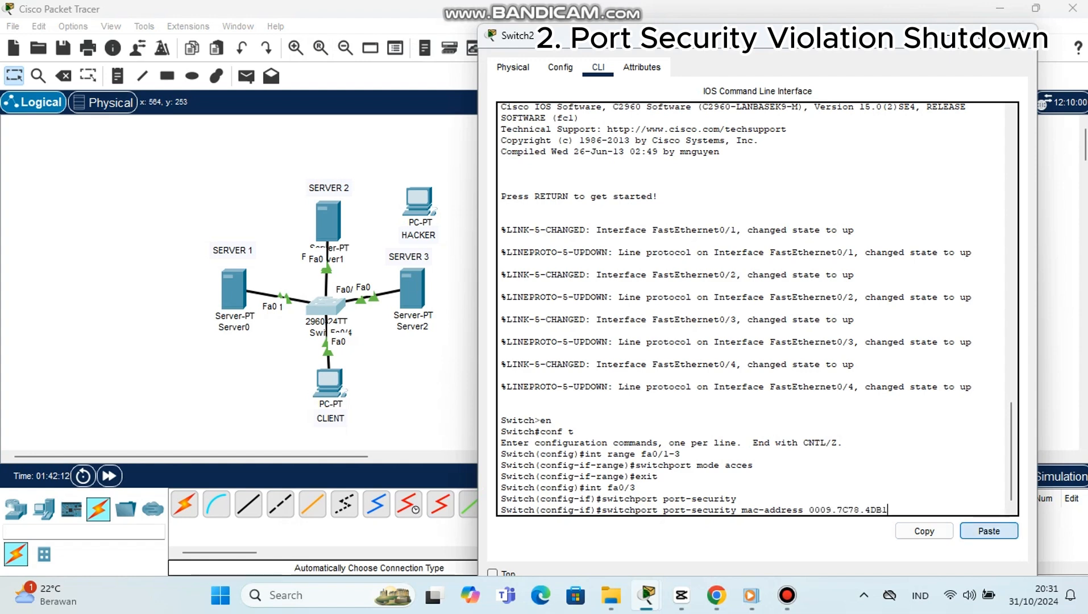
{"action": "key", "text": "Return"}
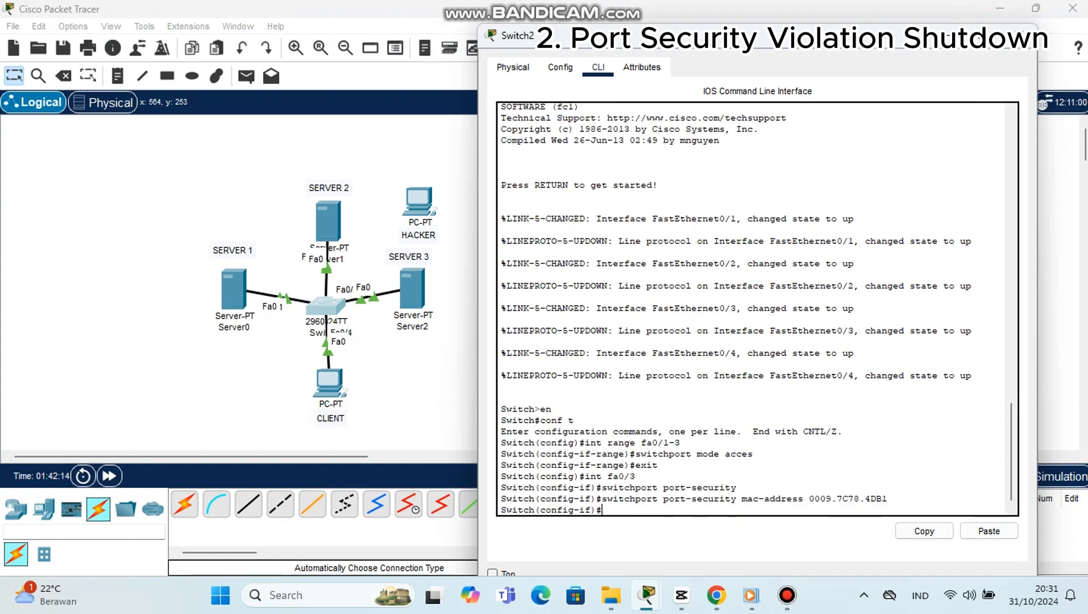
Step: Limit fa0/3 to one secure address with switchport port-security maximum 1
{"action": "type", "text": "switchport port"}
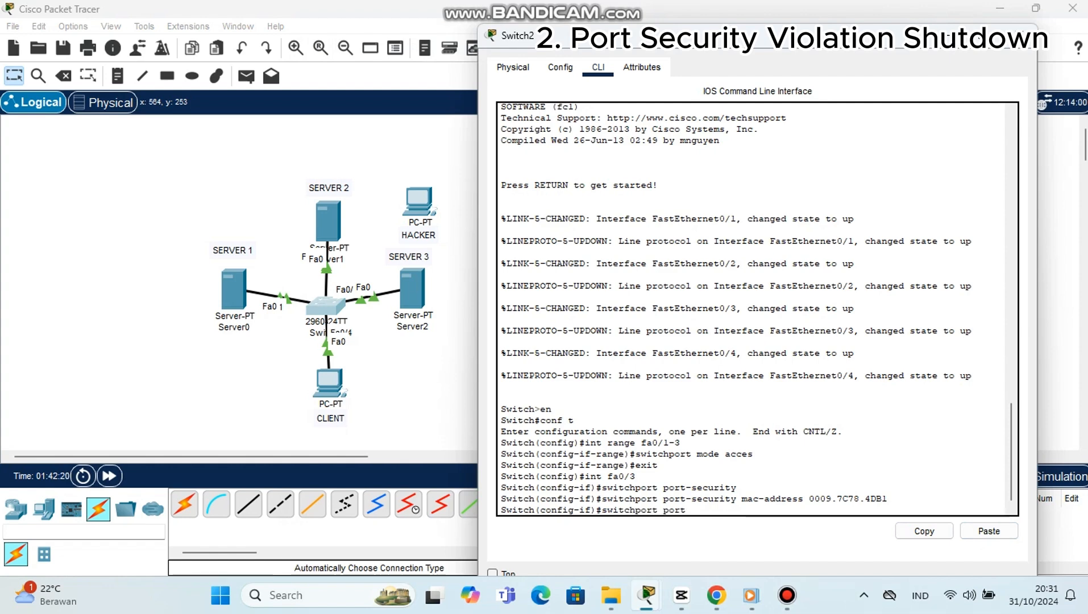
{"action": "type", "text": "-se"}
{"action": "type", "text": "curity "}
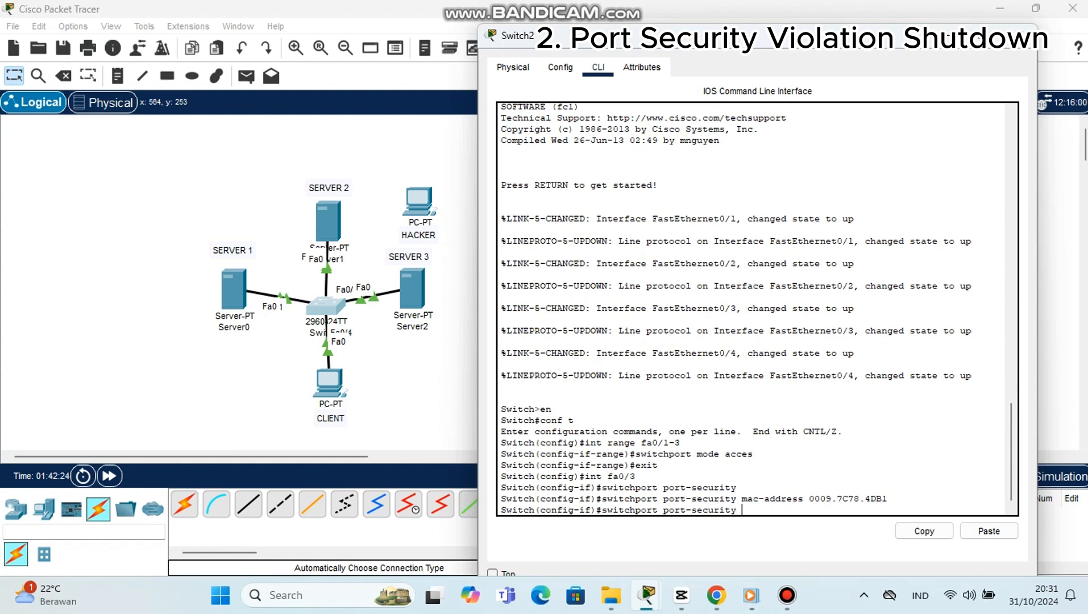
{"action": "type", "text": "maximum"}
{"action": "type", "text": "1"}
{"action": "key", "text": "Return"}
Step: Set the fa0/3 violation action with switchport port-security violation shutdown
{"action": "type", "text": "sw"}
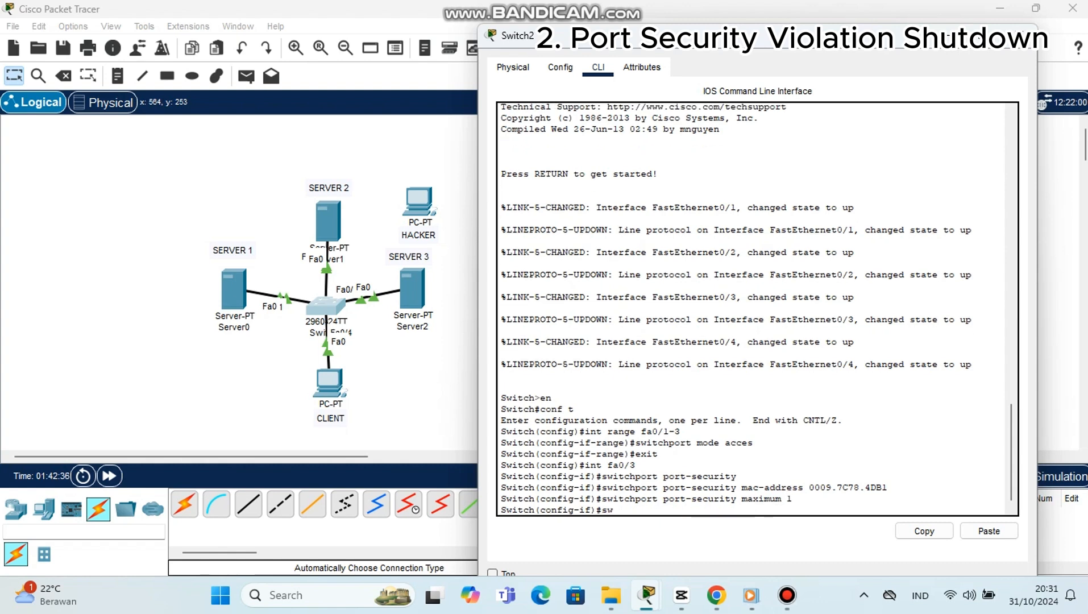
{"action": "type", "text": "itchport port-"}
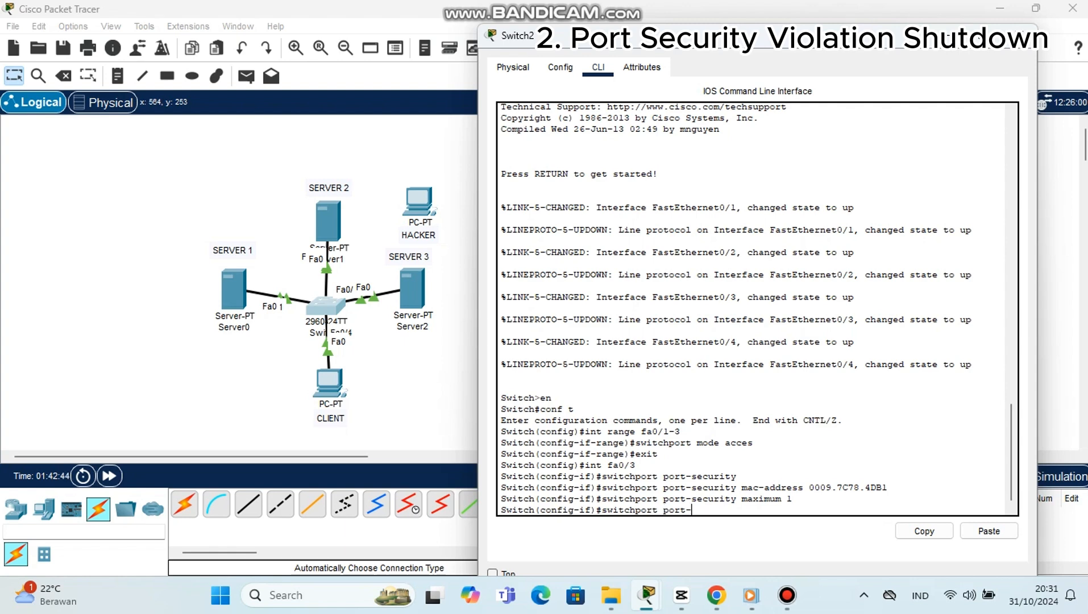
{"action": "type", "text": "security violat"}
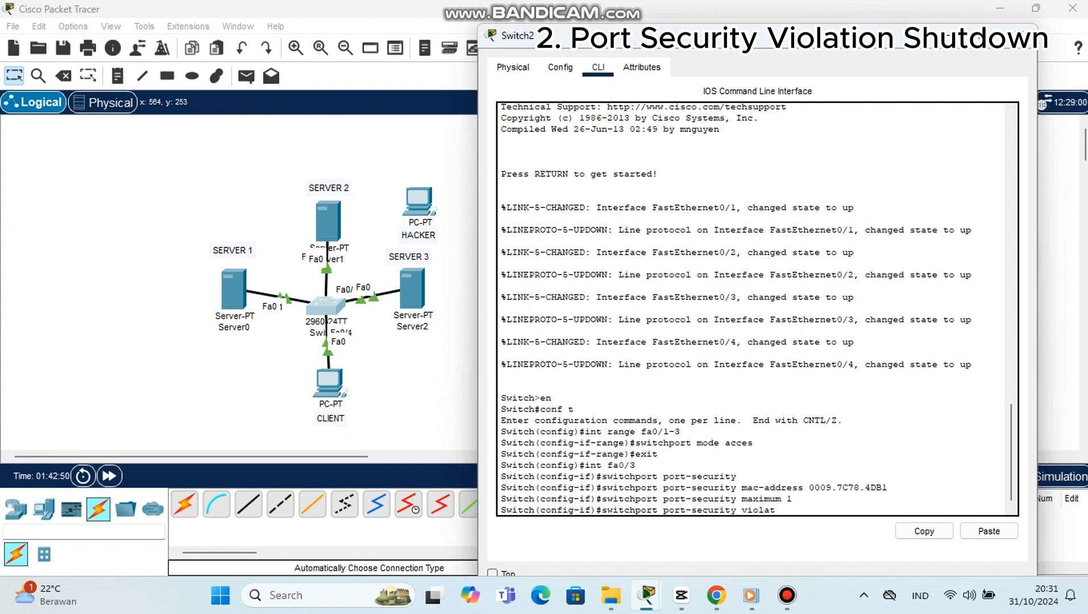
{"action": "type", "text": "ion shutdown"}
{"action": "key", "text": "Return"}
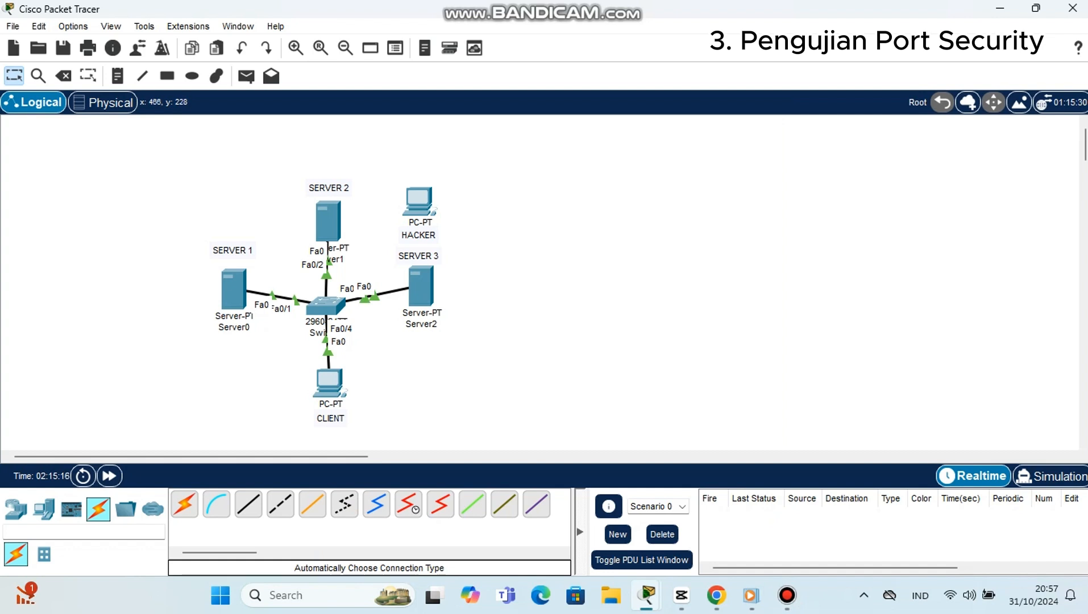
Step: Move the SERVER 3 end of the switch cable to the HACKER PC's FastEthernet0 port
{"action": "left_click", "coordinate": [374, 298]}
{"action": "left_click", "coordinate": [426, 202]}
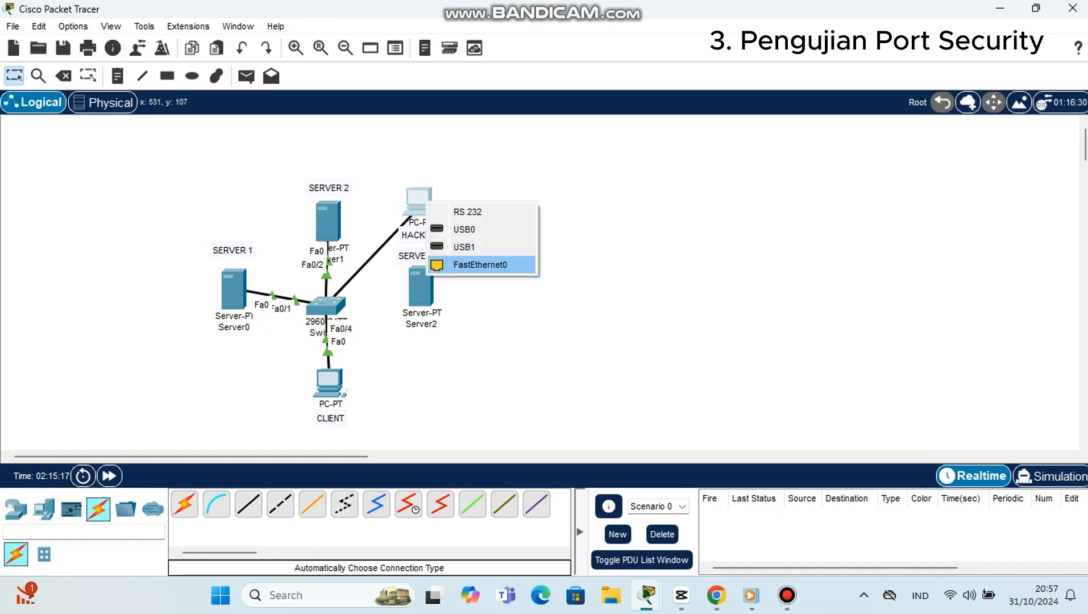
{"action": "left_click", "coordinate": [480, 264]}
Step: Assign the HACKER PC the static IPv4 address 192.168.50.5 with subnet mask 255.255.255.0
{"action": "left_click", "coordinate": [418, 199]}
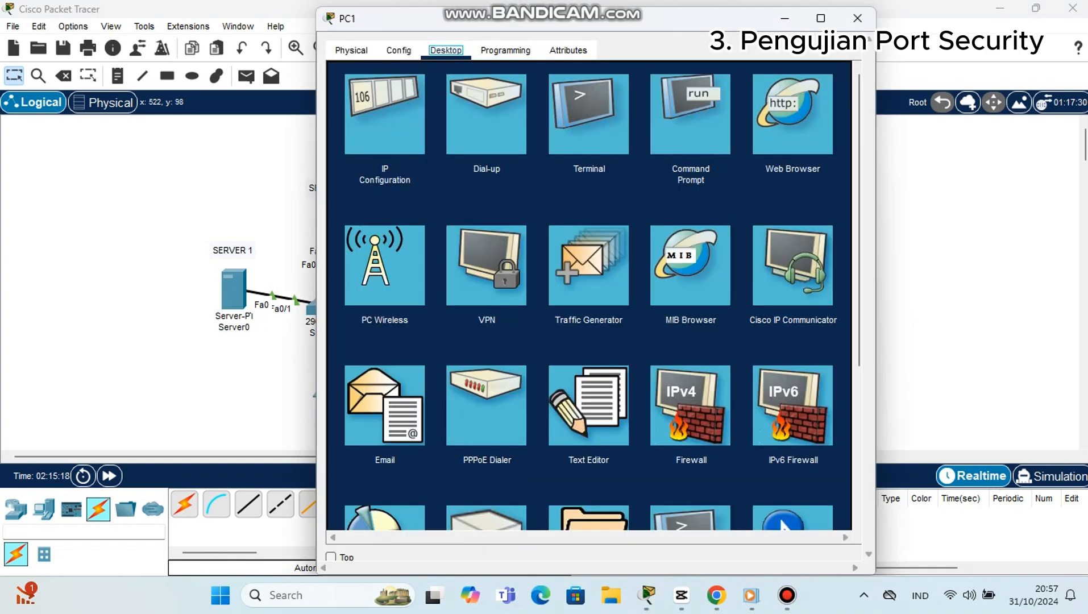
{"action": "left_click", "coordinate": [384, 108]}
{"action": "left_click", "coordinate": [597, 162]}
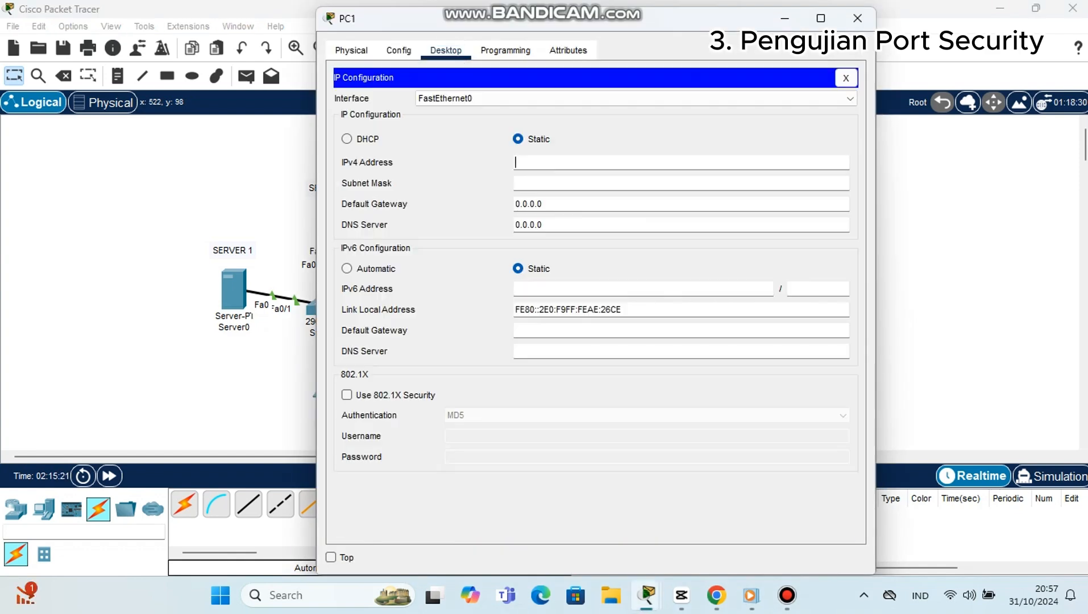
{"action": "type", "text": "19"}
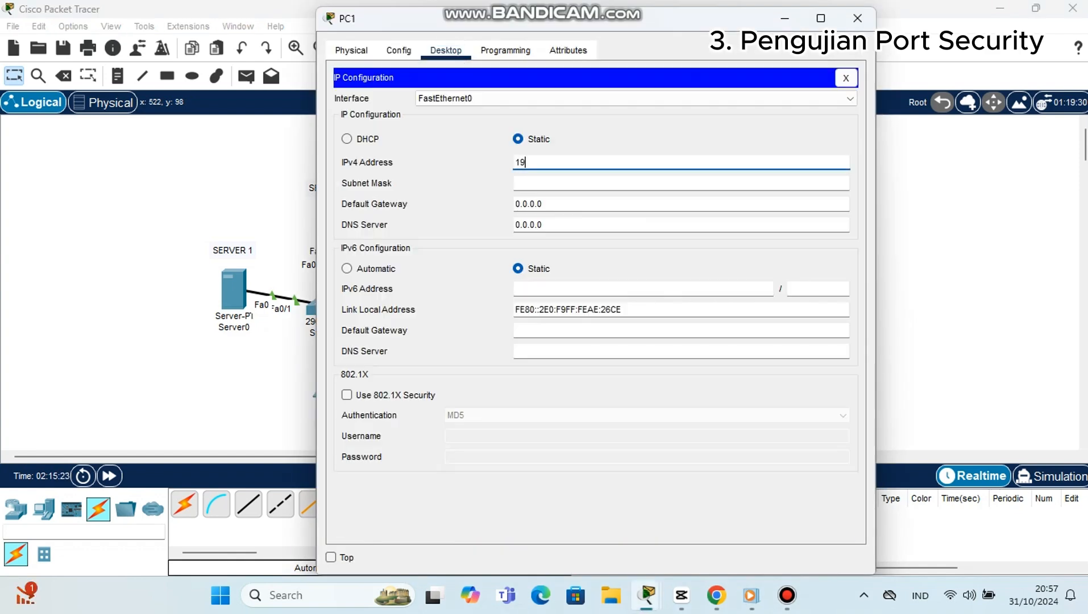
{"action": "type", "text": "2.168.50.5"}
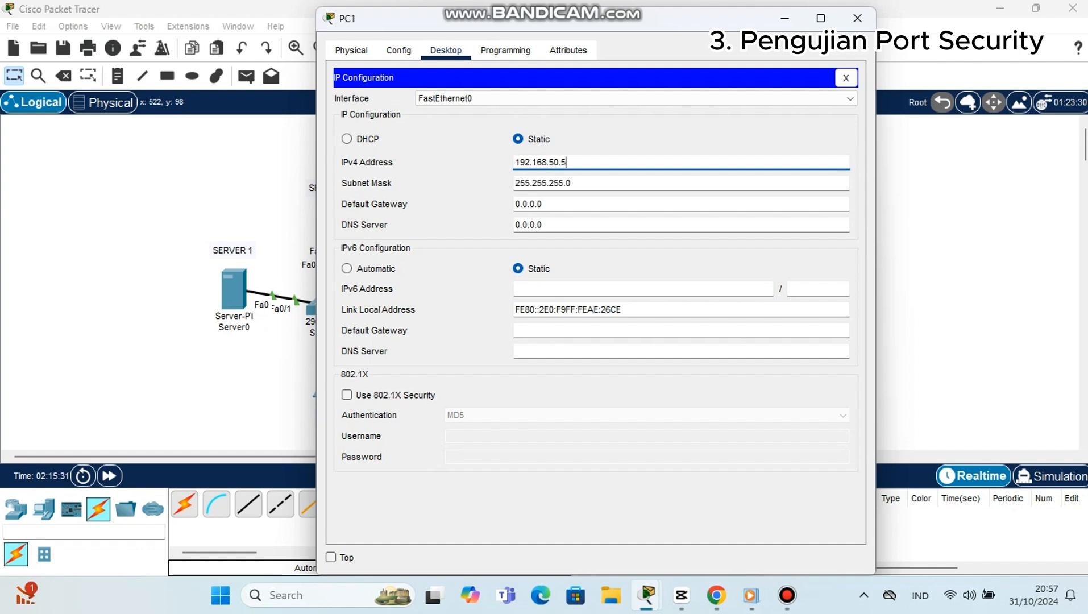
{"action": "left_click", "coordinate": [856, 18]}
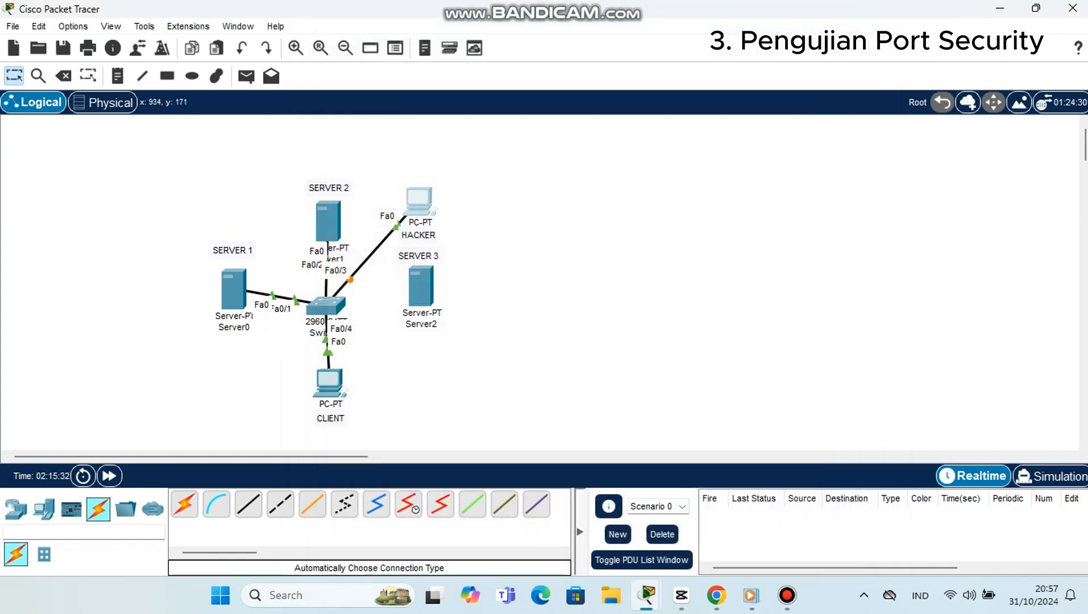
Step: Fast-forward the simulation time several times with the HACKER PC connected to the switch
{"action": "left_click", "coordinate": [109, 476]}
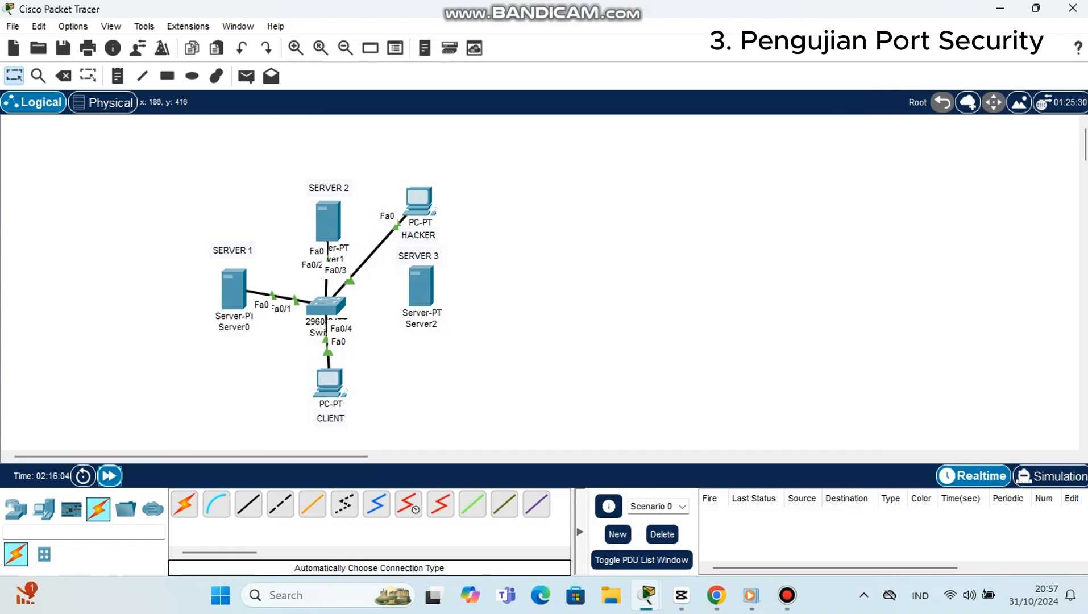
{"action": "left_click", "coordinate": [109, 475]}
{"action": "left_click", "coordinate": [109, 476]}
{"action": "left_click", "coordinate": [109, 476]}
{"action": "left_click", "coordinate": [109, 475]}
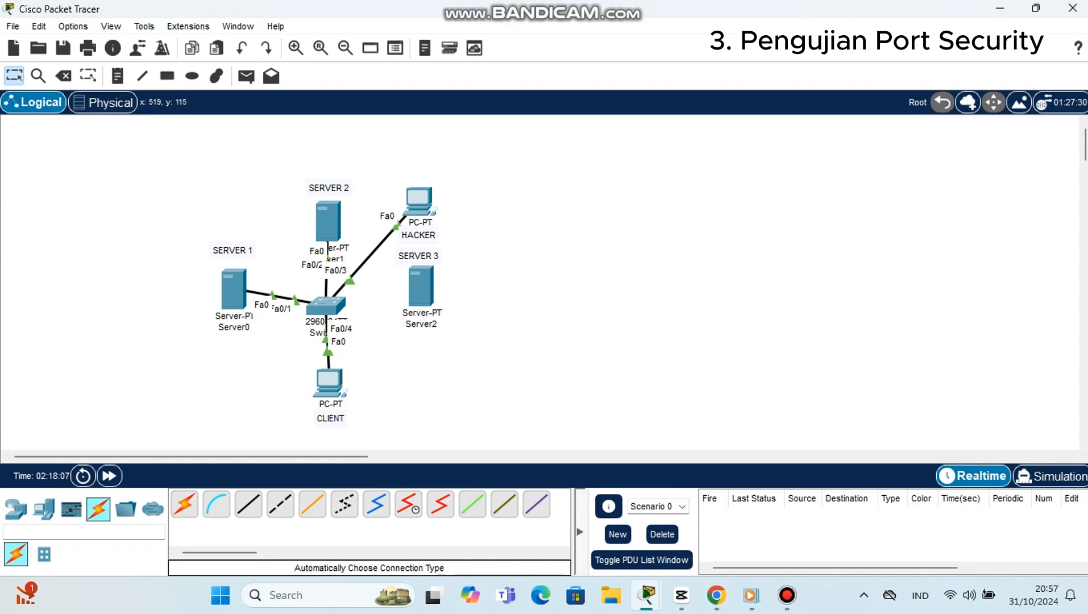
Step: Switch the HACKER PC's IP configuration to DHCP and back to static, re-entering the IPv4 address 192.168.50.5
{"action": "left_click", "coordinate": [419, 203]}
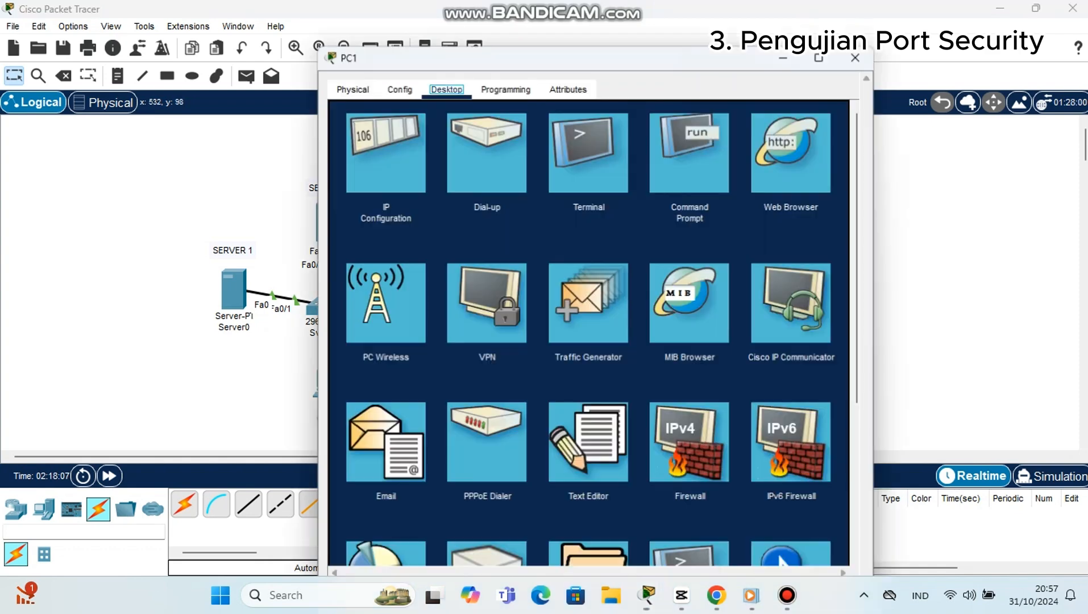
{"action": "left_click", "coordinate": [385, 115]}
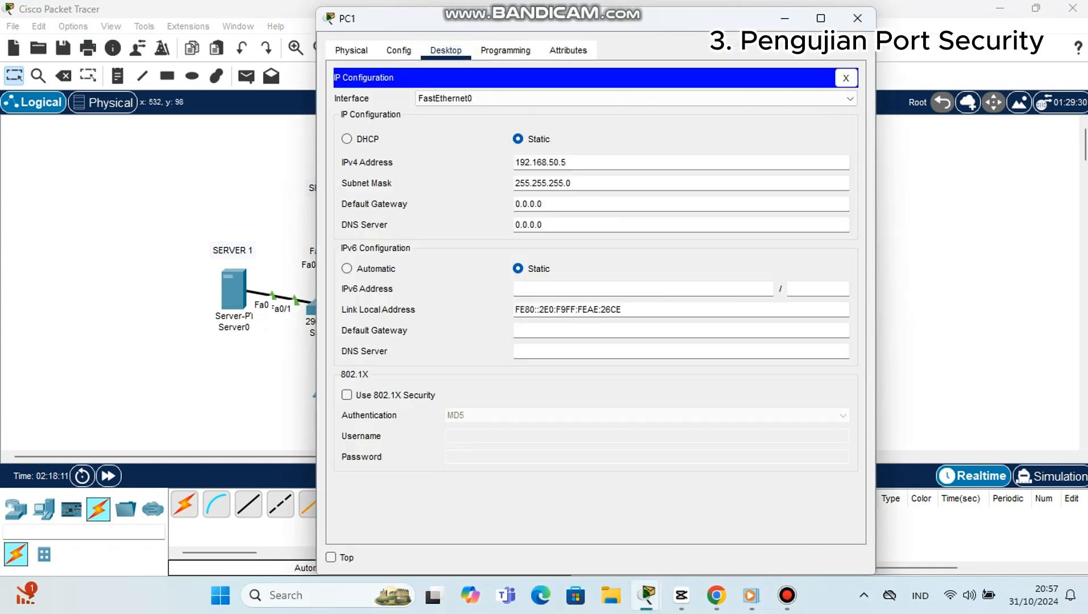
{"action": "left_click", "coordinate": [346, 138]}
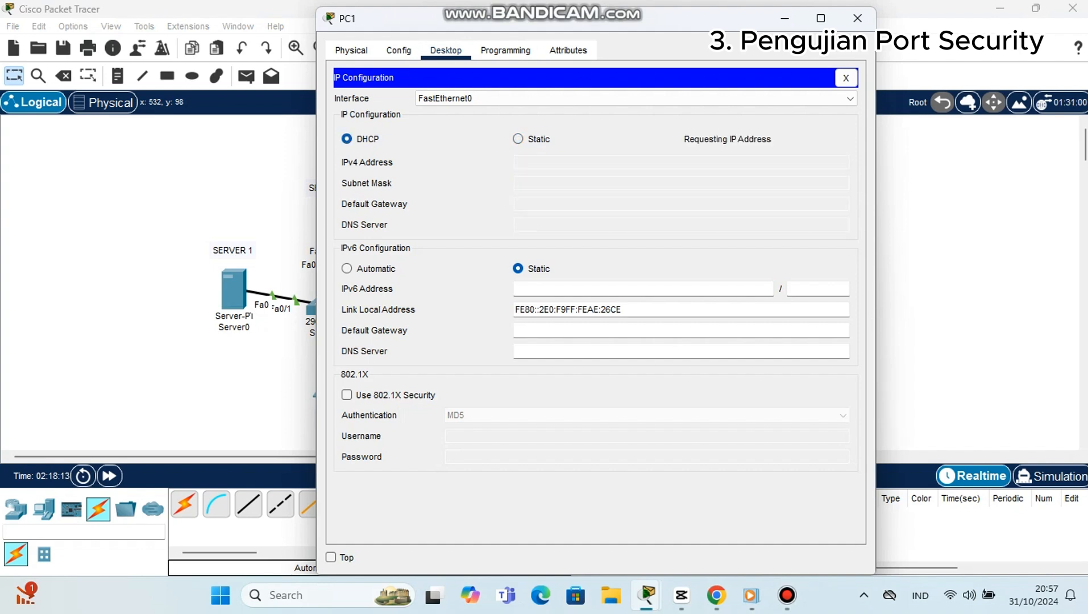
{"action": "left_click", "coordinate": [518, 139]}
{"action": "left_click", "coordinate": [559, 162]}
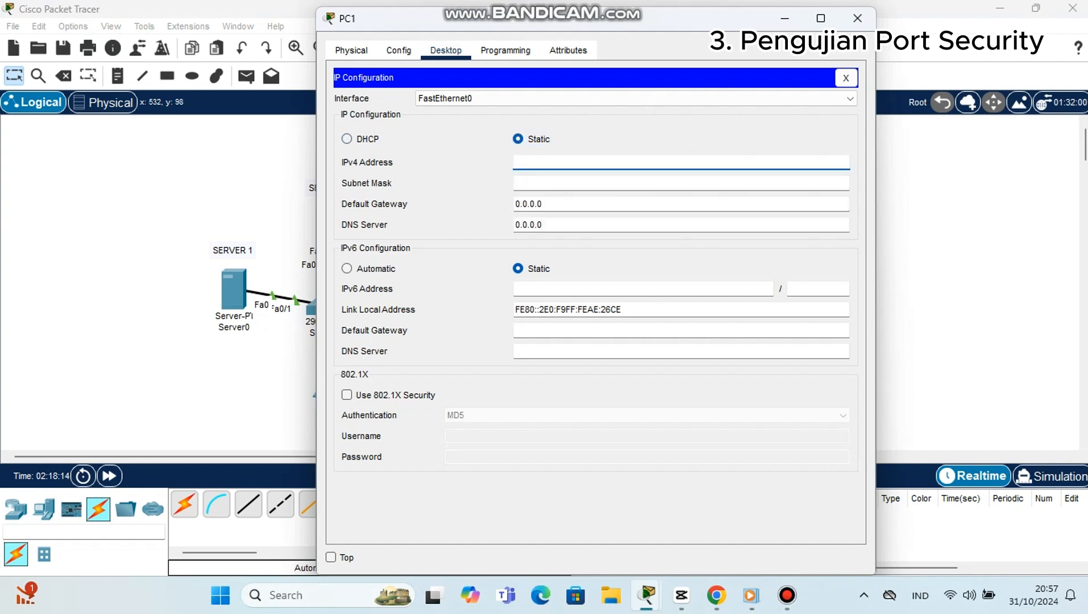
{"action": "type", "text": "192.168.50.5"}
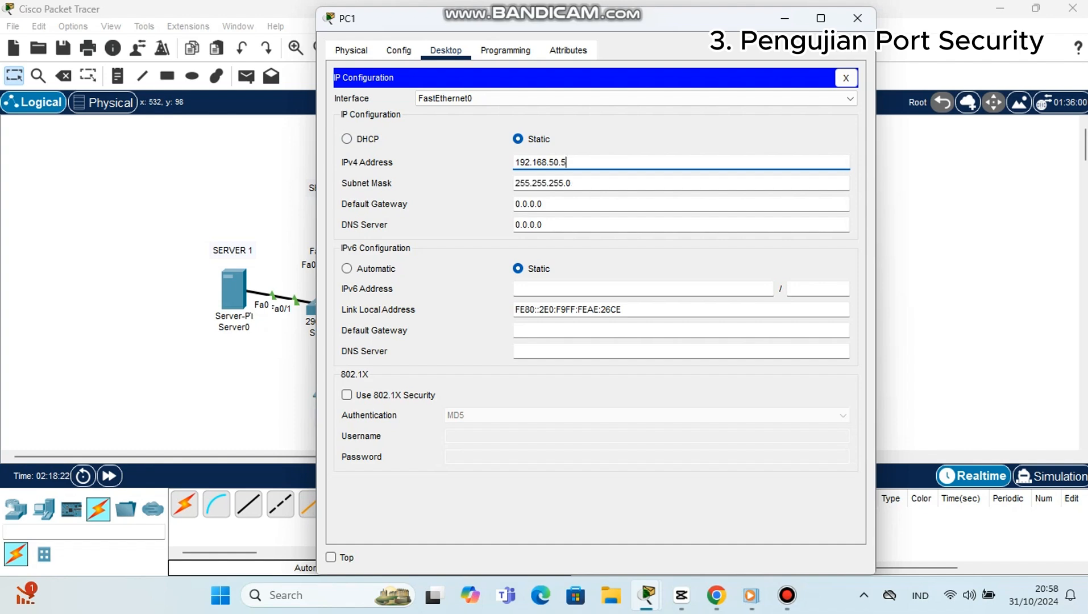
{"action": "left_click", "coordinate": [857, 19]}
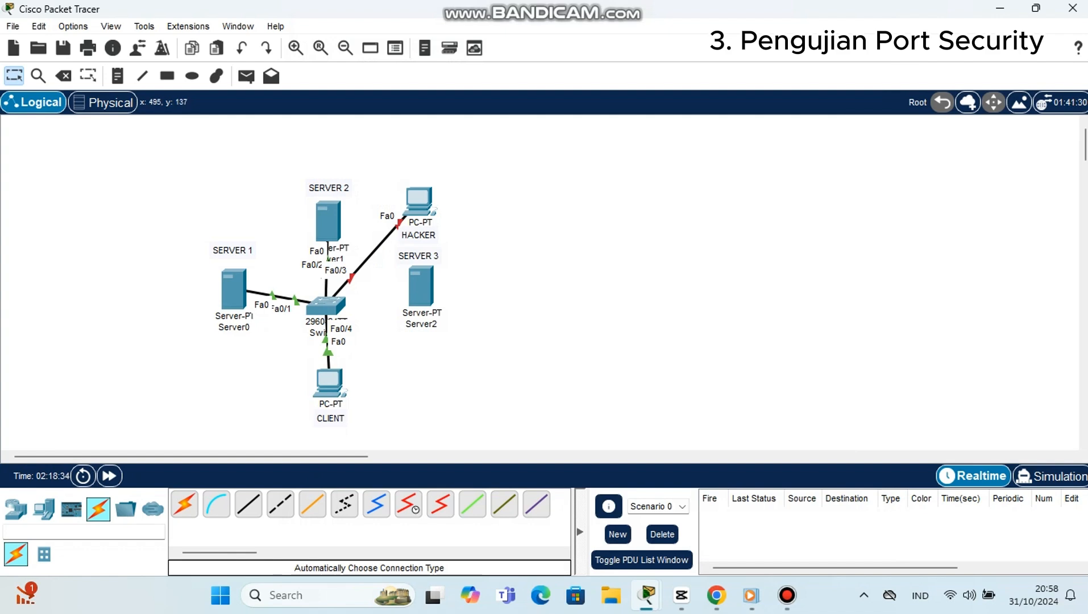
Step: Move the HACKER PC's end of the switch cable back to SERVER 3's FastEthernet0 port
{"action": "left_click", "coordinate": [399, 223]}
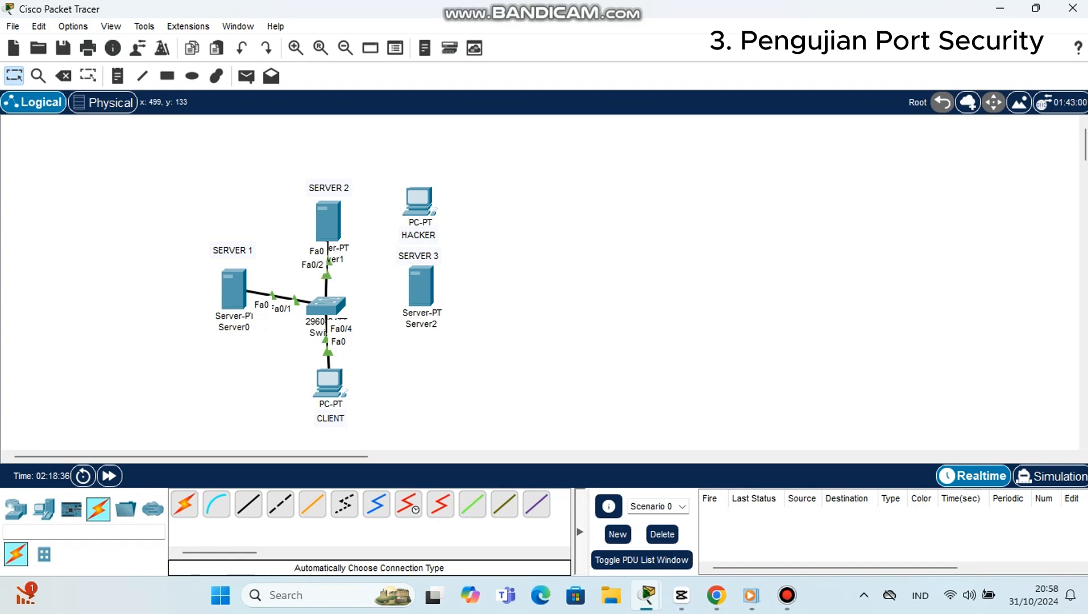
{"action": "left_click", "coordinate": [424, 292]}
{"action": "left_click", "coordinate": [458, 302]}
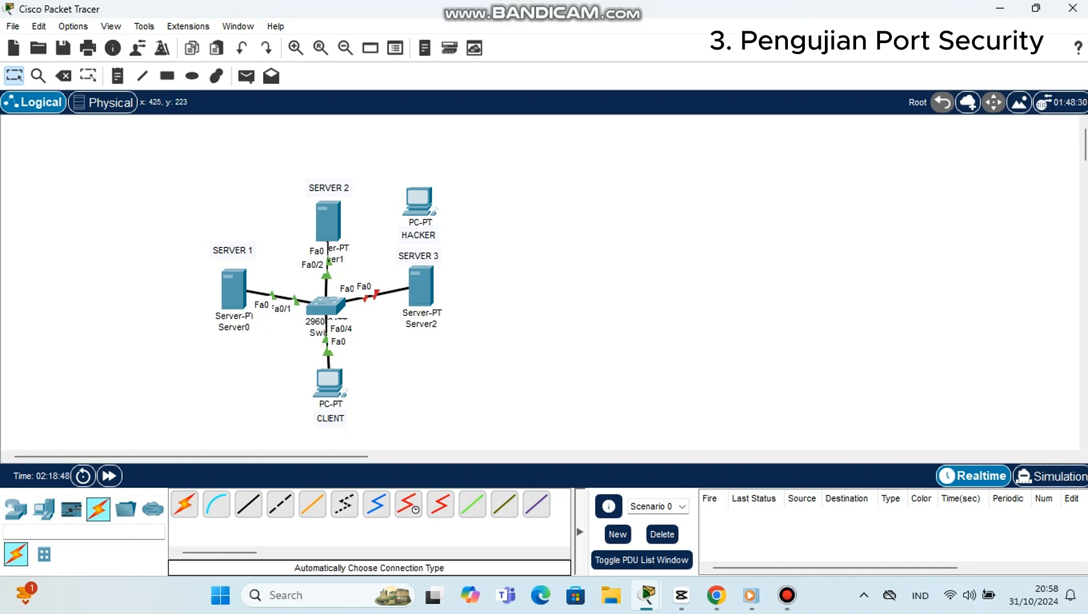
Step: Exit the current interface in the switch's command line and enter interface fa0/3 again with int fa0/3
{"action": "left_click", "coordinate": [325, 305]}
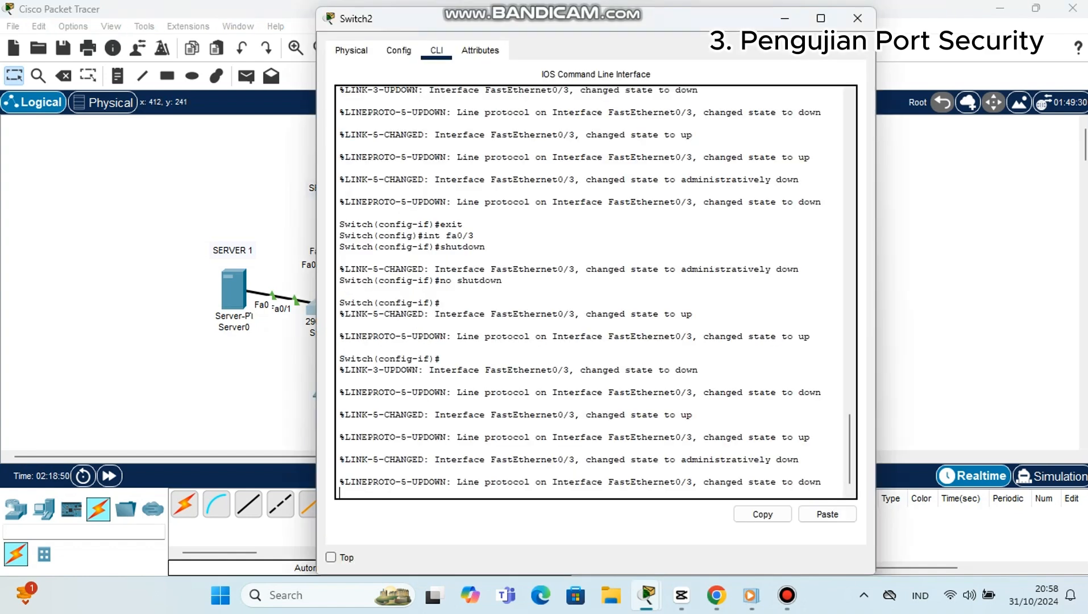
{"action": "key", "text": "Return"}
{"action": "type", "text": "exit"}
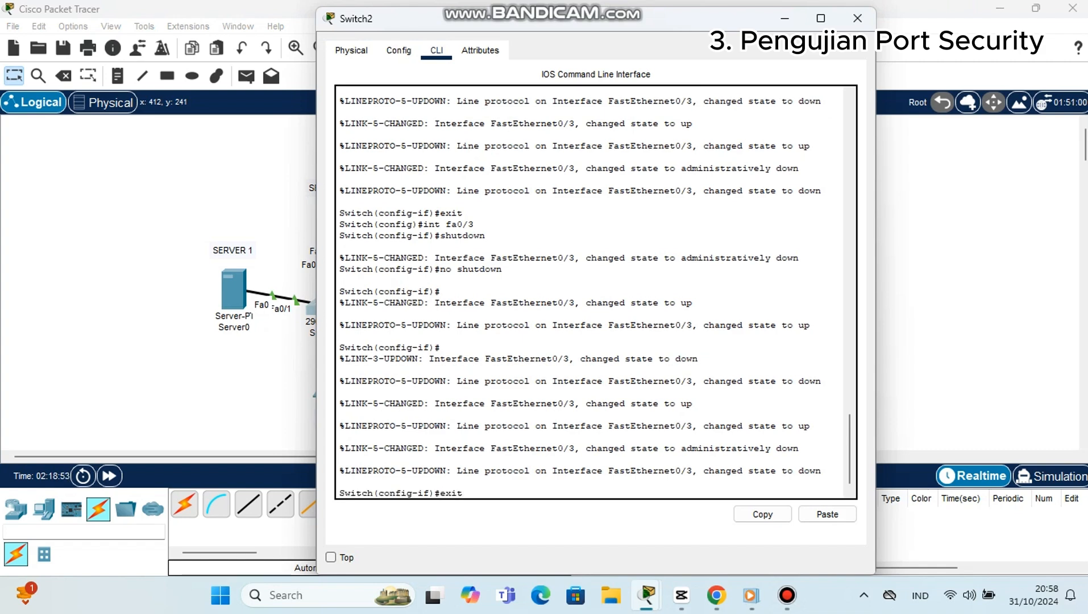
{"action": "key", "text": "Return"}
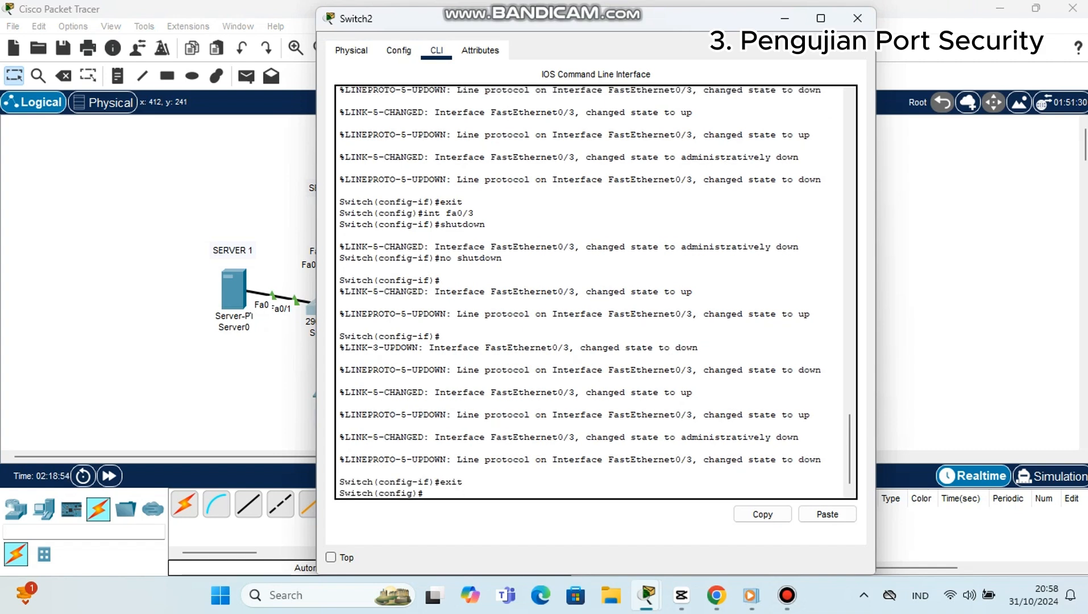
{"action": "type", "text": "int"}
{"action": "type", "text": " fa0"}
{"action": "type", "text": "/f3"}
{"action": "key", "text": "BackSpace"}
{"action": "key", "text": "BackSpace"}
{"action": "type", "text": "3"}
{"action": "key", "text": "Return"}
Step: Re-enable fa0/3 by issuing shutdown followed by no shutdown, and close the switch window
{"action": "type", "text": "shut"}
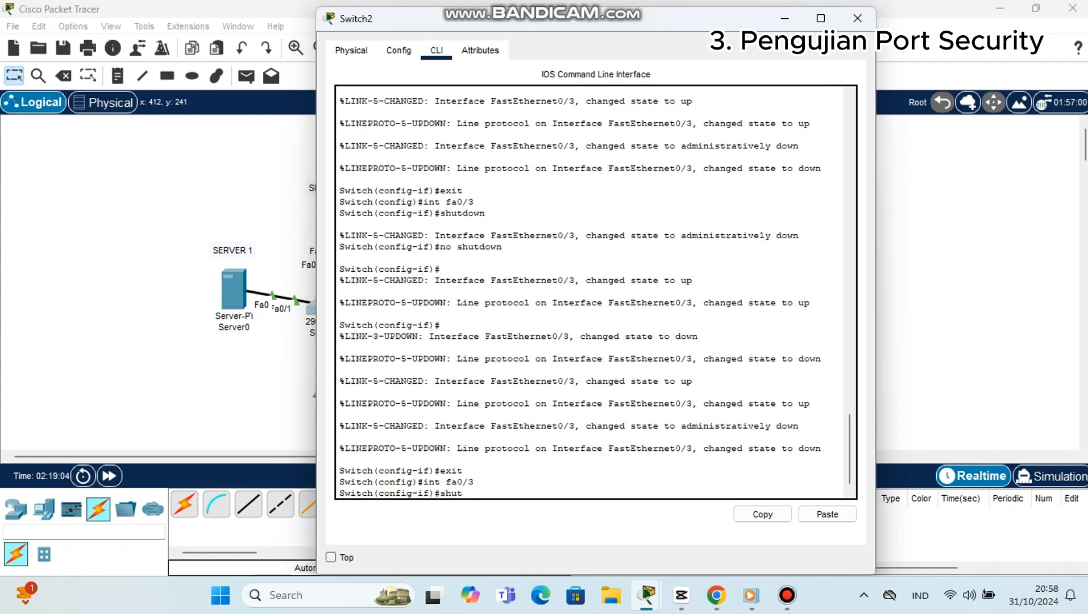
{"action": "type", "text": "down"}
{"action": "key", "text": "Return"}
{"action": "type", "text": "no"}
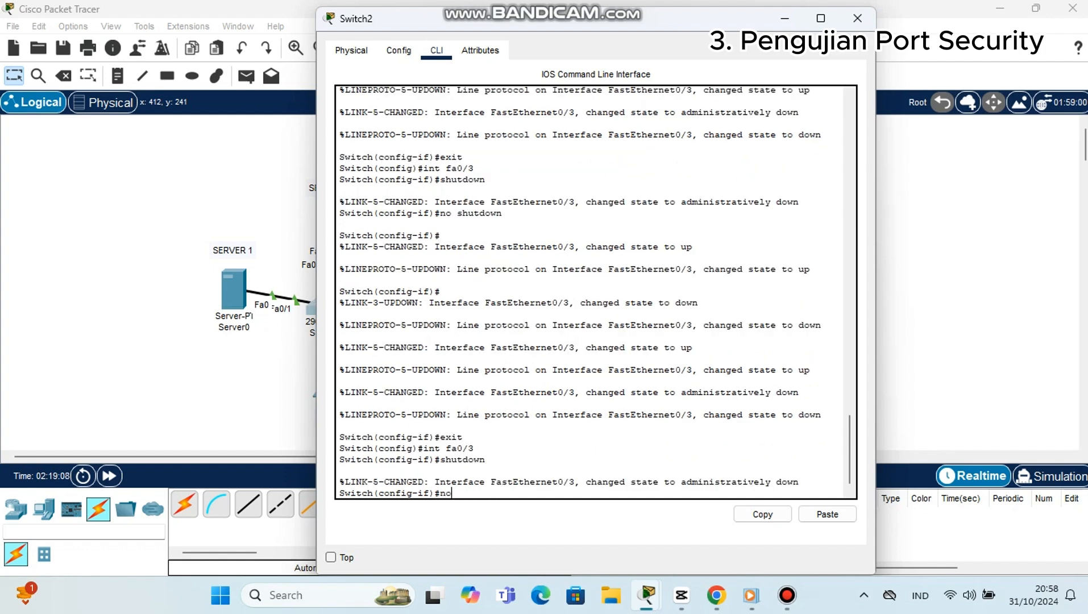
{"action": "type", "text": " shutdown"}
{"action": "key", "text": "Return"}
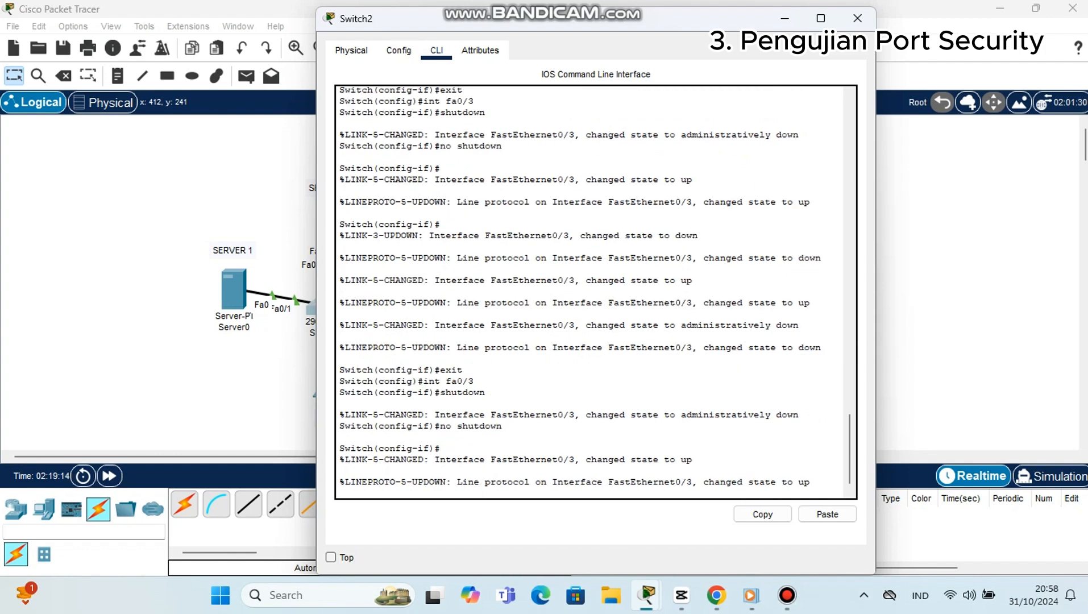
{"action": "left_click", "coordinate": [857, 18]}
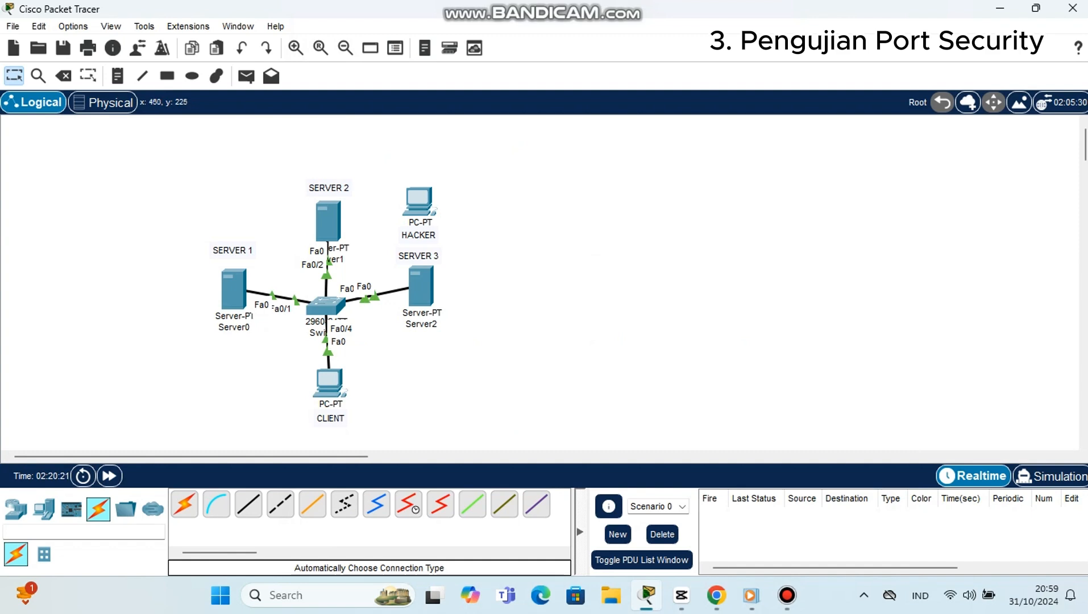
Step: Move SERVER 3's end of the switch cable to the HACKER PC's FastEthernet0 port
{"action": "left_click", "coordinate": [371, 296]}
{"action": "left_click", "coordinate": [421, 209]}
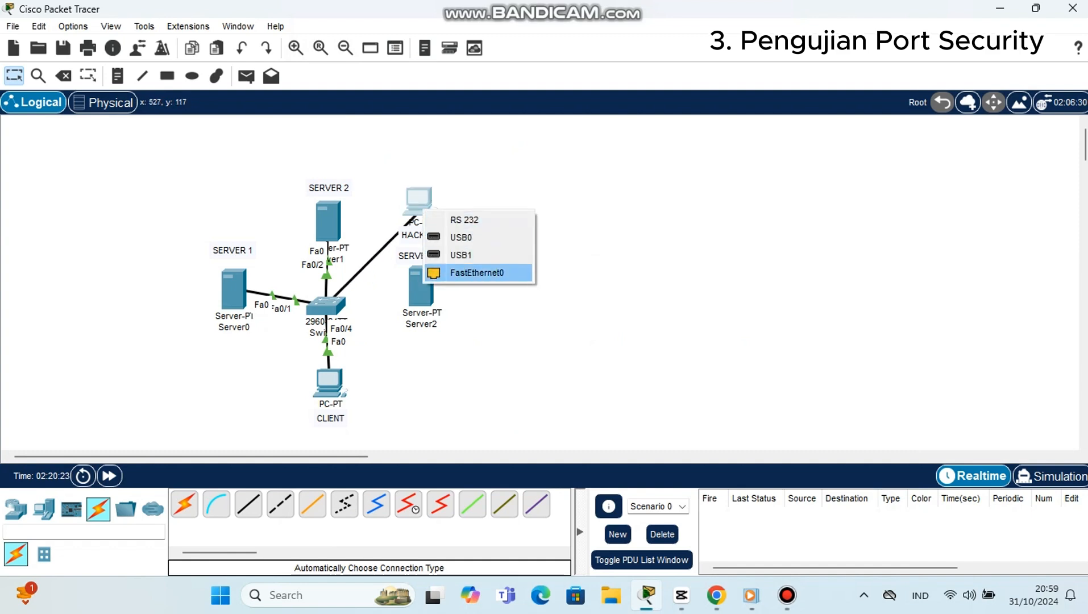
{"action": "left_click", "coordinate": [477, 272]}
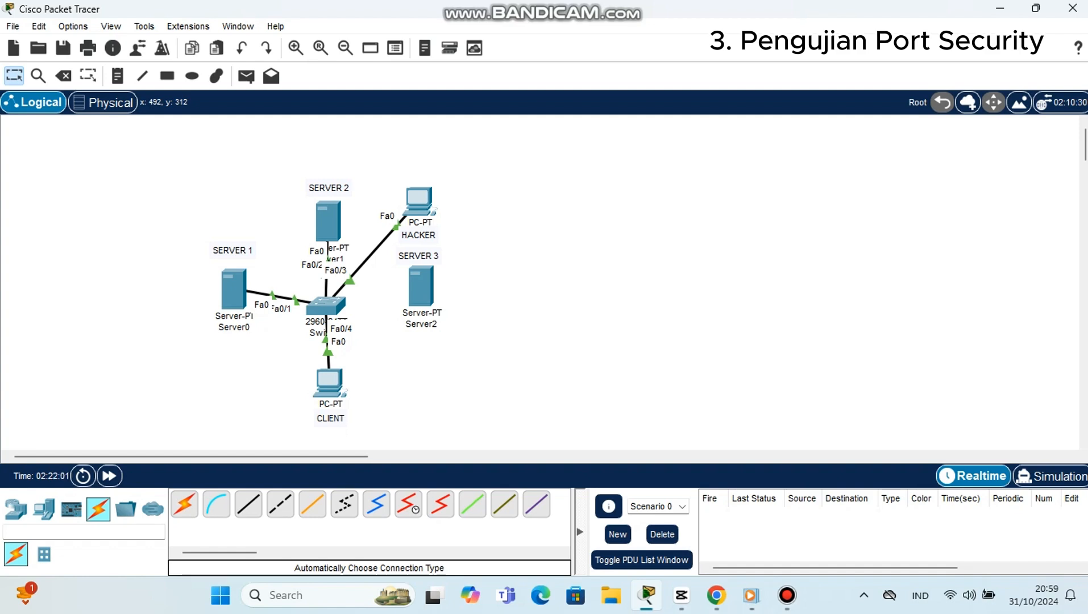
Step: Send two simple PDUs from the HACKER PC to the CLIENT PC to test the secured port
{"action": "key", "text": "p"}
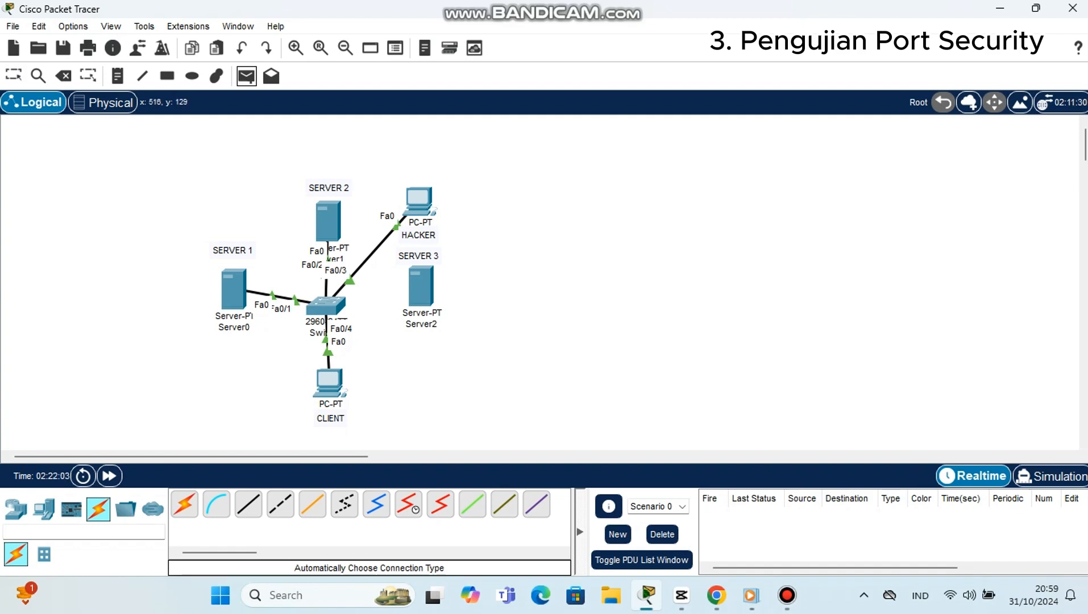
{"action": "left_click", "coordinate": [329, 381]}
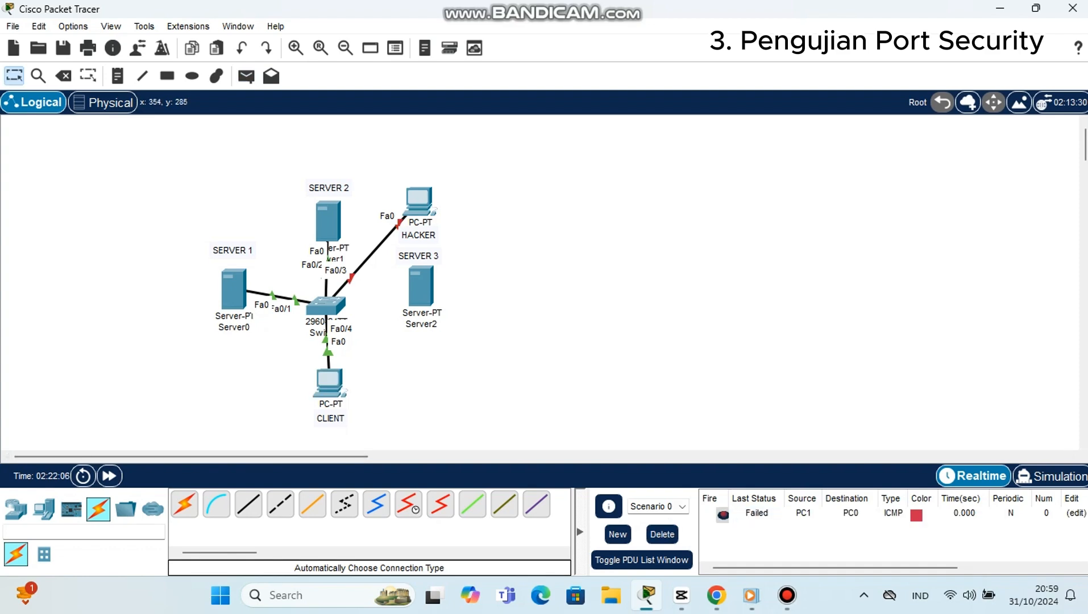
{"action": "left_click", "coordinate": [246, 76]}
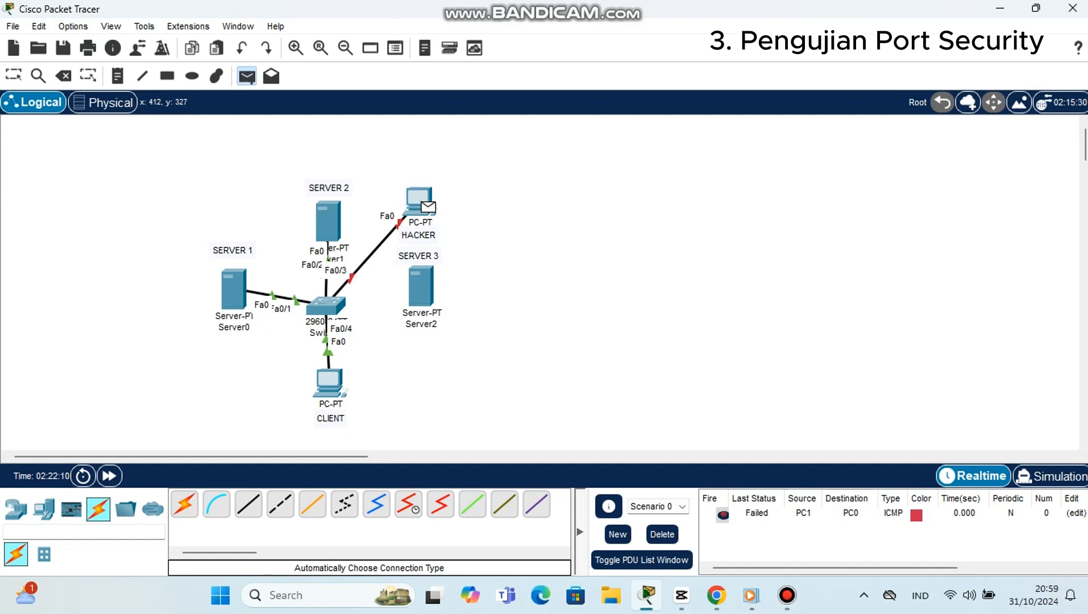
{"action": "left_click", "coordinate": [329, 382]}
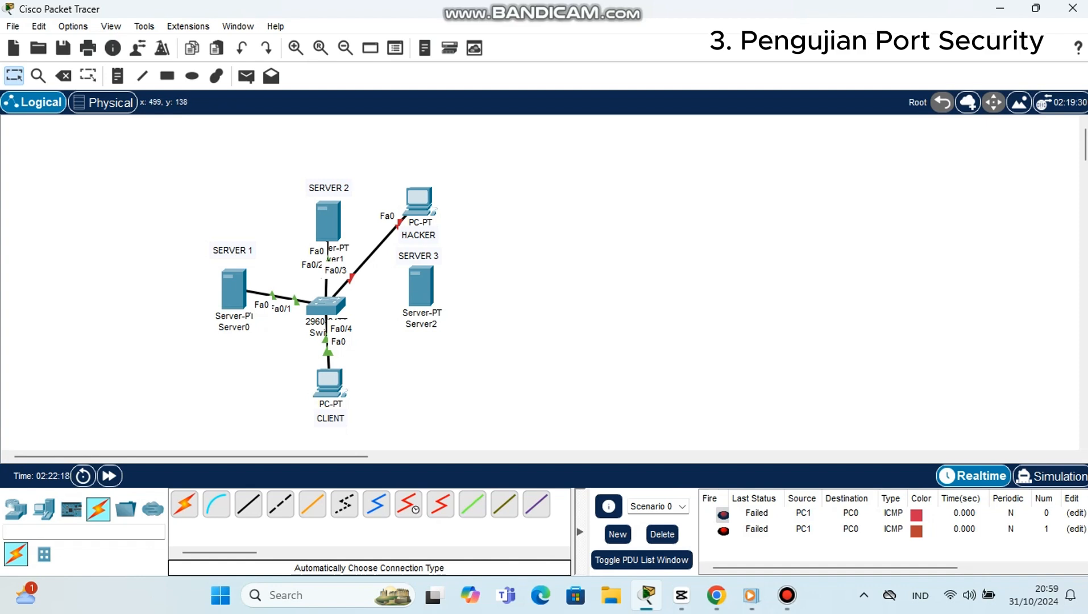
Step: Reconnect the HACKER PC's end of the switch cable to SERVER 3's FastEthernet0 port
{"action": "left_click", "coordinate": [396, 224]}
{"action": "left_click", "coordinate": [428, 291]}
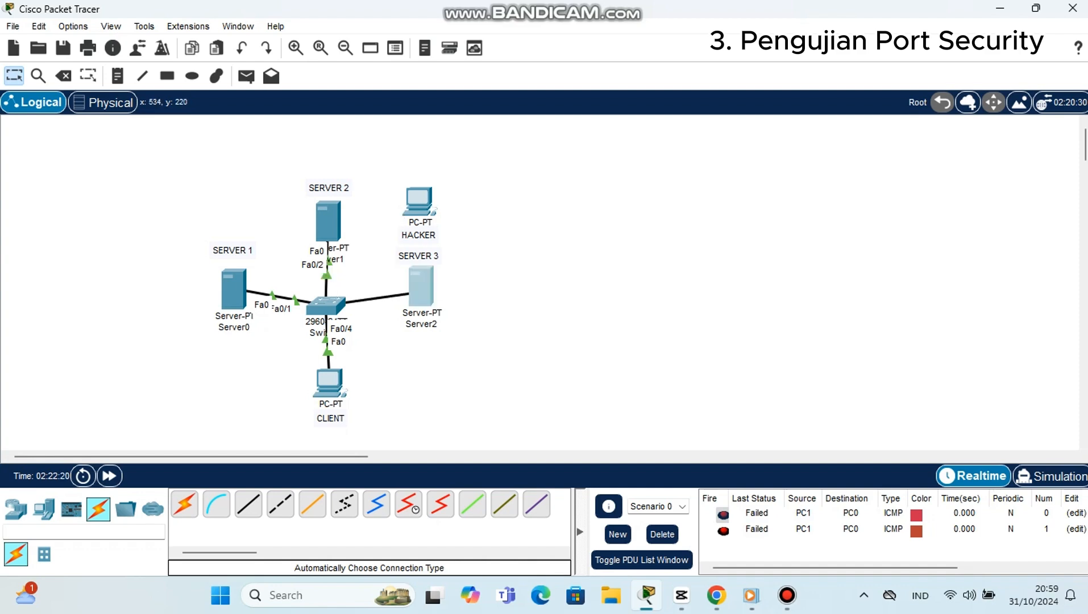
{"action": "left_click", "coordinate": [482, 302]}
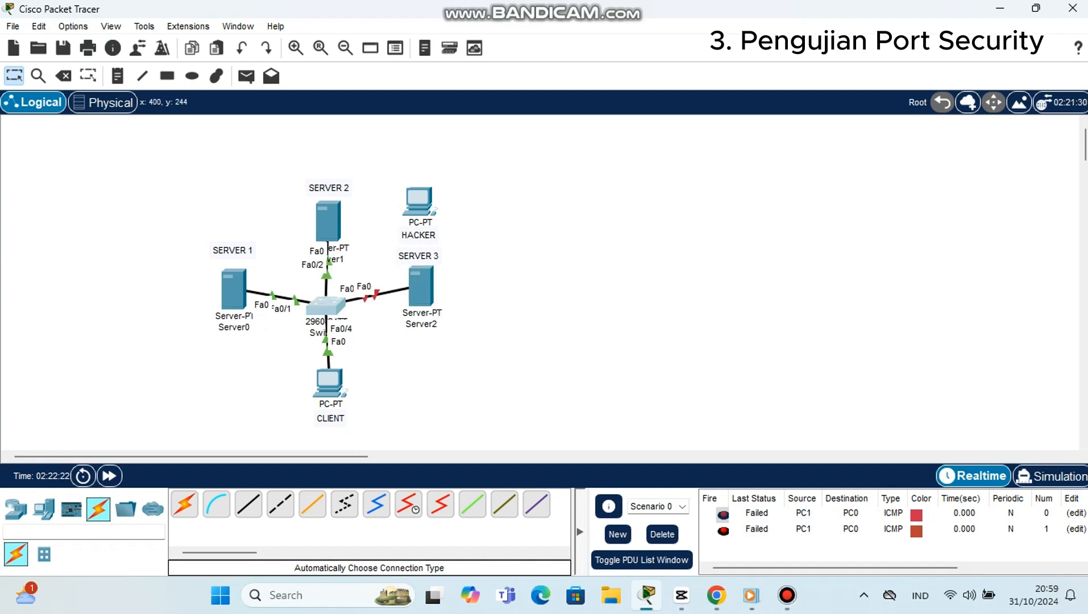
Step: In the switch's command line, leave the current interface with exit and enter int fa0/3
{"action": "left_click", "coordinate": [320, 308]}
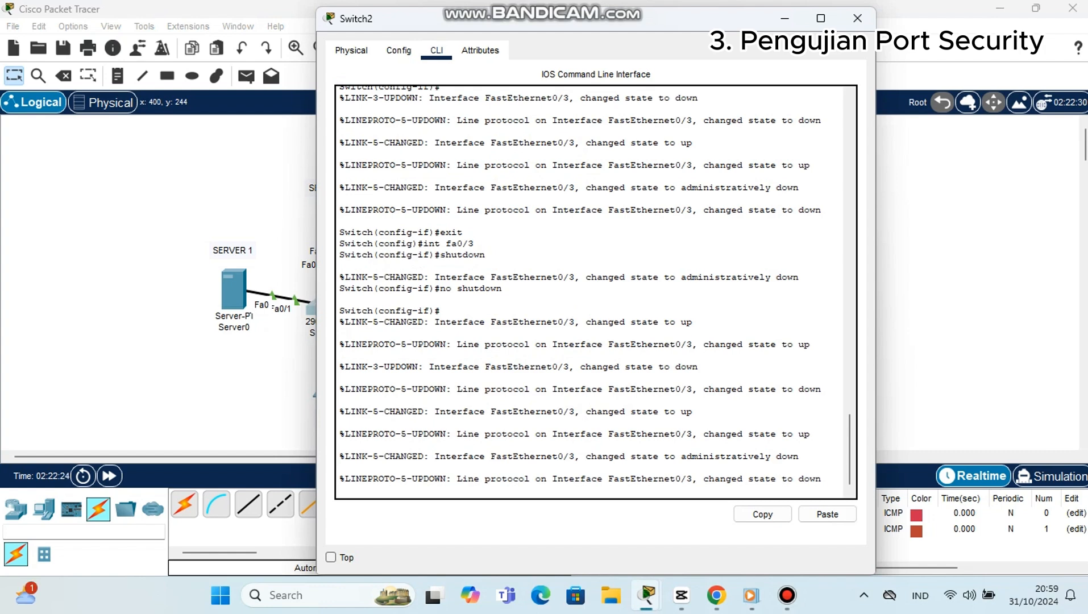
{"action": "key", "text": "Return"}
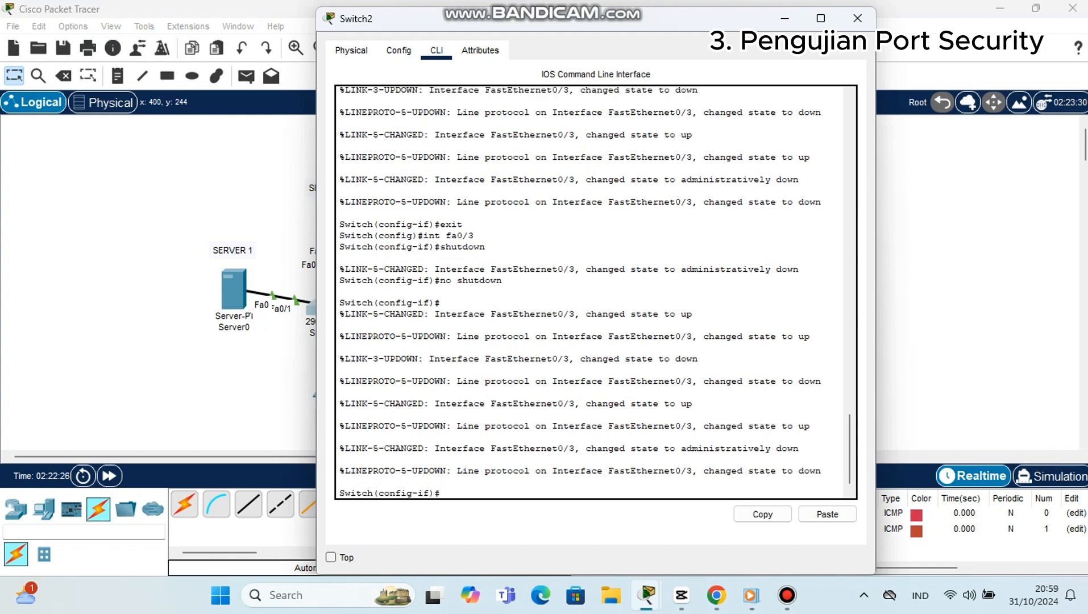
{"action": "type", "text": "exit"}
{"action": "key", "text": "Return"}
{"action": "type", "text": "int"}
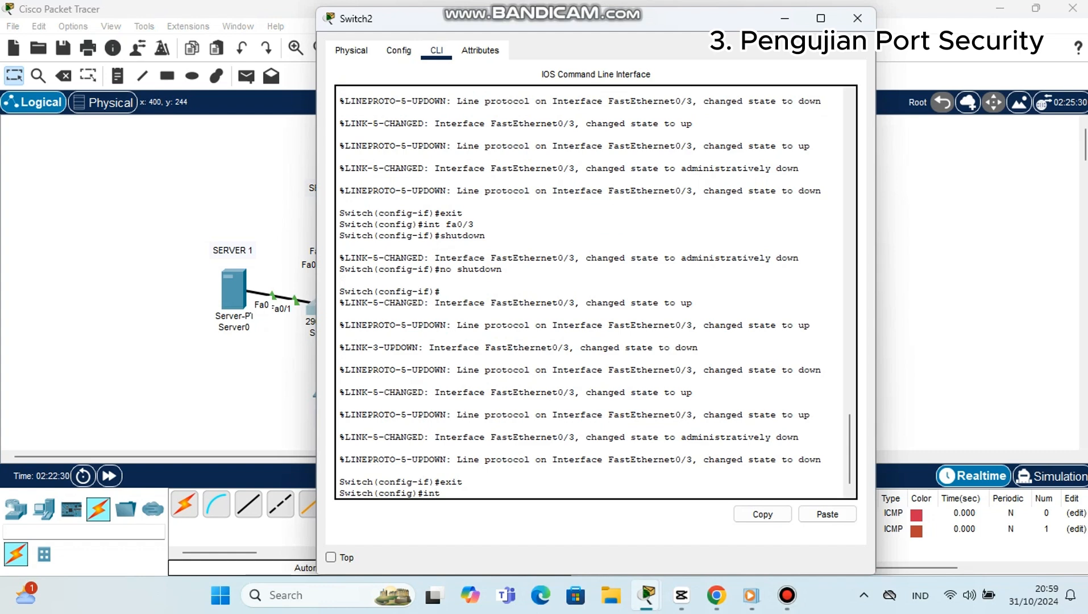
{"action": "type", "text": " fa0/3"}
{"action": "key", "text": "Return"}
Step: Reset fa0/3 by issuing shutdown followed by no shutdown
{"action": "type", "text": "s"}
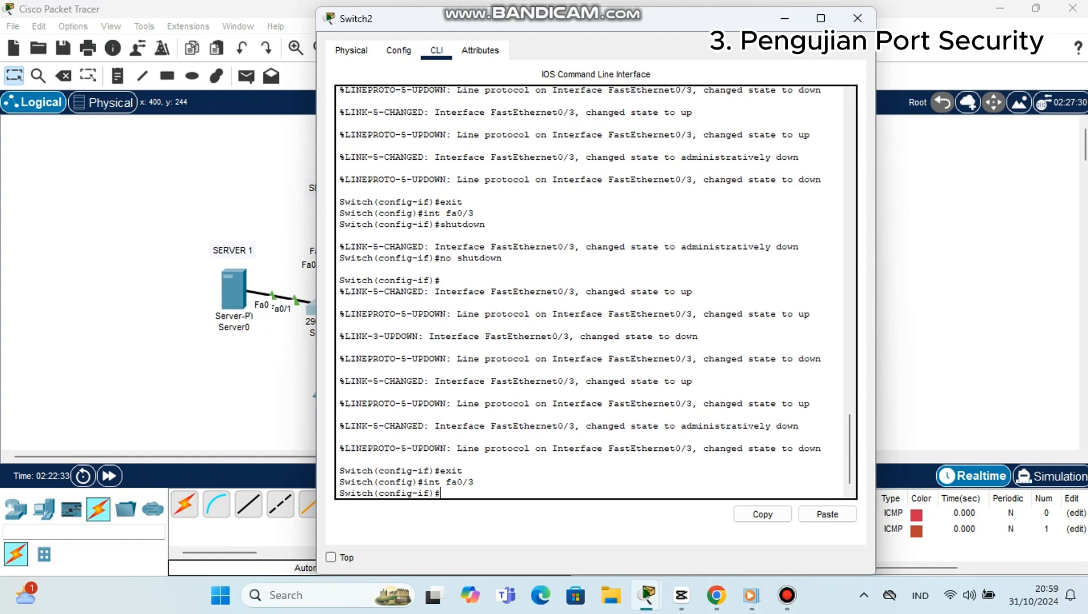
{"action": "type", "text": "hutdown"}
{"action": "key", "text": "Return"}
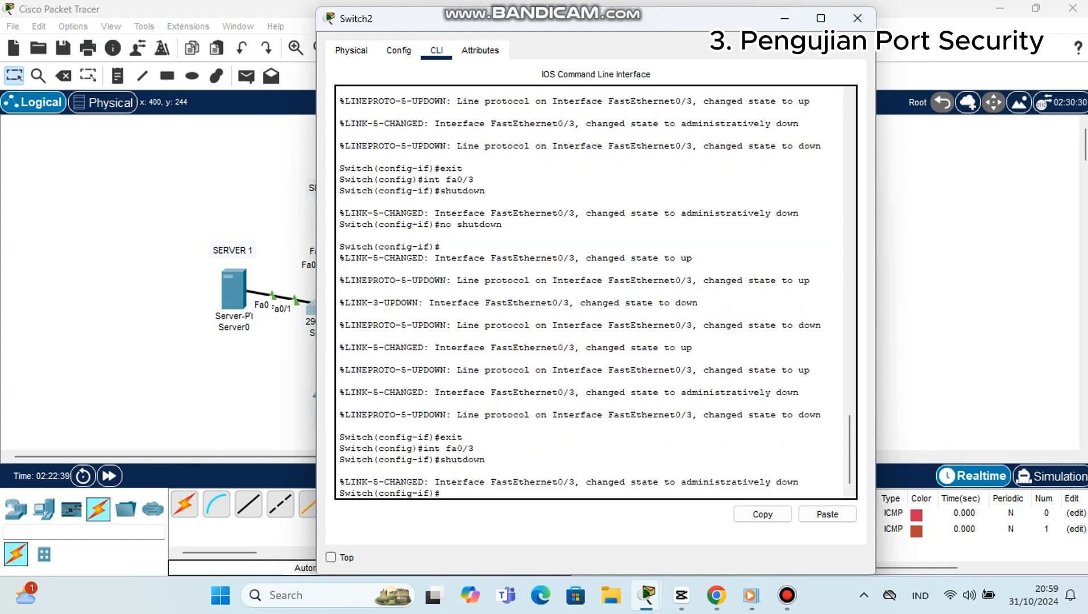
{"action": "type", "text": "no shutdown"}
{"action": "key", "text": "Return"}
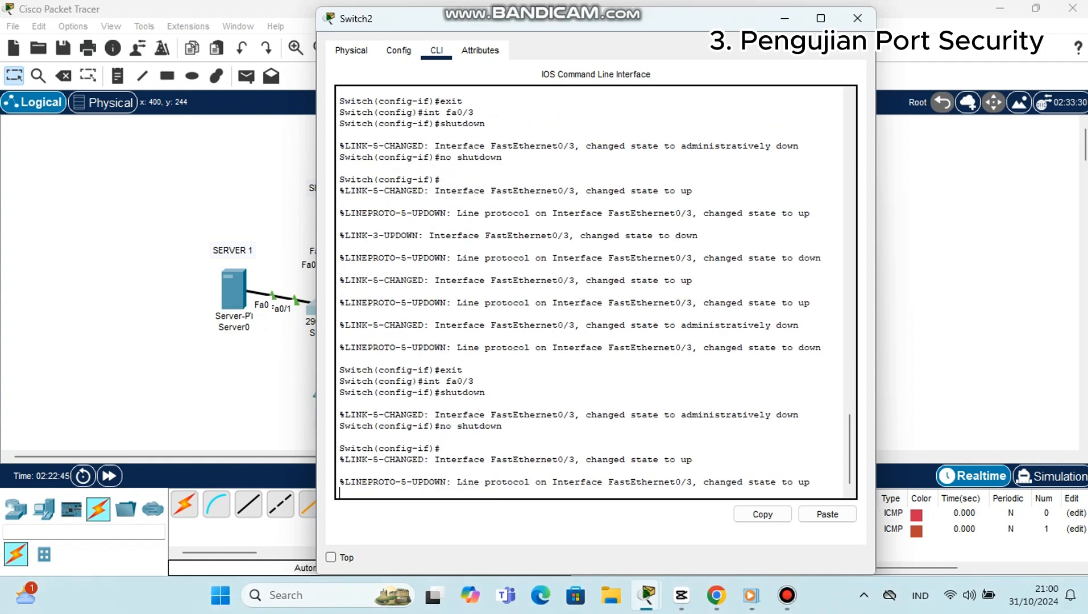
{"action": "key", "text": "Return"}
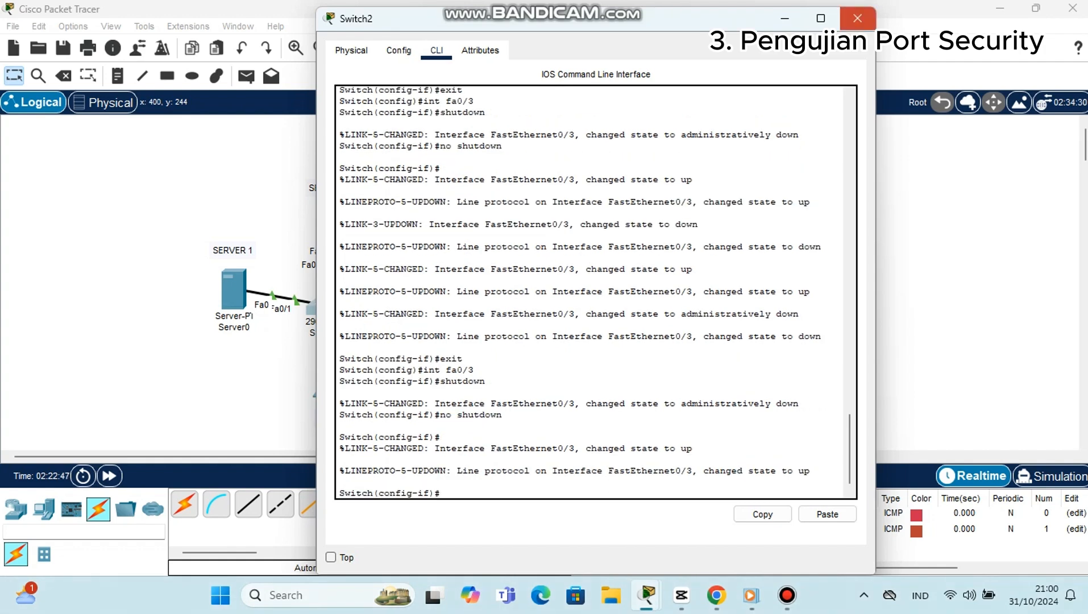
Step: Fast-forward the network's time and delete the PDU results of Scenario 0
{"action": "left_click", "coordinate": [857, 18]}
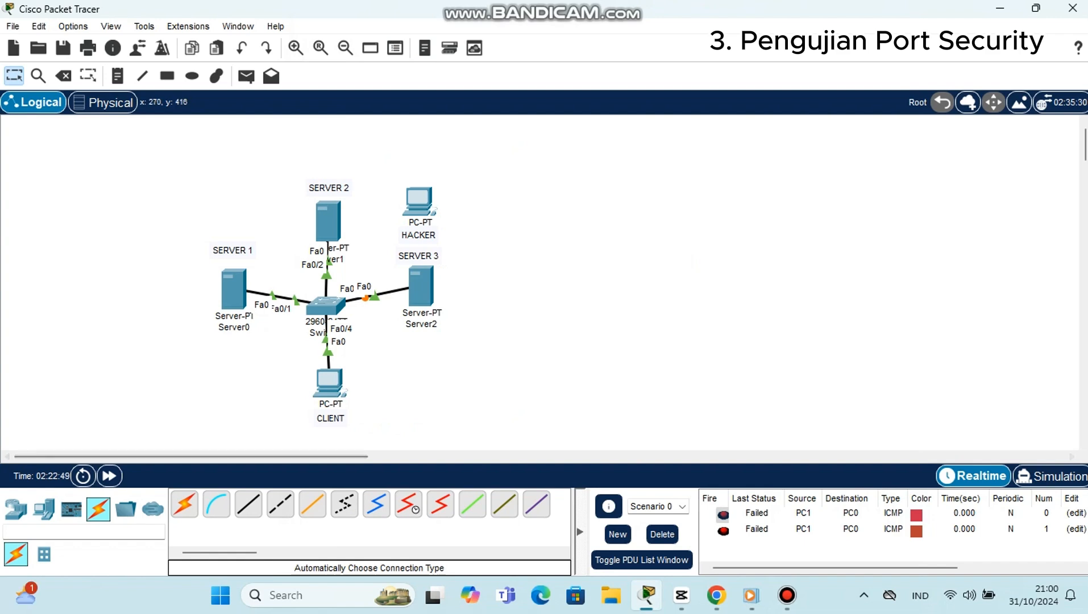
{"action": "left_click", "coordinate": [109, 475]}
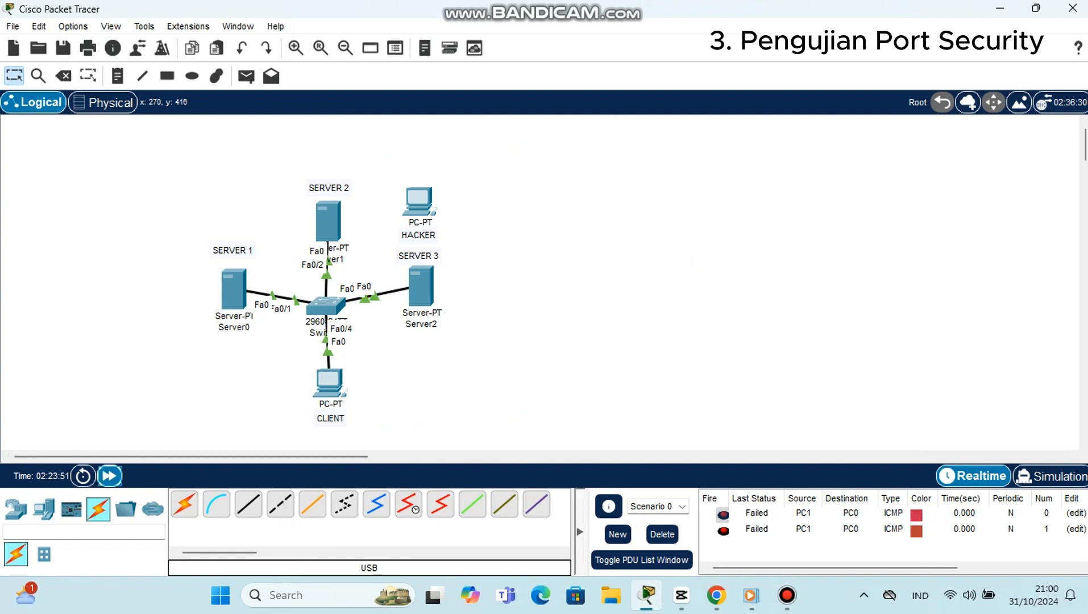
{"action": "left_click", "coordinate": [662, 534]}
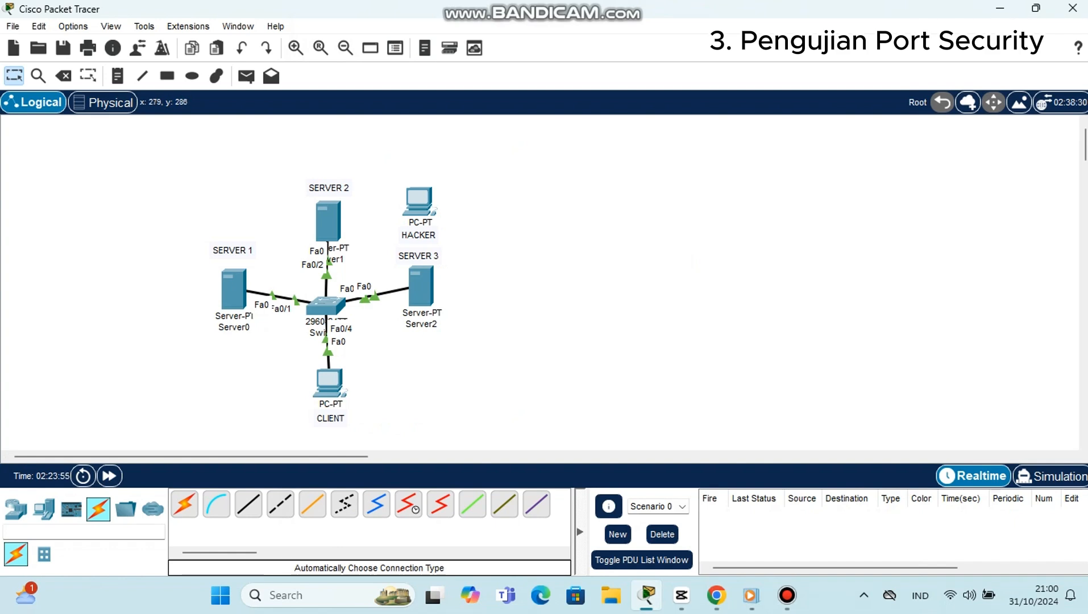
Step: Reopen the switch's command line and return to global configuration mode with exit
{"action": "left_click", "coordinate": [329, 307]}
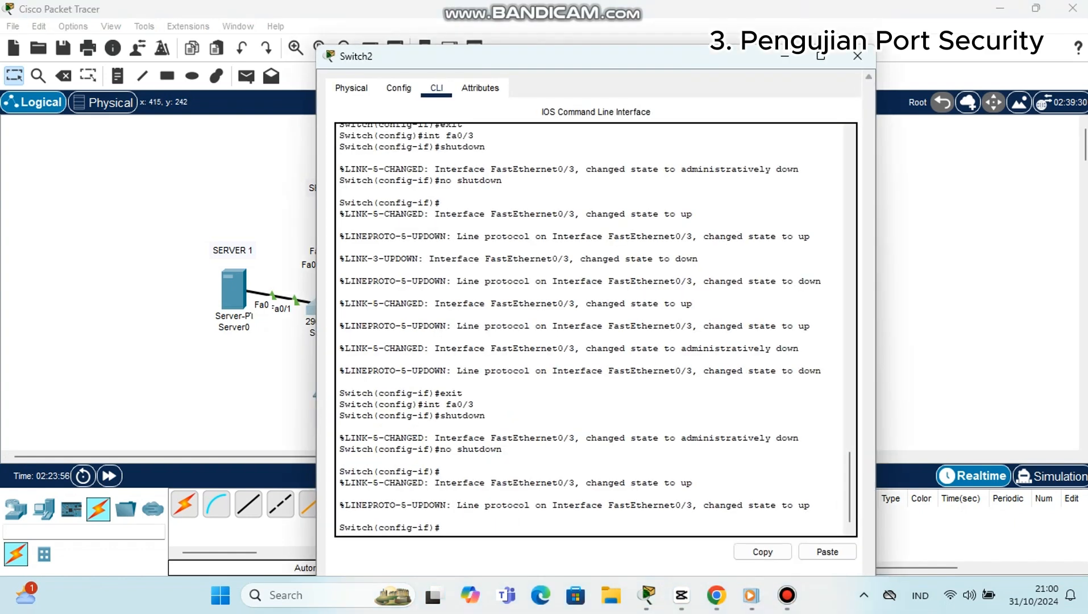
{"action": "type", "text": "exi"}
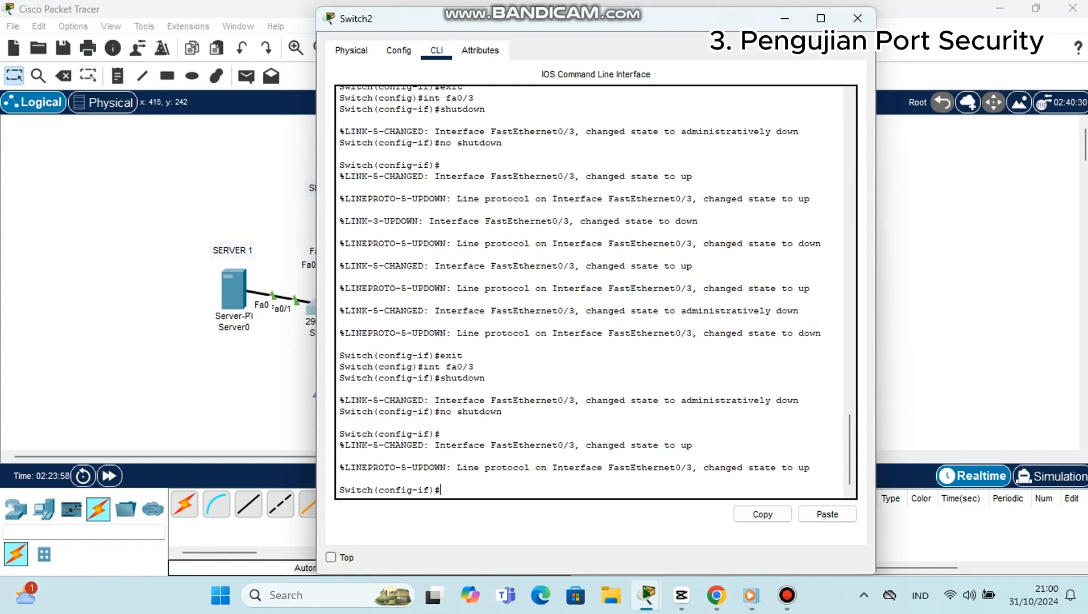
{"action": "type", "text": "t"}
{"action": "key", "text": "Return"}
Step: Try to query the port security of fa0/1 from global configuration mode
{"action": "type", "text": "do"}
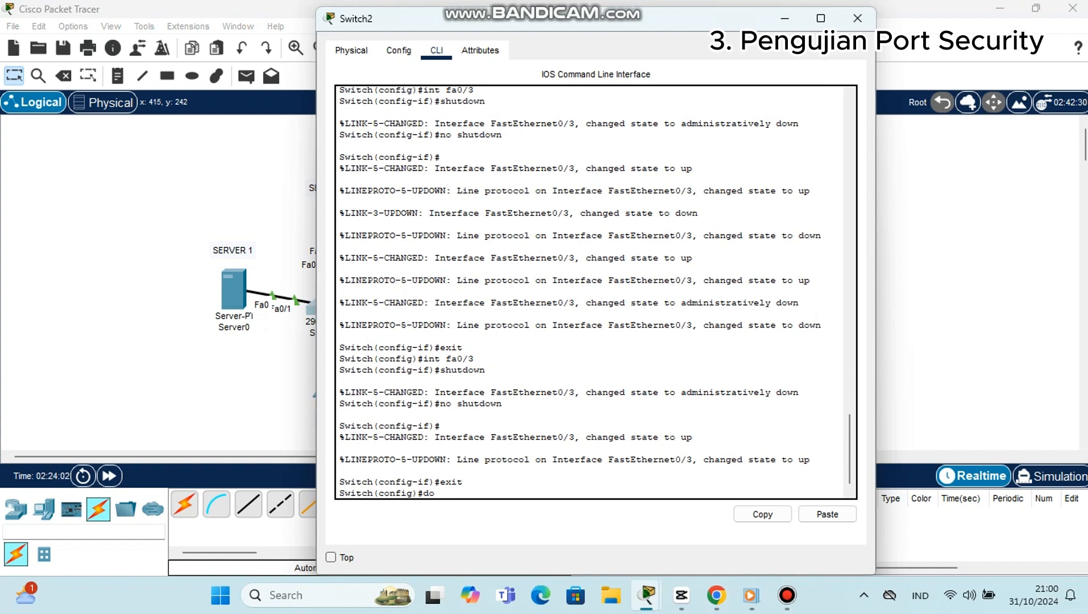
{"action": "type", "text": " show port-seccurit"}
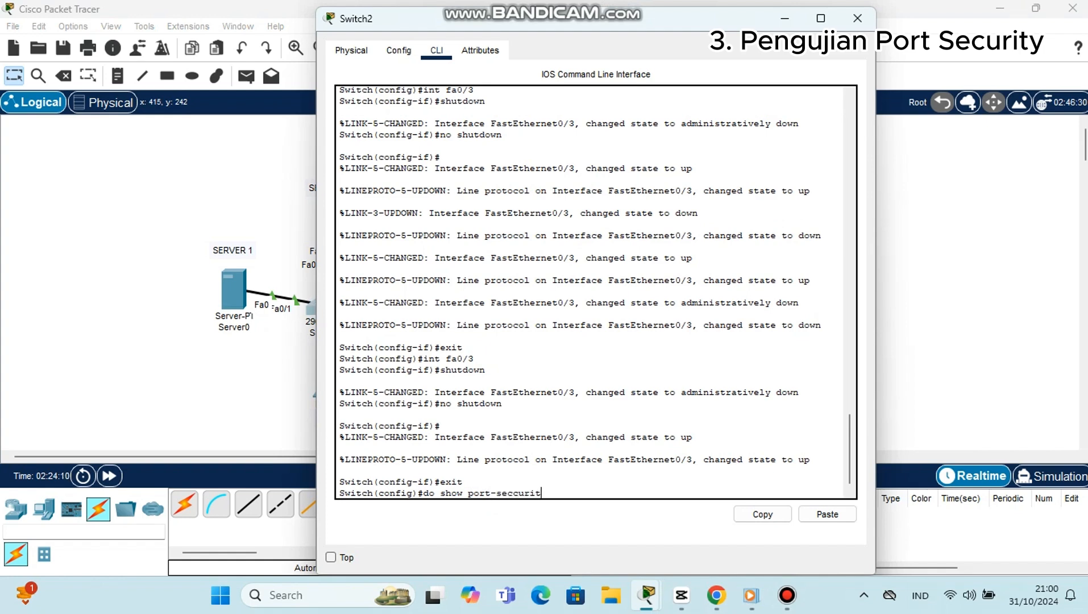
{"action": "type", "text": "y int fa0/1"}
{"action": "key", "text": "Return"}
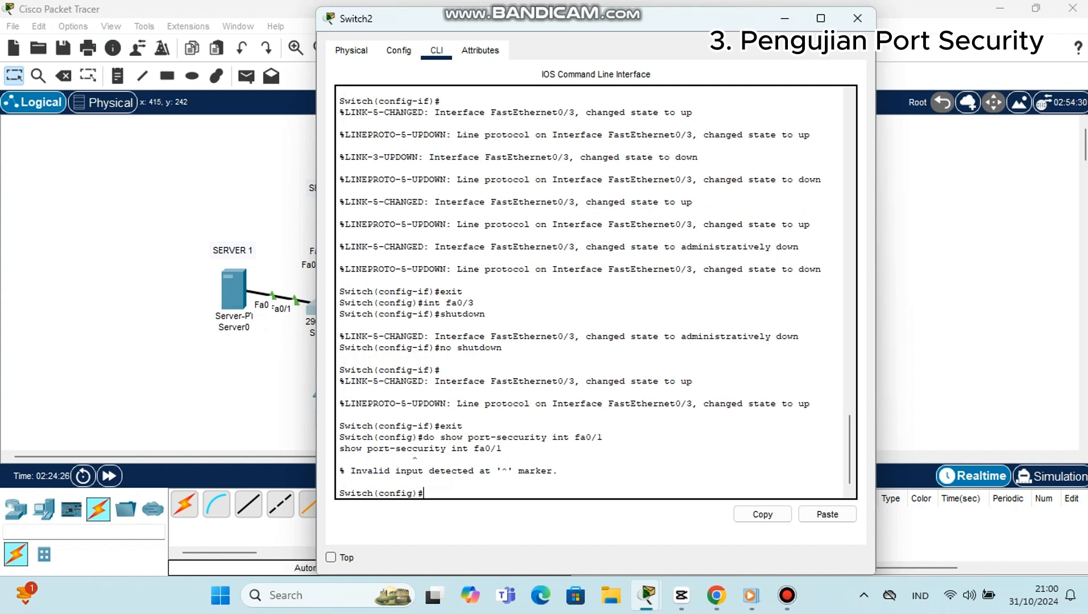
Step: Display the port security details of fa0/1 with do show port-security int fa0/1
{"action": "type", "text": "do show port-security int"}
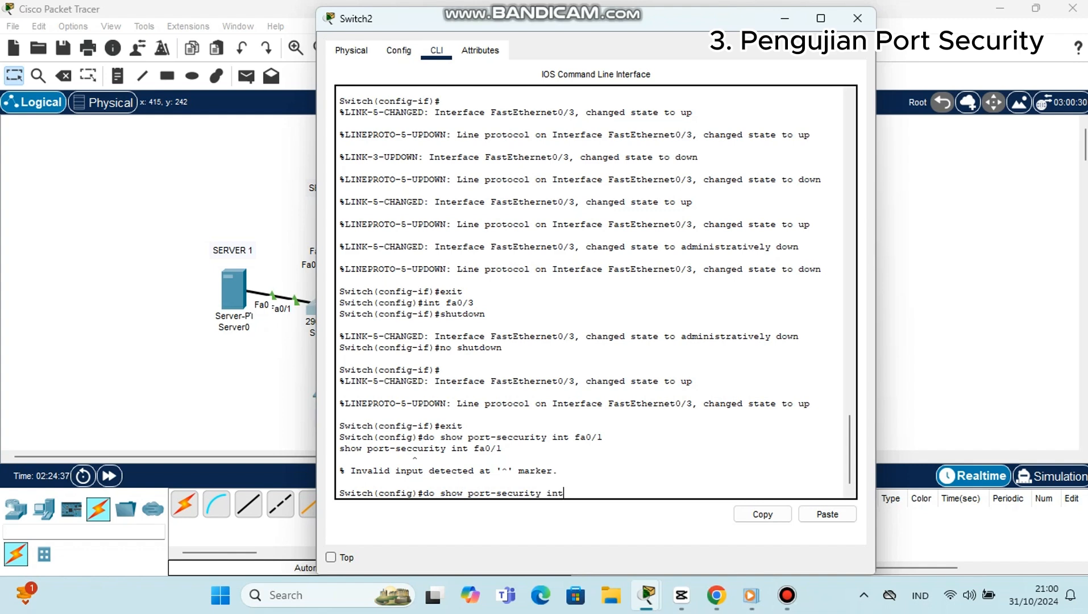
{"action": "type", "text": " fa0/1"}
{"action": "key", "text": "Return"}
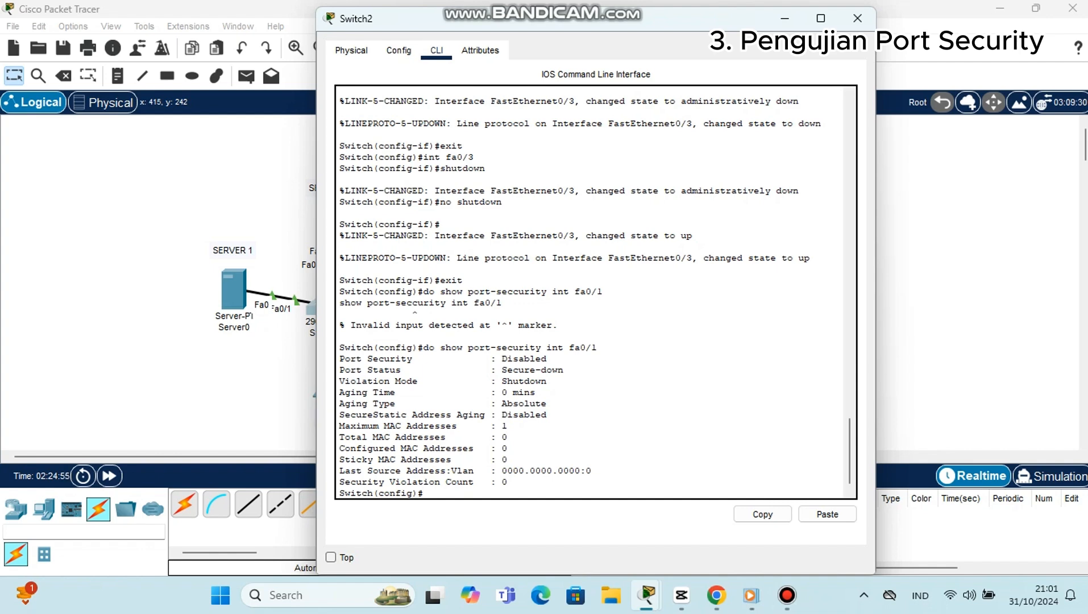
{"action": "left_click_drag", "start_coordinate": [645, 22], "coordinate": [789, 41]}
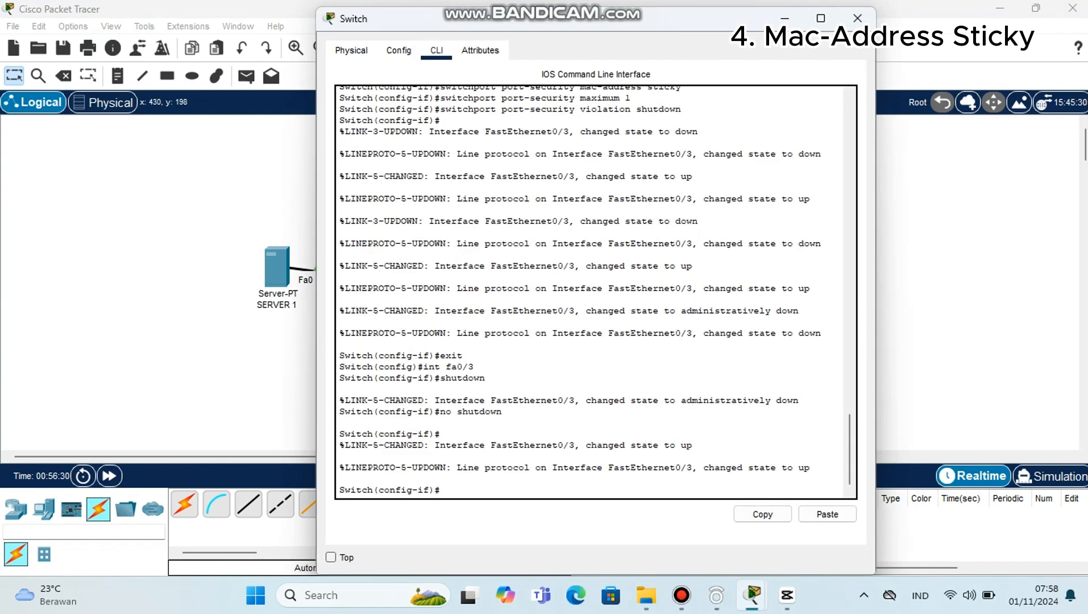
Step: Exit the current interface on the MAC-address sticky example's switch and enter int fa0/3
{"action": "type", "text": "exit"}
{"action": "key", "text": "Return"}
{"action": "type", "text": "int"}
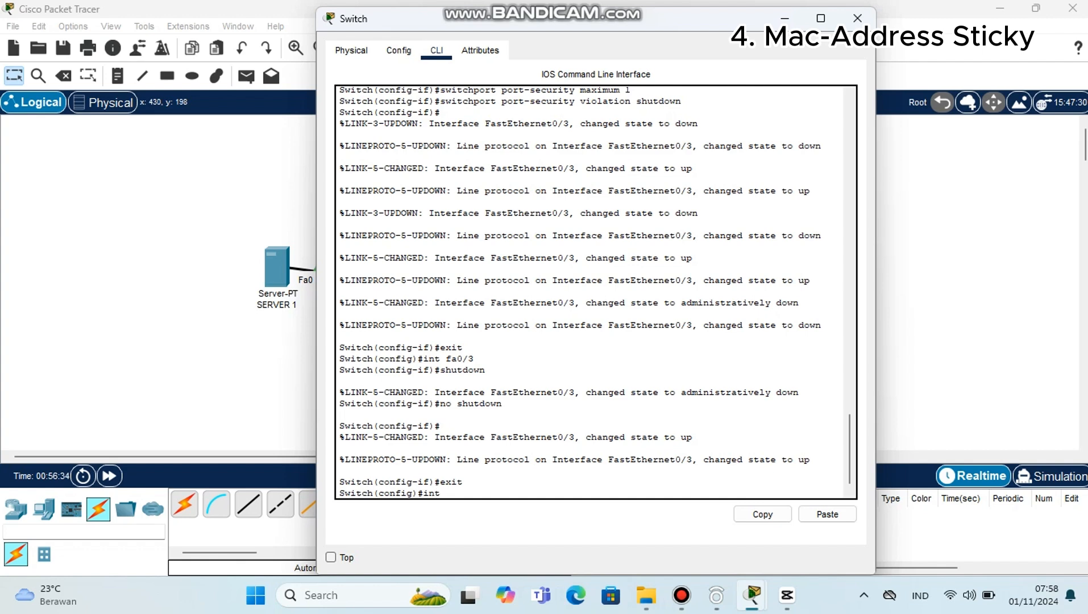
{"action": "type", "text": " fa0/3"}
{"action": "key", "text": "Return"}
Step: Enable port security on fa0/3 with switchport port-security
{"action": "type", "text": "sw"}
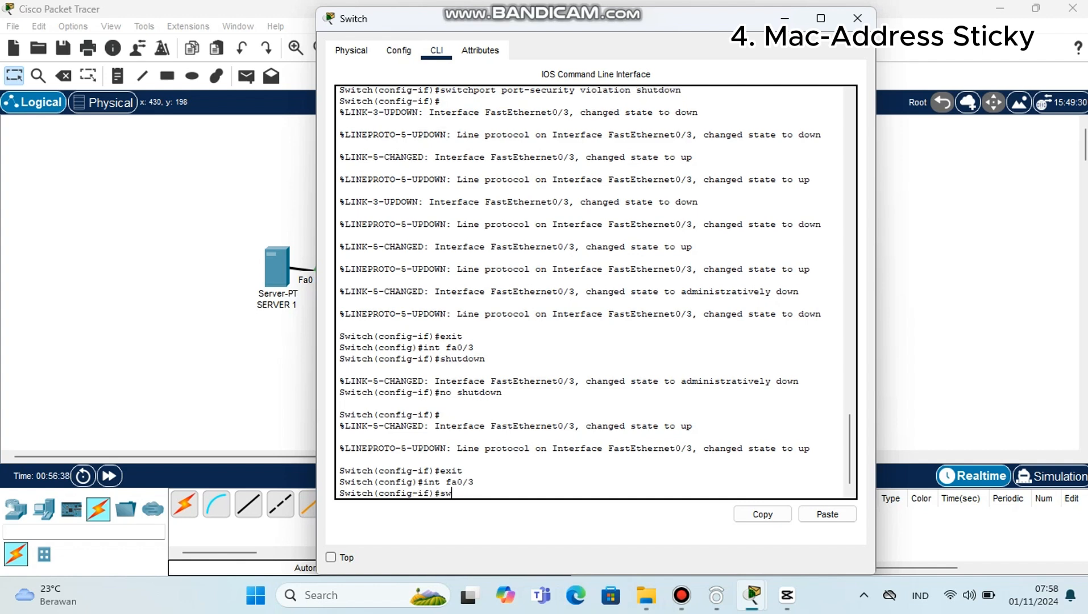
{"action": "type", "text": "itchport port-security"}
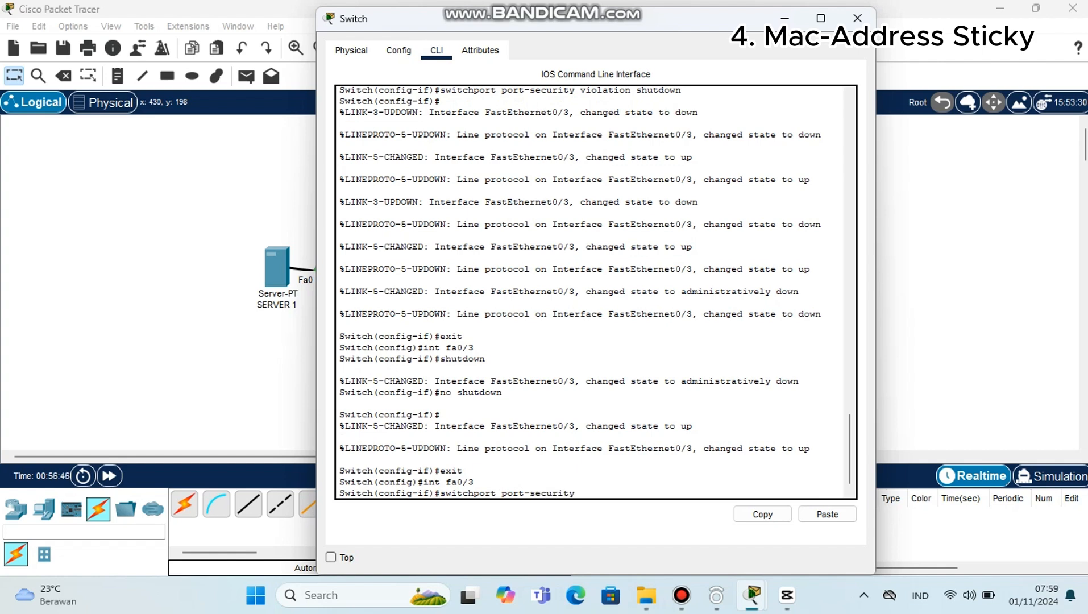
{"action": "key", "text": "Return"}
Step: Turn on sticky MAC address learning for fa0/3 with switchport port-security mac-address sticky
{"action": "type", "text": "swi"}
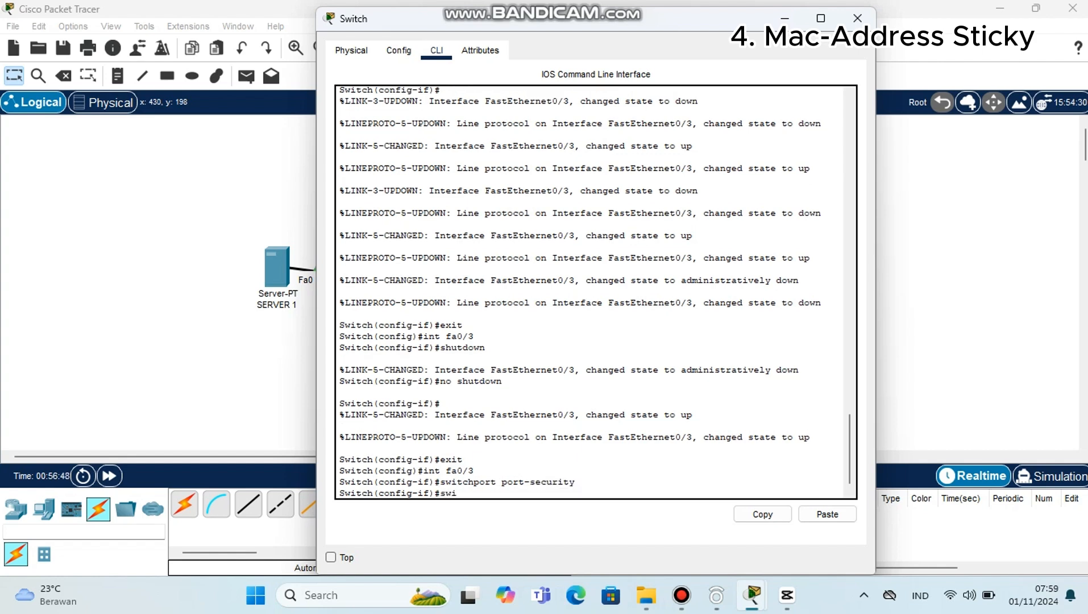
{"action": "type", "text": "tchport port-secu"}
{"action": "type", "text": "rity ma"}
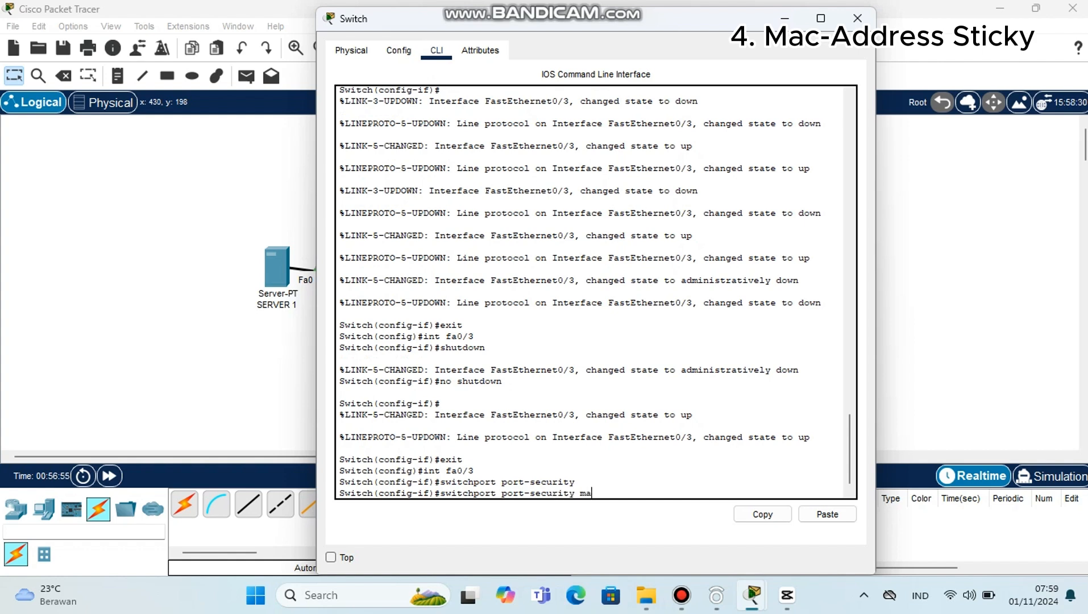
{"action": "type", "text": "c-address sticky"}
{"action": "key", "text": "Return"}
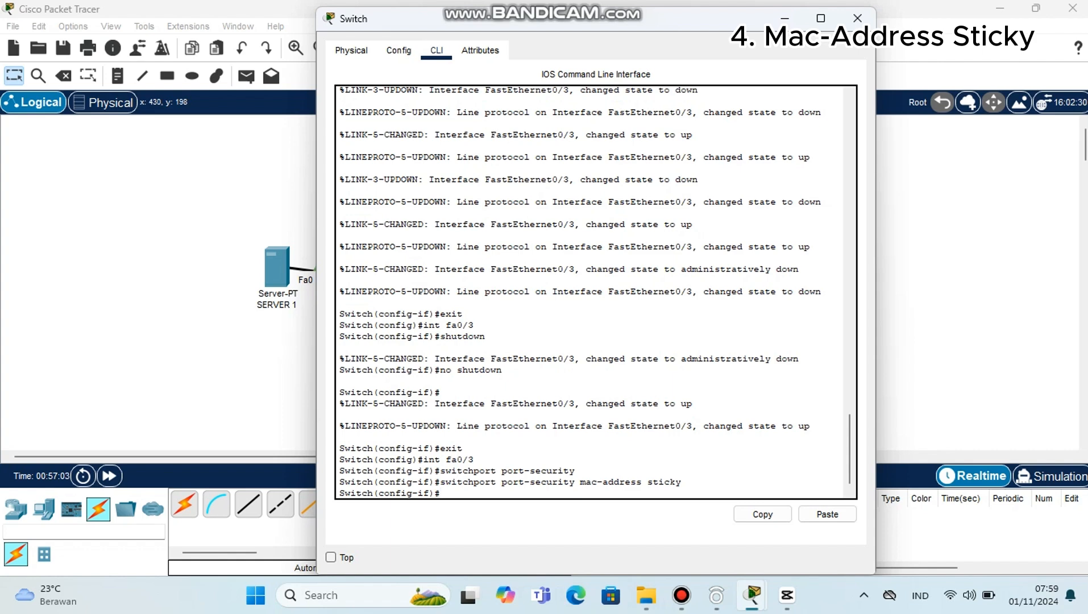
Step: Limit fa0/3 to one secure MAC address with switchport port-security maximum 1
{"action": "type", "text": "switchport port-security"}
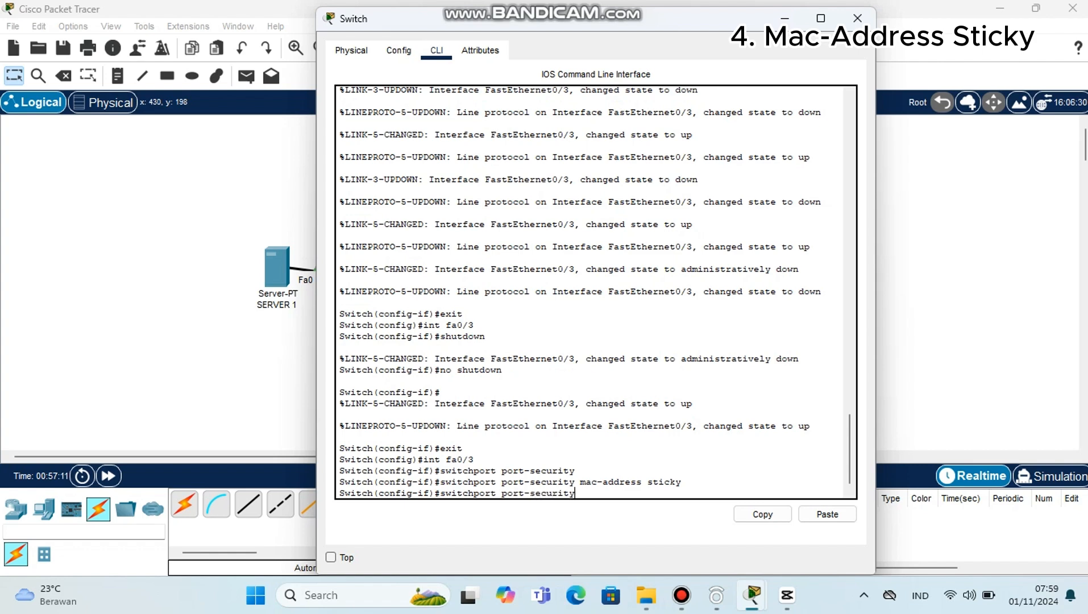
{"action": "type", "text": " maximum"}
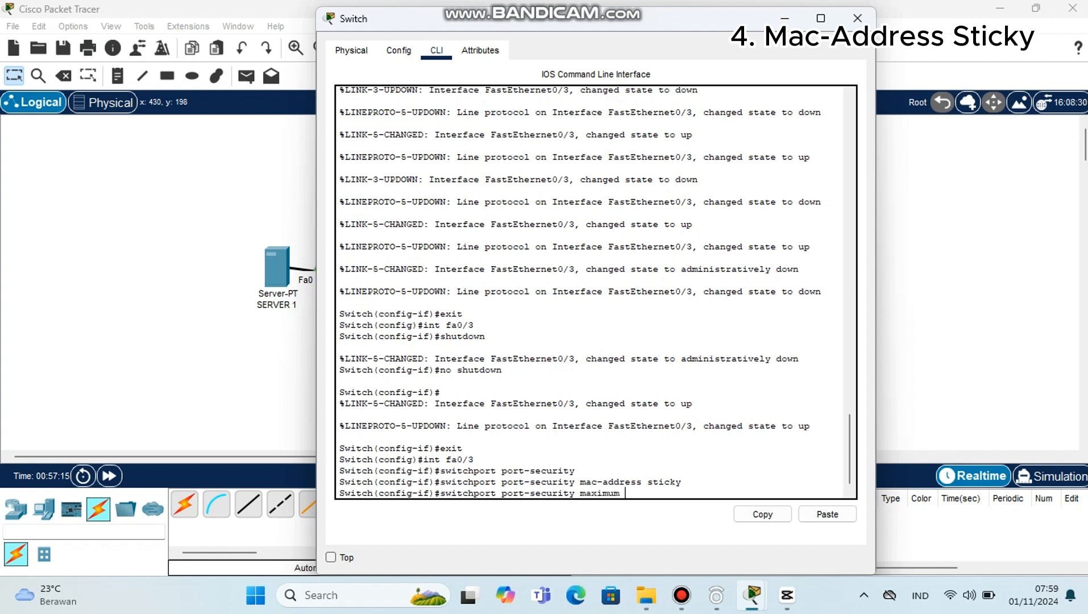
{"action": "type", "text": " 1"}
{"action": "key", "text": "Return"}
Step: Try to set the fa0/3 violation action with switchport port-security violtion shutdown
{"action": "type", "text": "sw"}
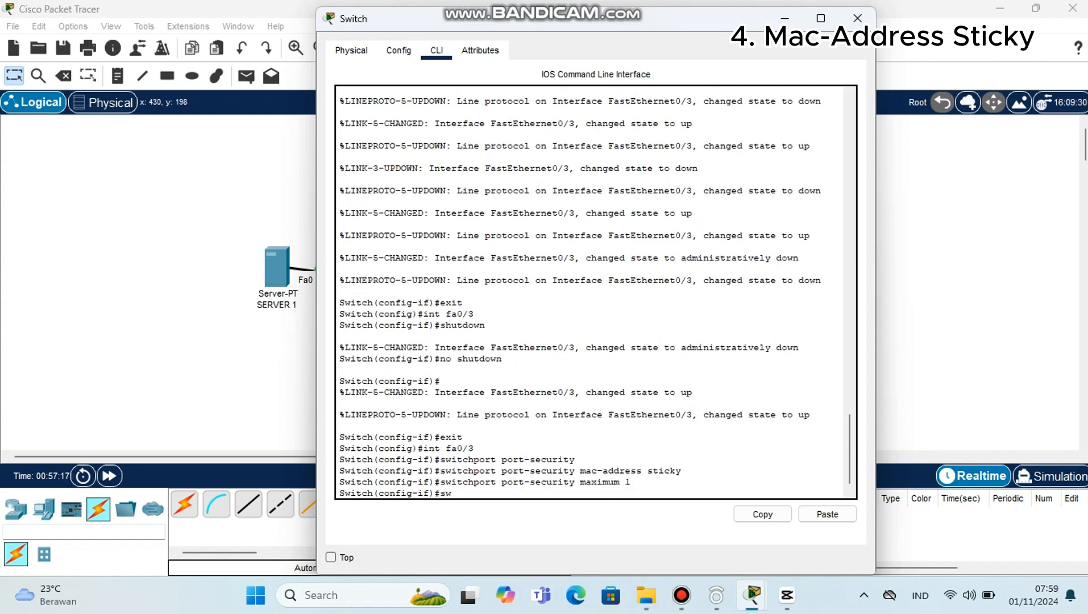
{"action": "type", "text": "itchport port"}
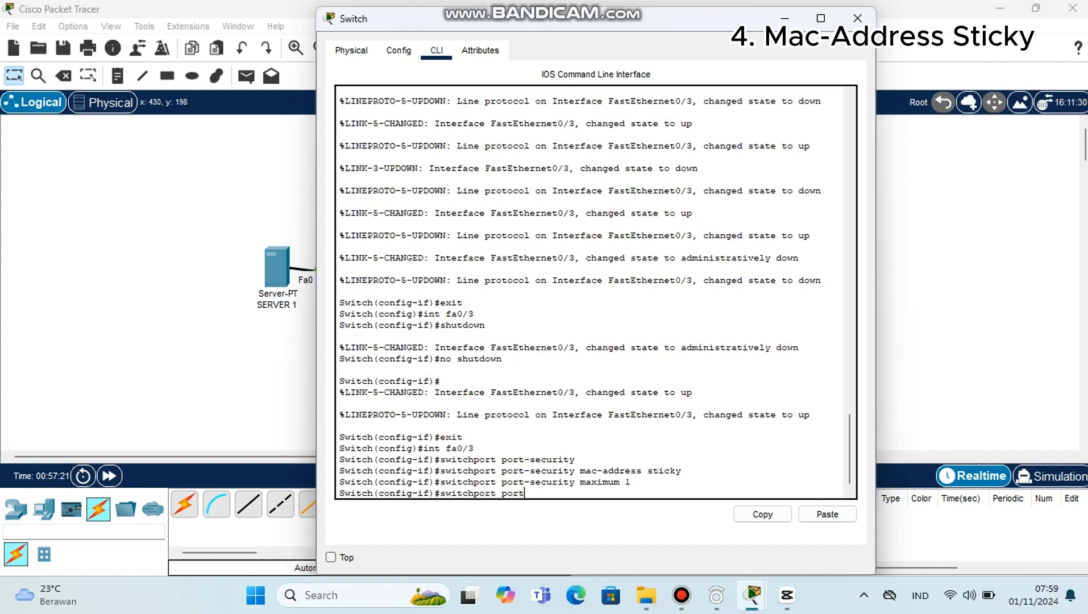
{"action": "type", "text": "-sec"}
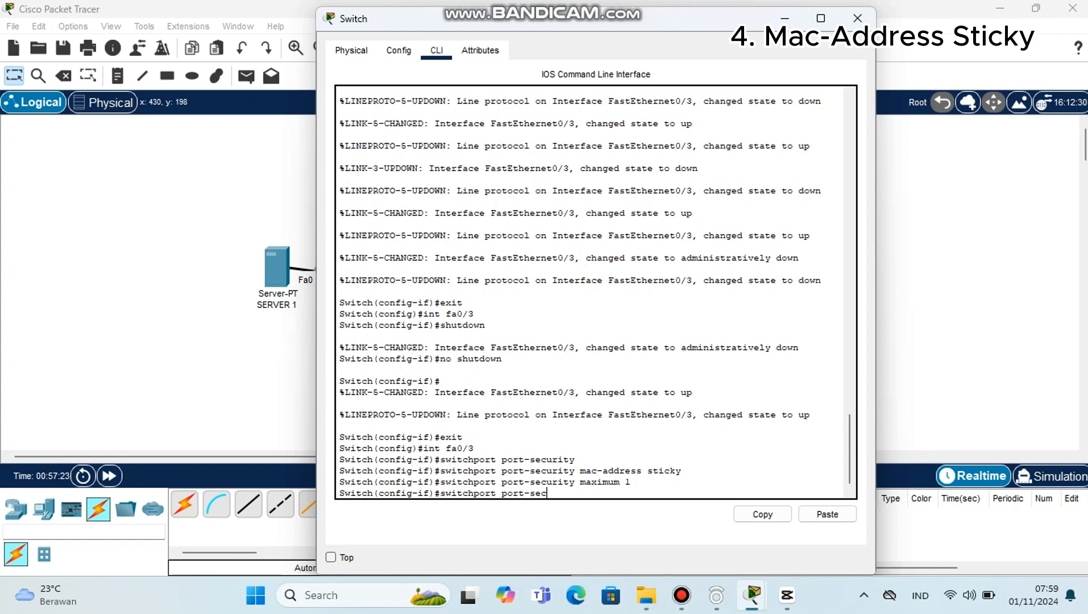
{"action": "type", "text": "urity violtion shutdo"}
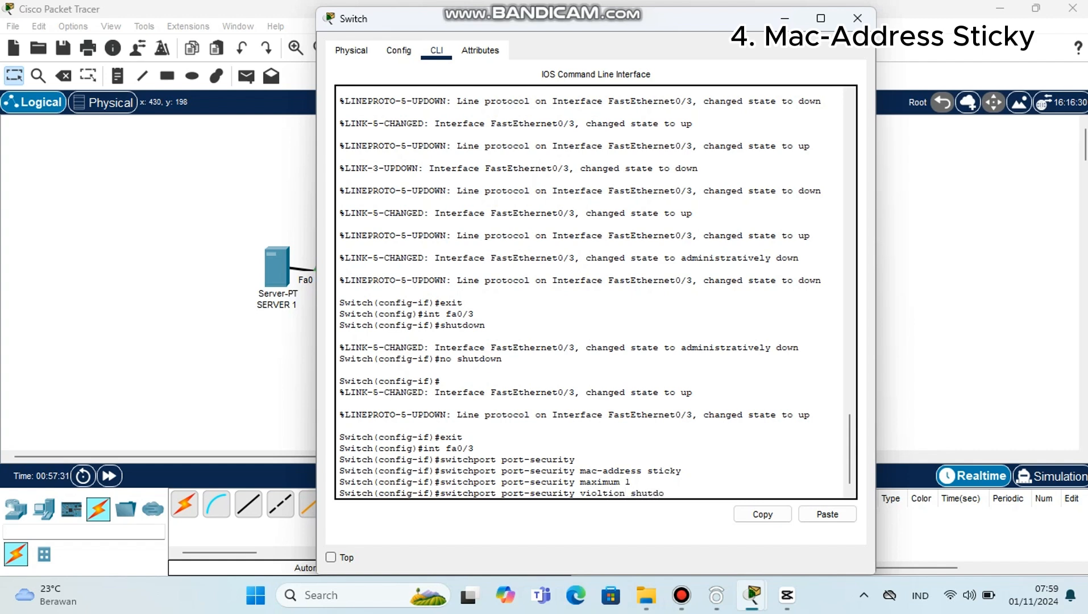
{"action": "type", "text": "wn"}
{"action": "key", "text": "Return"}
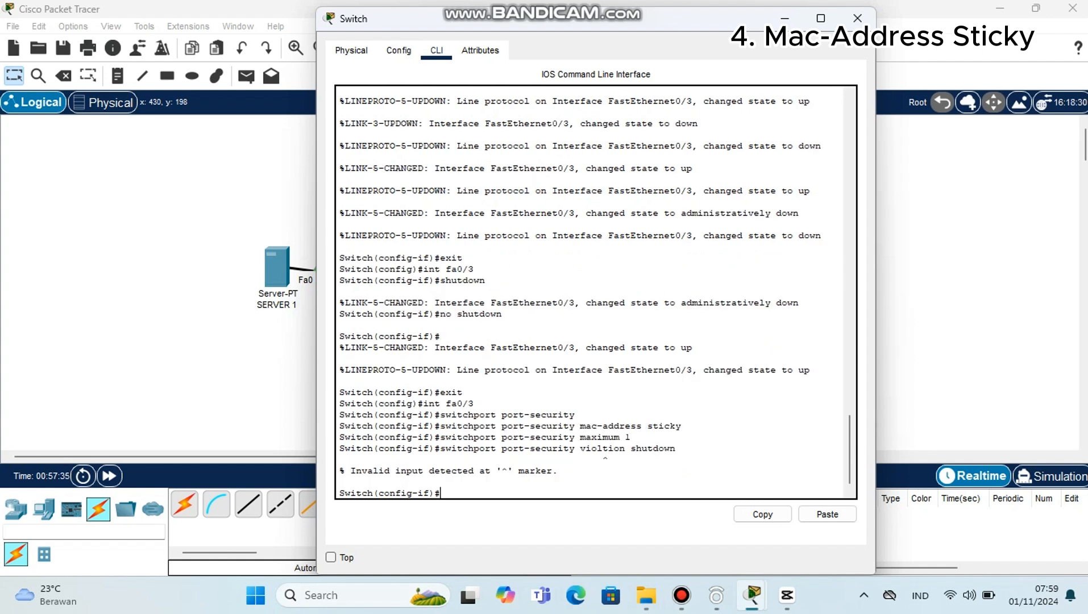
Step: Set the fa0/3 violation action to shutdown with switchport port-security violation shutdown, and close the switch's configuration window
{"action": "type", "text": "switchport port-secur"}
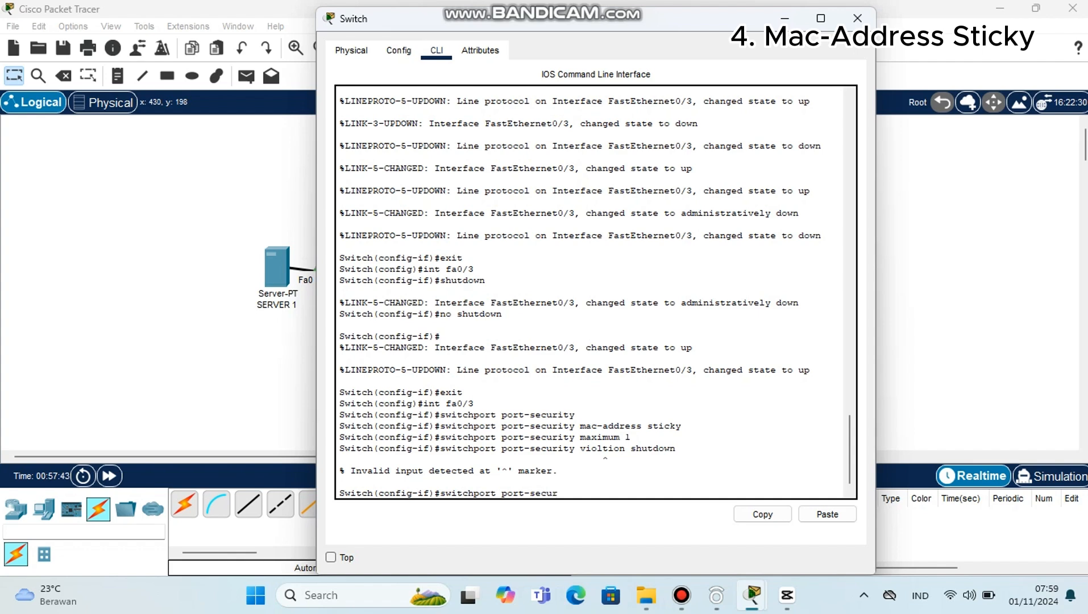
{"action": "type", "text": "ity violation shutdown"}
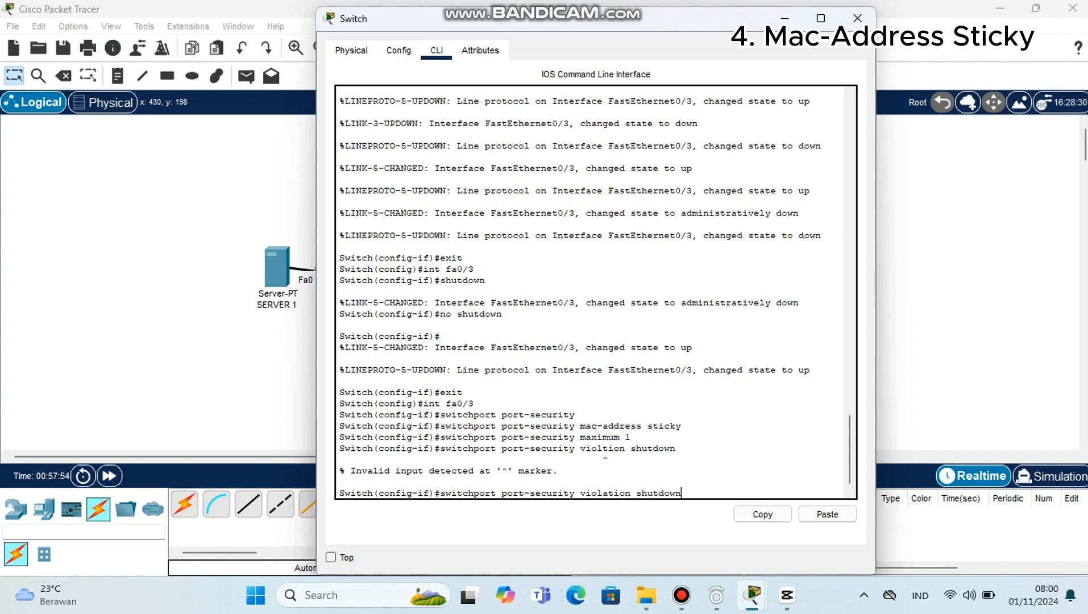
{"action": "key", "text": "Return"}
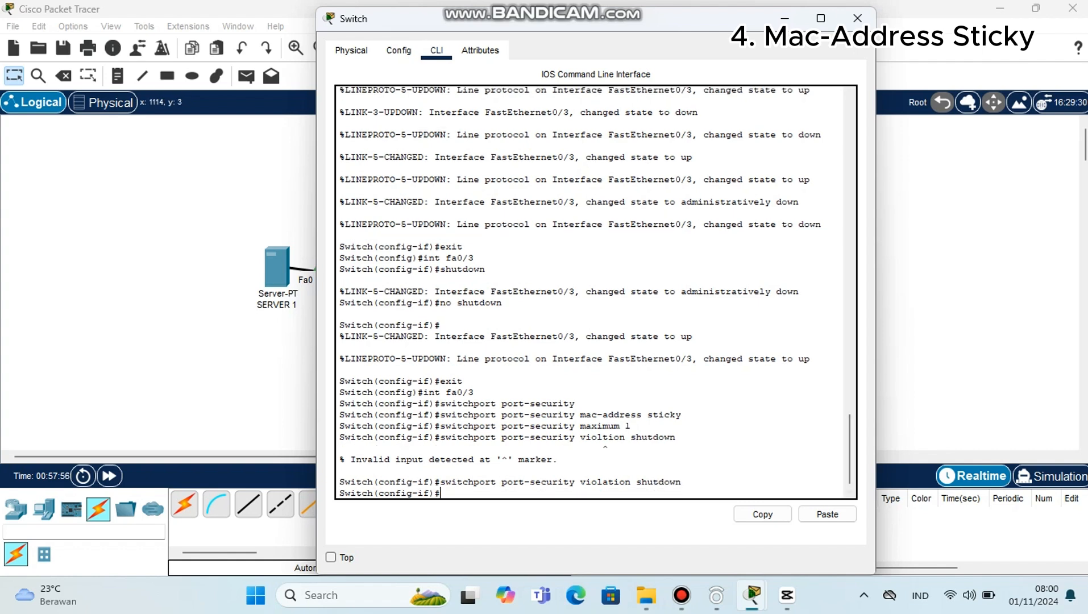
{"action": "left_click", "coordinate": [857, 17]}
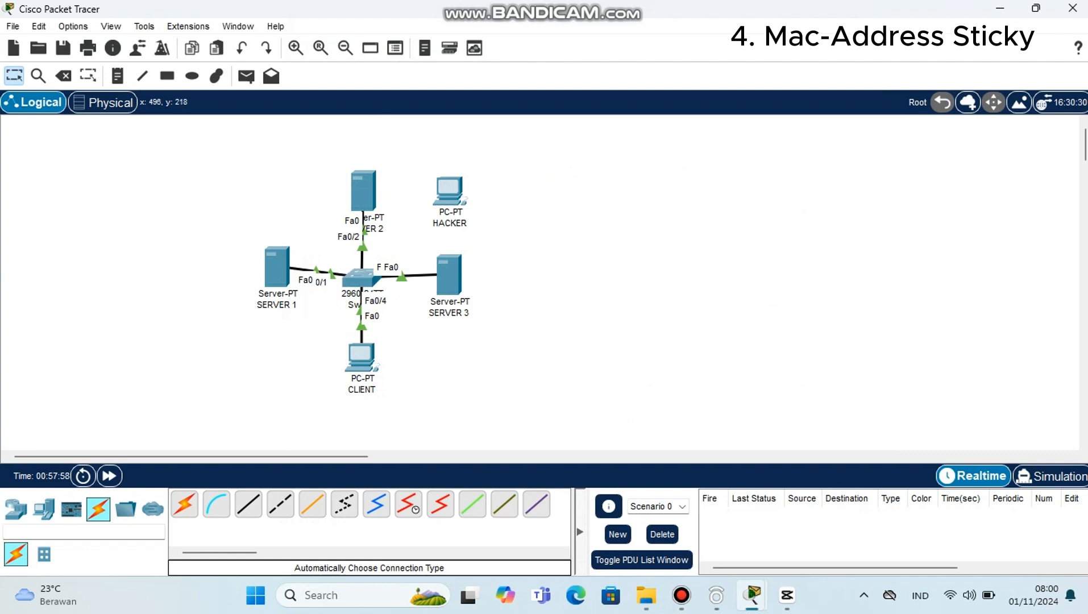
Step: Send a simple PDU from SERVER 3 to CLIENT and delete the scenario's PDU entry
{"action": "key", "text": "p"}
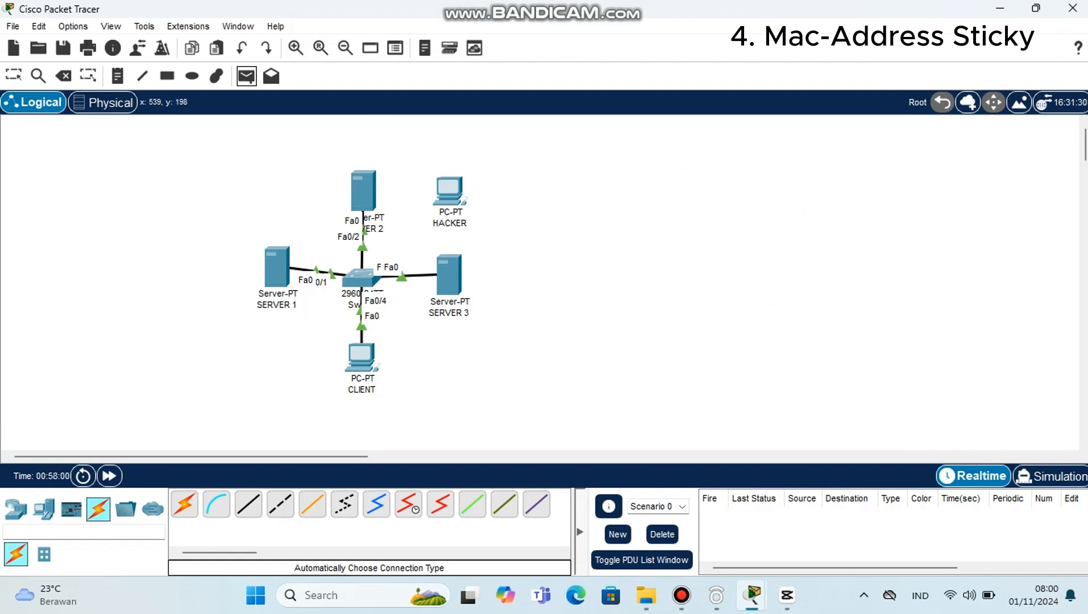
{"action": "left_click", "coordinate": [457, 280]}
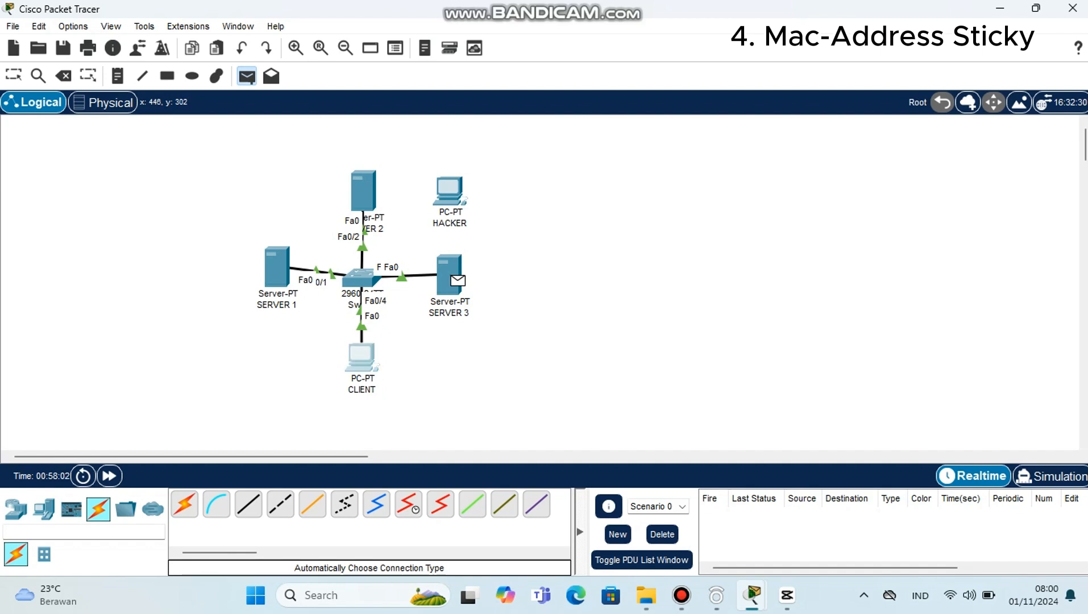
{"action": "left_click", "coordinate": [361, 356]}
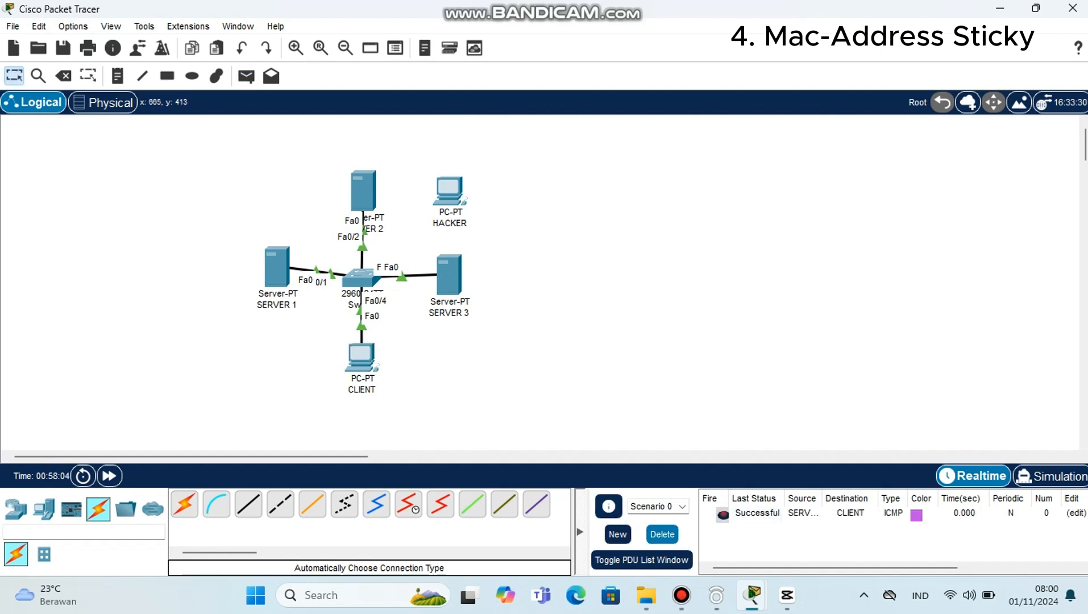
{"action": "left_click", "coordinate": [662, 534]}
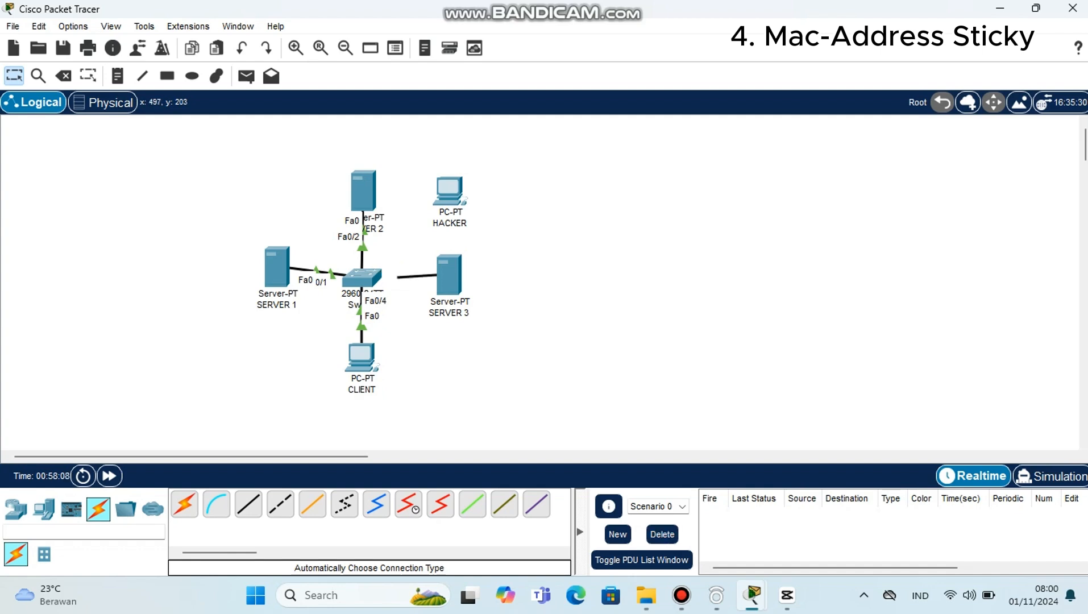
Step: Reattach the loose cable end to the switch's FastEthernet0/3 and move its SERVER 3 end to the HACKER PC's FastEthernet0
{"action": "left_click", "coordinate": [378, 276]}
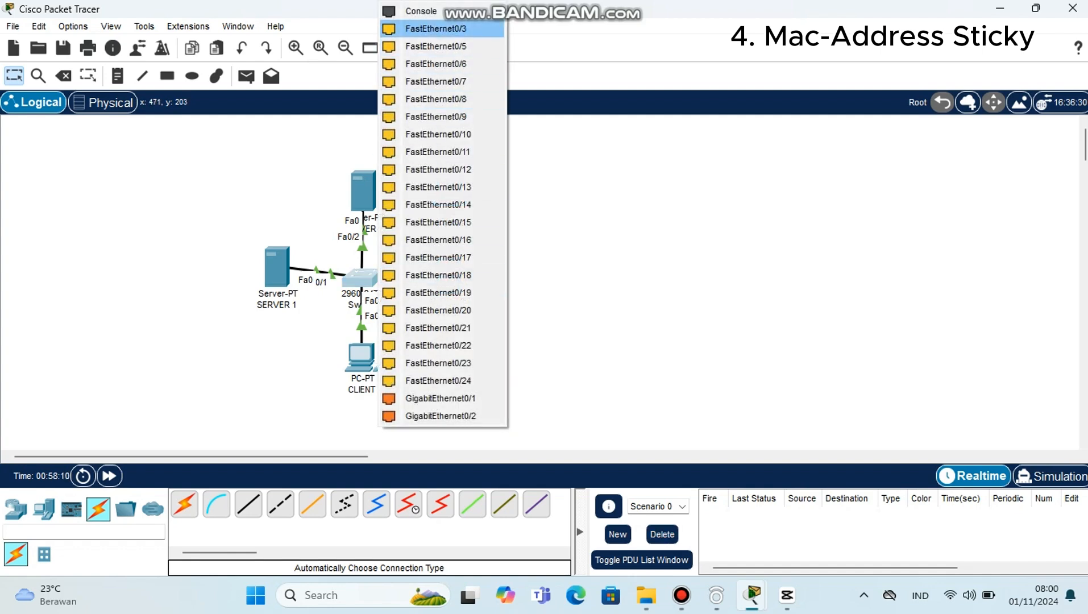
{"action": "left_click", "coordinate": [426, 29]}
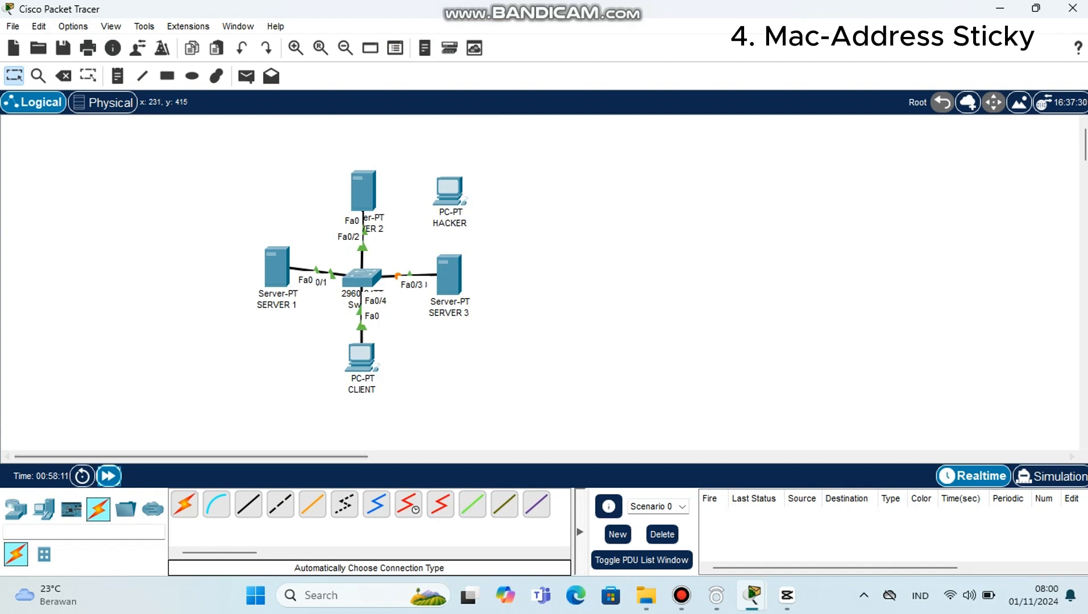
{"action": "left_click", "coordinate": [109, 475]}
{"action": "left_click", "coordinate": [409, 274]}
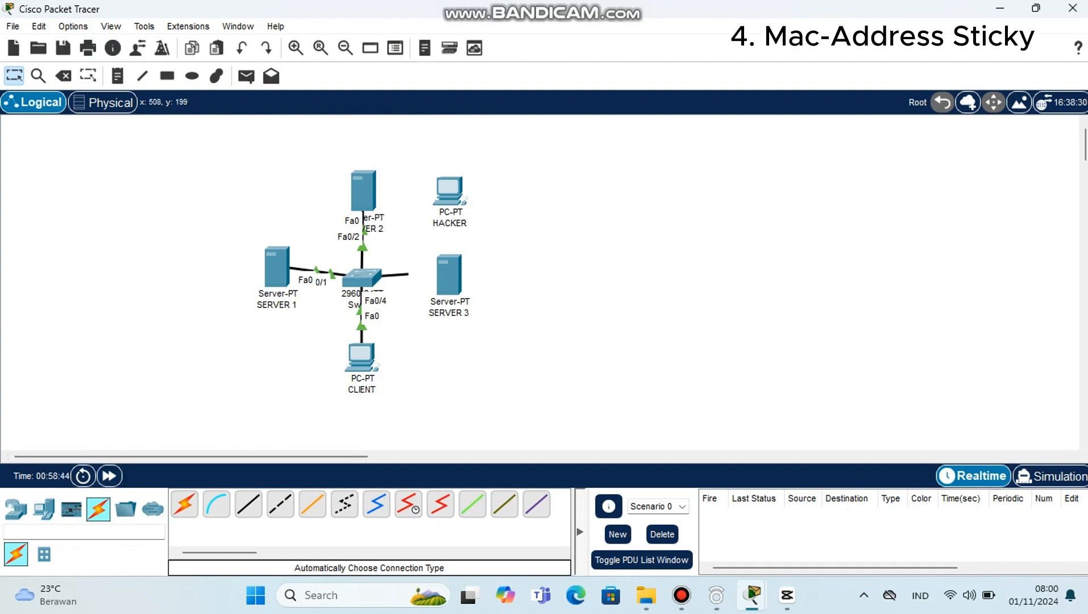
{"action": "left_click", "coordinate": [450, 193]}
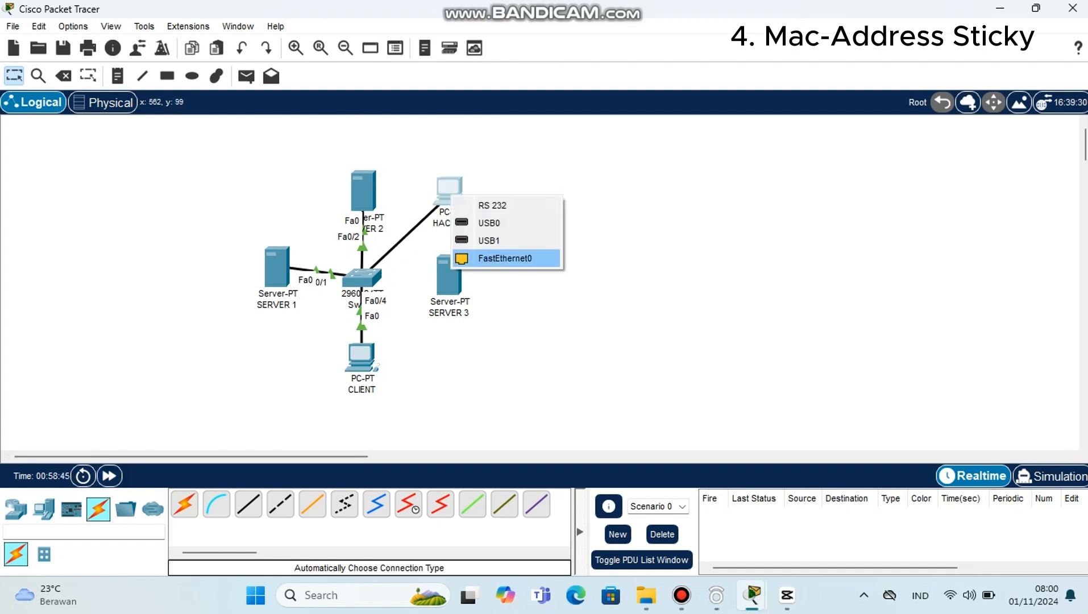
{"action": "left_click", "coordinate": [512, 258]}
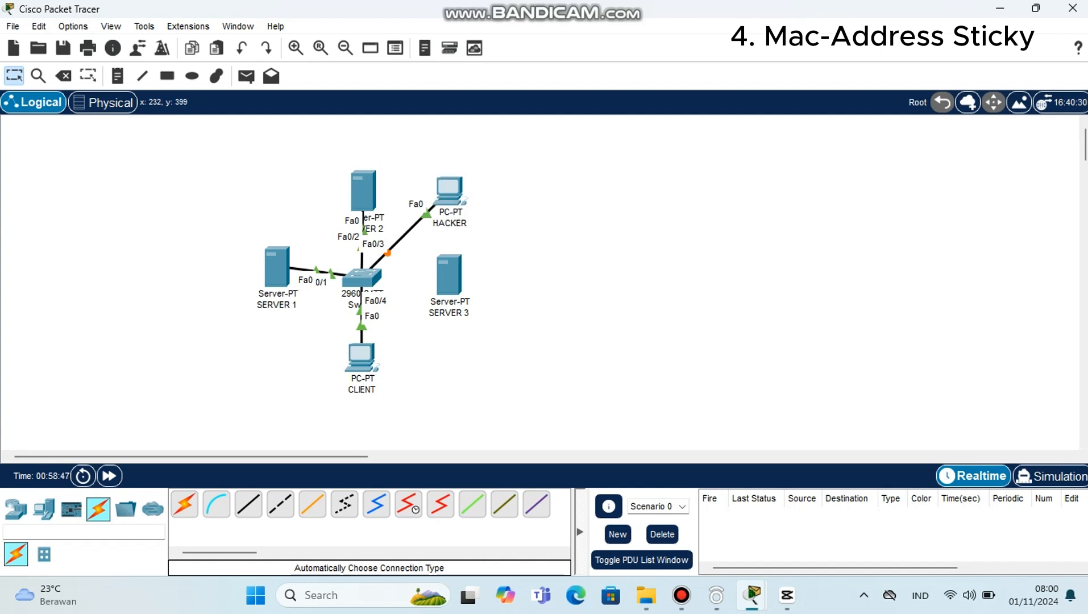
Step: Send a simple PDU from the HACKER PC to the CLIENT PC
{"action": "left_click", "coordinate": [247, 76]}
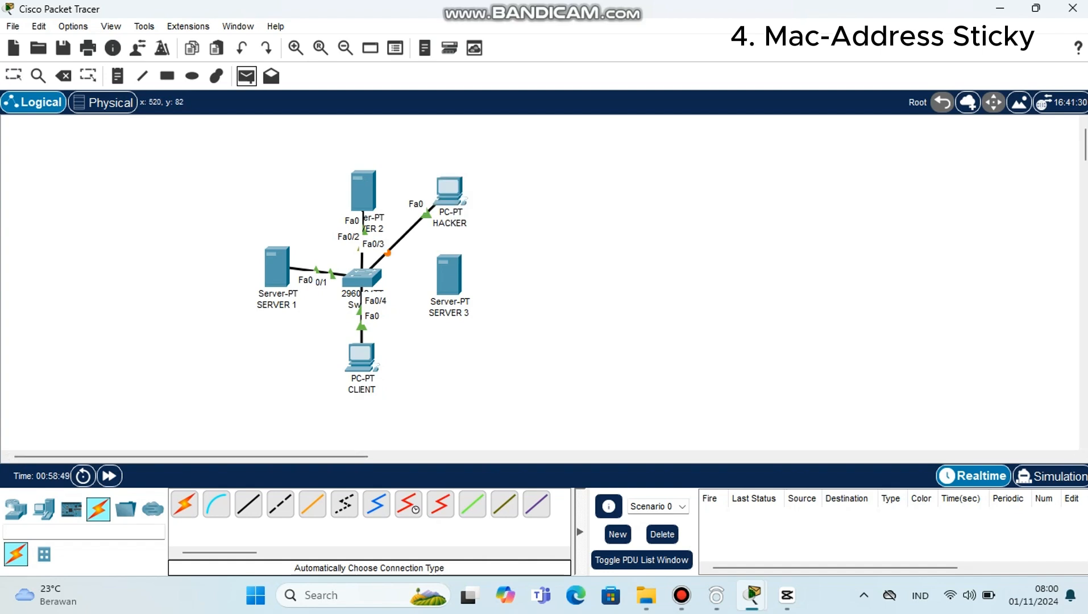
{"action": "left_click", "coordinate": [449, 192]}
{"action": "left_click", "coordinate": [361, 355]}
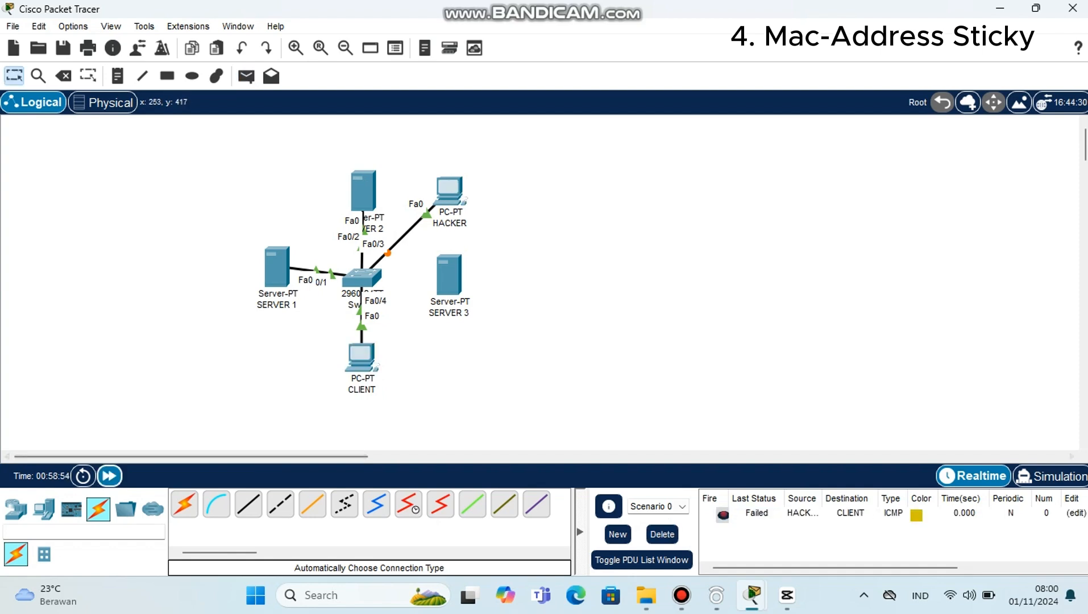
Step: Fast-forward the simulation time, and send simple PDUs from HACKER to SERVER 1 and again to CLIENT
{"action": "left_click", "coordinate": [109, 475]}
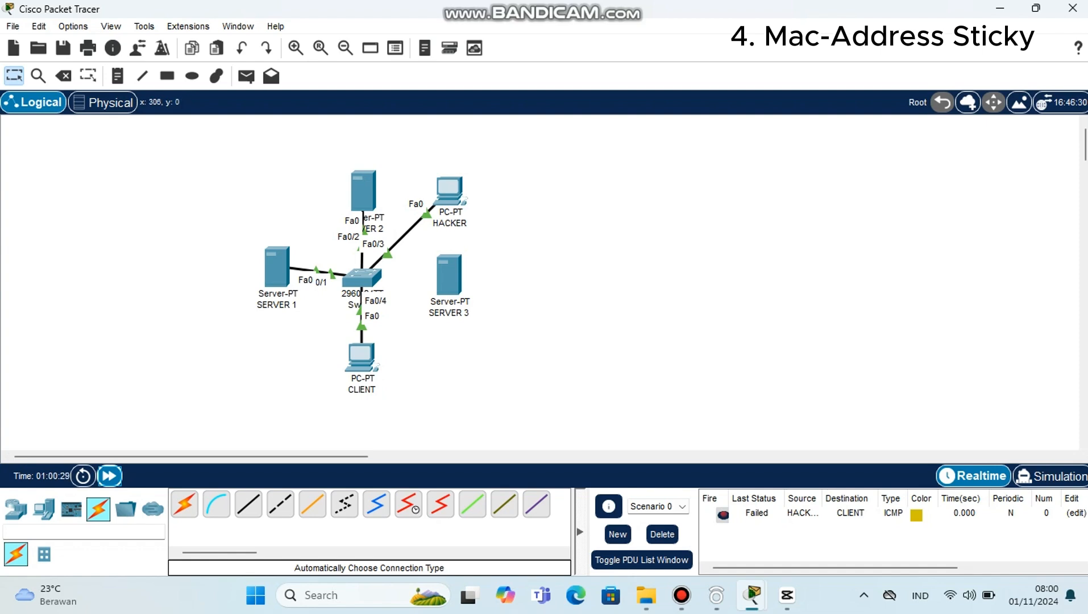
{"action": "left_click", "coordinate": [246, 76]}
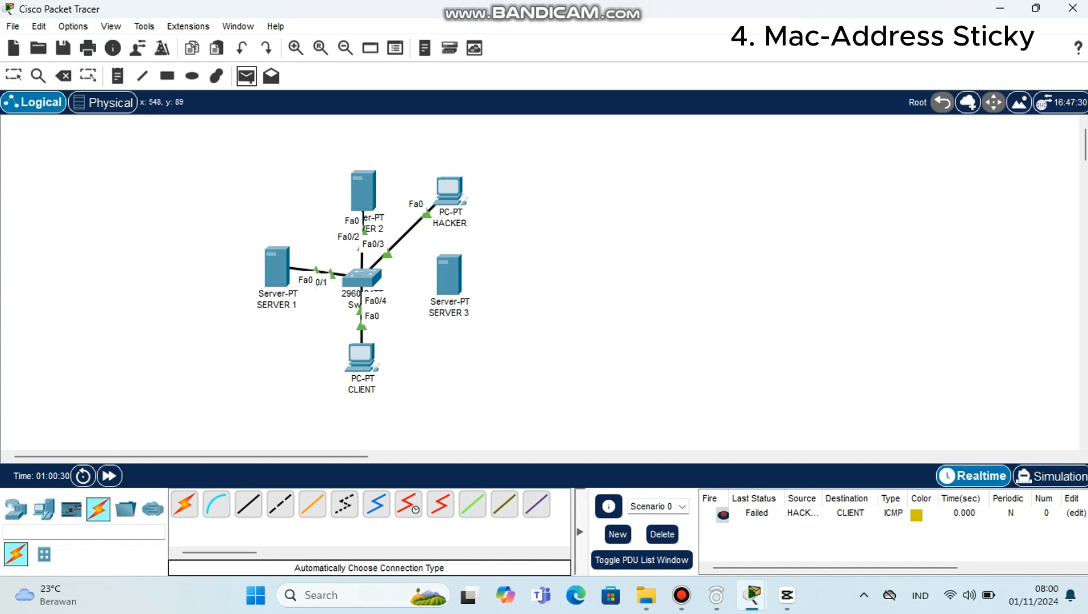
{"action": "left_click", "coordinate": [277, 267]}
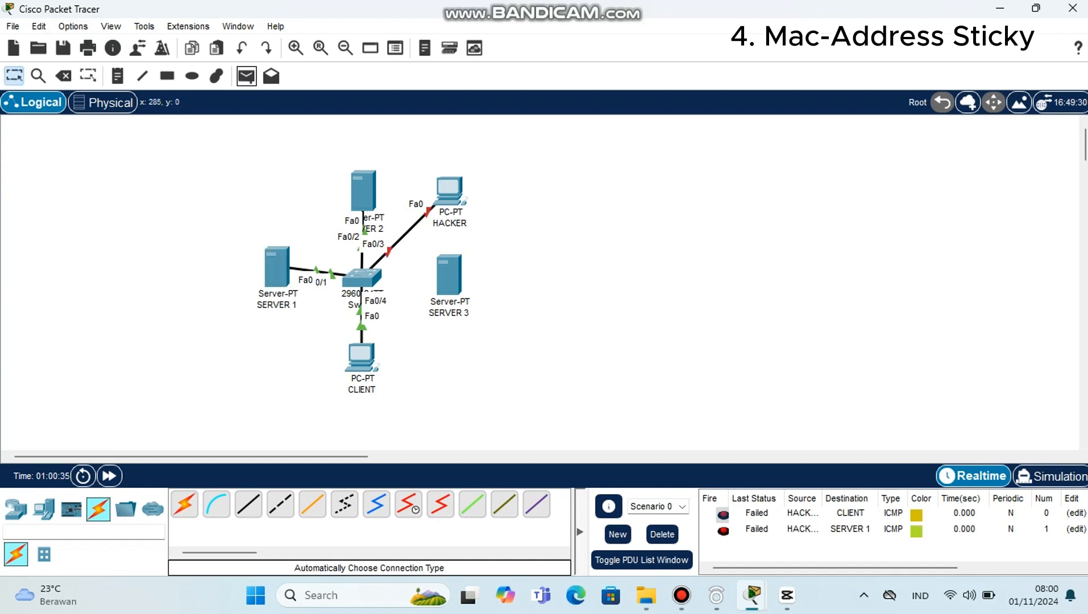
{"action": "left_click", "coordinate": [246, 75]}
{"action": "left_click", "coordinate": [449, 190]}
{"action": "left_click", "coordinate": [361, 357]}
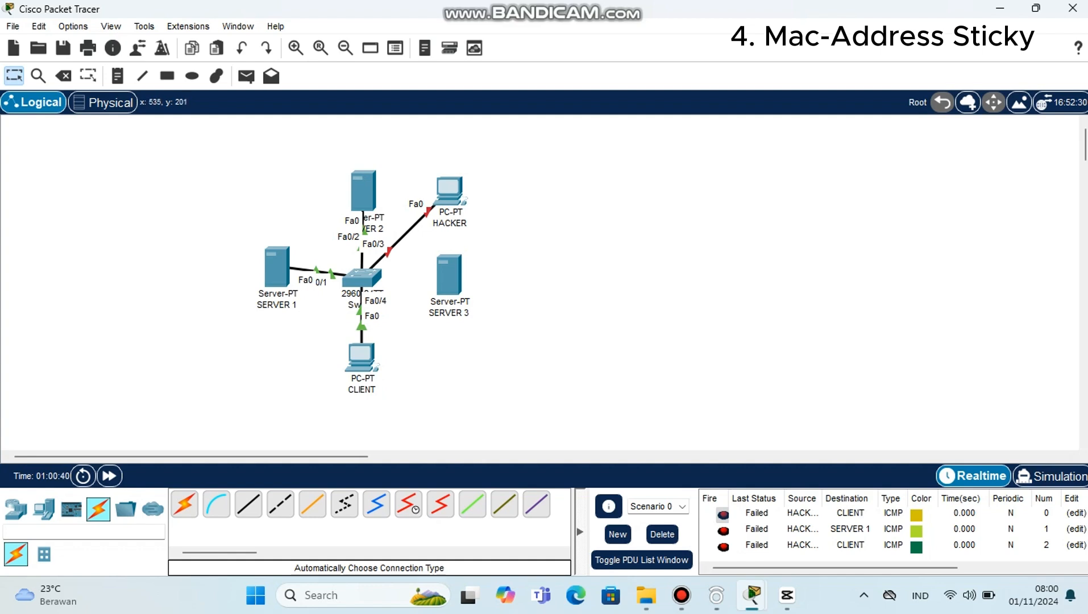
Step: Move the HACKER end of the fa0/3 cable back to SERVER 3's FastEthernet0 port
{"action": "left_click", "coordinate": [429, 211]}
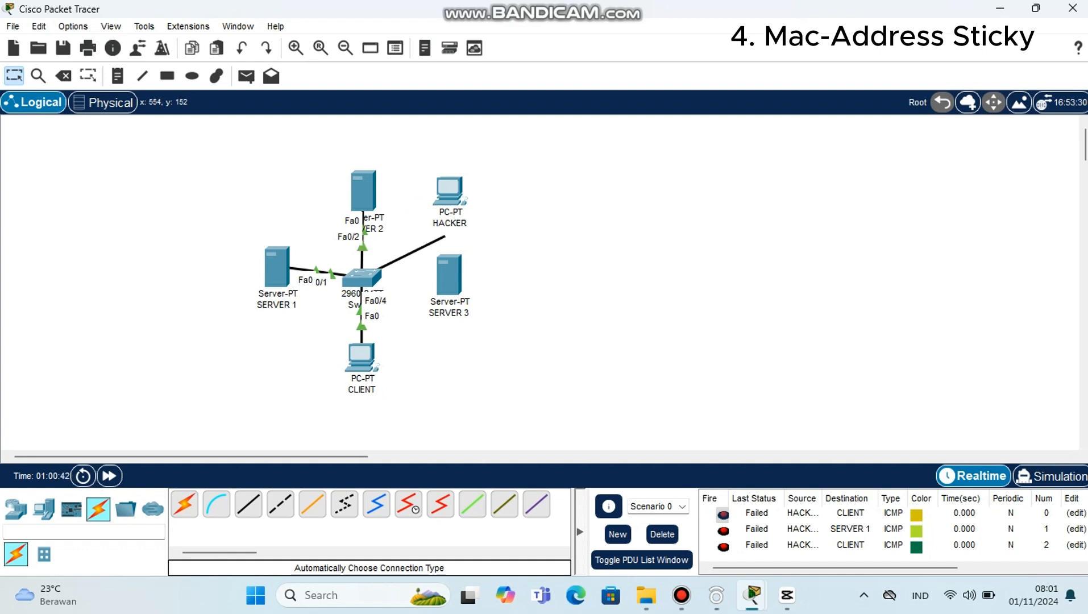
{"action": "left_click", "coordinate": [454, 278]}
{"action": "left_click", "coordinate": [507, 288]}
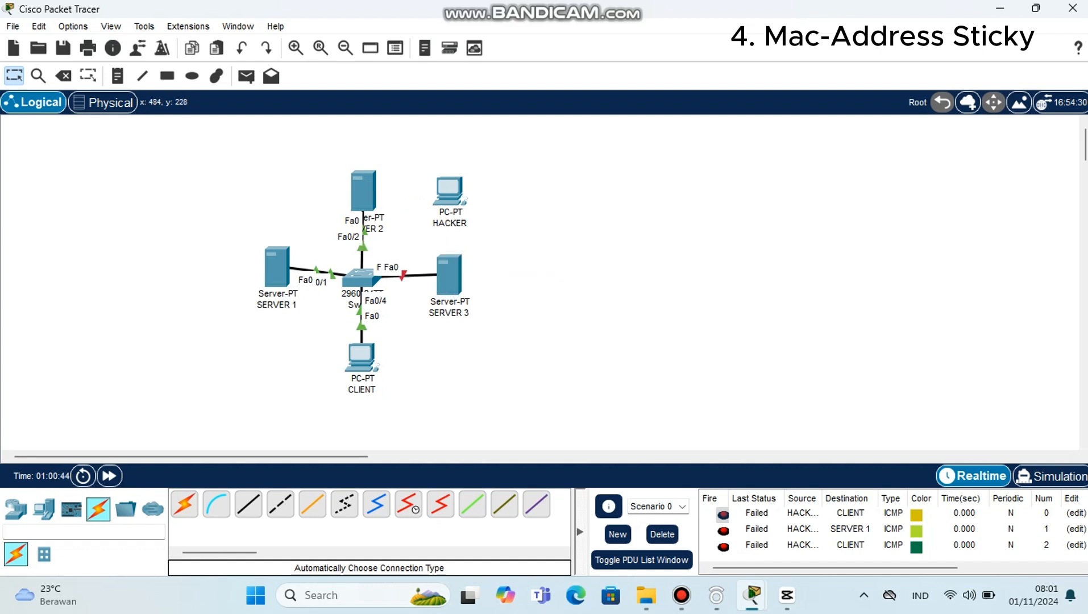
Step: Open the switch's command line, exit the current interface and enter int fa0/3
{"action": "left_click", "coordinate": [365, 279]}
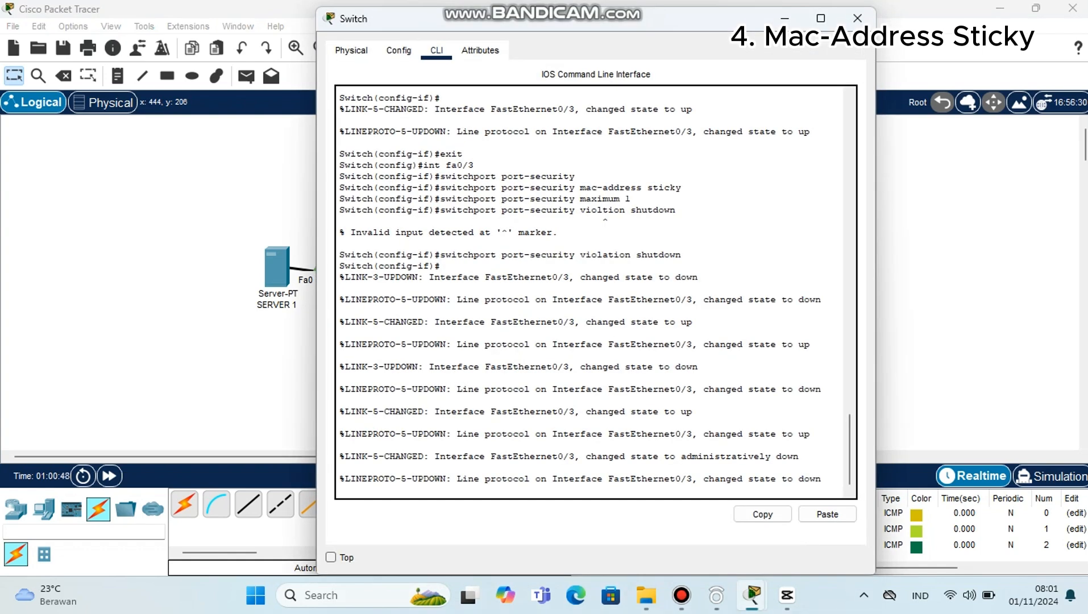
{"action": "key", "text": "Return"}
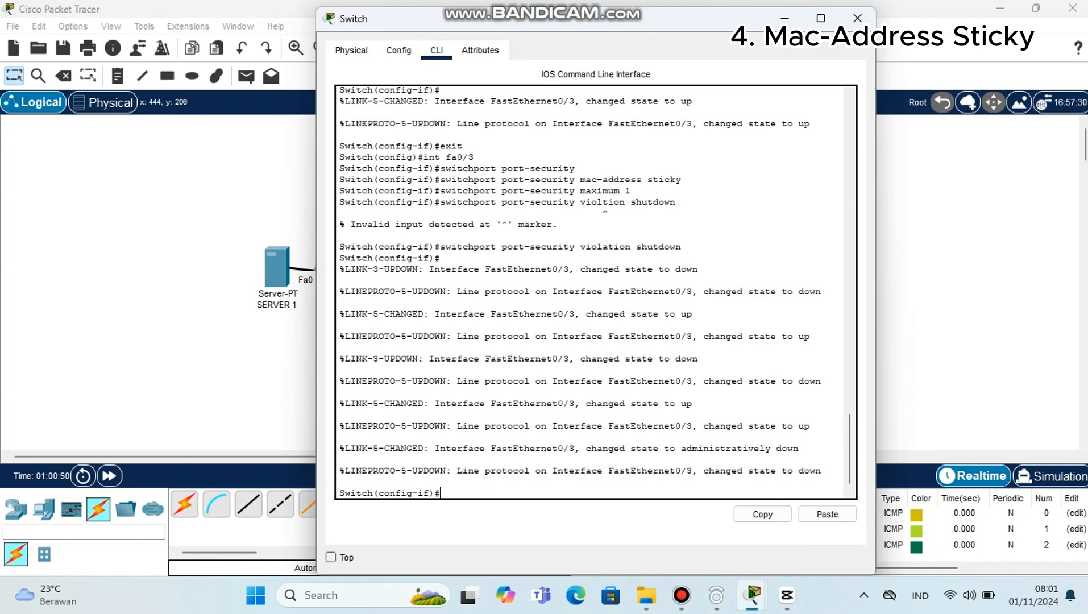
{"action": "type", "text": "exit"}
{"action": "key", "text": "Return"}
{"action": "type", "text": "in"}
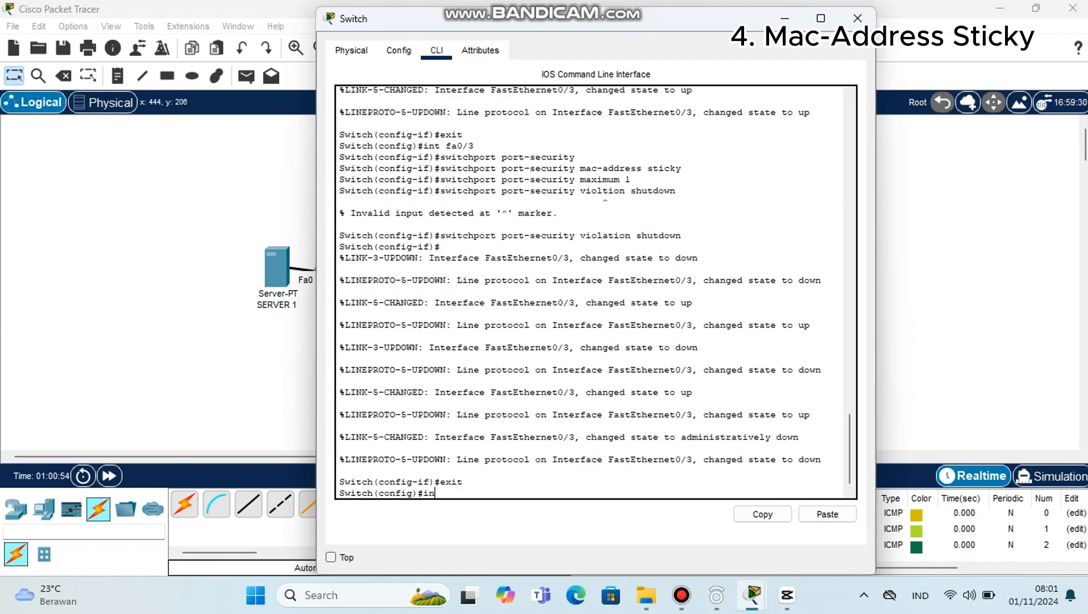
{"action": "type", "text": "t fa0/3"}
{"action": "key", "text": "Return"}
Step: Restart the fa0/3 interface with shutdown followed by no shutdown
{"action": "type", "text": "shu"}
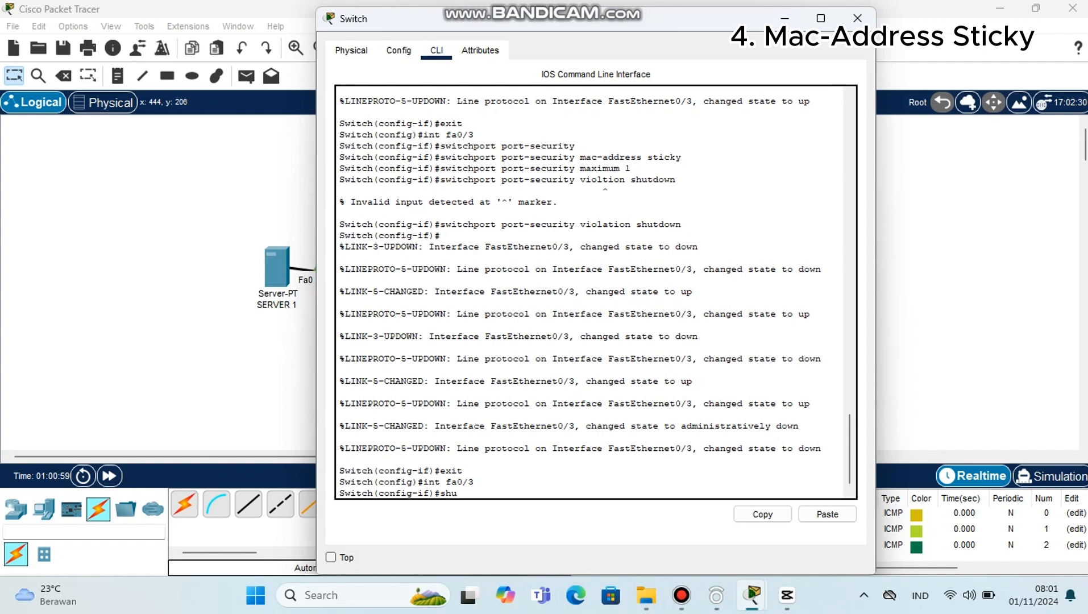
{"action": "type", "text": "tdown"}
{"action": "key", "text": "Return"}
{"action": "type", "text": "no"}
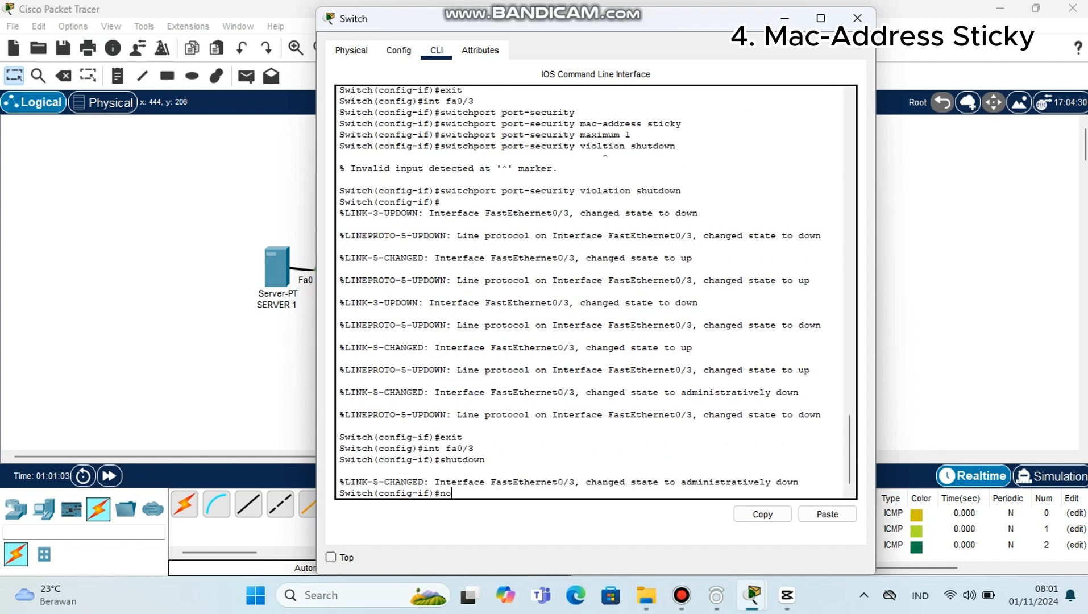
{"action": "type", "text": " shutdown"}
{"action": "key", "text": "Return"}
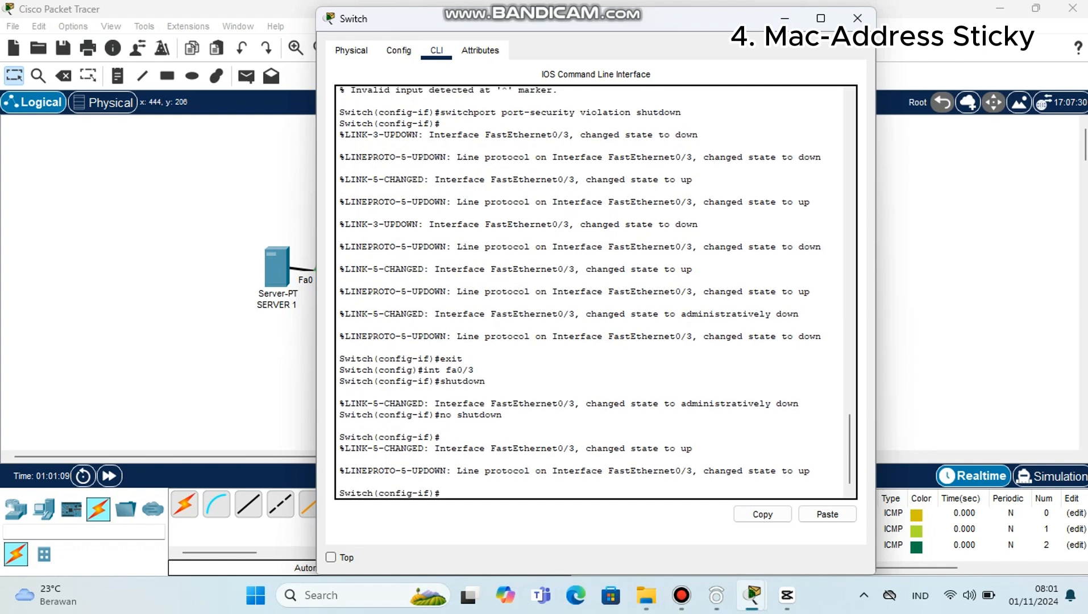
Step: Run do show port-security int fa0/3 on the switch to check the port's security status and last source address
{"action": "type", "text": "do sh"}
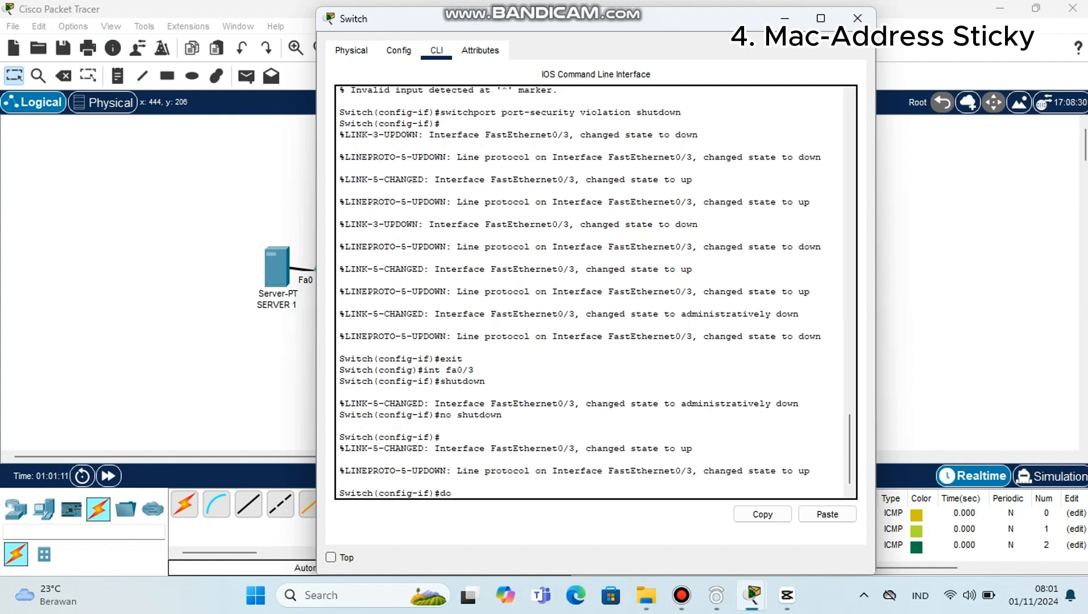
{"action": "type", "text": "o"}
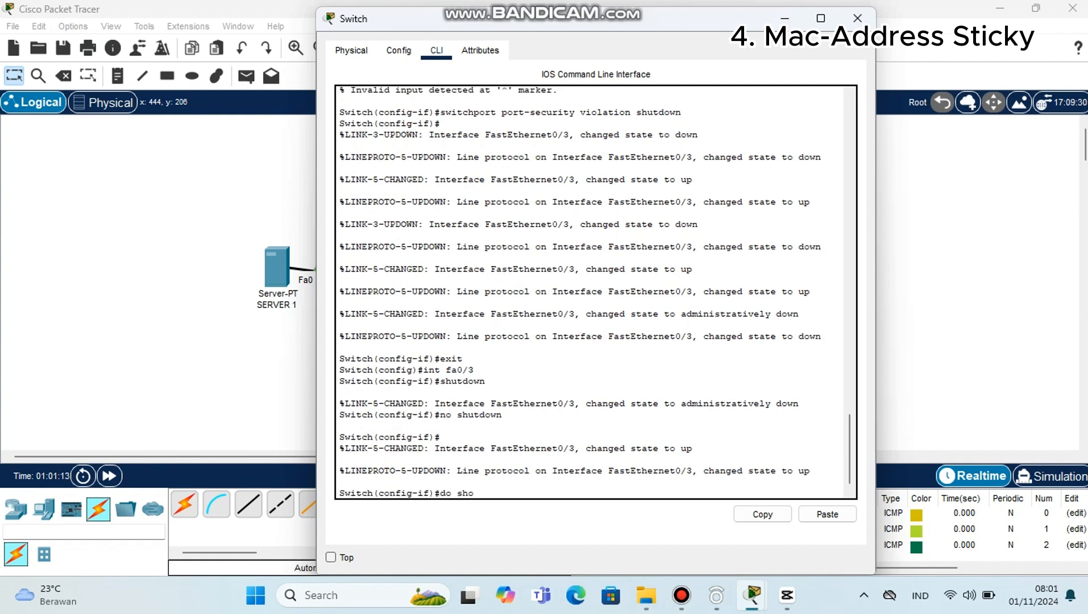
{"action": "type", "text": "w"}
{"action": "type", "text": " por"}
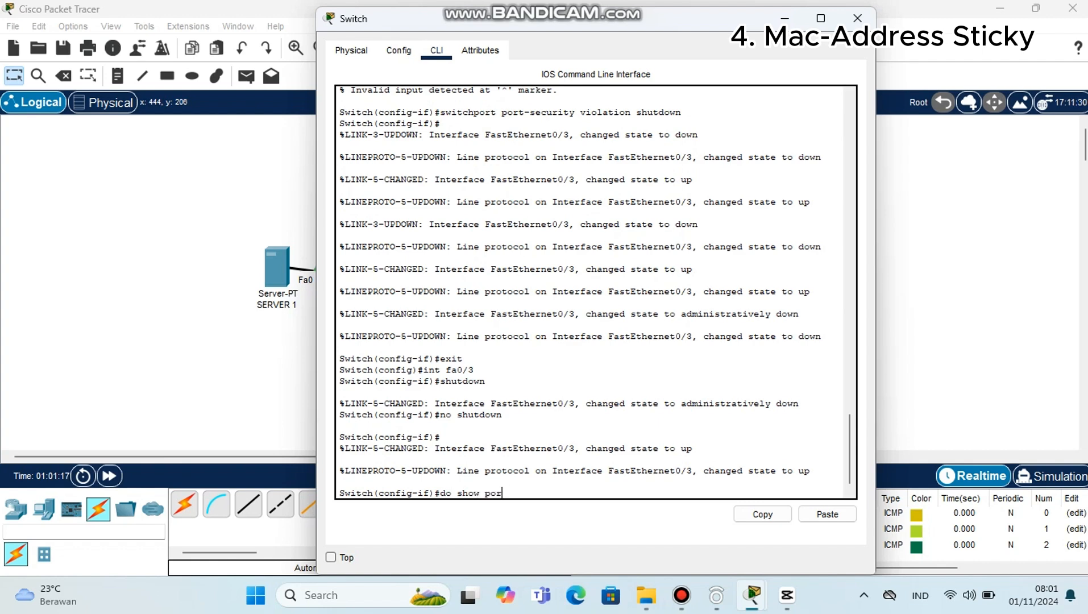
{"action": "type", "text": "t-sec"}
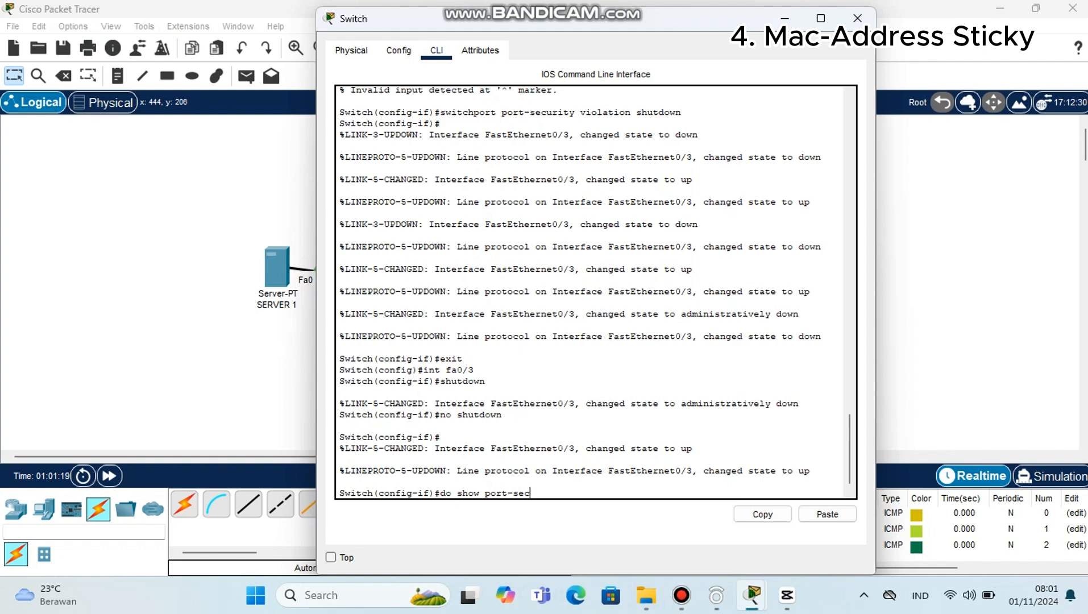
{"action": "type", "text": "ut"}
{"action": "type", "text": "ity"}
{"action": "type", "text": " in"}
{"action": "type", "text": "t fa0"}
{"action": "type", "text": "/3"}
{"action": "key", "text": "Return"}
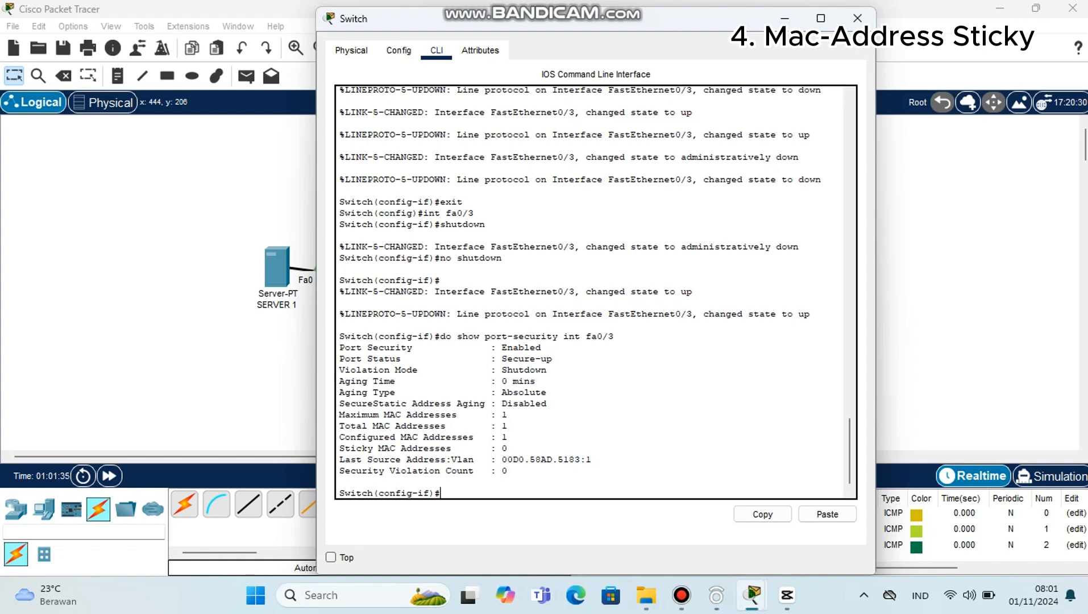
Step: Uncover the topology and open HACKER's FastEthernet0 configuration to check its MAC address
{"action": "left_click_drag", "start_coordinate": [624, 23], "coordinate": [810, 60]}
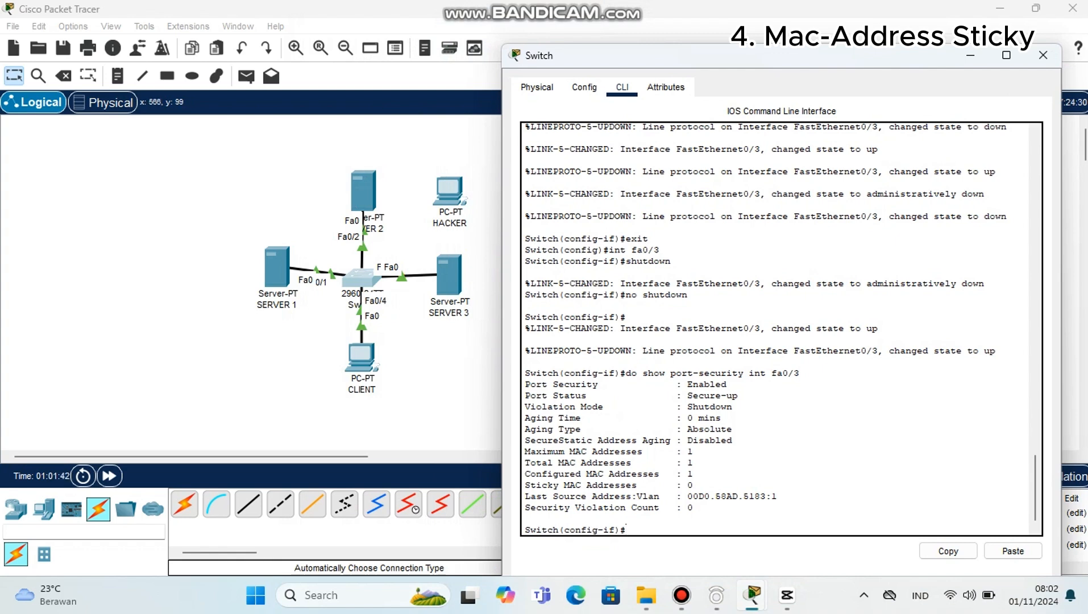
{"action": "left_click", "coordinate": [448, 192]}
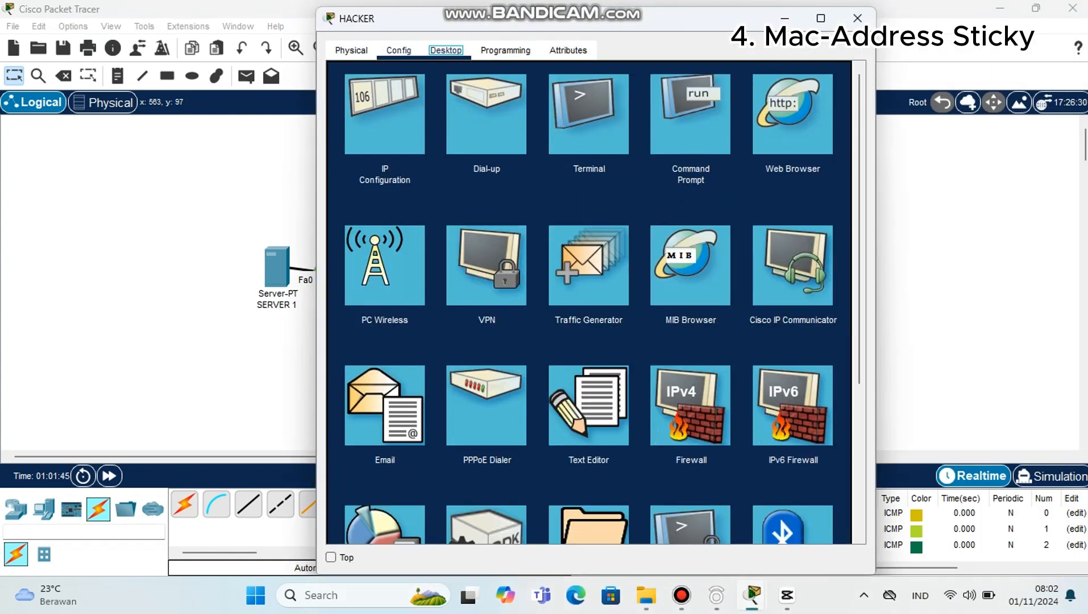
{"action": "left_click", "coordinate": [398, 50]}
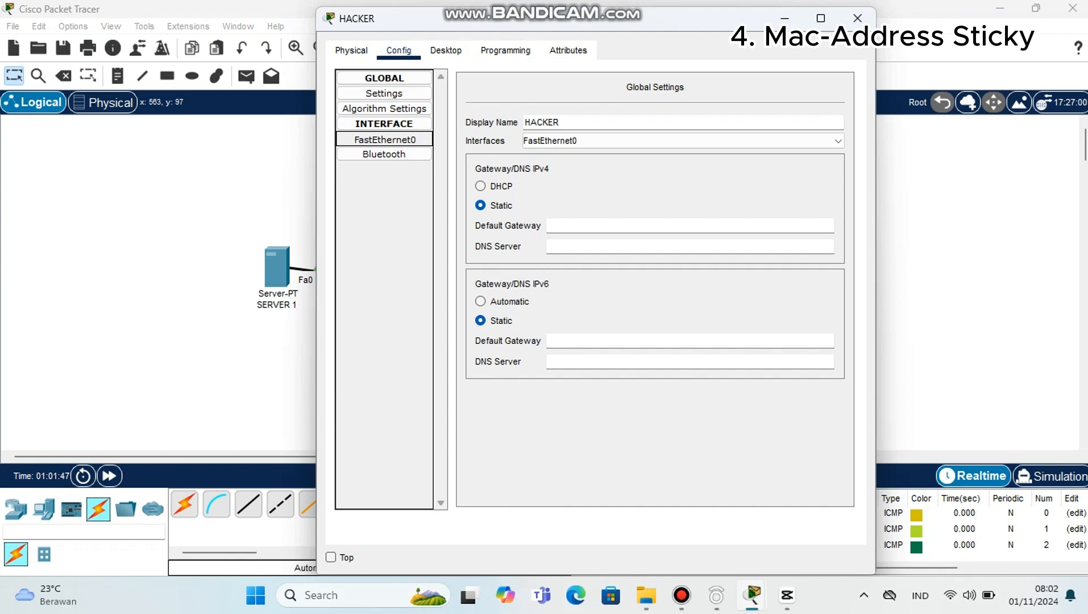
{"action": "left_click", "coordinate": [385, 139]}
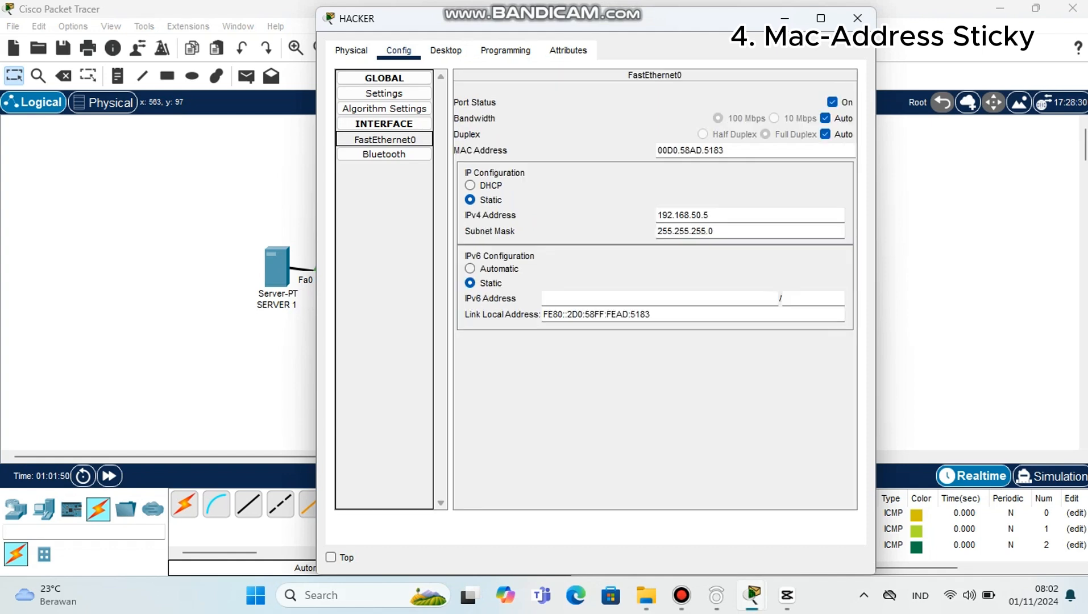
Step: Place the switch's command line and HACKER's configuration window side by side to compare the last source address with HACKER's MAC address
{"action": "mouse_move", "coordinate": [753, 594]}
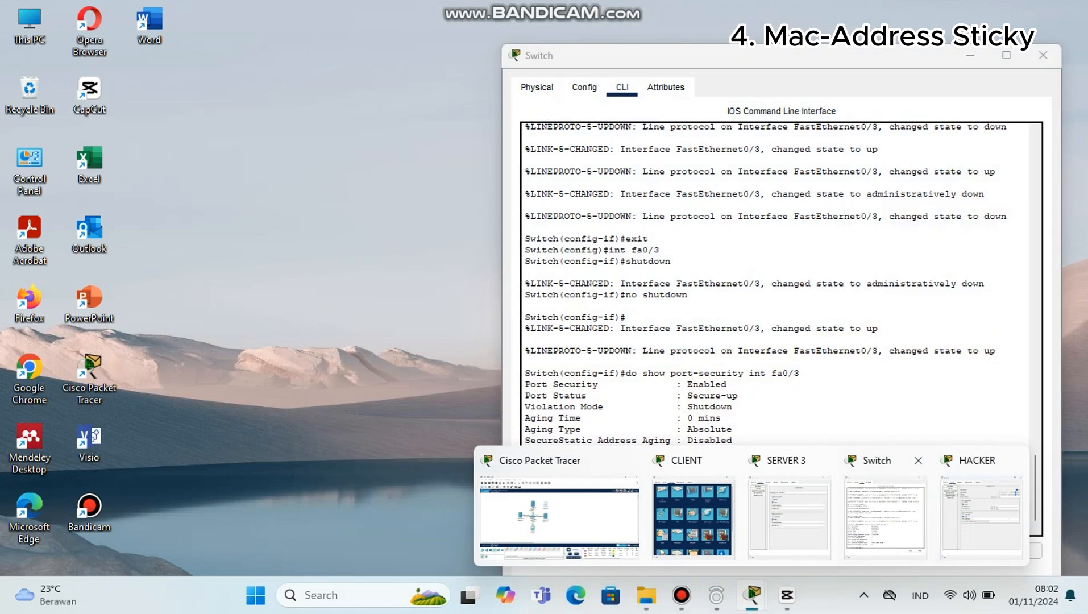
{"action": "left_click", "coordinate": [884, 514]}
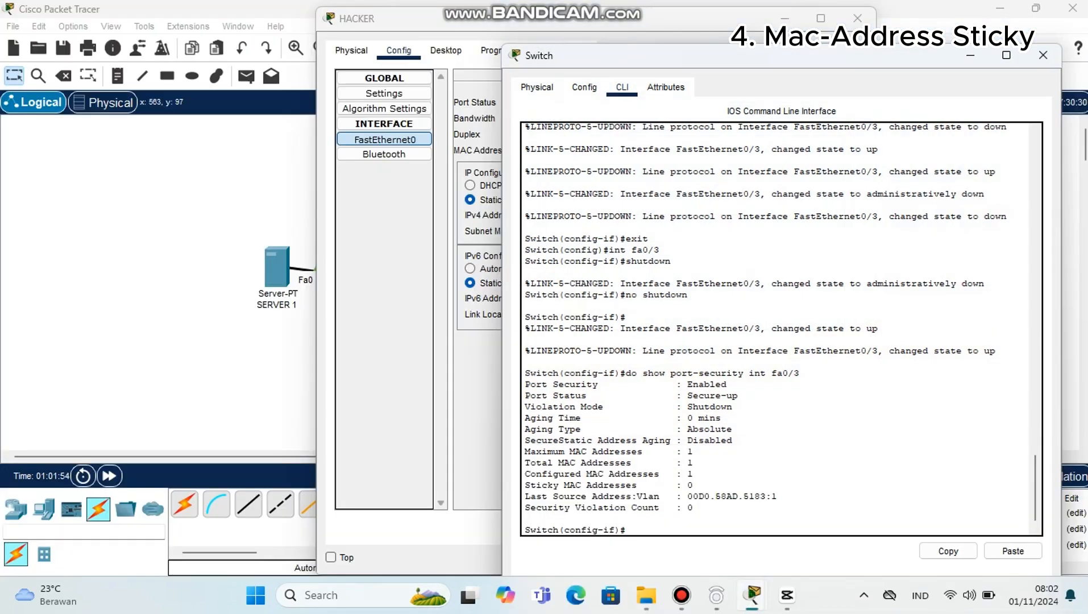
{"action": "left_click_drag", "start_coordinate": [747, 64], "coordinate": [331, 53]}
{"action": "left_click_drag", "start_coordinate": [591, 18], "coordinate": [761, 33]}
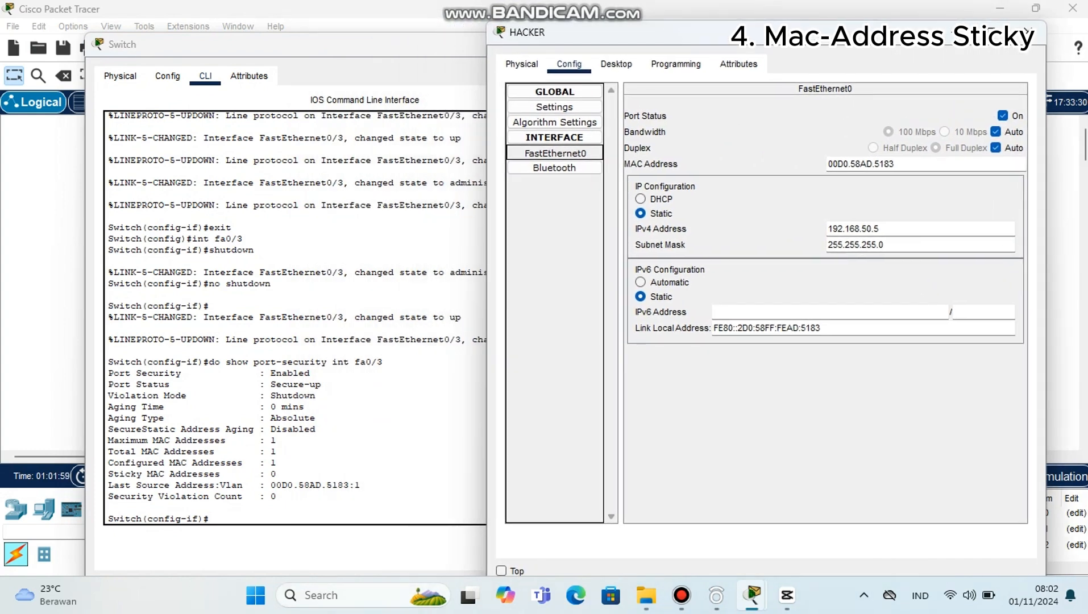
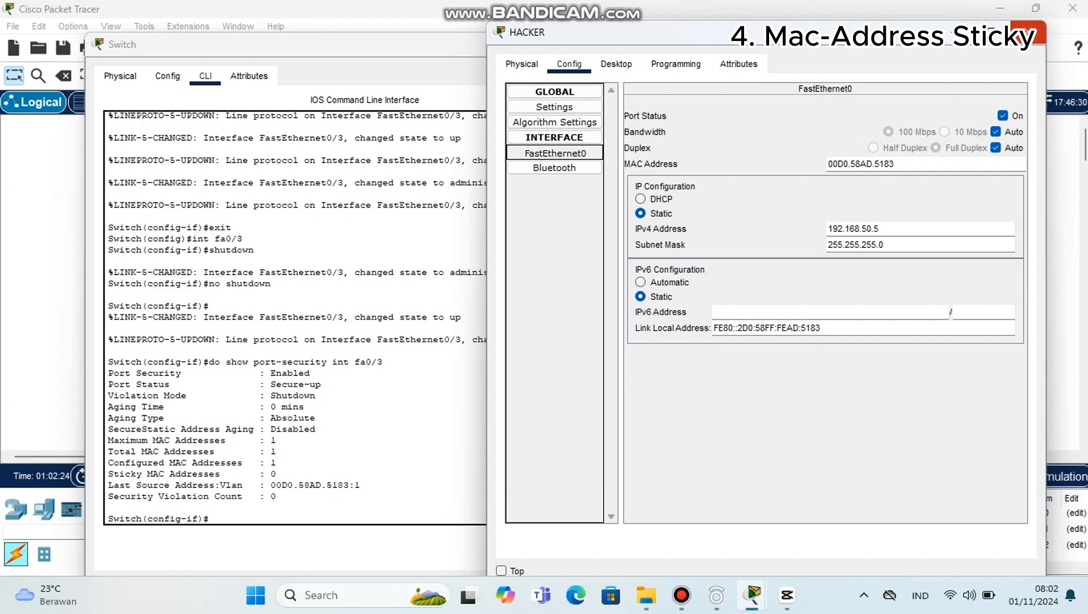
Step: Close the HACKER and switch windows and clear all PDUs from the scenario's list
{"action": "left_click", "coordinate": [1028, 33]}
{"action": "left_click", "coordinate": [627, 44]}
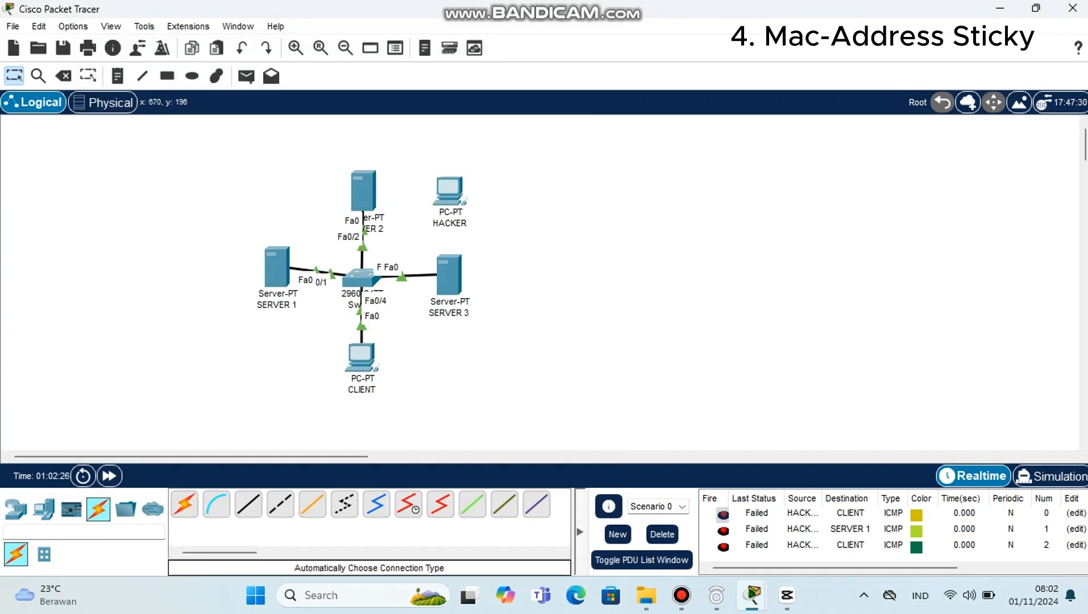
{"action": "left_click", "coordinate": [662, 534]}
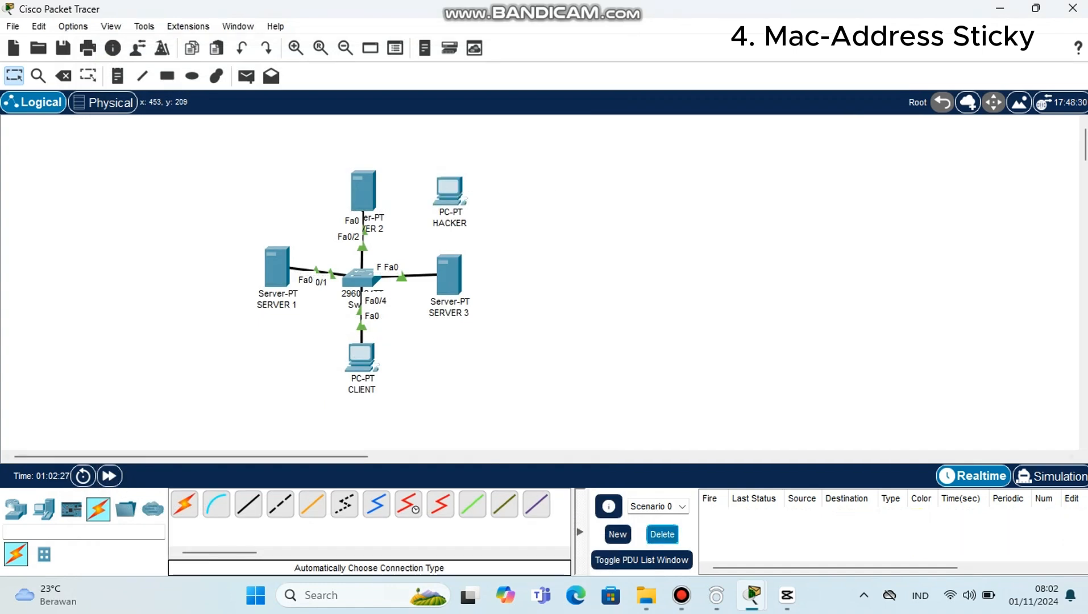
Step: Reopen the switch's command line and exit from interface configuration back to privileged EXEC mode
{"action": "left_click", "coordinate": [358, 277]}
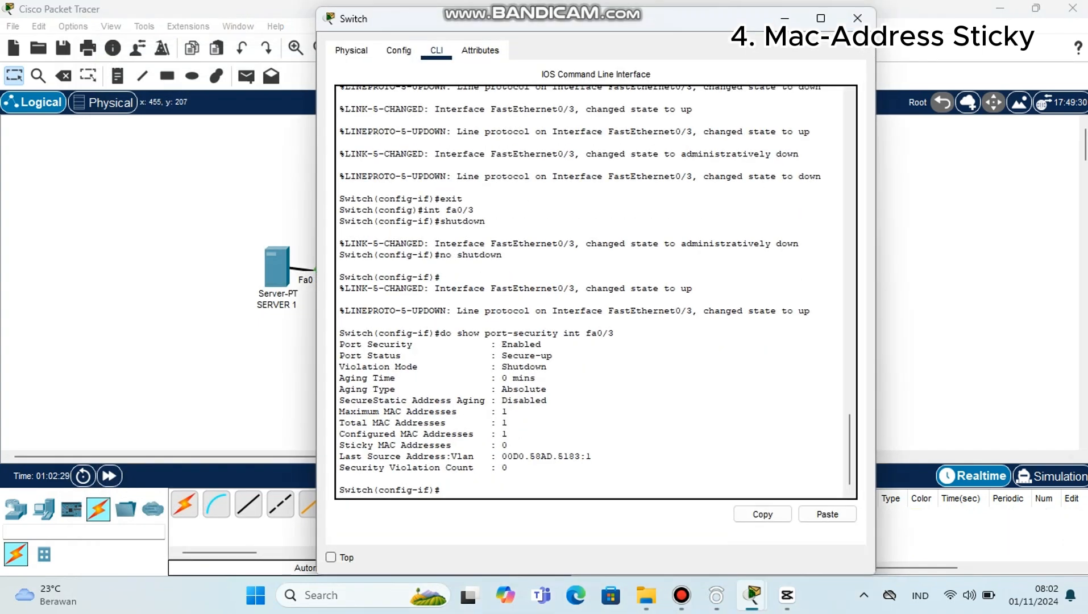
{"action": "left_click", "coordinate": [857, 18]}
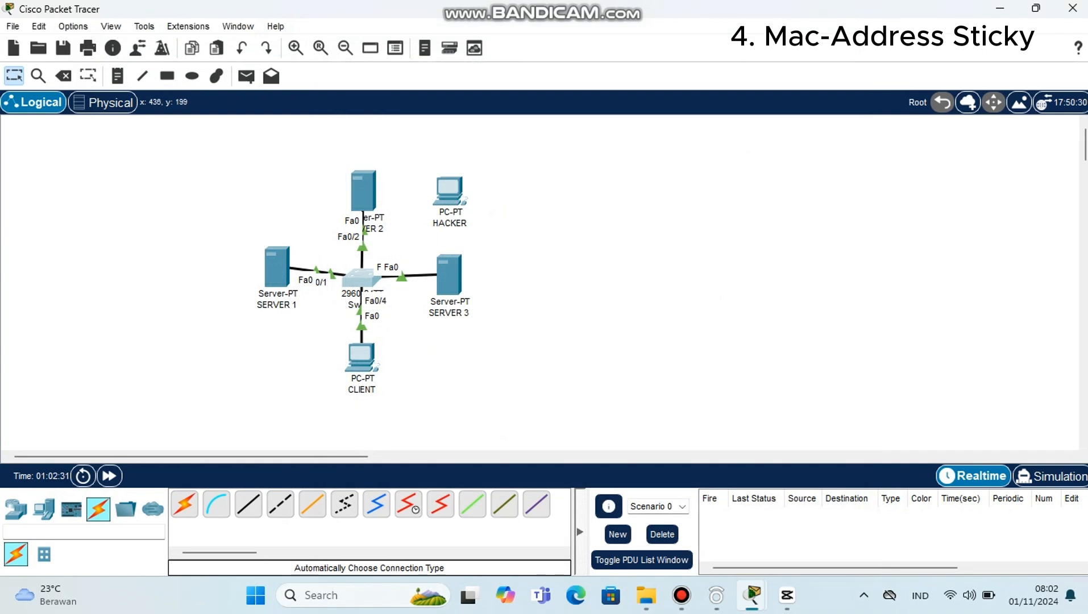
{"action": "left_click", "coordinate": [357, 279]}
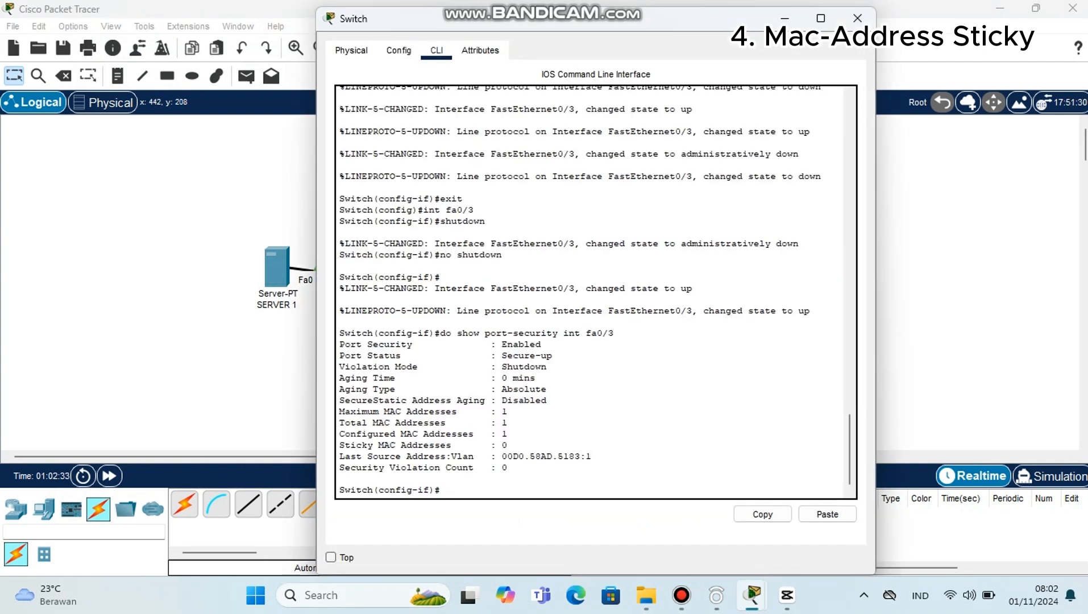
{"action": "type", "text": "exit"}
{"action": "key", "text": "Return"}
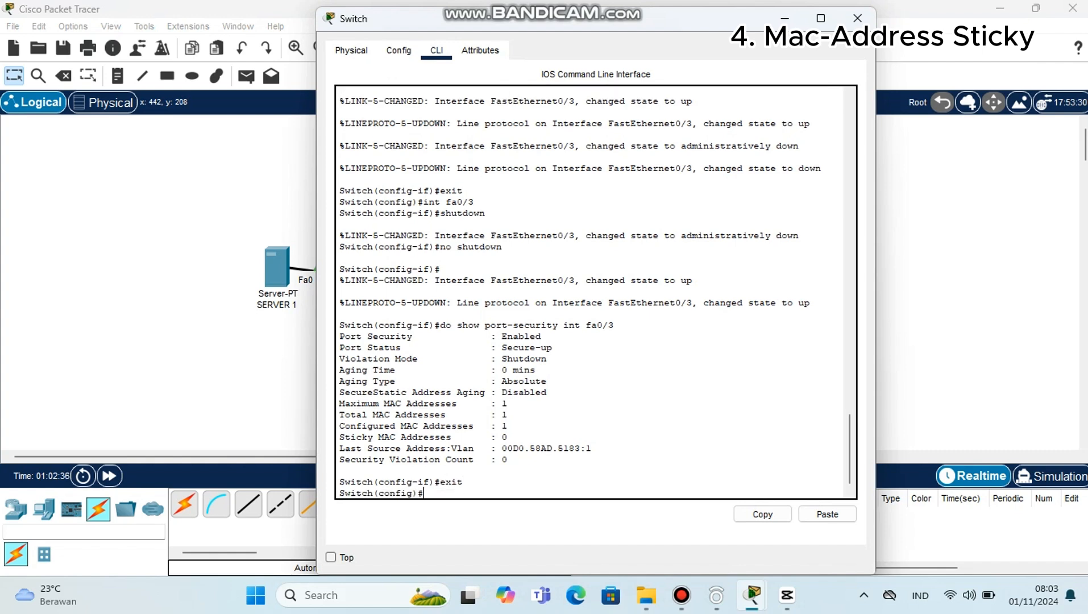
{"action": "type", "text": "exit"}
{"action": "key", "text": "Return"}
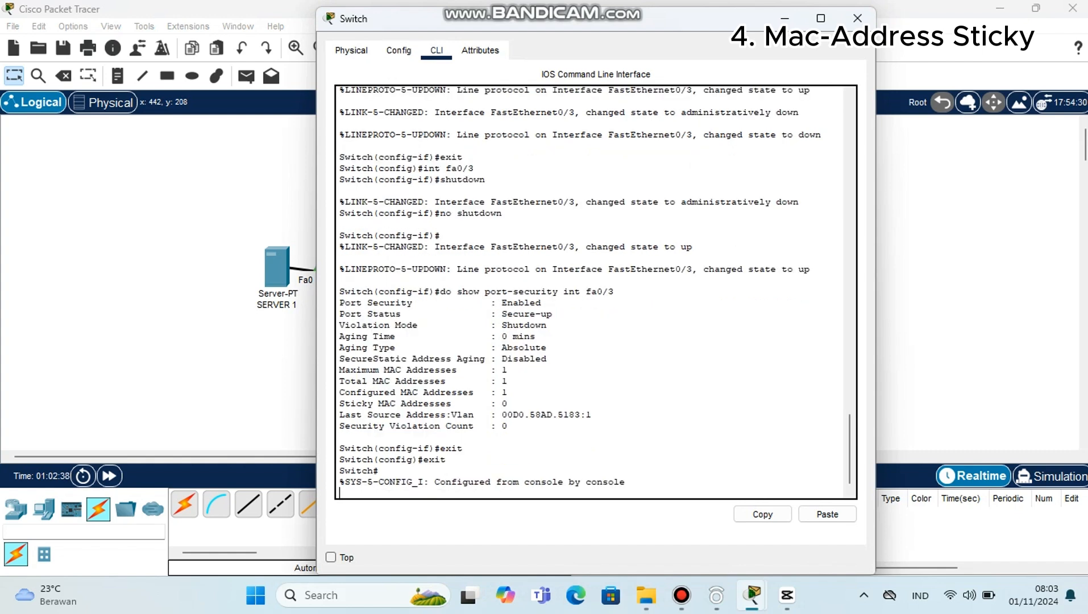
{"action": "key", "text": "Return"}
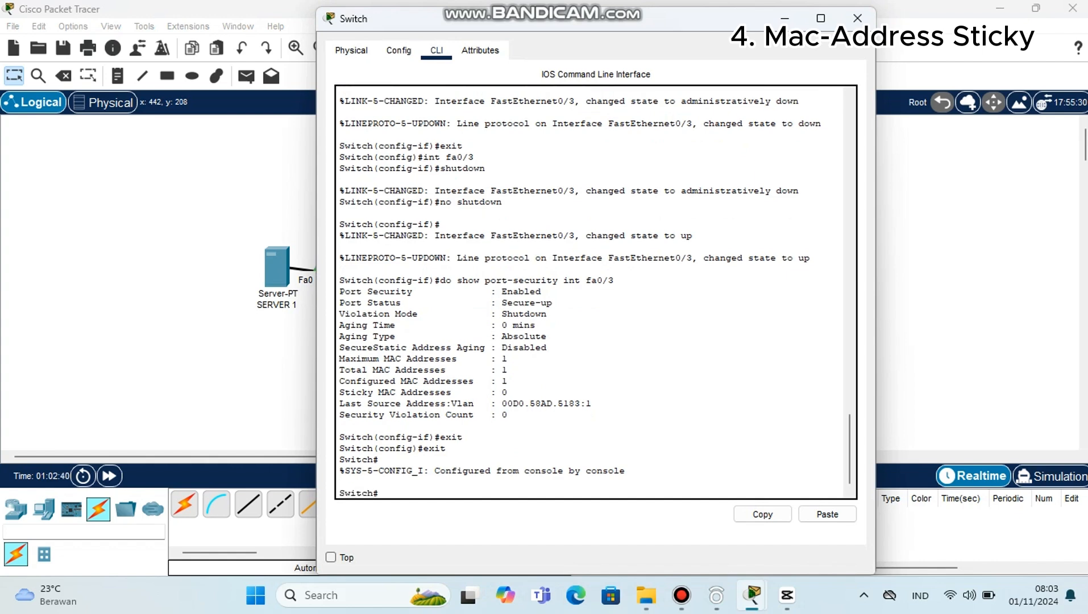
Step: Enter global configuration mode with conf t and select interface fa0/2
{"action": "type", "text": "conf t"}
{"action": "key", "text": "Return"}
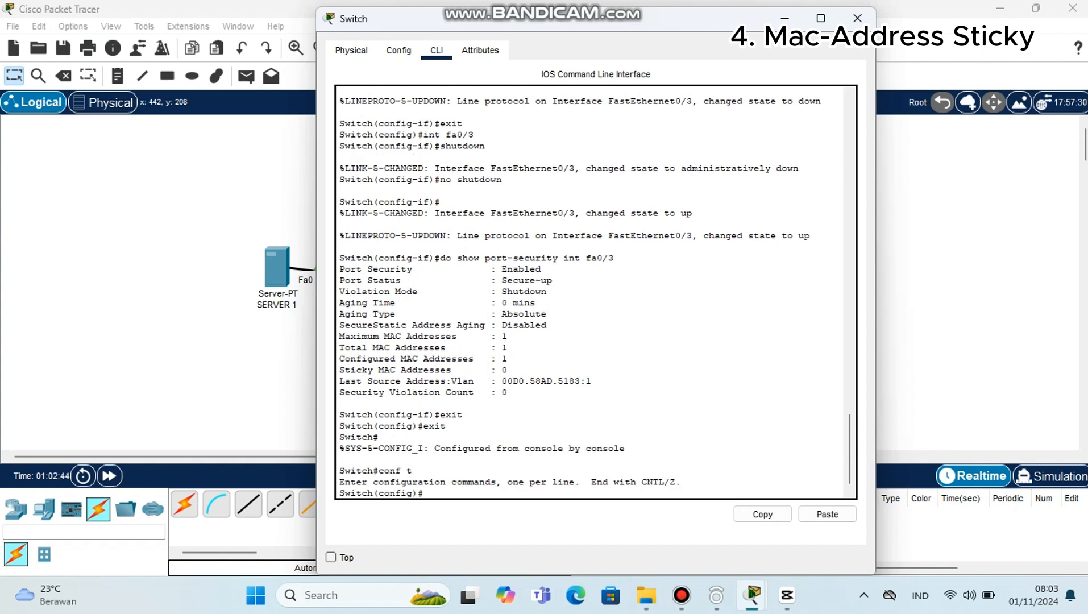
{"action": "type", "text": "int fa0/2"}
{"action": "key", "text": "Return"}
Step: Enable port security on fa0/2 with switchport port-security
{"action": "type", "text": "swi"}
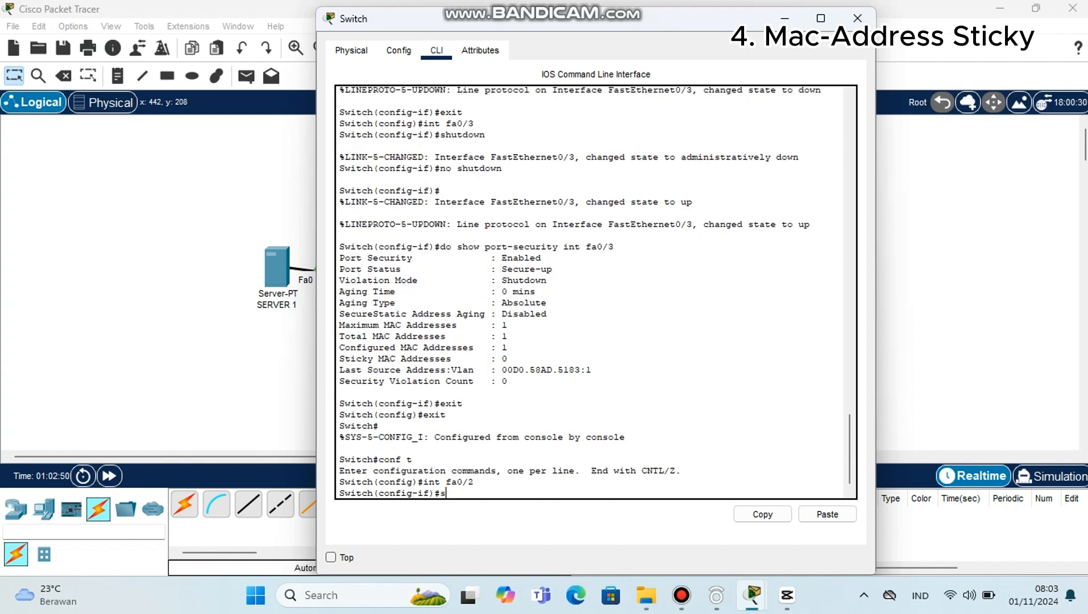
{"action": "type", "text": "tchport port-security"}
{"action": "key", "text": "Return"}
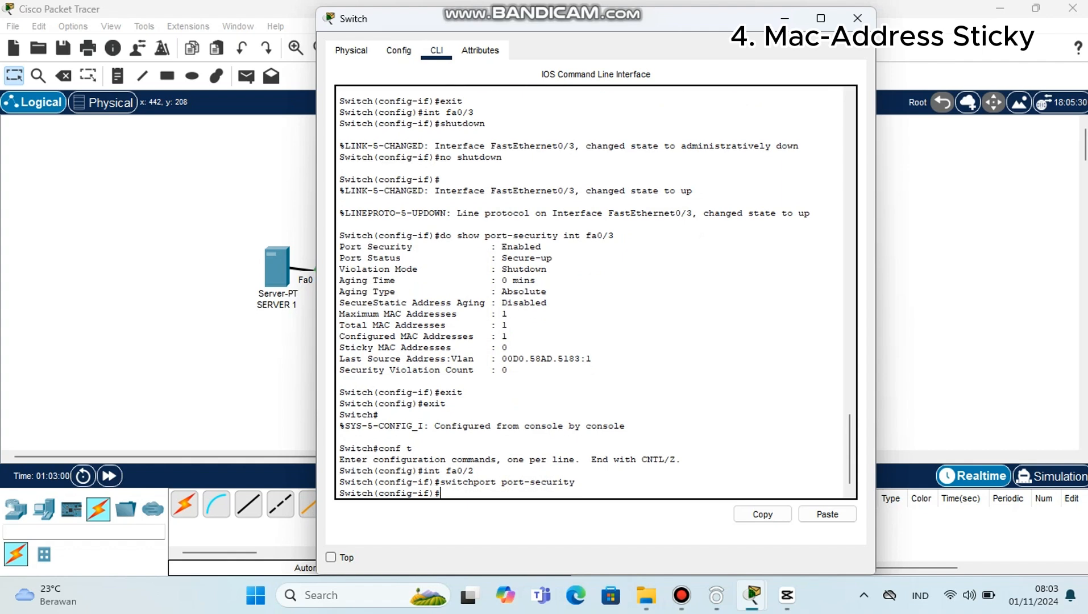
Step: Enable sticky MAC learning on fa0/2 with switchport port-security mac-address sticky
{"action": "type", "text": "switchport port"}
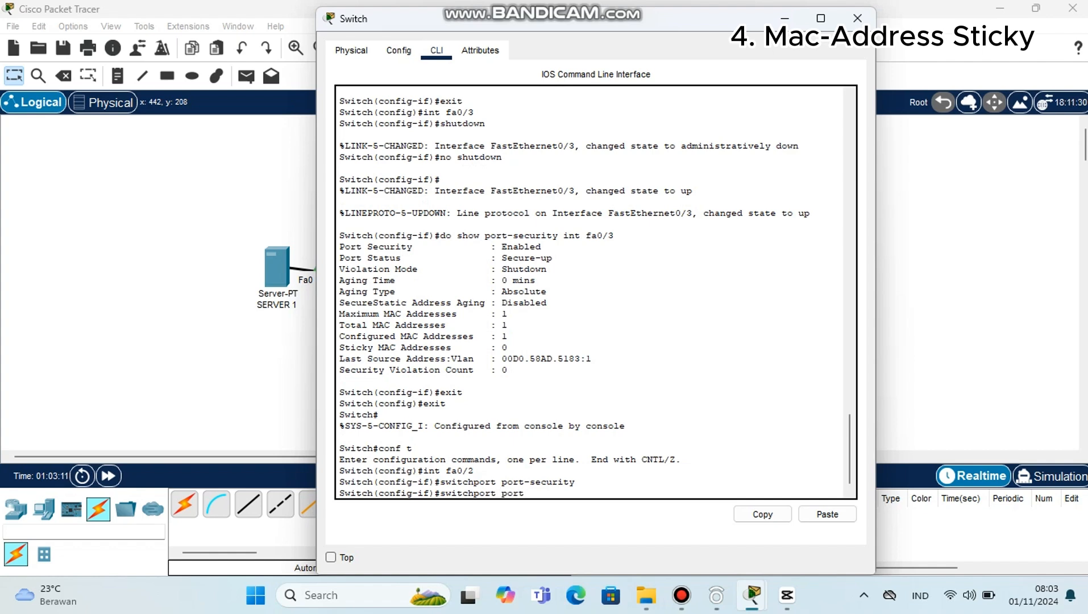
{"action": "type", "text": "-securit"}
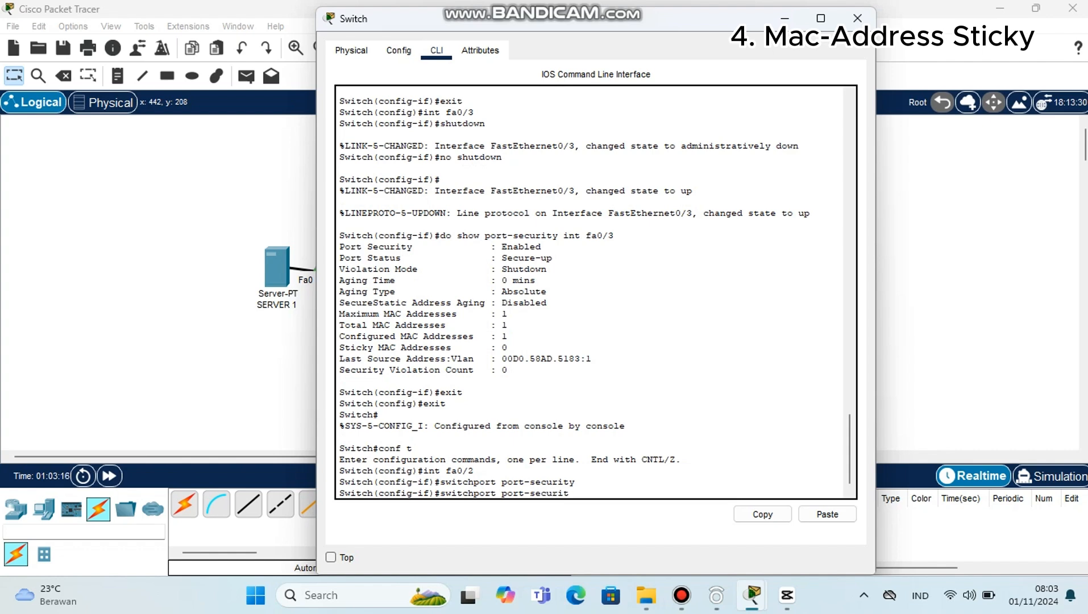
{"action": "type", "text": "y mac-address sticky"}
{"action": "key", "text": "Return"}
Step: Limit fa0/2 to one secure MAC address with switchport port-security maximum 1
{"action": "type", "text": "sw"}
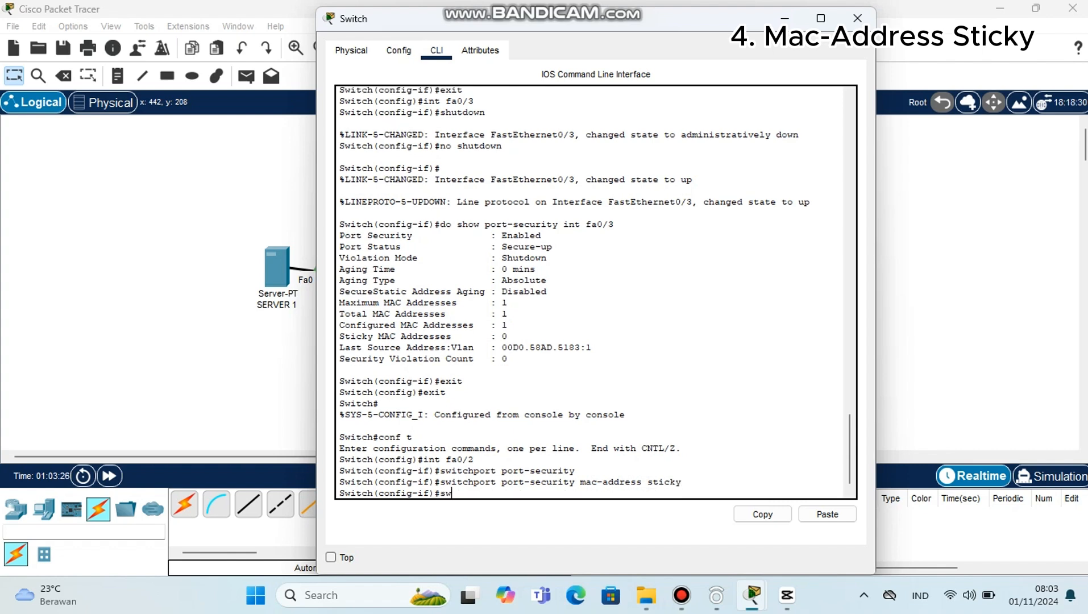
{"action": "type", "text": "itchport port="}
{"action": "key", "text": "BackSpace"}
{"action": "type", "text": "-security"}
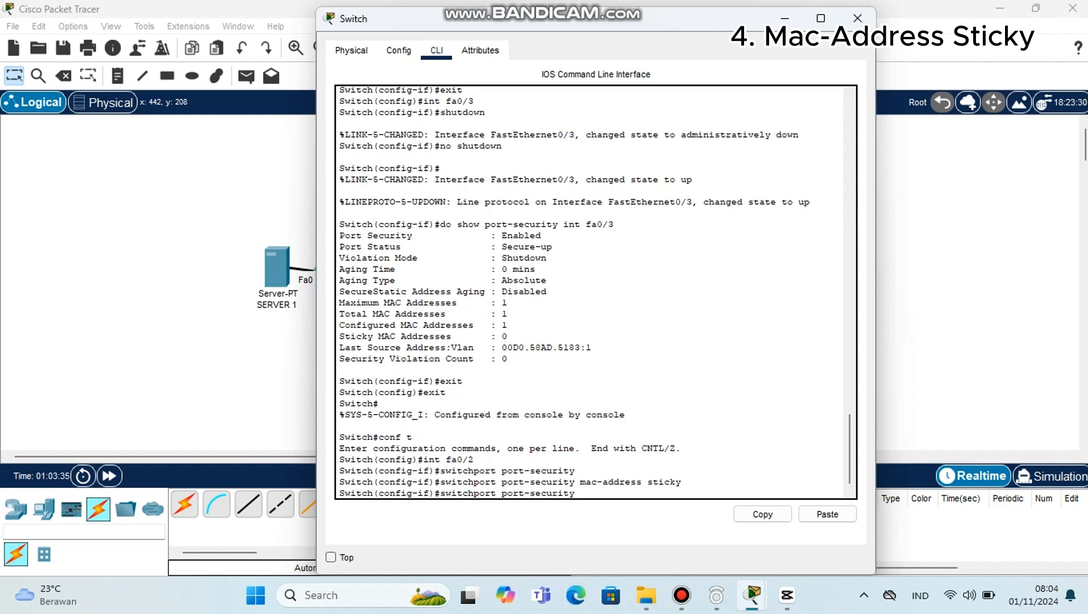
{"action": "type", "text": " maximum 1"}
{"action": "key", "text": "Return"}
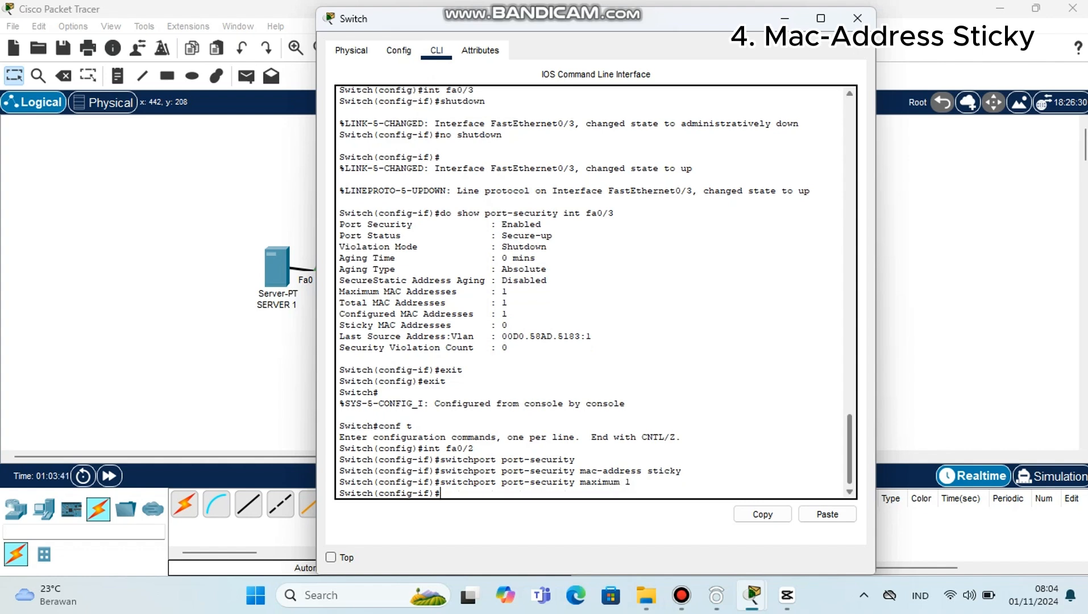
Step: Set the fa0/2 violation mode to shutdown with switchport port-security violation shutdown
{"action": "type", "text": "swi"}
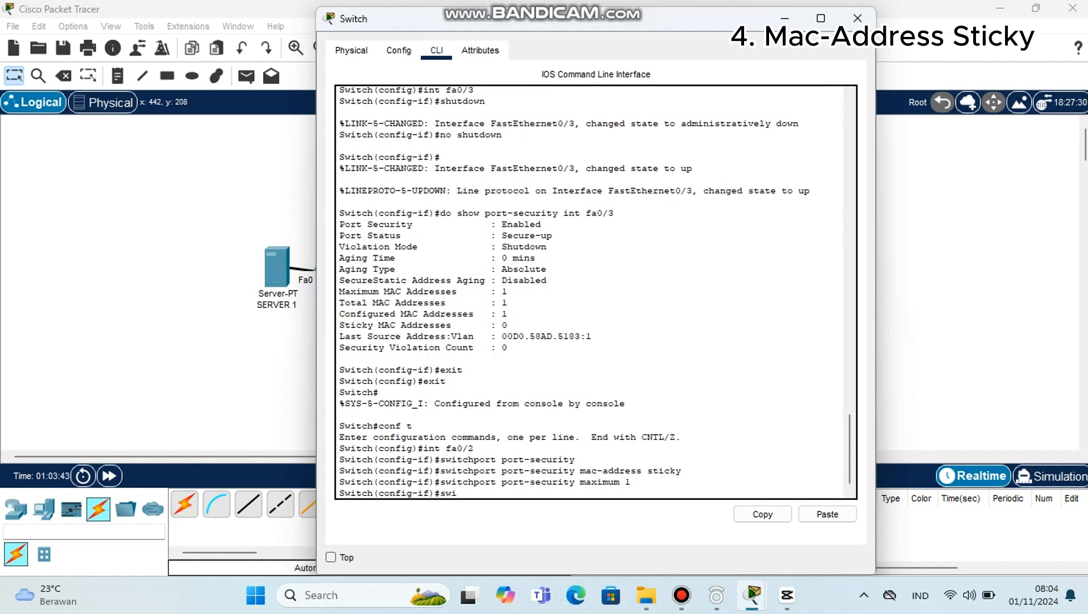
{"action": "type", "text": "tchport port-security "}
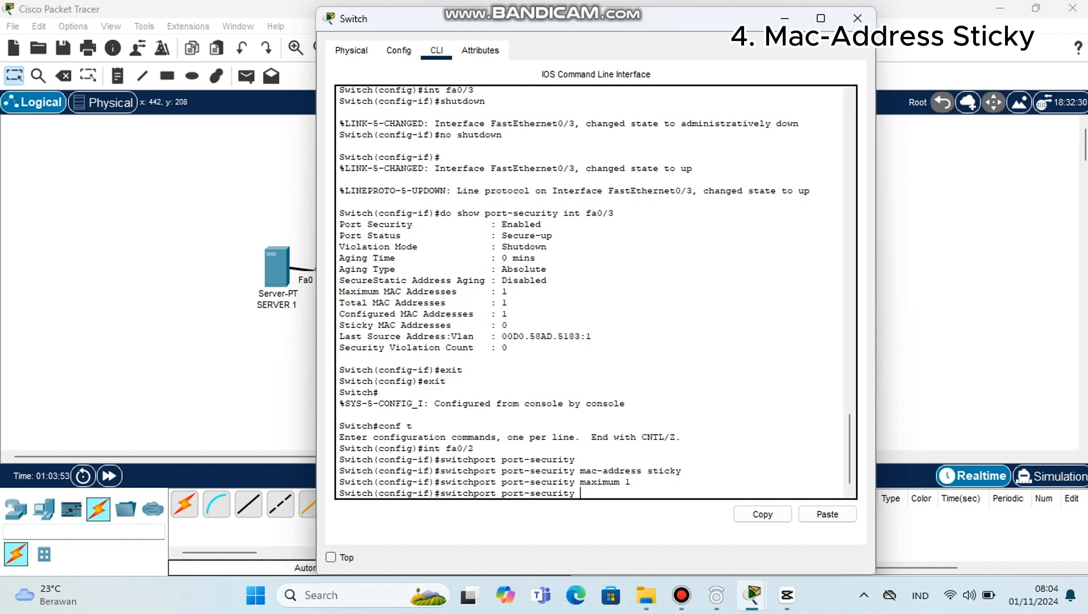
{"action": "type", "text": "violation shutdown"}
{"action": "key", "text": "Return"}
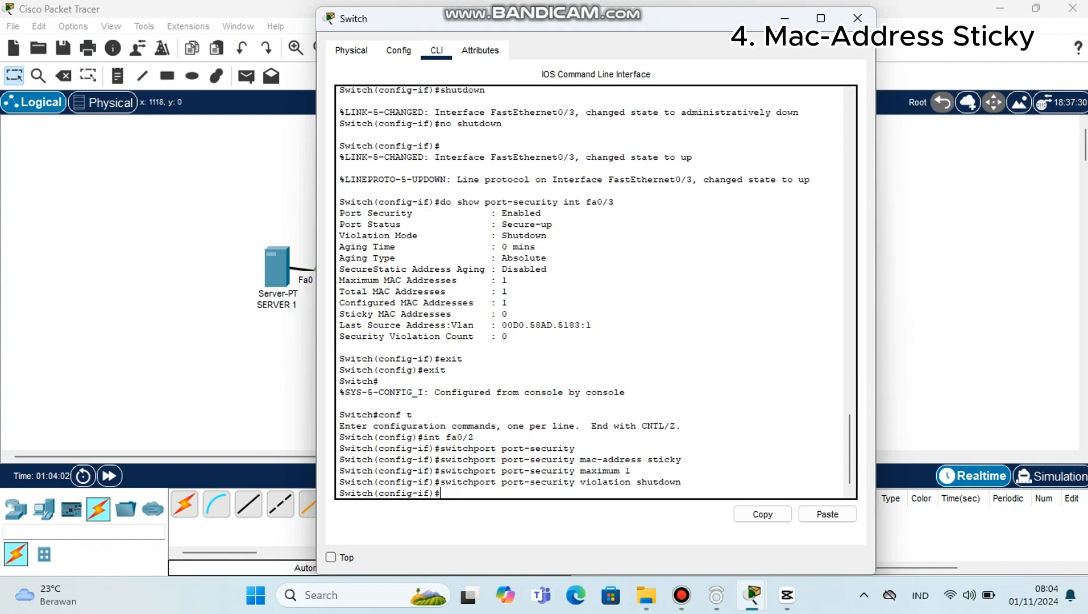
Step: Uncover the topology and send a simple PDU from SERVER 2 to CLIENT
{"action": "left_click", "coordinate": [784, 18]}
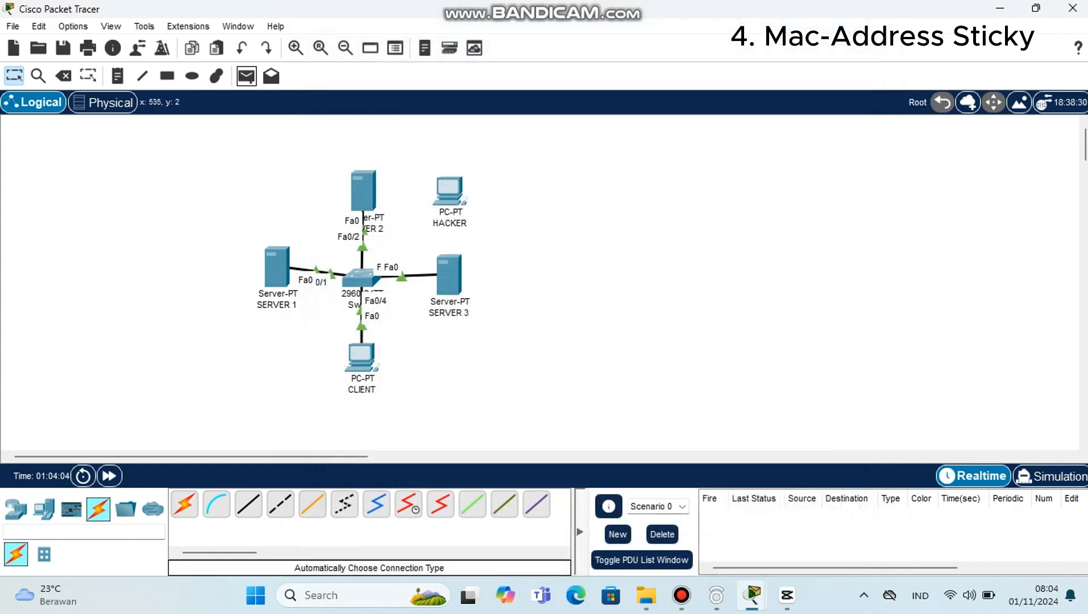
{"action": "left_click", "coordinate": [246, 75]}
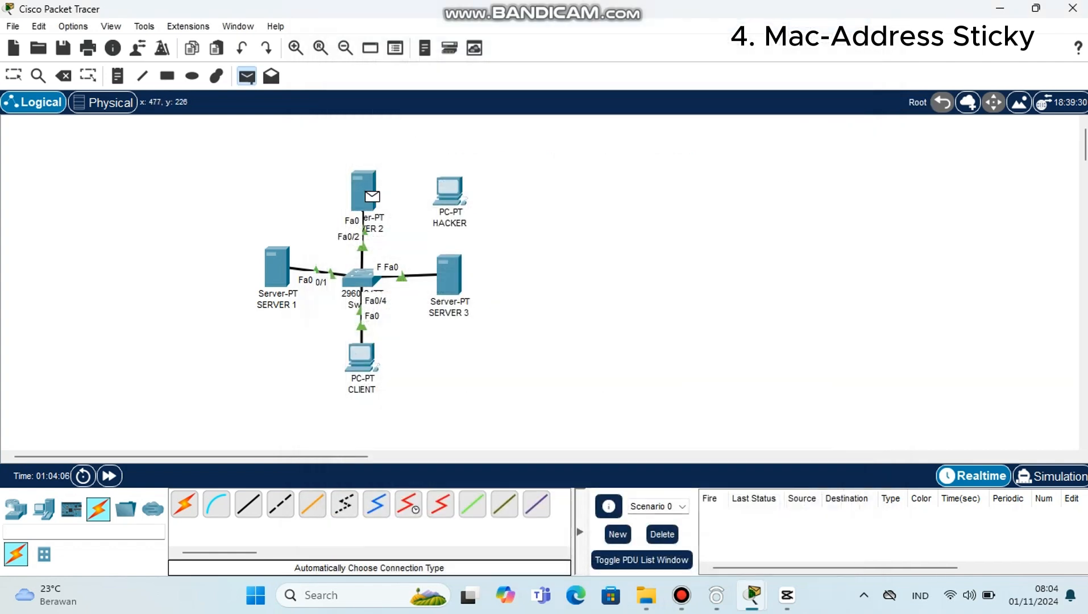
{"action": "left_click", "coordinate": [362, 357]}
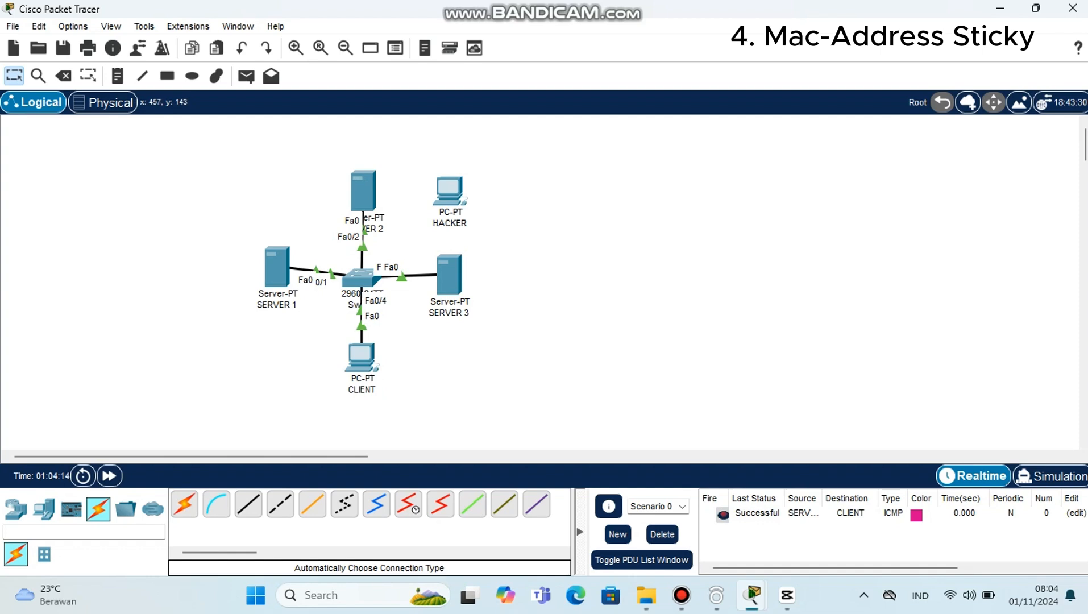
Step: Move the SERVER 2 end of the switch's Fa0/2 cable to HACKER's FastEthernet0 port
{"action": "left_click", "coordinate": [364, 230]}
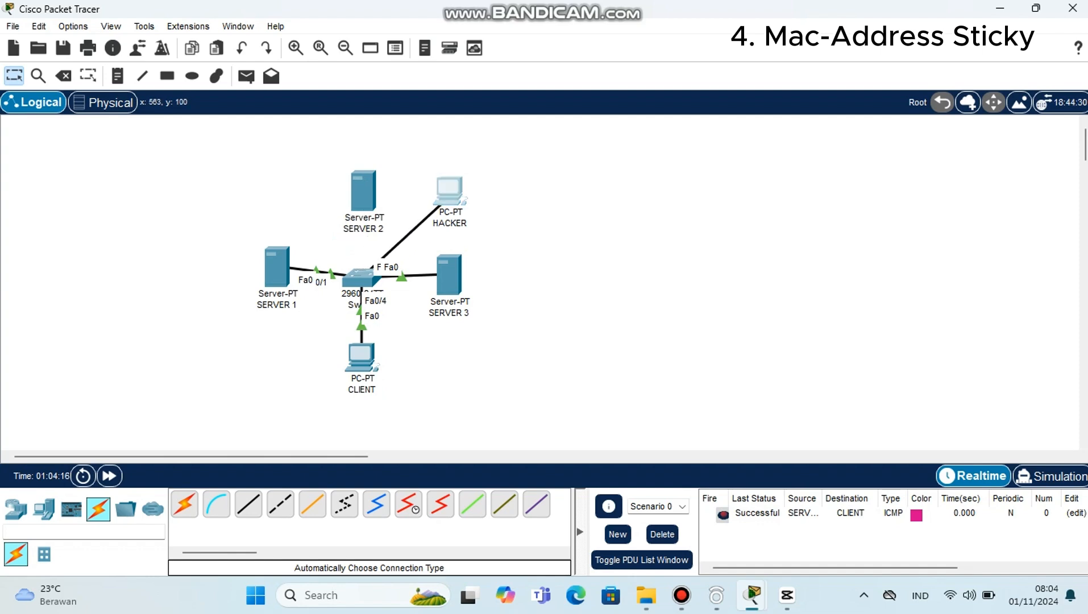
{"action": "left_click", "coordinate": [451, 195]}
{"action": "left_click", "coordinate": [505, 258]}
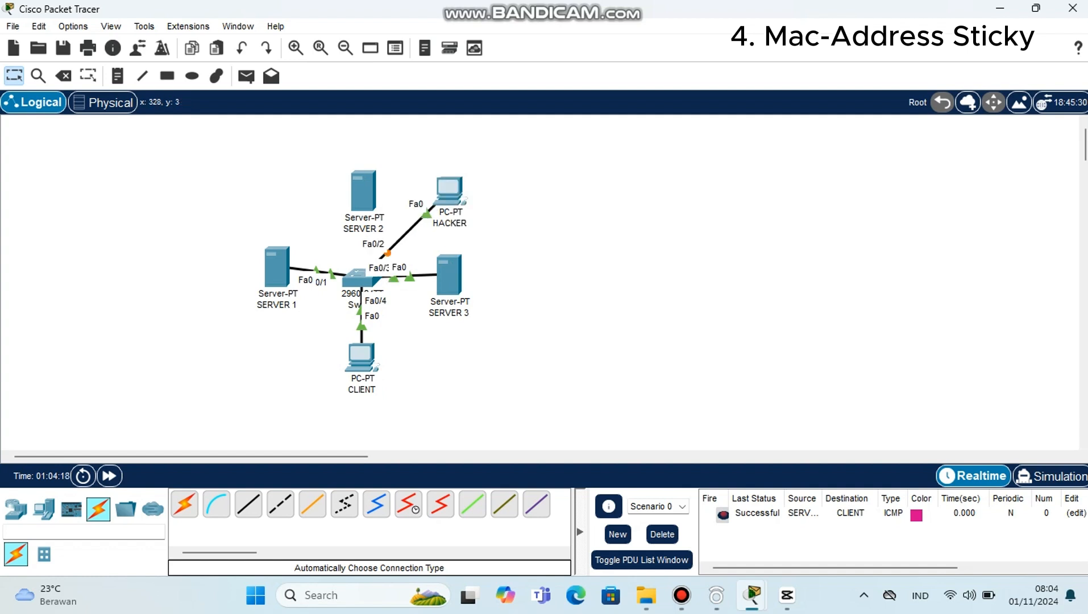
Step: Send a simple PDU from HACKER to CLIENT and clear the PDU list
{"action": "left_click", "coordinate": [246, 76]}
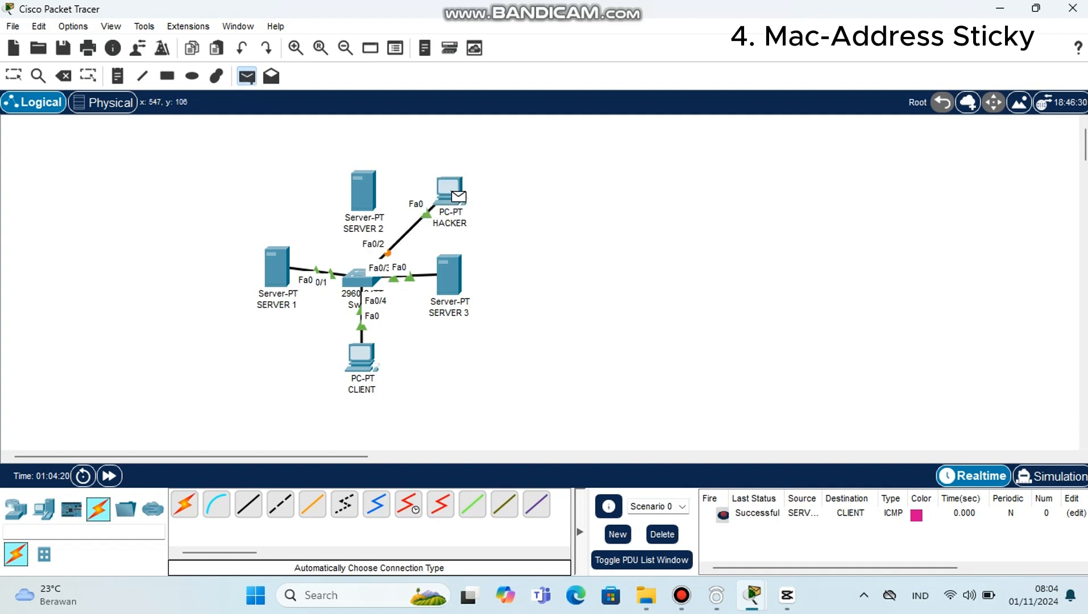
{"action": "left_click", "coordinate": [458, 197]}
{"action": "left_click", "coordinate": [361, 357]}
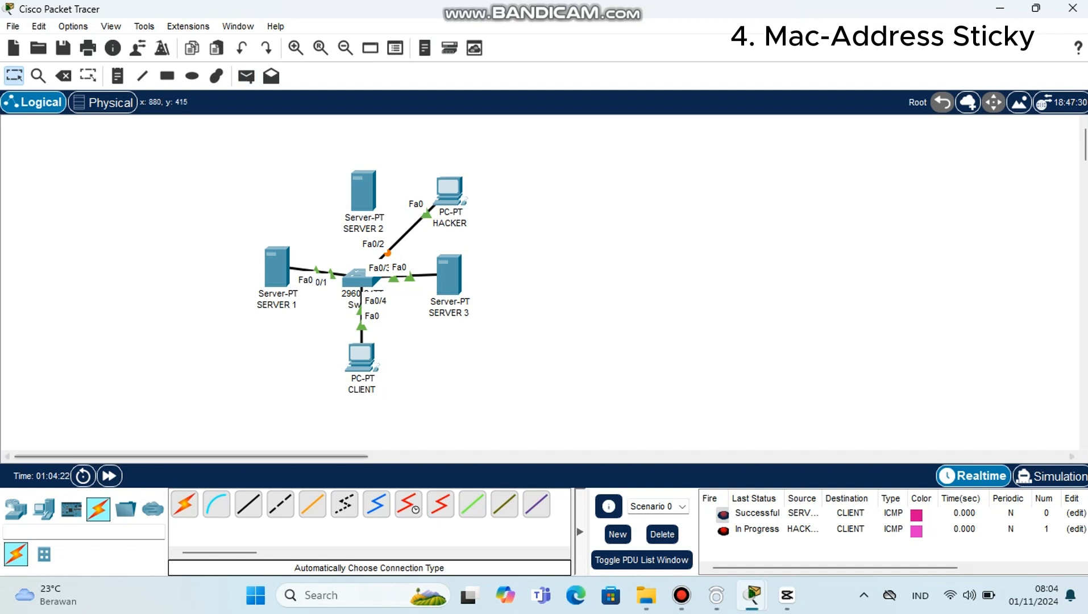
{"action": "left_click", "coordinate": [662, 534]}
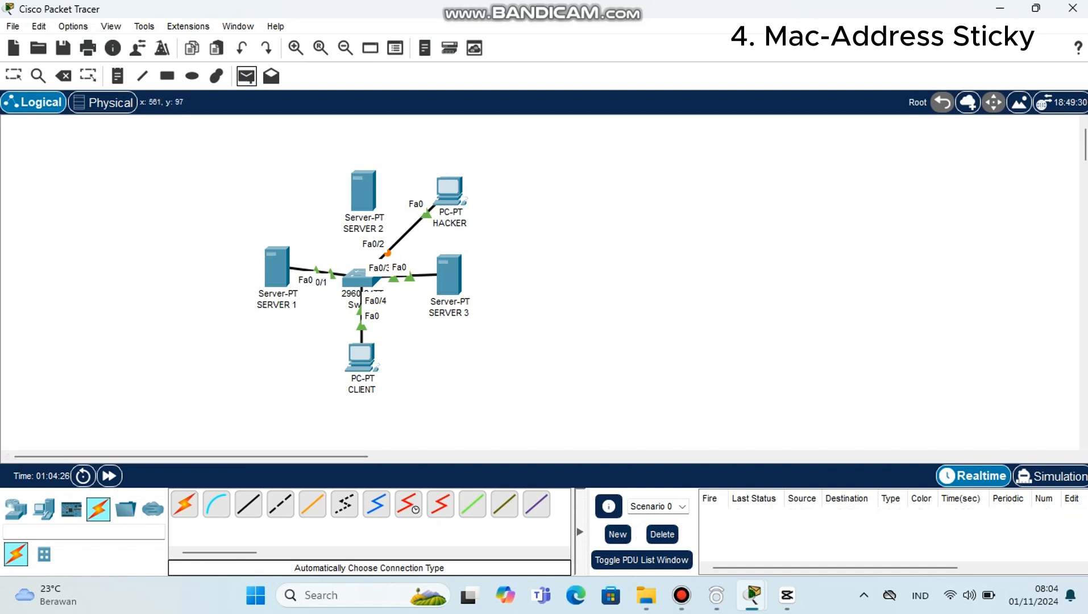
Step: Send simple PDUs from HACKER to SERVER 1 and from HACKER to SERVER 3
{"action": "left_click", "coordinate": [246, 76]}
{"action": "left_click", "coordinate": [276, 267]}
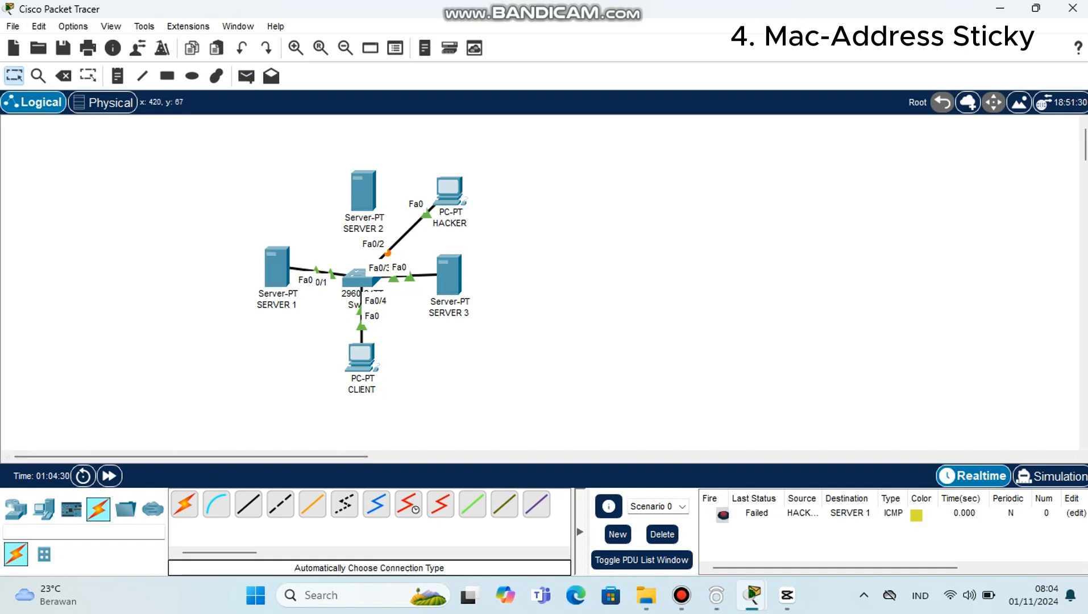
{"action": "left_click", "coordinate": [246, 75]}
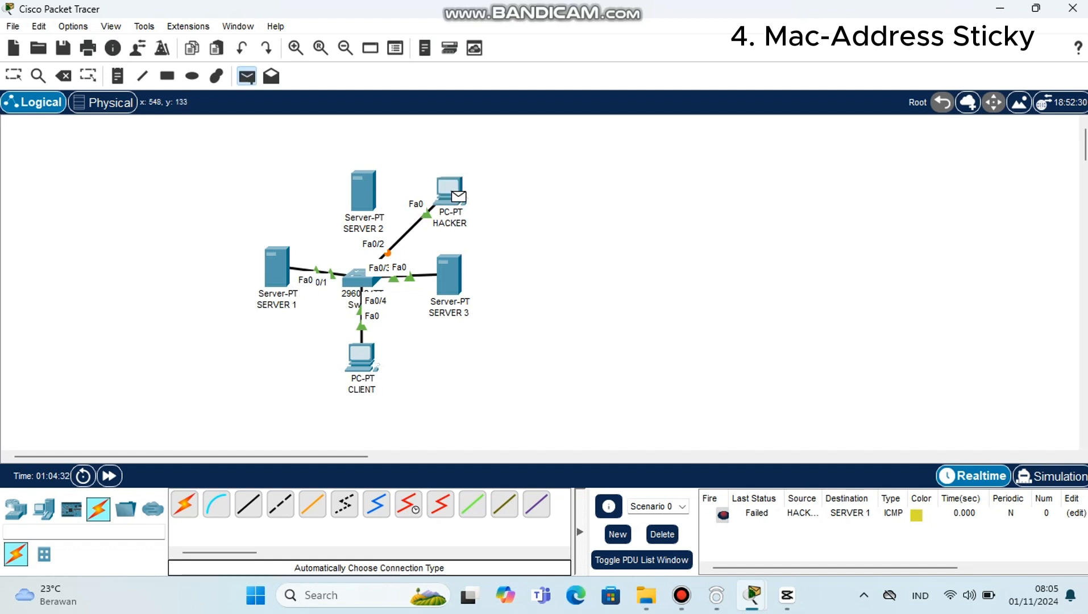
{"action": "left_click", "coordinate": [444, 282]}
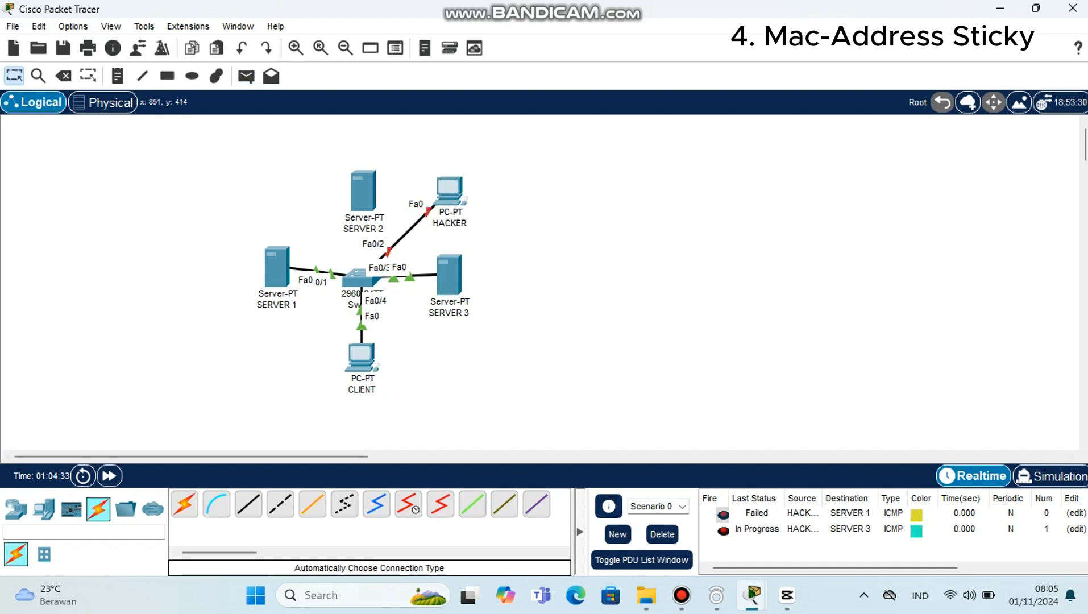
Step: Clear the PDU list and send another simple PDU from HACKER to CLIENT
{"action": "left_click", "coordinate": [662, 534]}
{"action": "left_click", "coordinate": [246, 76]}
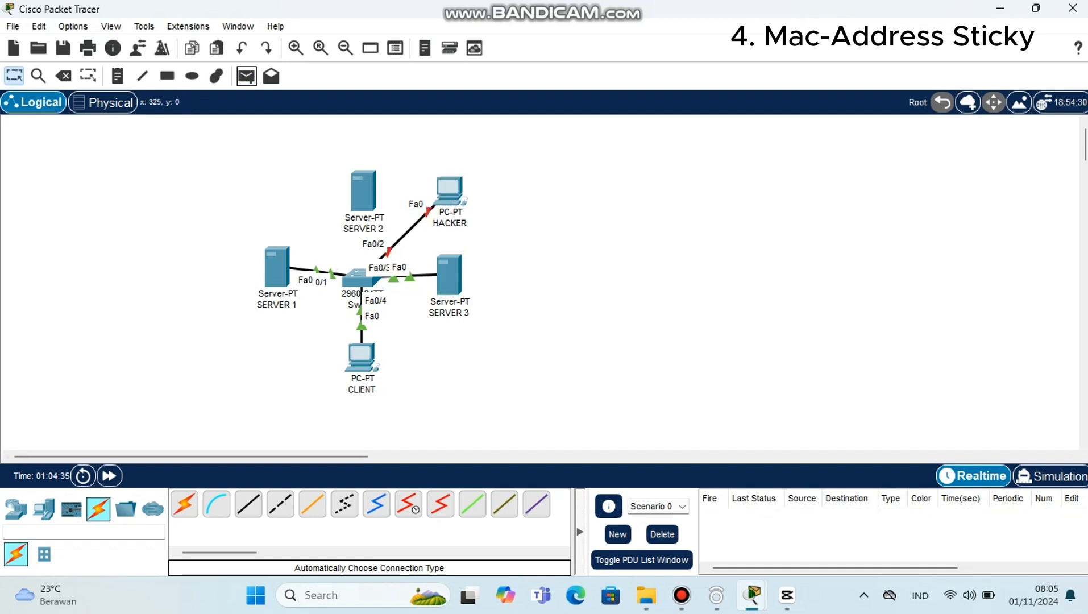
{"action": "left_click", "coordinate": [449, 190]}
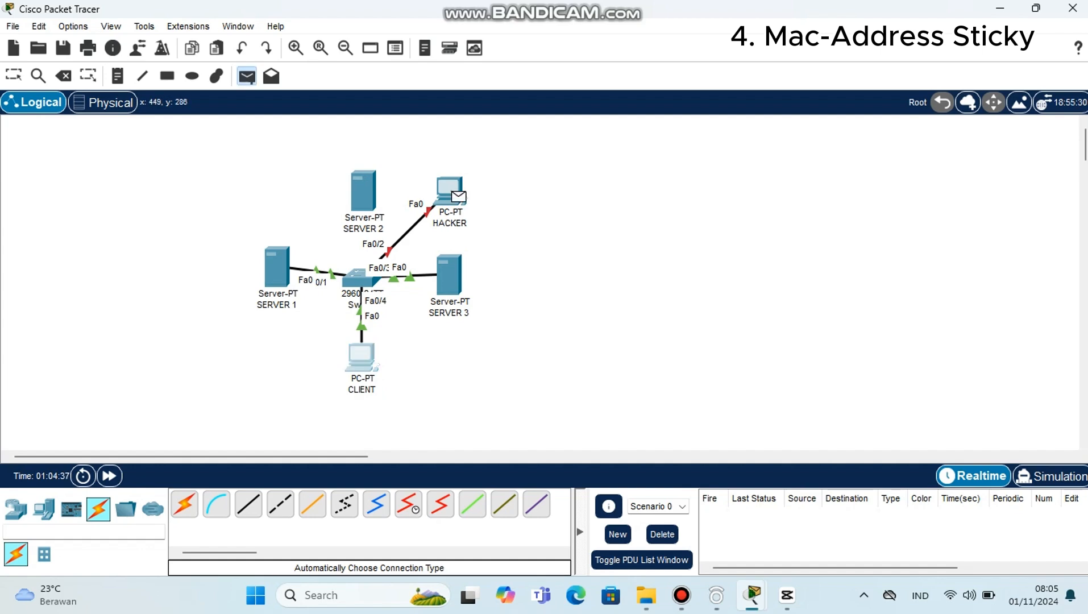
{"action": "left_click", "coordinate": [361, 356]}
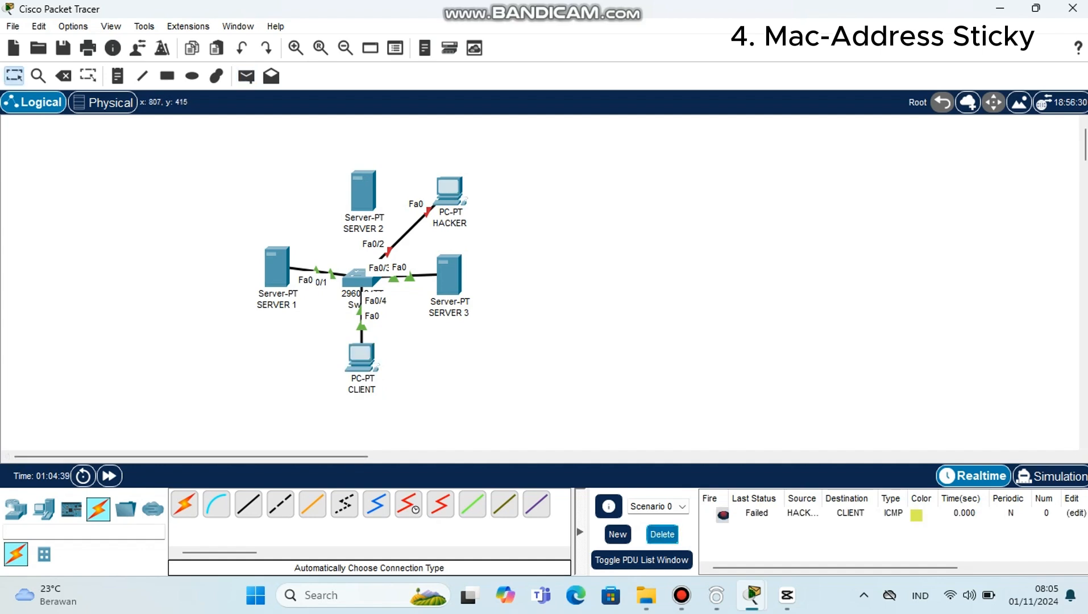
Step: Clear the PDU list and move the HACKER end of the Fa0/2 cable back to SERVER 2
{"action": "left_click", "coordinate": [662, 534]}
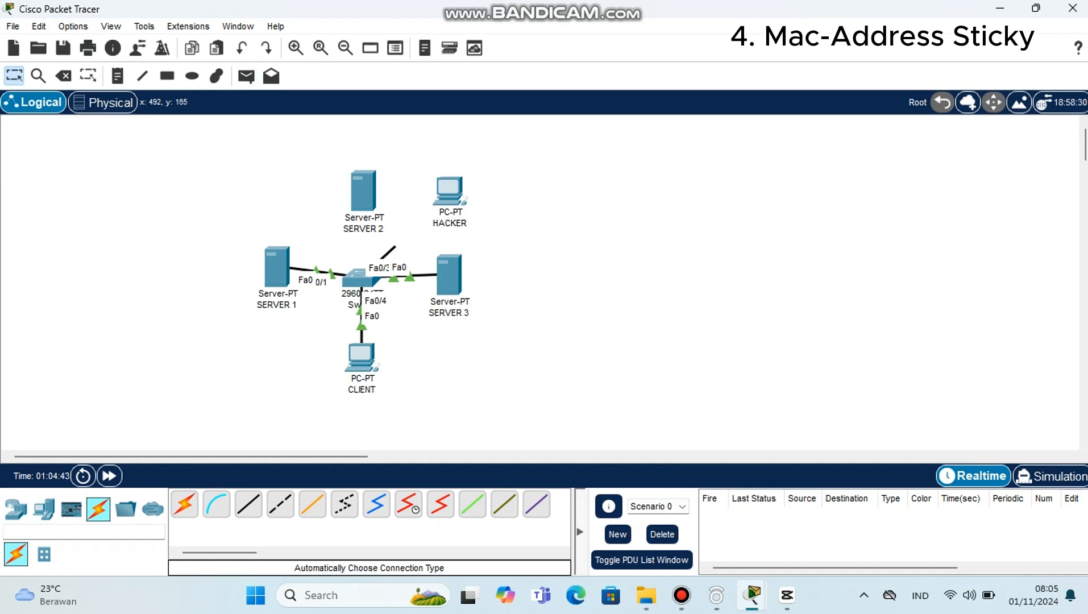
{"action": "left_click", "coordinate": [366, 185]}
{"action": "left_click", "coordinate": [418, 197]}
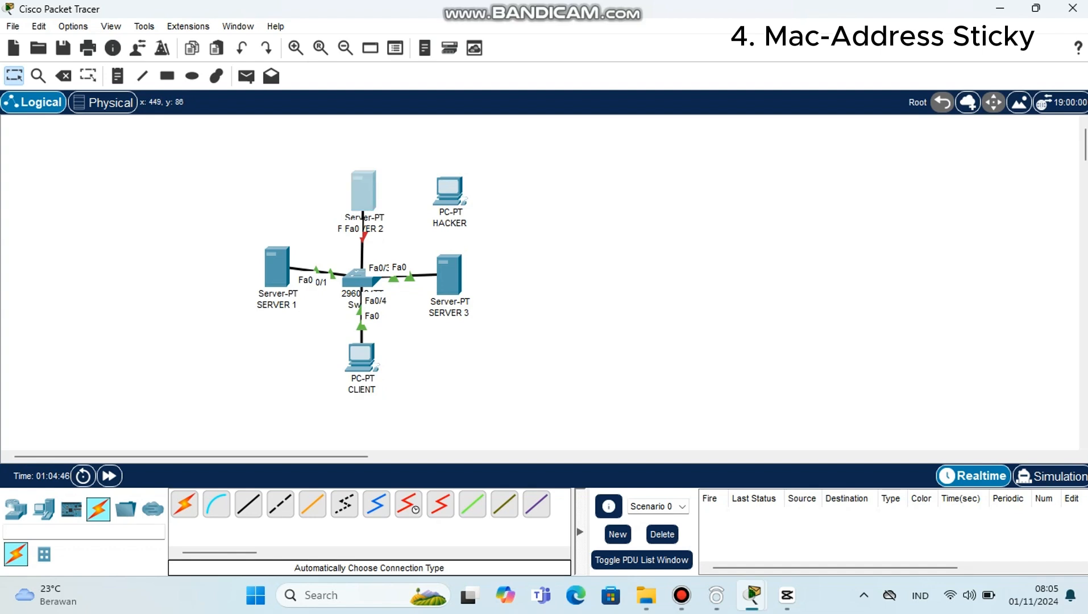
{"action": "left_click", "coordinate": [359, 184]}
{"action": "left_click", "coordinate": [857, 55]}
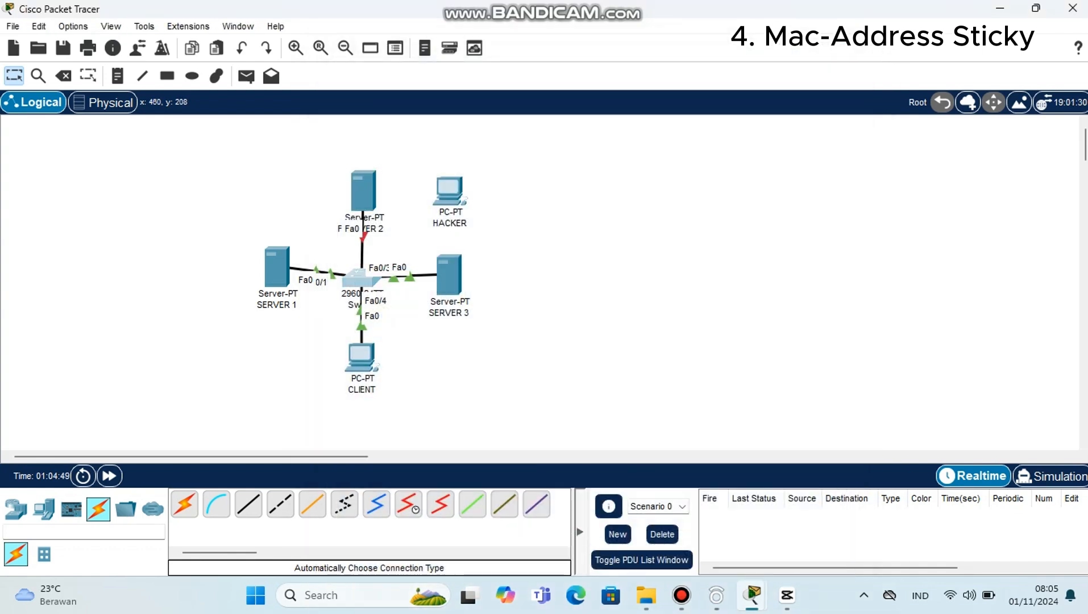
Step: Open the switch CLI, re-enter interface fa0/2 and shut it down with the shutdown command
{"action": "left_click", "coordinate": [357, 277]}
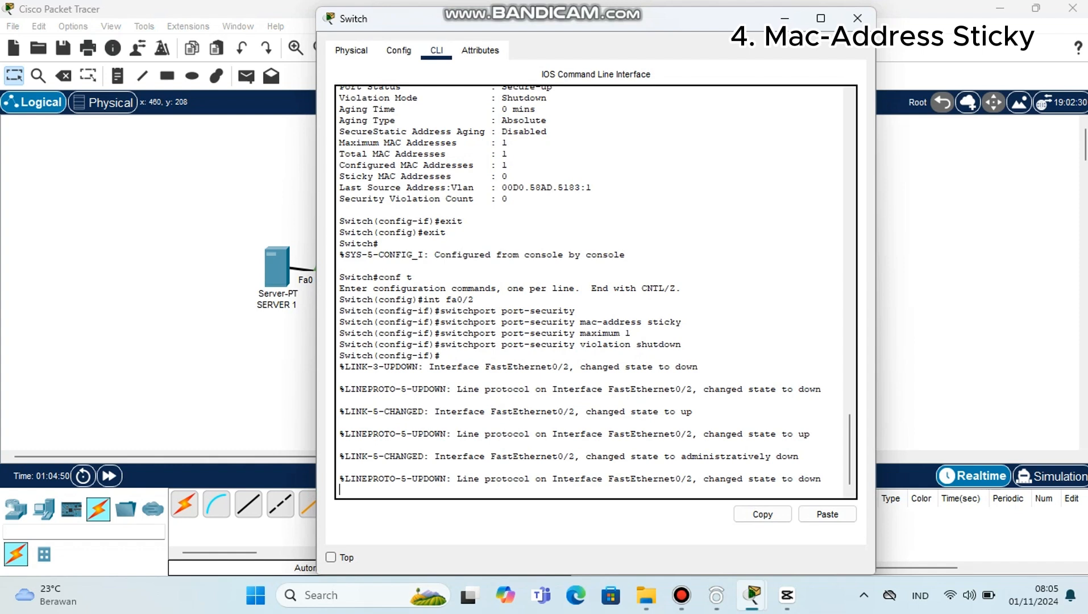
{"action": "key", "text": "Return"}
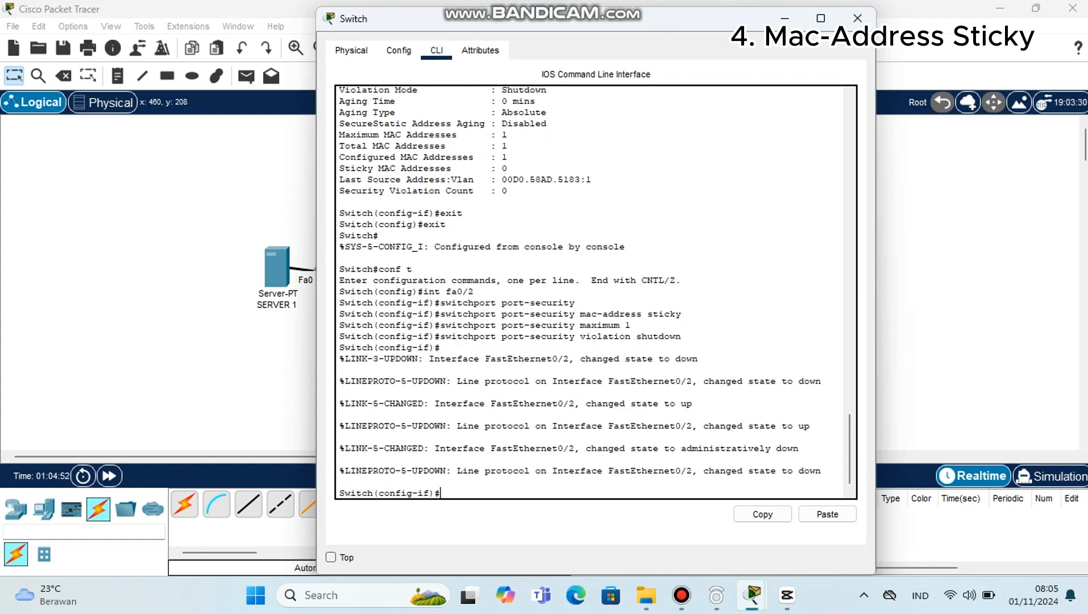
{"action": "type", "text": "exit"}
{"action": "key", "text": "Return"}
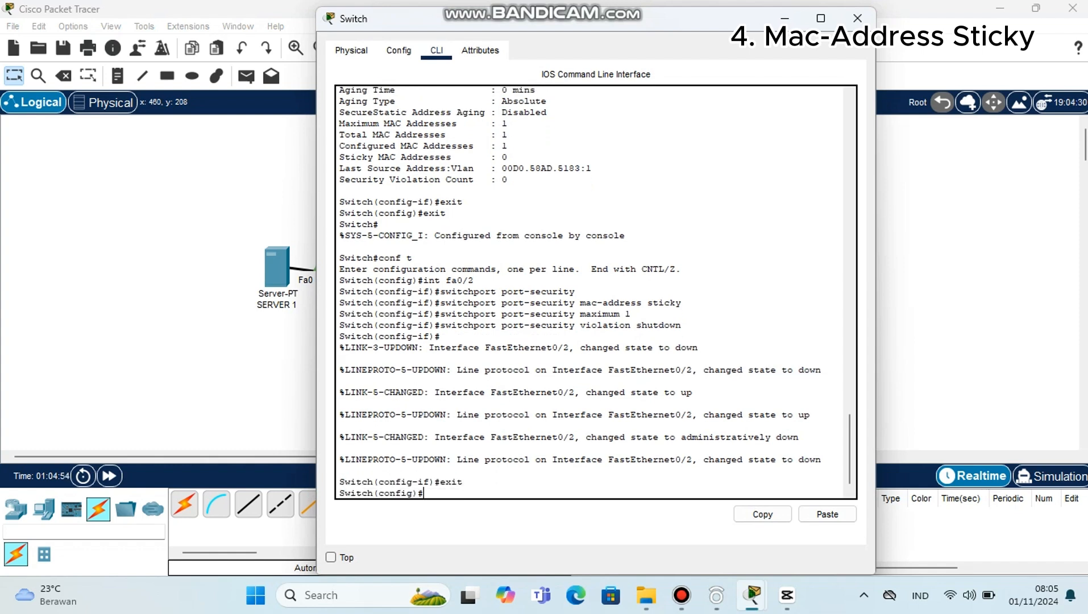
{"action": "type", "text": "int fa0/2"}
{"action": "key", "text": "Return"}
{"action": "type", "text": "sh"}
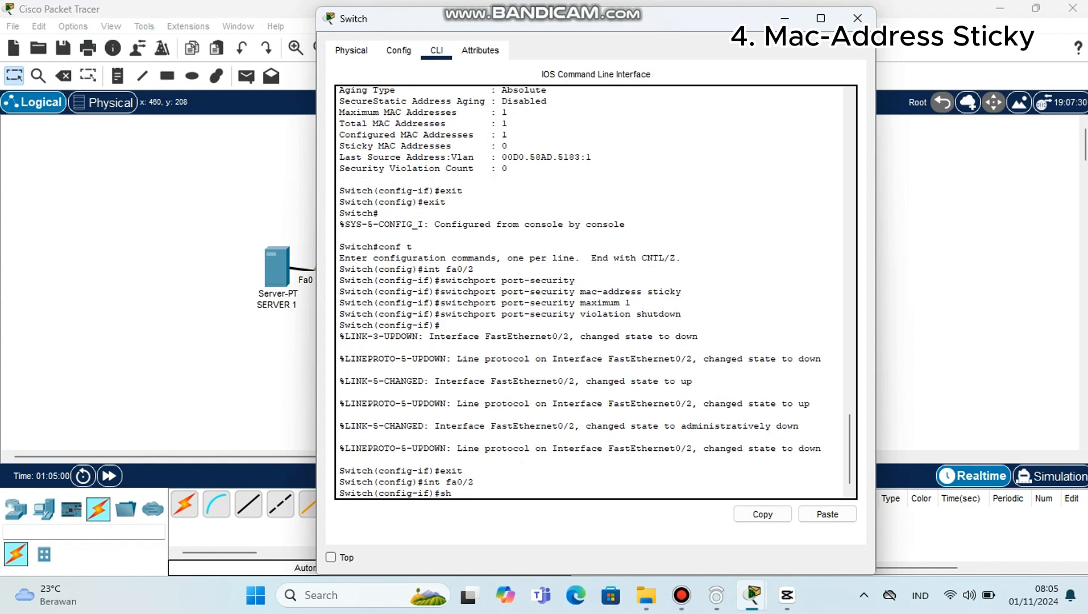
{"action": "type", "text": "utdown"}
{"action": "key", "text": "Return"}
Step: Re-enable interface fa0/2 with the no shutdown command
{"action": "type", "text": "n"}
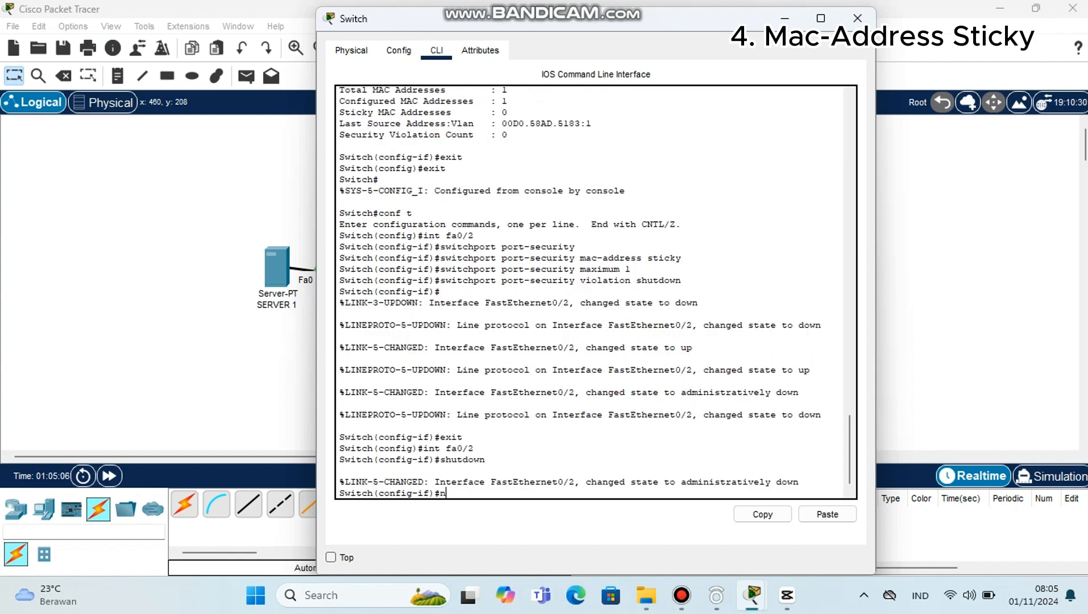
{"action": "type", "text": "o shu"}
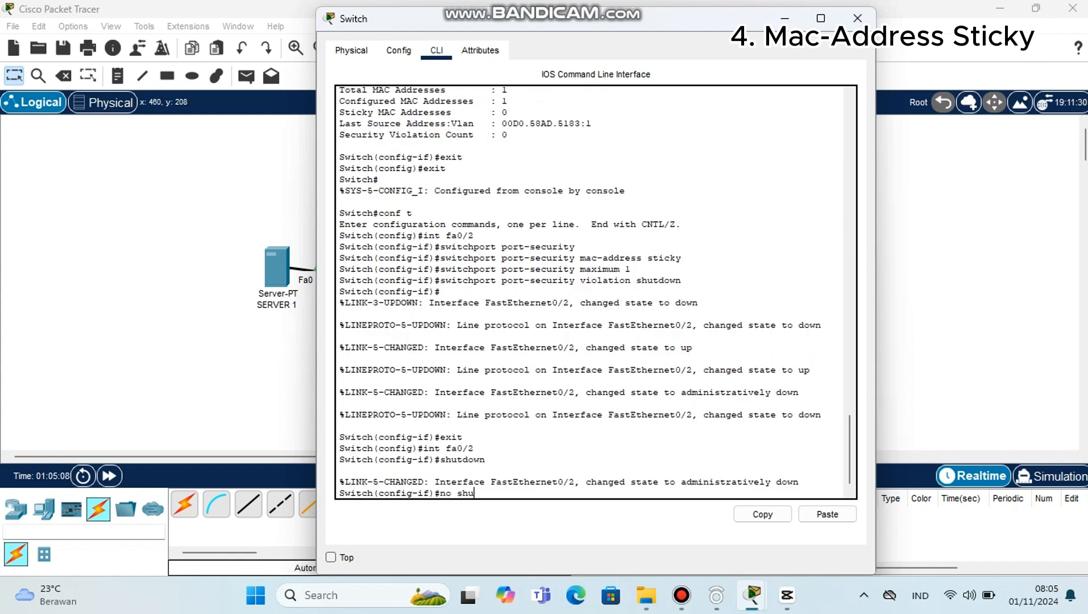
{"action": "type", "text": "tdo"}
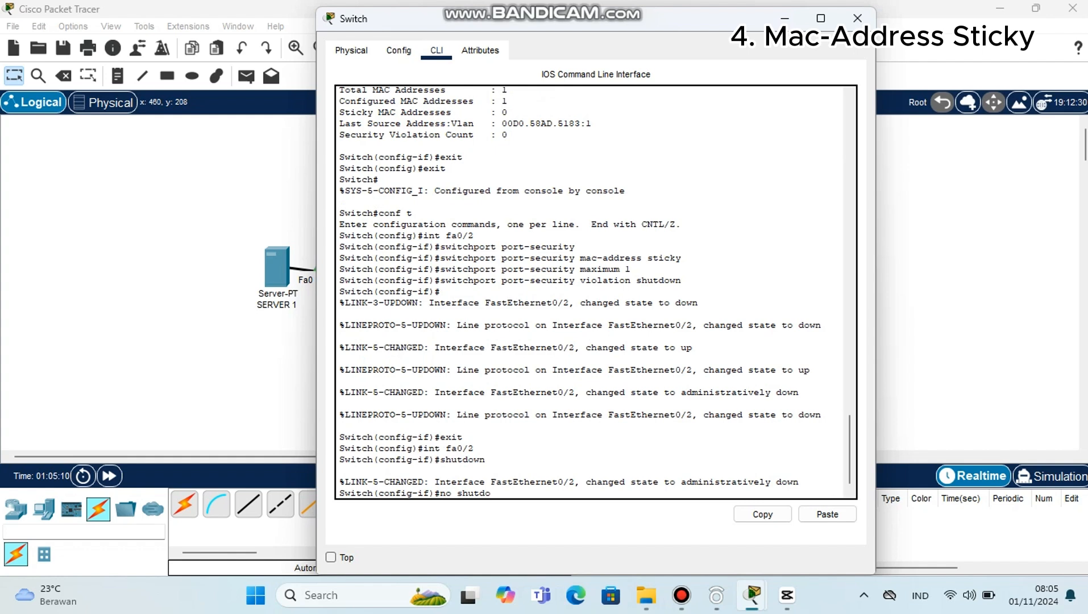
{"action": "type", "text": "wn"}
{"action": "key", "text": "Return"}
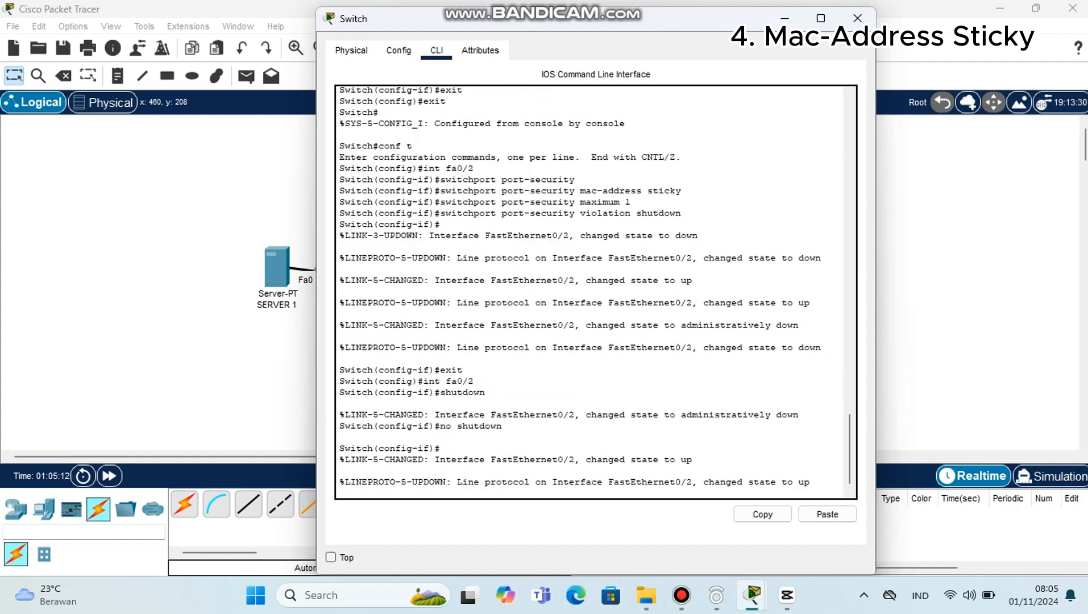
{"action": "key", "text": "Return"}
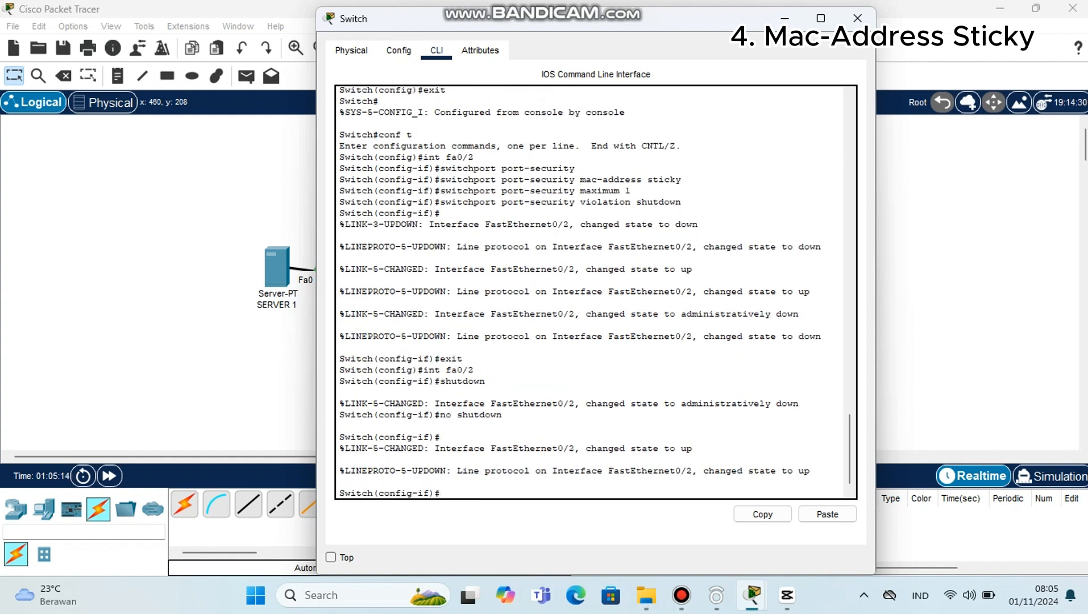
Step: Display the port-security status of interface fa0/2 with do show port-security int fa0/2
{"action": "type", "text": "do show"}
{"action": "type", "text": "port-security int fa"}
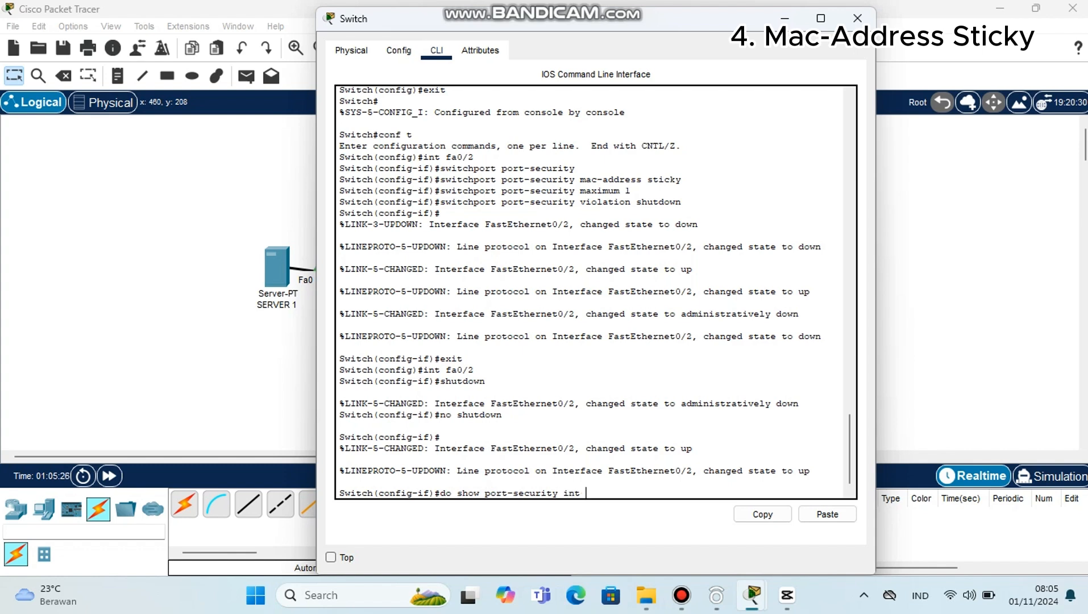
{"action": "type", "text": "0/2"}
{"action": "key", "text": "Return"}
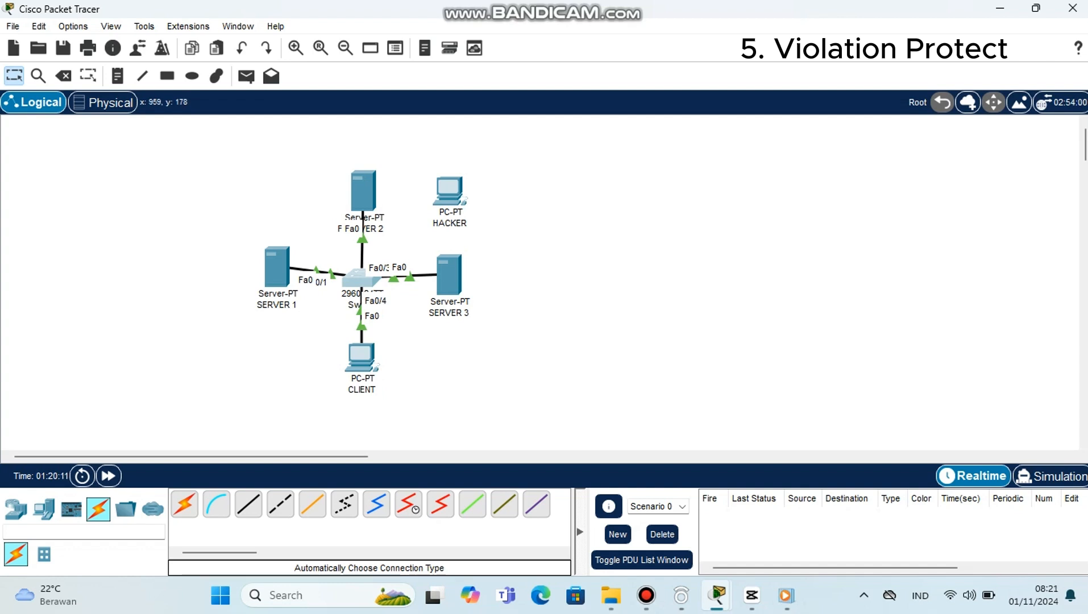
Step: Open the switch CLI, enable privileged mode and enter global configuration mode
{"action": "left_click", "coordinate": [355, 278]}
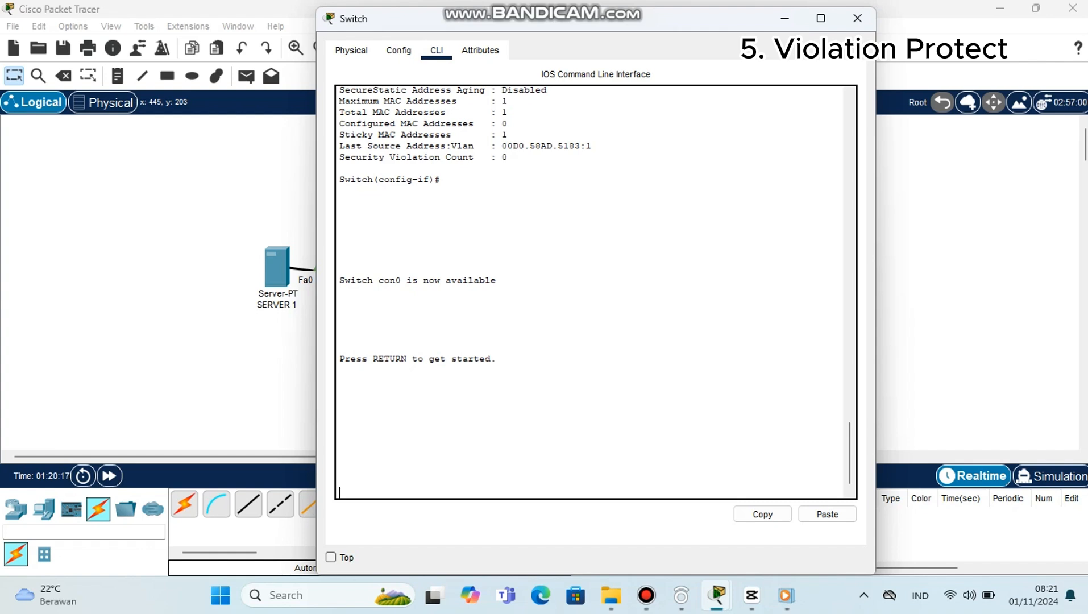
{"action": "key", "text": "Return"}
{"action": "type", "text": "en"}
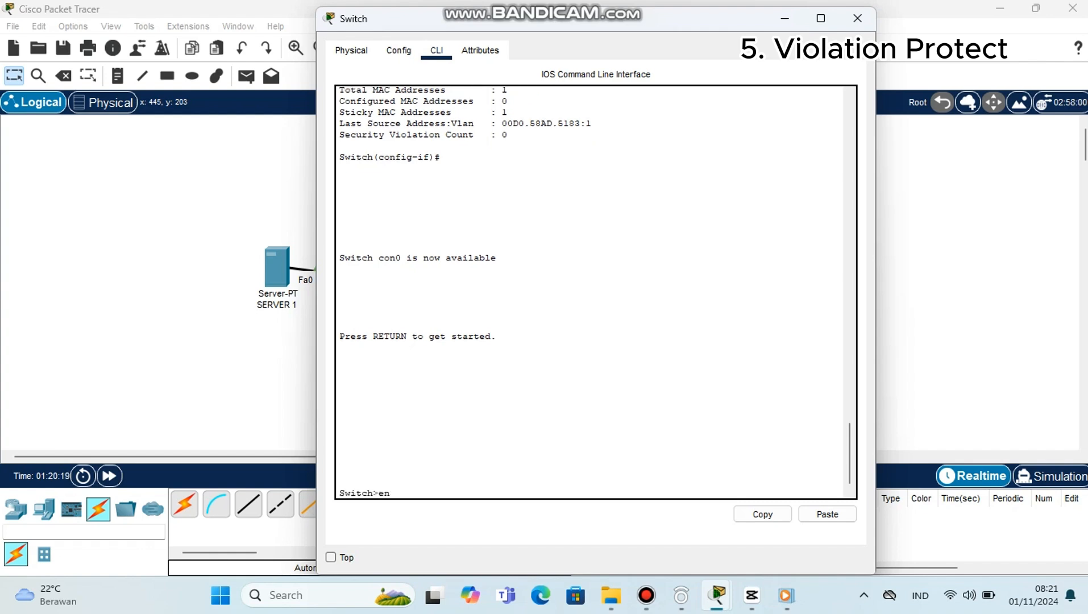
{"action": "key", "text": "Return"}
{"action": "type", "text": "co"}
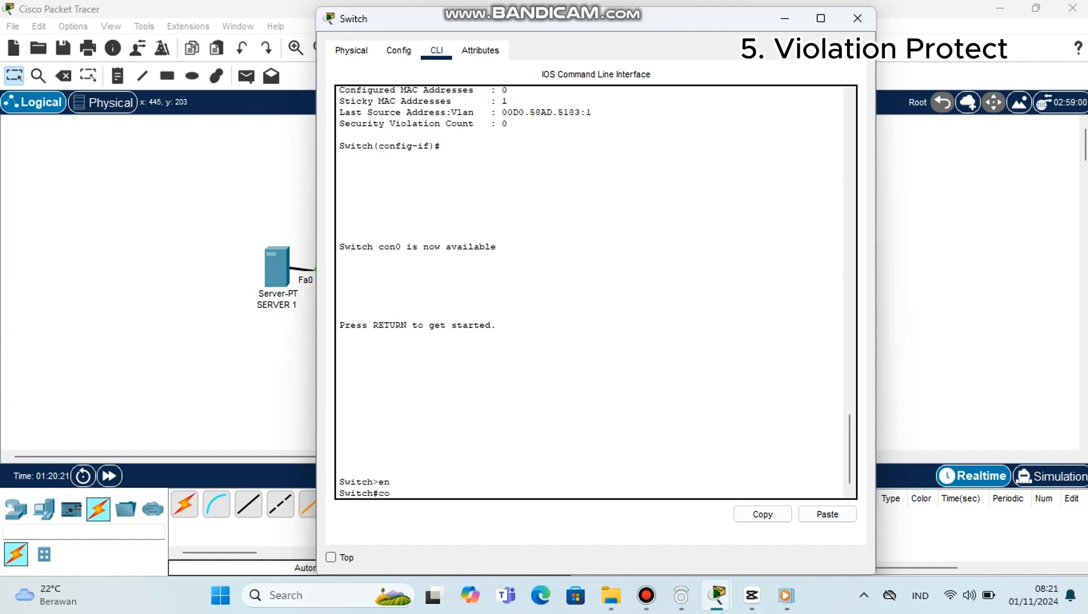
{"action": "type", "text": "nf t"}
{"action": "key", "text": "Return"}
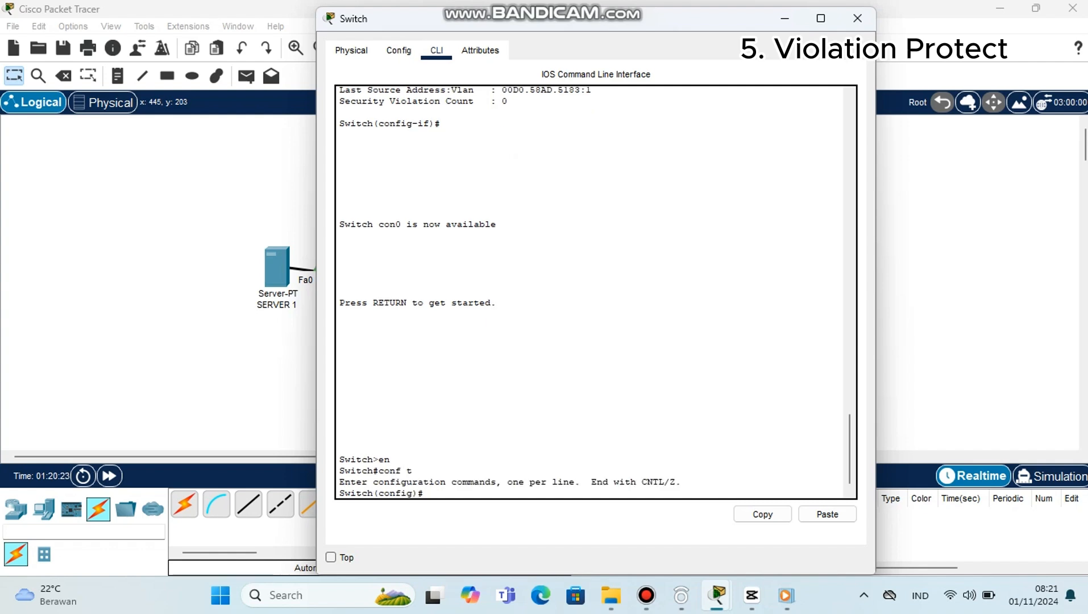
Step: Select interface fa0/1 and enable port security on it with switchport port-security
{"action": "type", "text": "int fa0/1"}
{"action": "key", "text": "Return"}
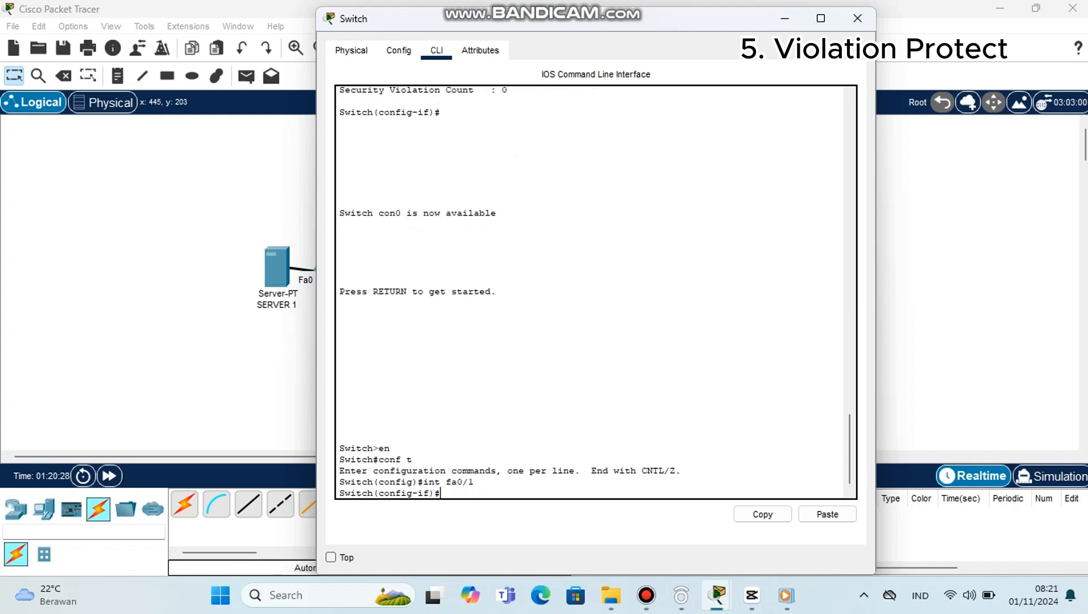
{"action": "type", "text": "switchport port-security"}
{"action": "key", "text": "Return"}
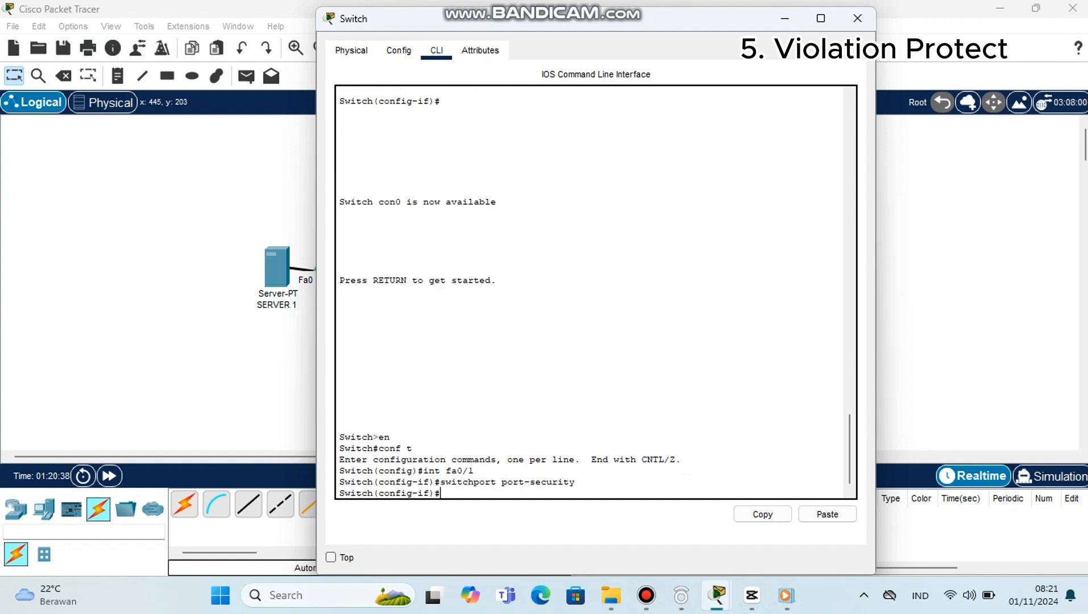
Step: Set fa0/1 to learn its secure address with switchport port-security mac-address sticky
{"action": "type", "text": "switchport port-s"}
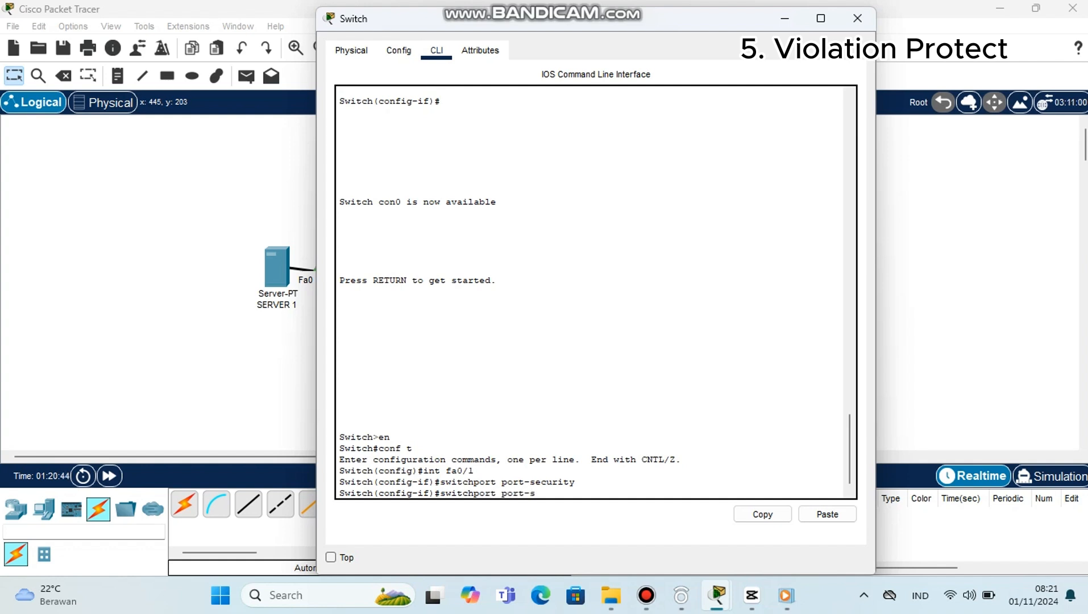
{"action": "type", "text": "ecurity"}
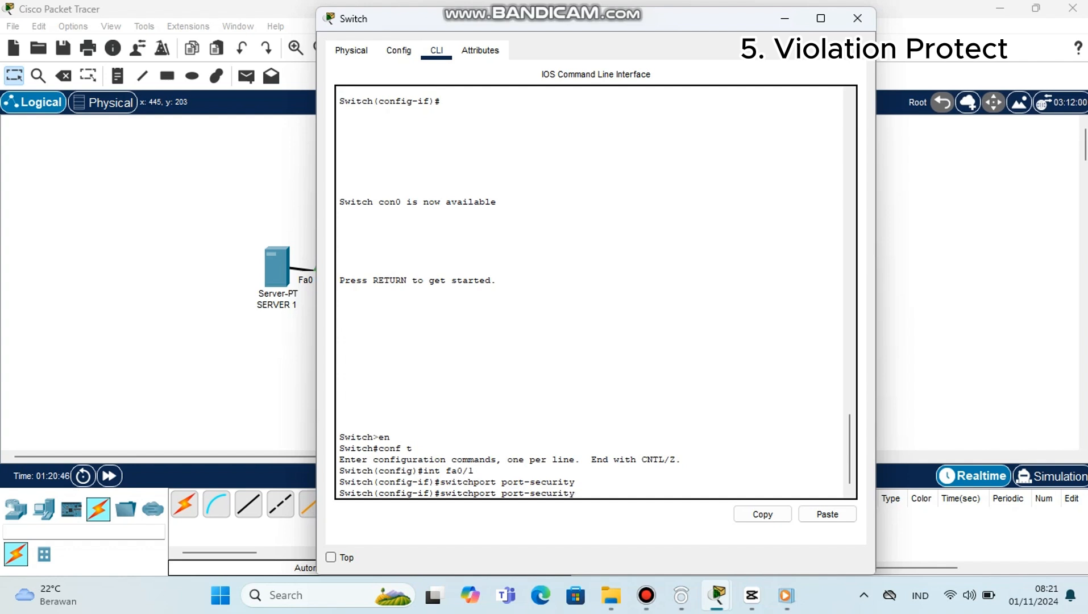
{"action": "type", "text": " mac-address sticky"}
{"action": "key", "text": "Return"}
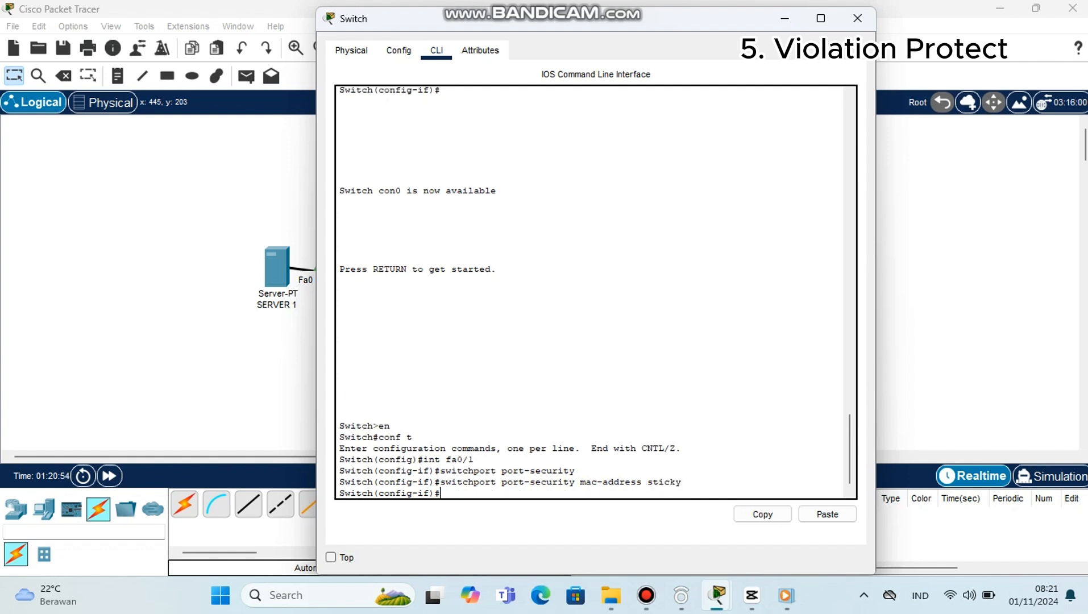
Step: Limit fa0/1 to one secure MAC address with switchport port-security maximum 1
{"action": "type", "text": "switchport port-"}
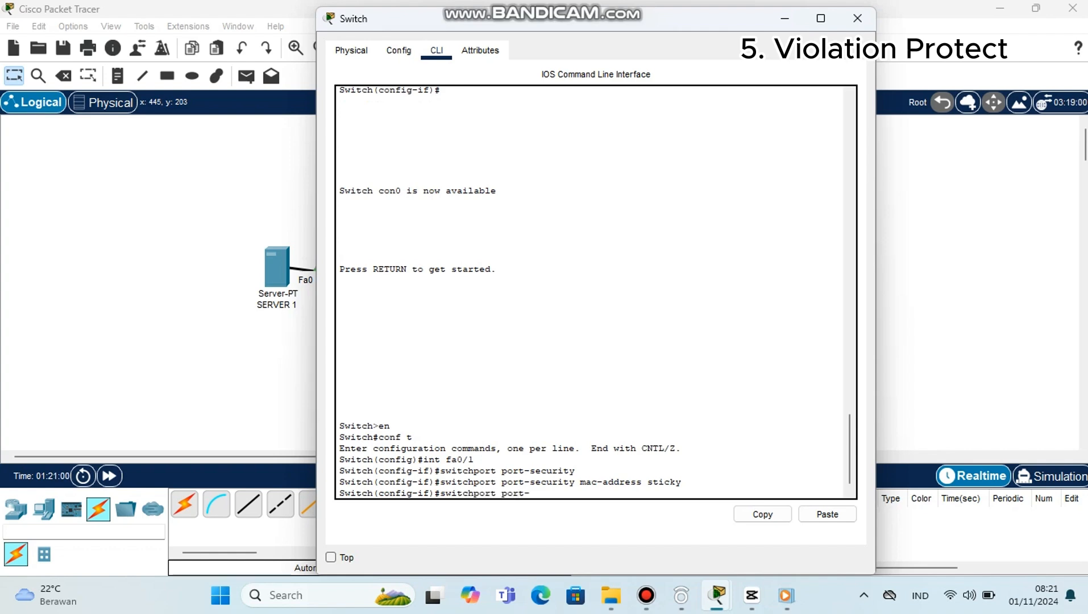
{"action": "type", "text": "security maximum 1"}
{"action": "key", "text": "Return"}
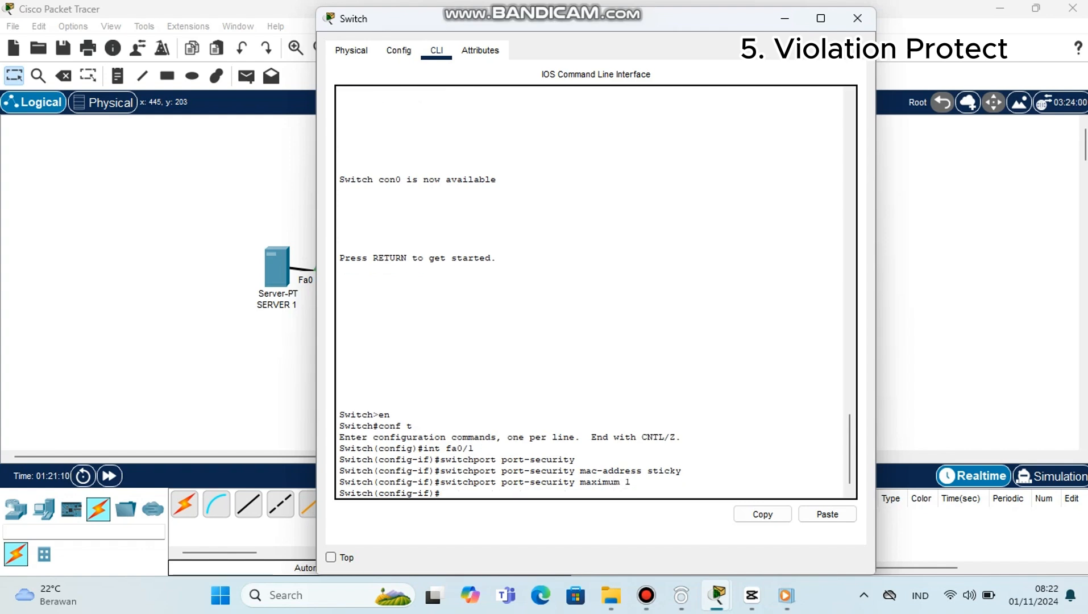
{"action": "type", "text": "switchport port"}
Step: Set the fa0/1 violation mode to protect with switchport port-security violation protect
{"action": "key", "text": "BackSpace"}
{"action": "type", "text": "-securi"}
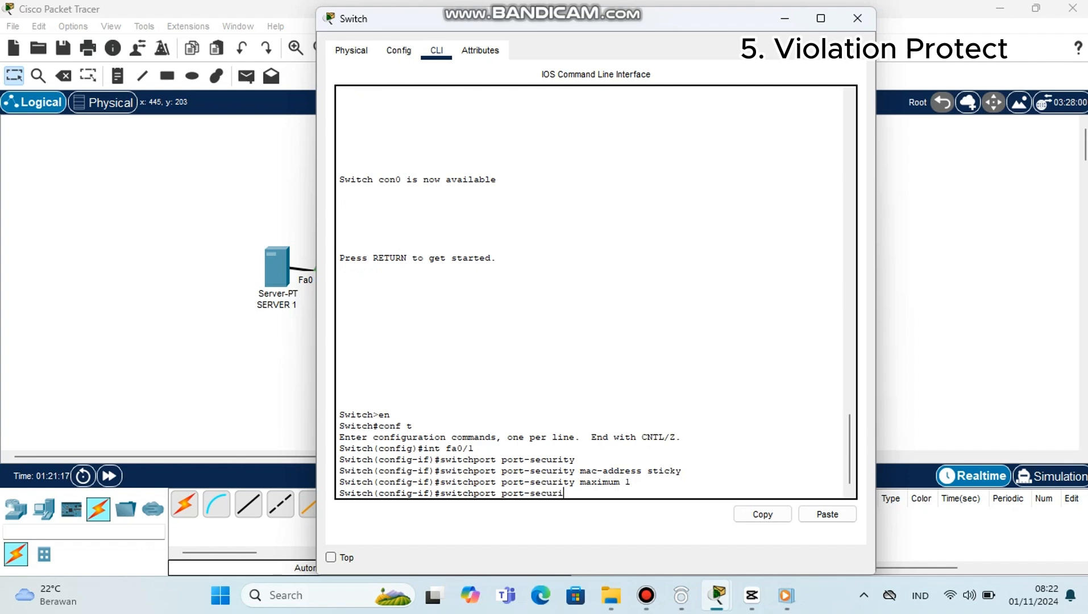
{"action": "type", "text": "ty violation prote"}
{"action": "type", "text": "ct"}
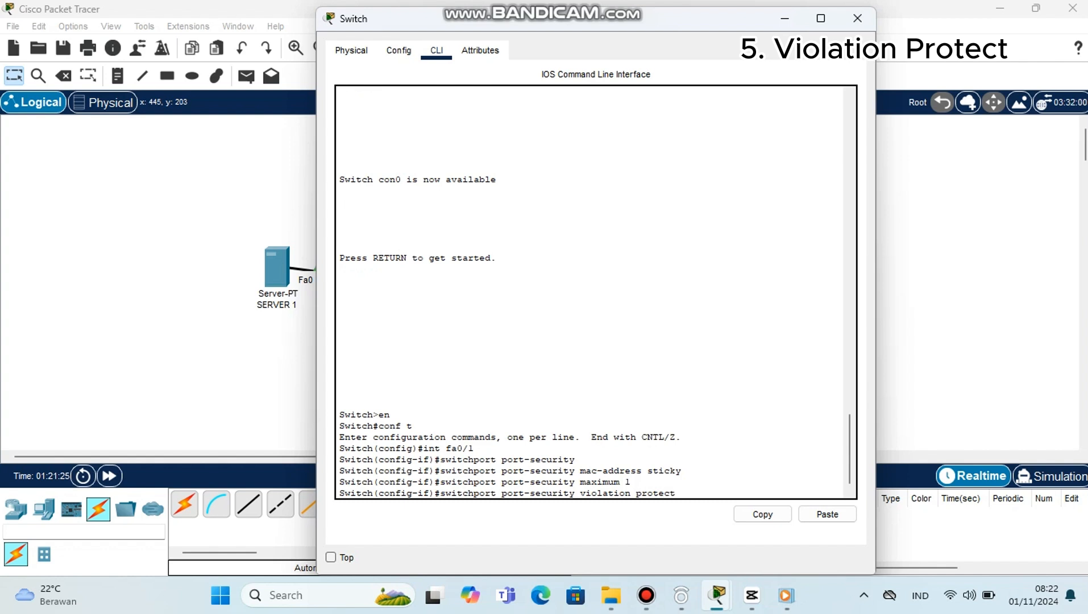
{"action": "key", "text": "Return"}
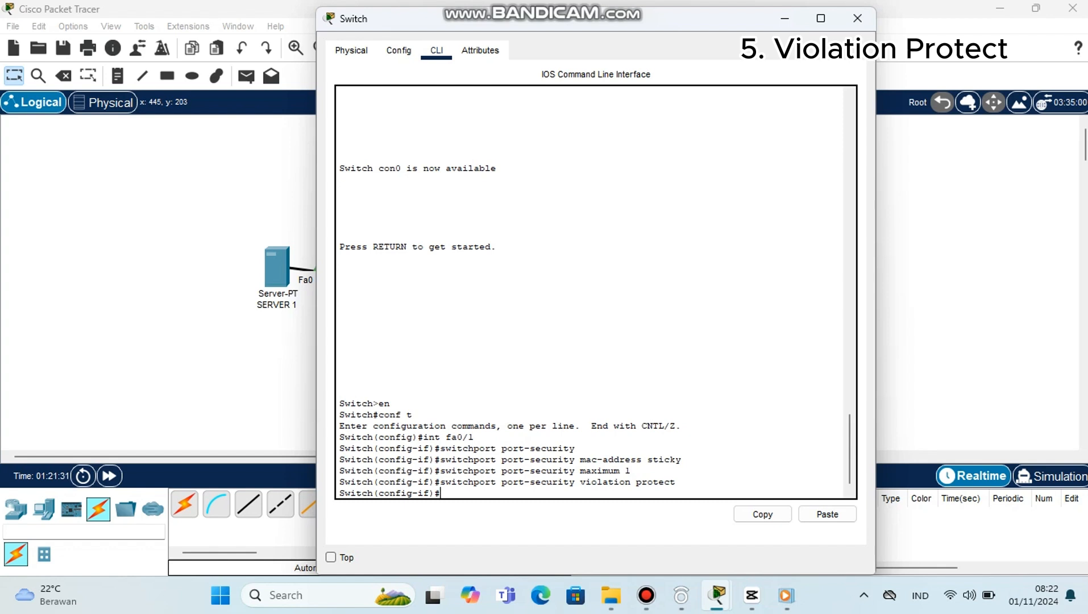
Step: List the available port-security violation modes using the CLI help on switchport port-security violation
{"action": "type", "text": "switchport port-security"}
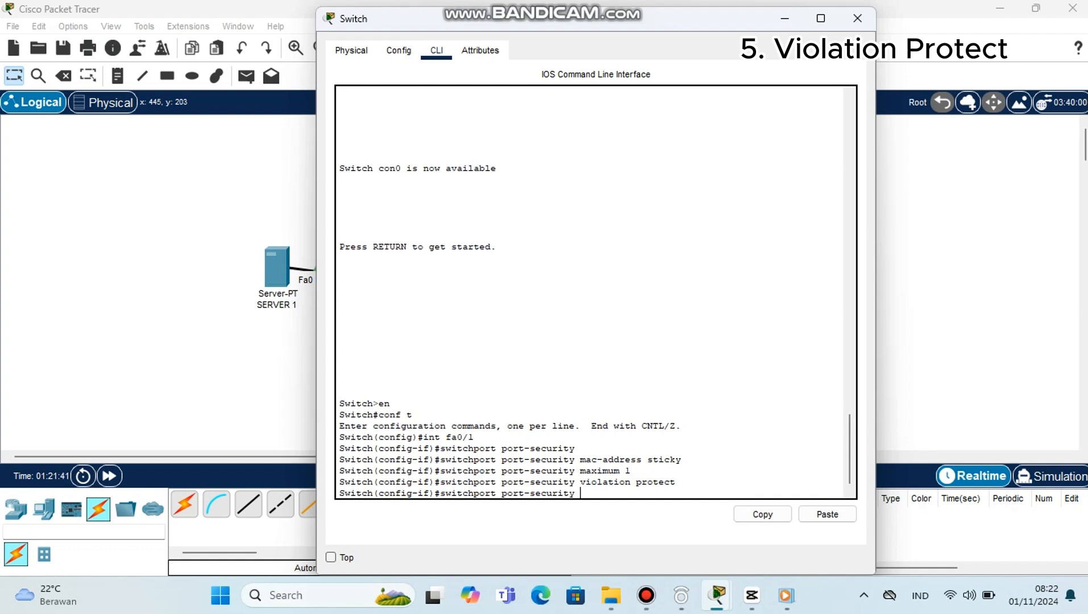
{"action": "type", "text": " violation ?"}
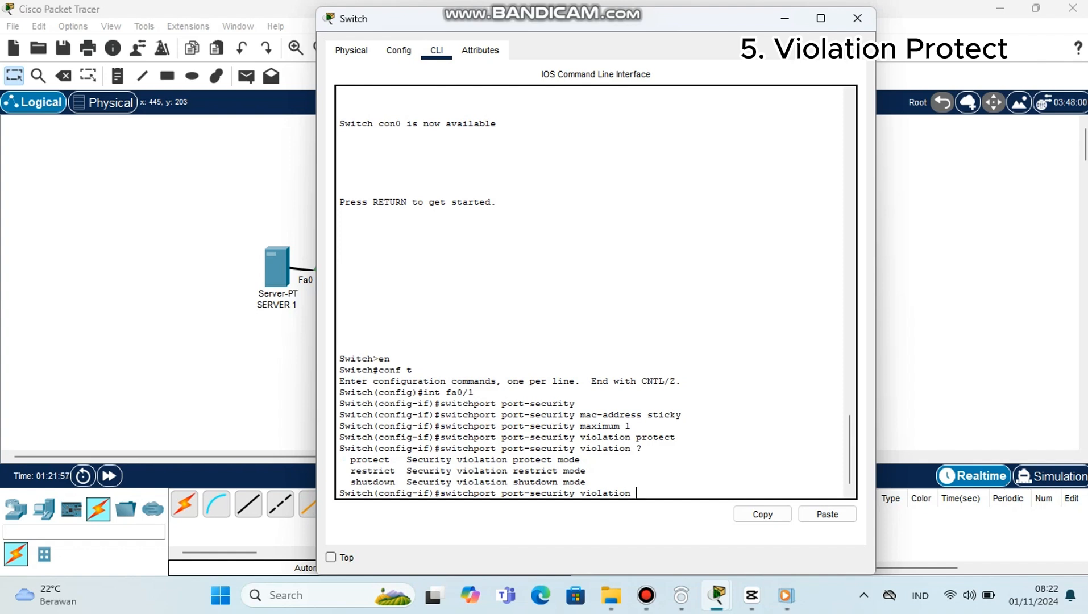
{"action": "key", "text": "Return"}
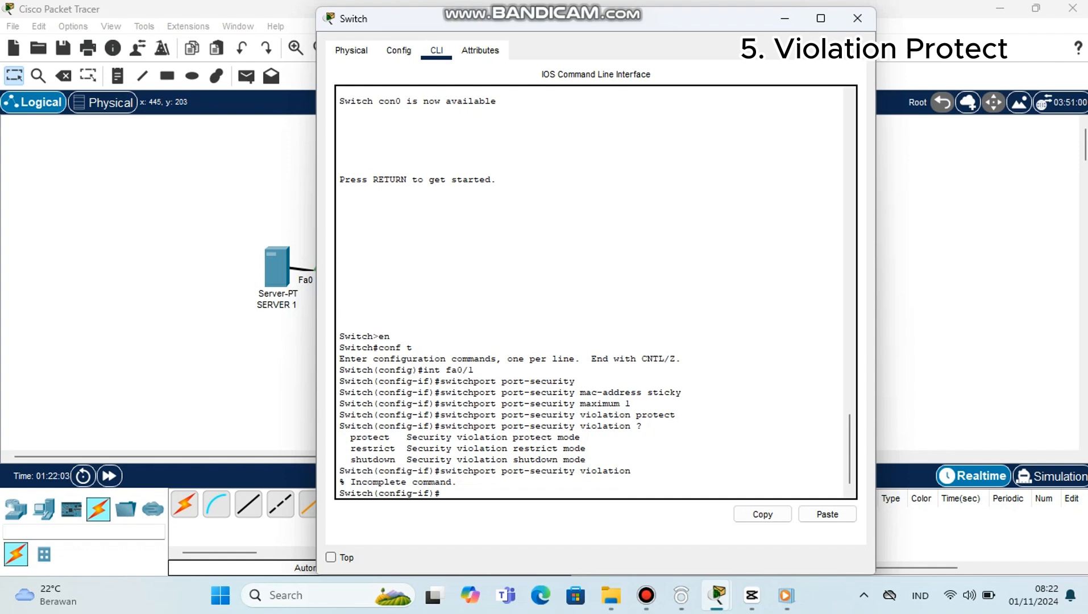
Step: Display the port-security status of interface fa0/1 with do show port-security int fa0/1
{"action": "type", "text": "do show port-security"}
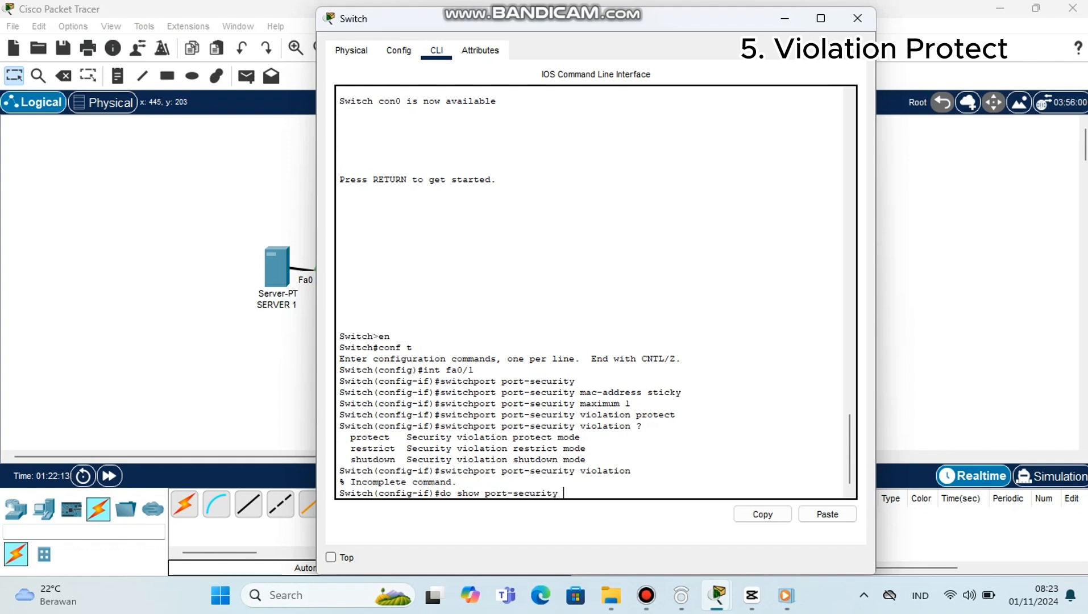
{"action": "type", "text": " int fa0/1"}
{"action": "key", "text": "Return"}
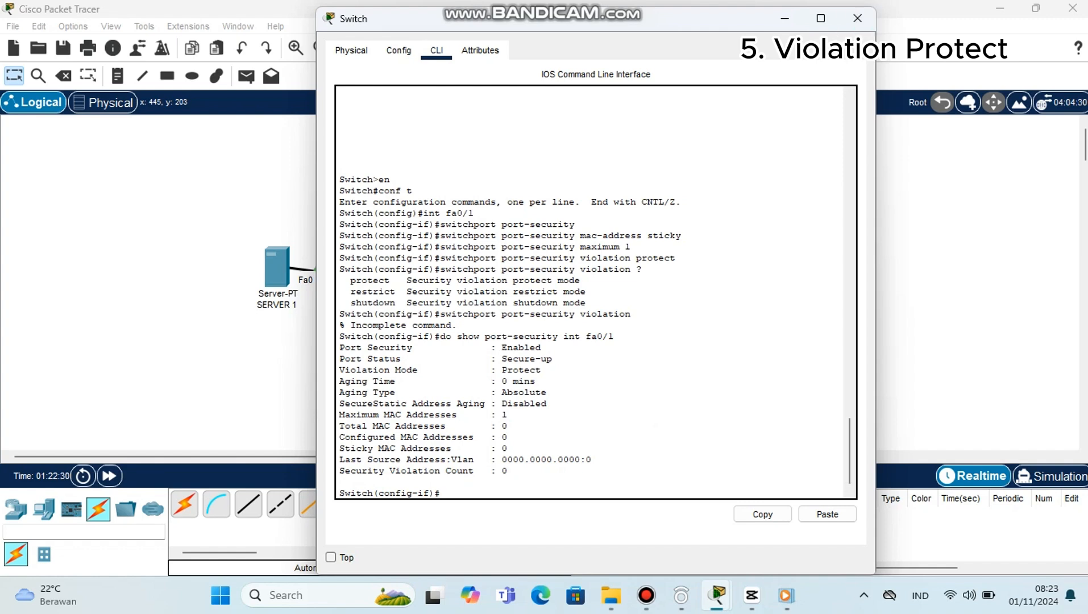
Step: Close the switch window and send a simple PDU from SERVER 1 to CLIENT
{"action": "left_click", "coordinate": [858, 18]}
{"action": "left_click", "coordinate": [246, 76]}
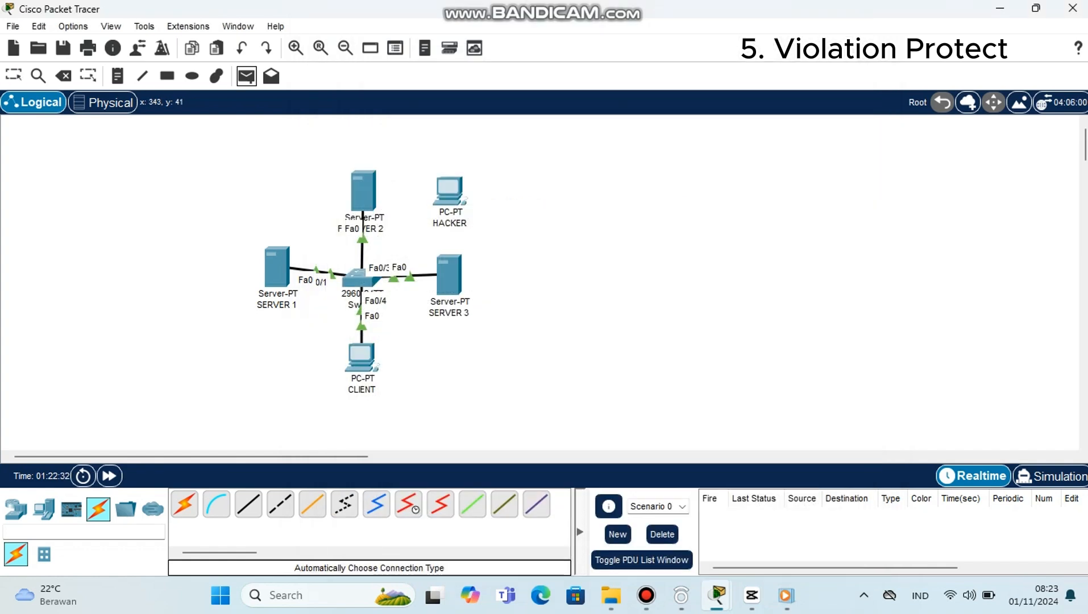
{"action": "left_click", "coordinate": [277, 267]}
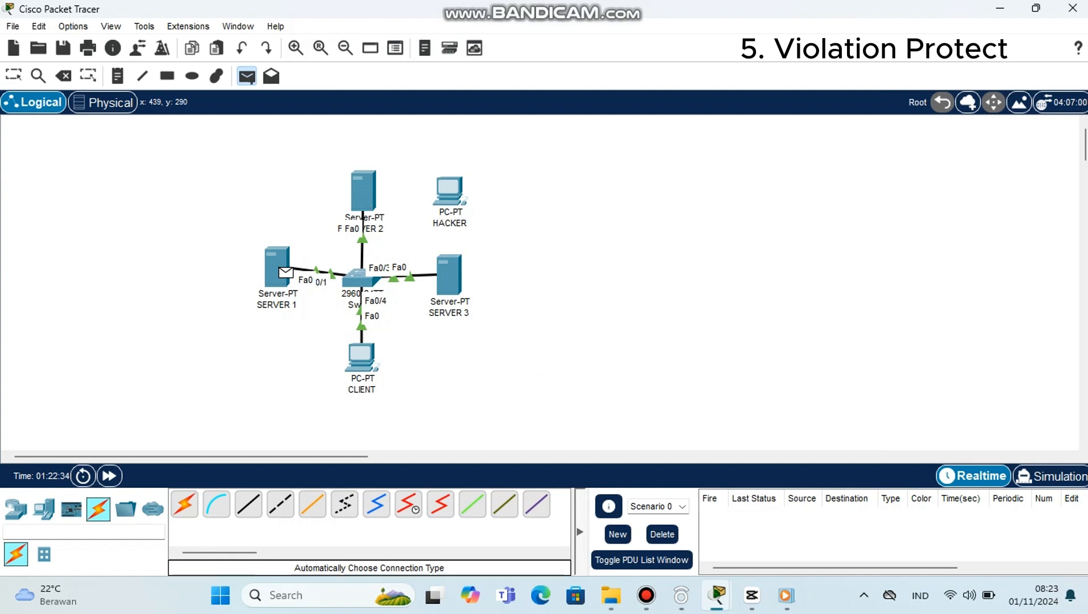
{"action": "left_click", "coordinate": [361, 356]}
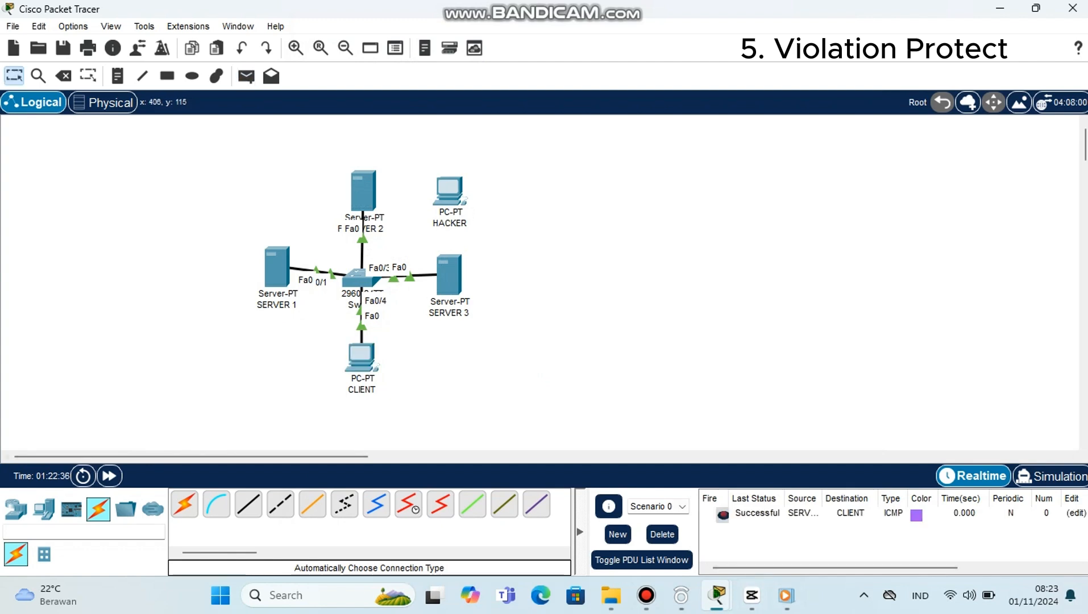
Step: Send simple PDUs from SERVER 1 to SERVER 2 and from SERVER 3 to SERVER 1
{"action": "key", "text": "p"}
{"action": "left_click", "coordinate": [277, 267]}
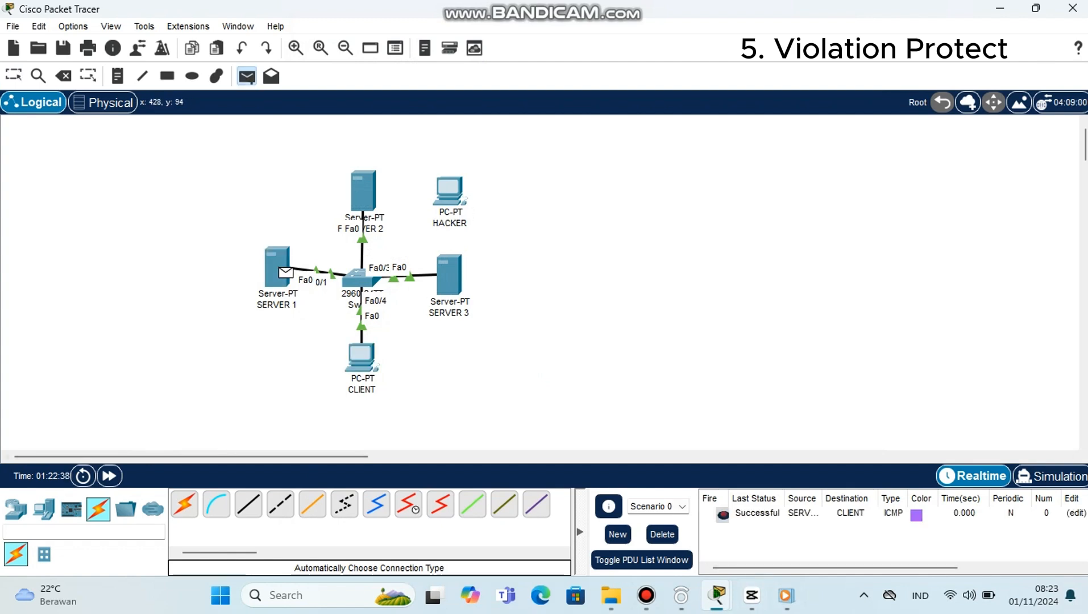
{"action": "left_click", "coordinate": [363, 190]}
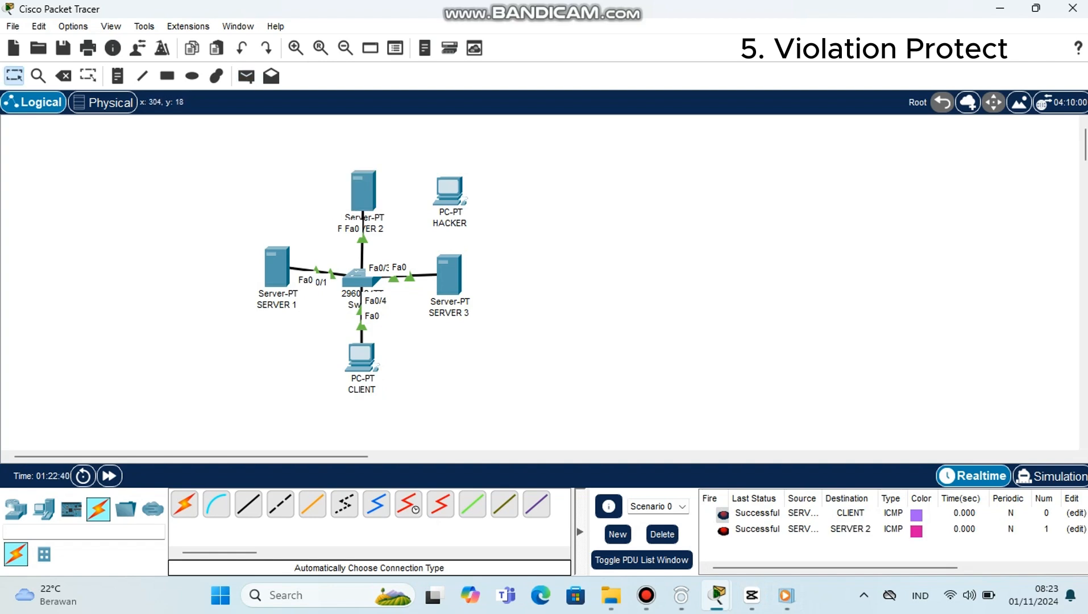
{"action": "key", "text": "p"}
{"action": "left_click", "coordinate": [449, 274]}
{"action": "left_click", "coordinate": [277, 267]}
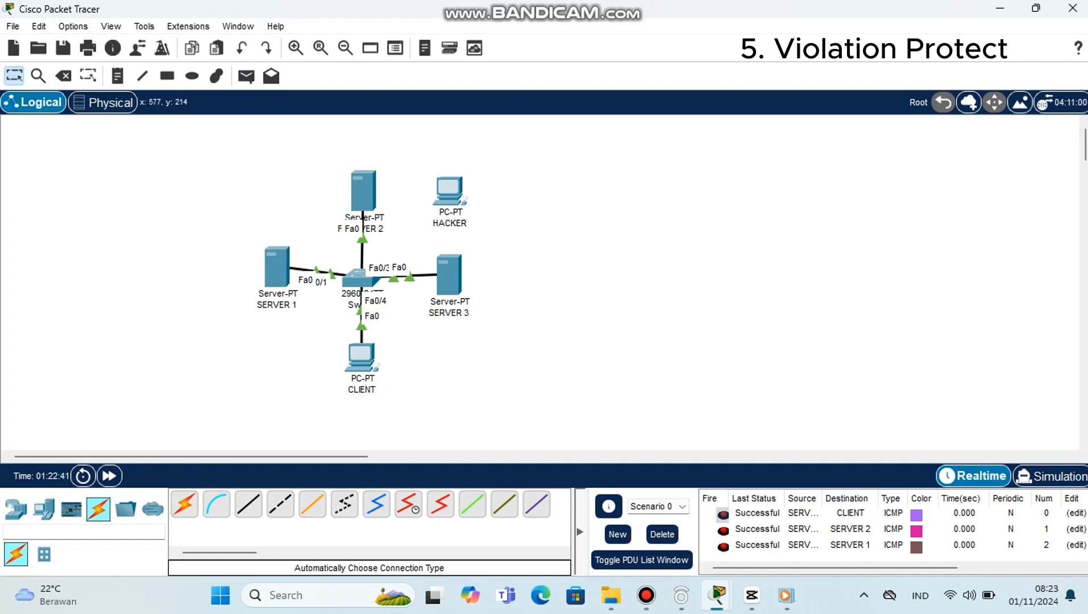
Step: Send a simple PDU from SERVER 1 to SERVER 3 and delete Scenario 0's PDU list
{"action": "key", "text": "p"}
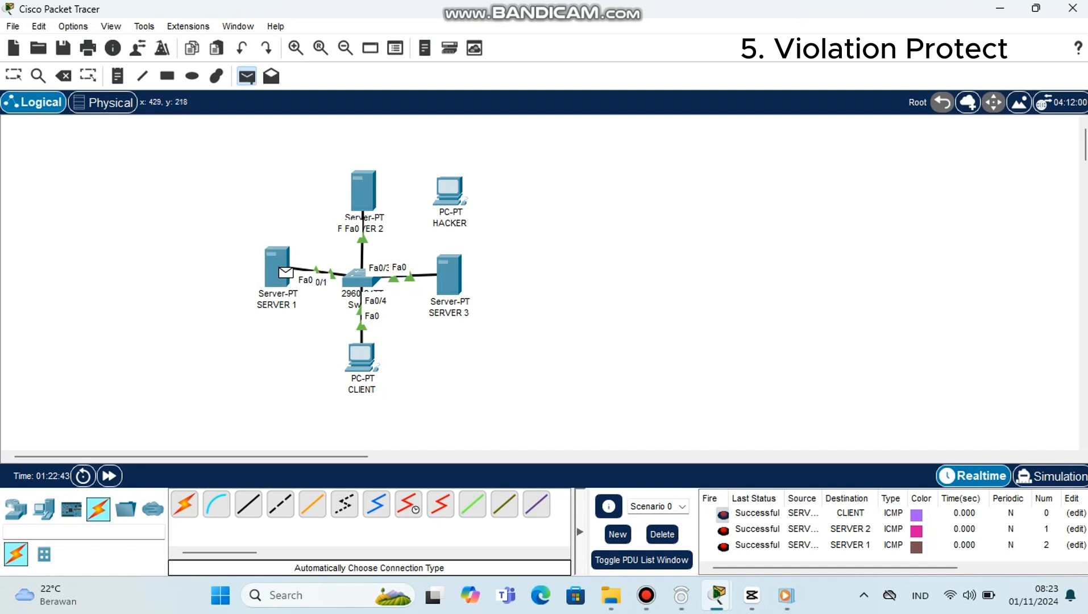
{"action": "left_click", "coordinate": [285, 273]}
{"action": "left_click", "coordinate": [449, 275]}
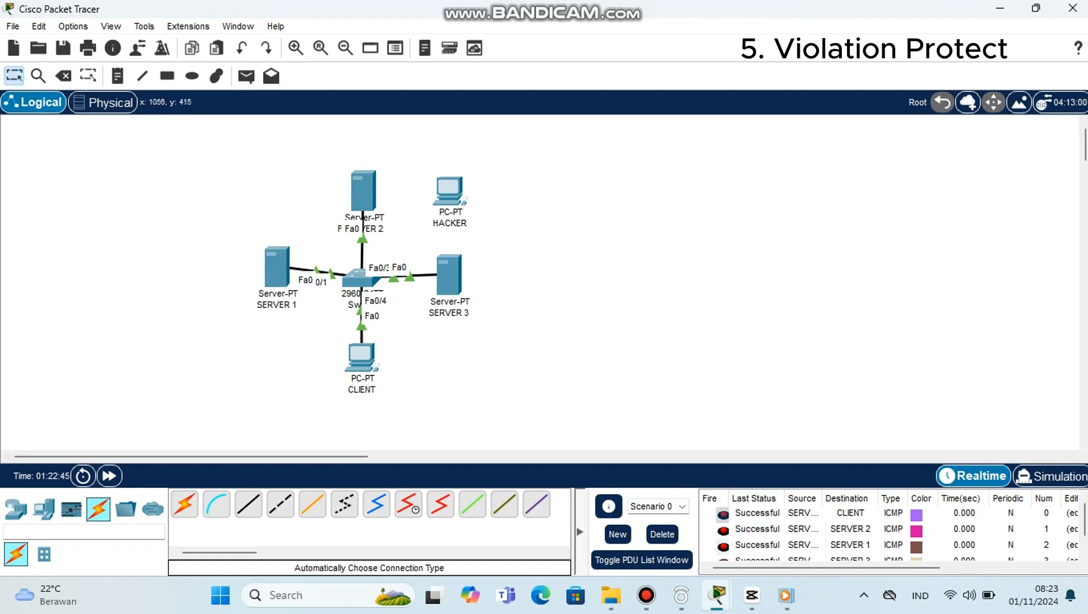
{"action": "left_click", "coordinate": [661, 534]}
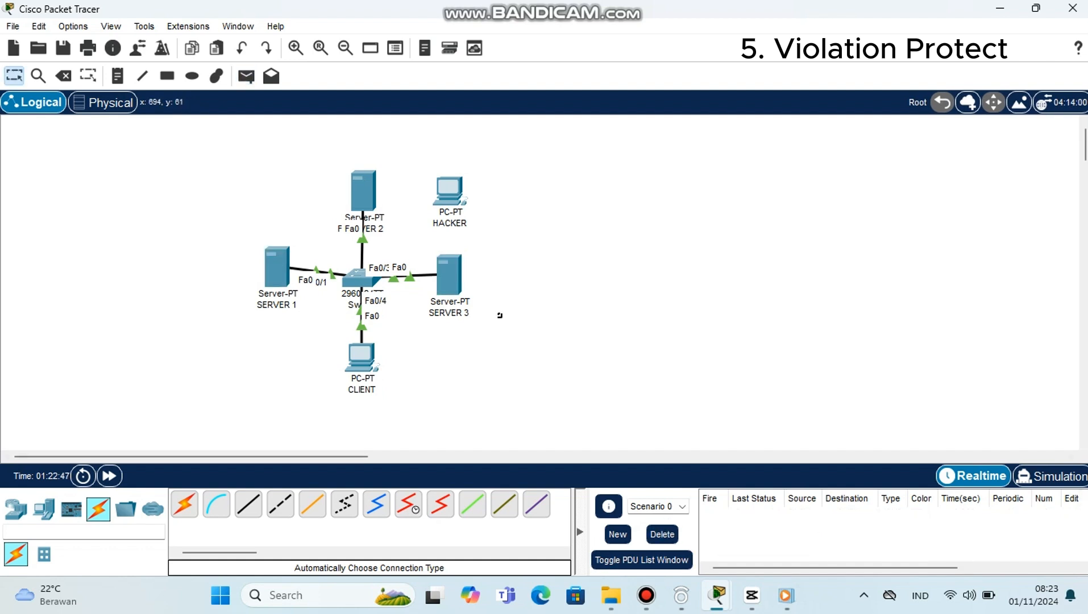
Step: Move the HACKER PC below SERVER 1 and reconnect SERVER 1's end of the switch cable to HACKER's FastEthernet0
{"action": "left_click_drag", "start_coordinate": [449, 191], "coordinate": [279, 345]}
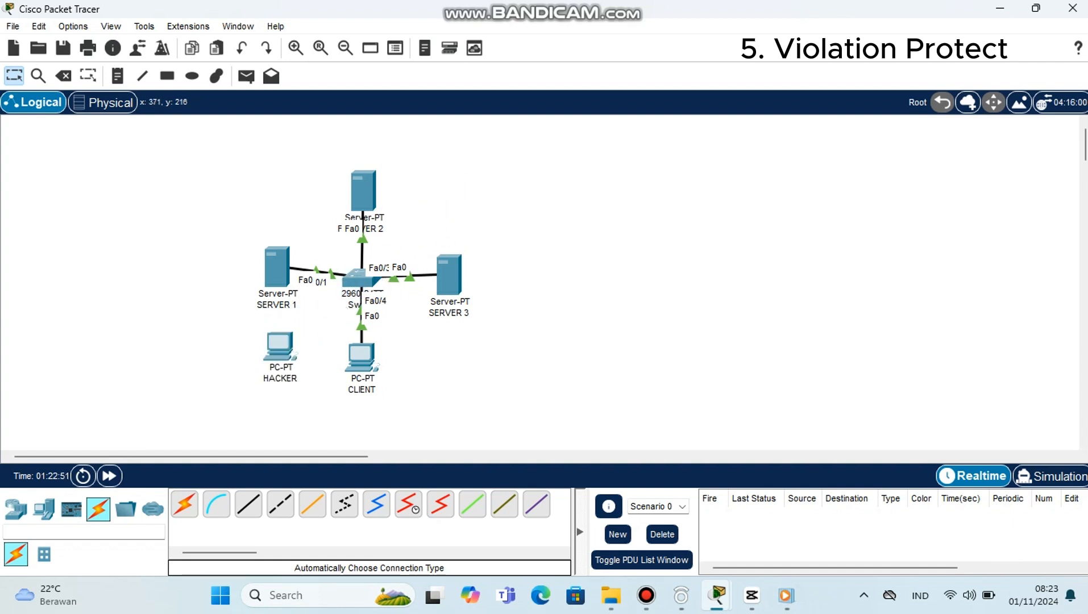
{"action": "left_click", "coordinate": [312, 268]}
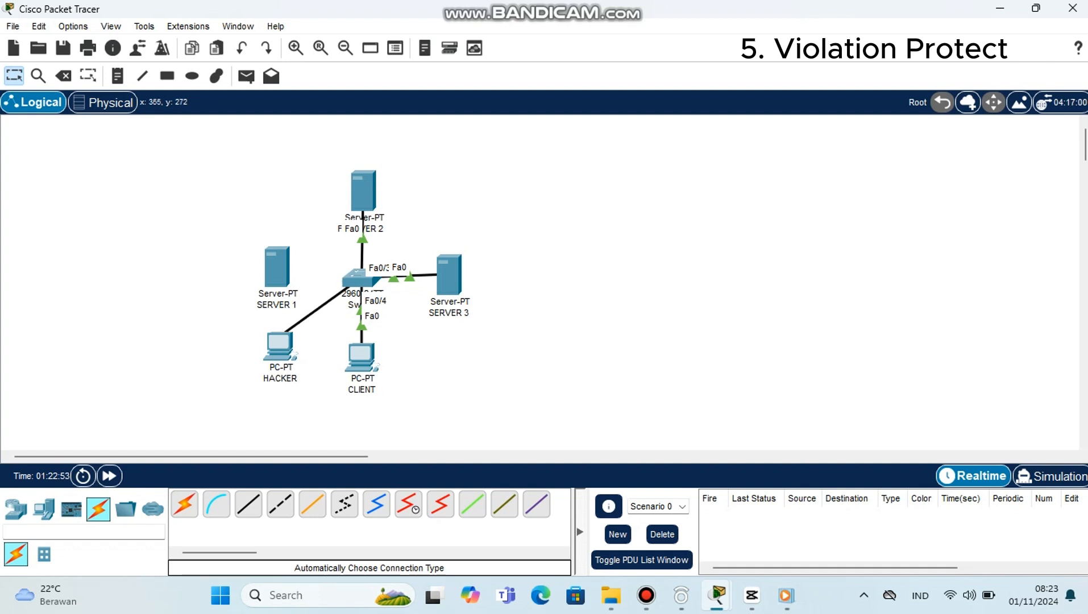
{"action": "left_click", "coordinate": [278, 342]}
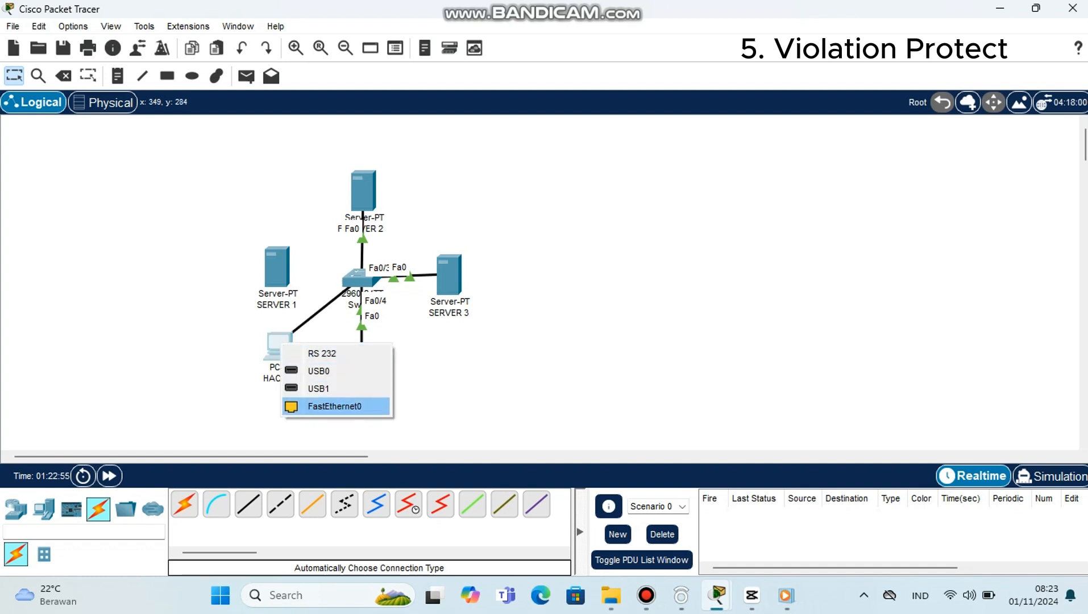
{"action": "left_click", "coordinate": [310, 405]}
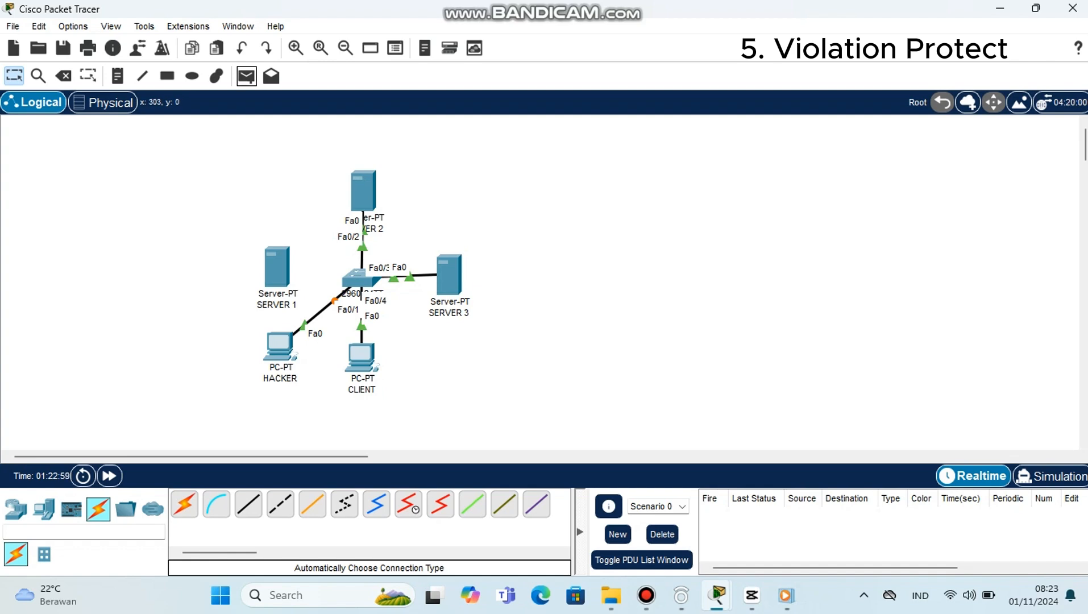
Step: Send simple PDUs from HACKER to CLIENT, SERVER 3 and SERVER 2
{"action": "left_click", "coordinate": [246, 75]}
{"action": "left_click", "coordinate": [284, 348]}
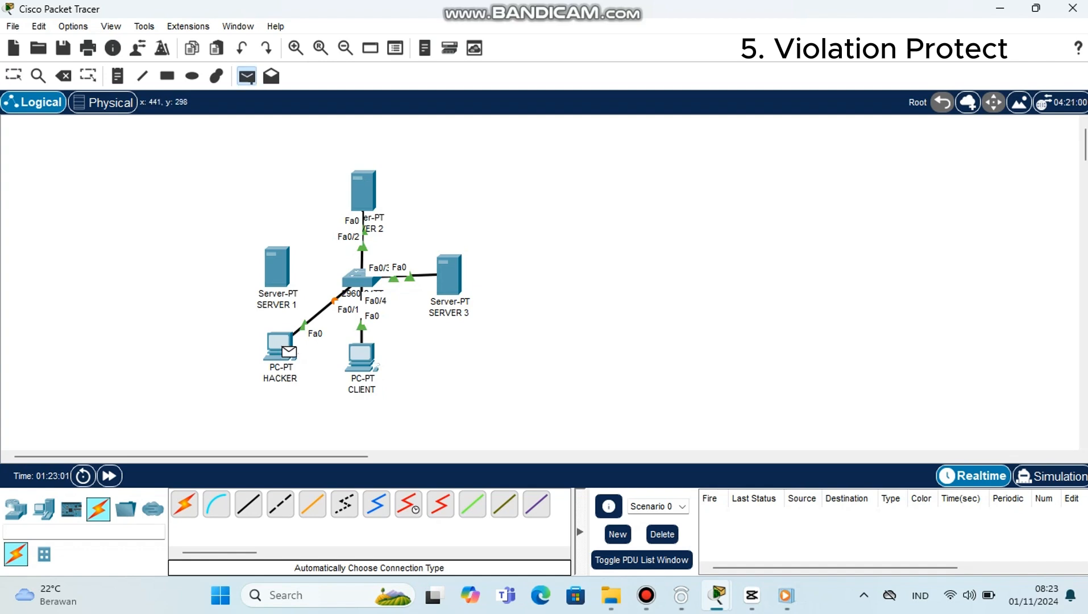
{"action": "left_click", "coordinate": [361, 355]}
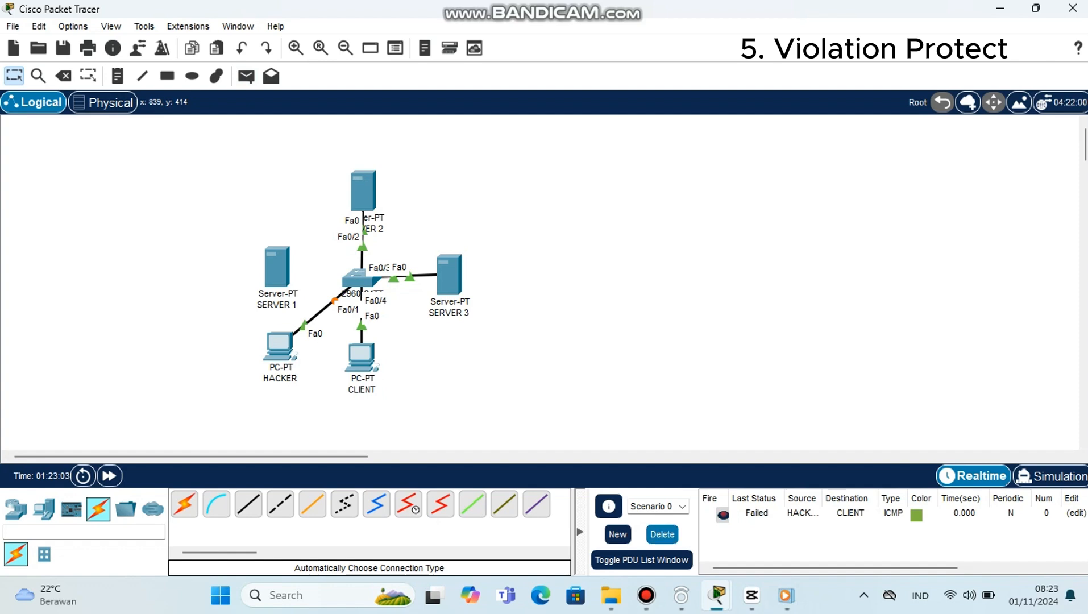
{"action": "left_click", "coordinate": [246, 75]}
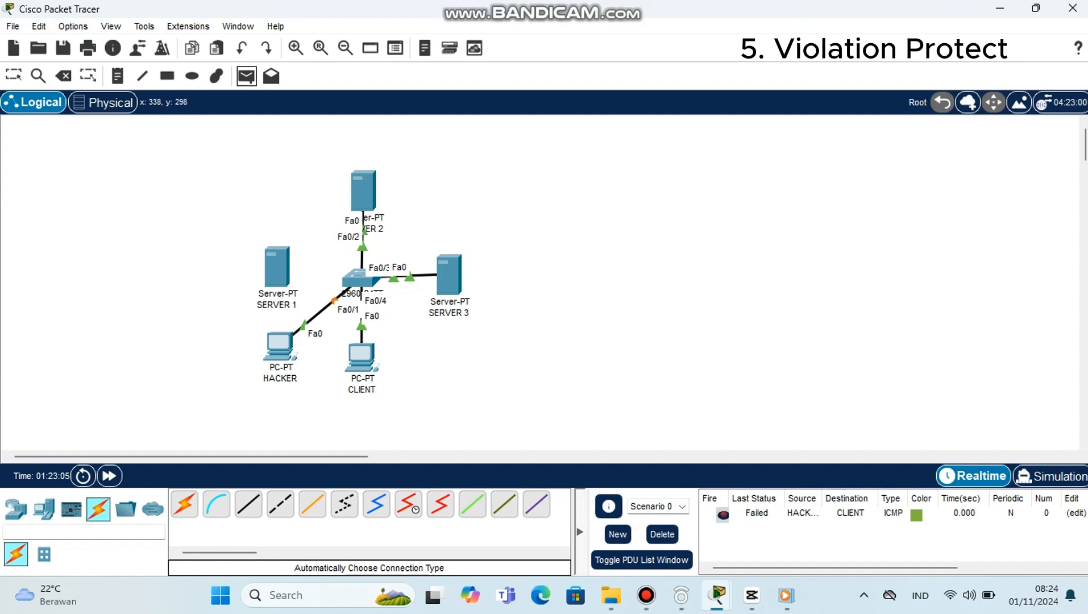
{"action": "left_click", "coordinate": [288, 350]}
{"action": "left_click", "coordinate": [449, 275]}
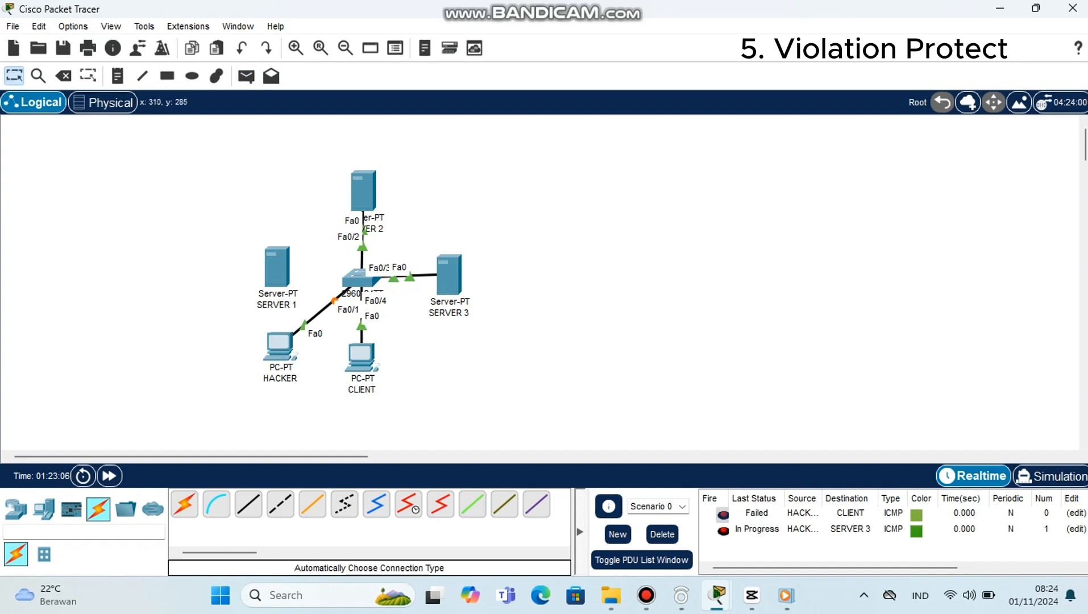
{"action": "left_click", "coordinate": [246, 75]}
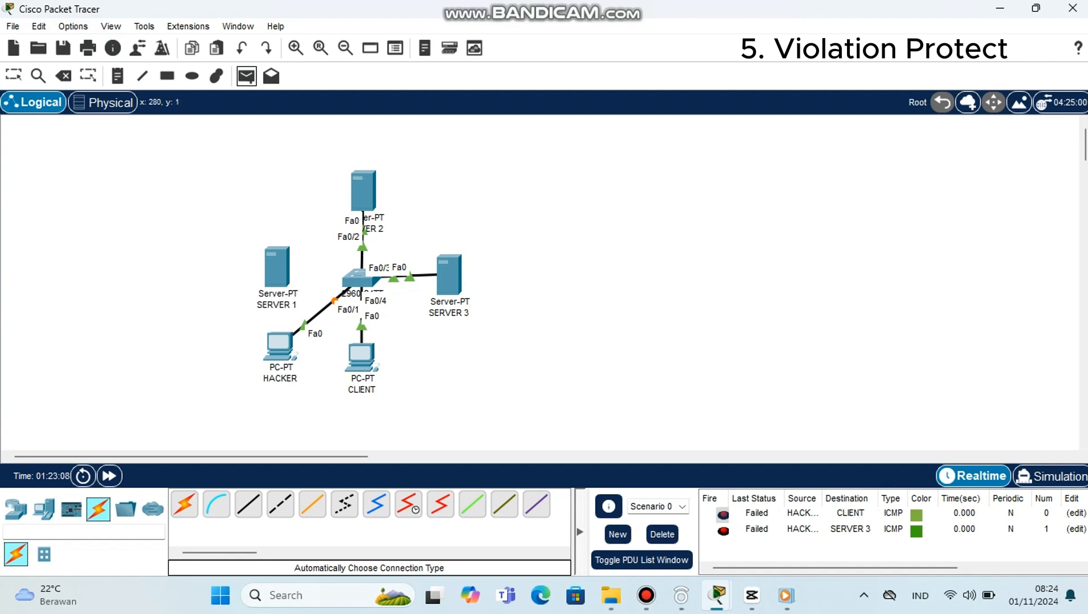
{"action": "left_click", "coordinate": [288, 350]}
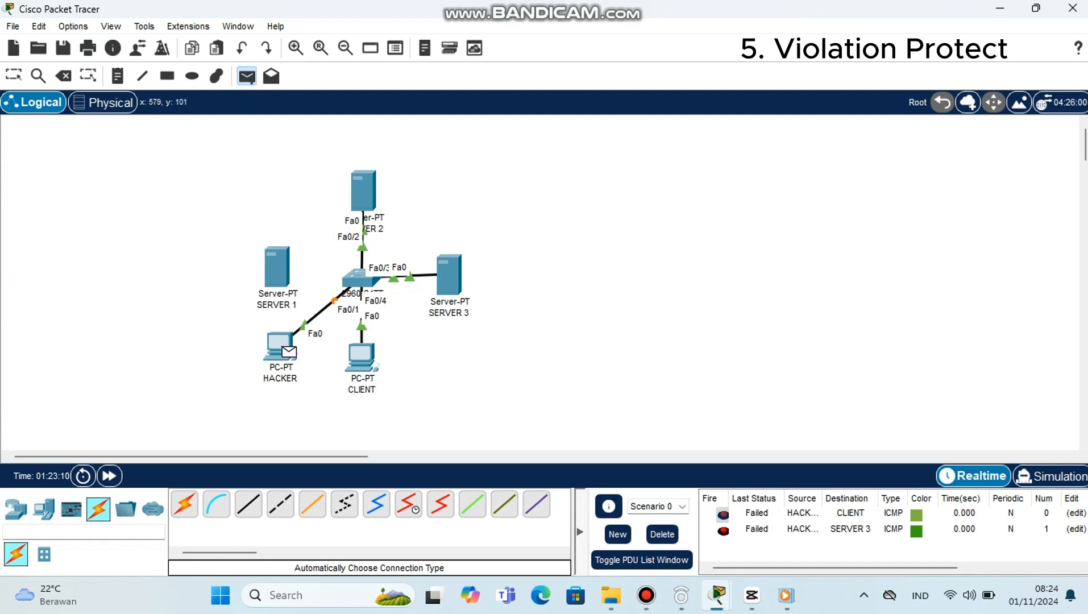
{"action": "left_click", "coordinate": [363, 190]}
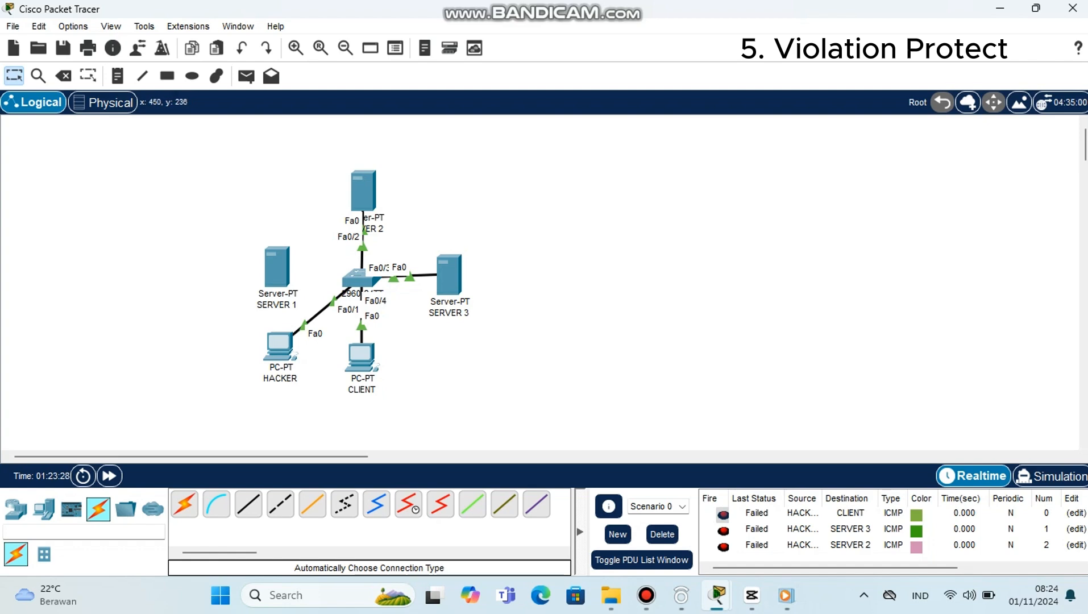
Step: Display the port-security status of fa0/1 in the switch CLI with do show port-security int fa0/1
{"action": "left_click", "coordinate": [358, 279]}
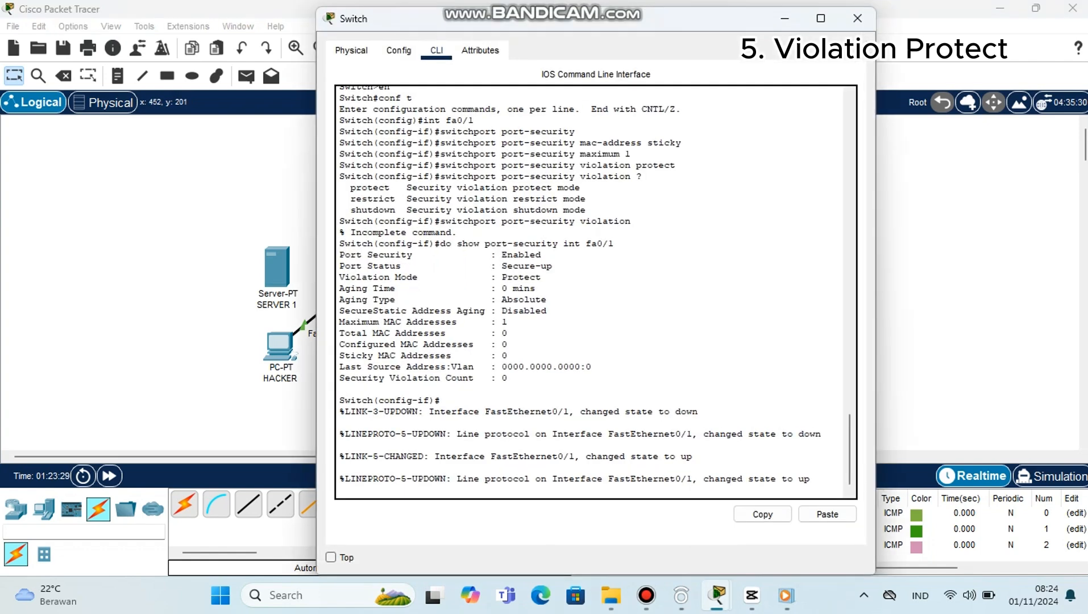
{"action": "key", "text": "Return"}
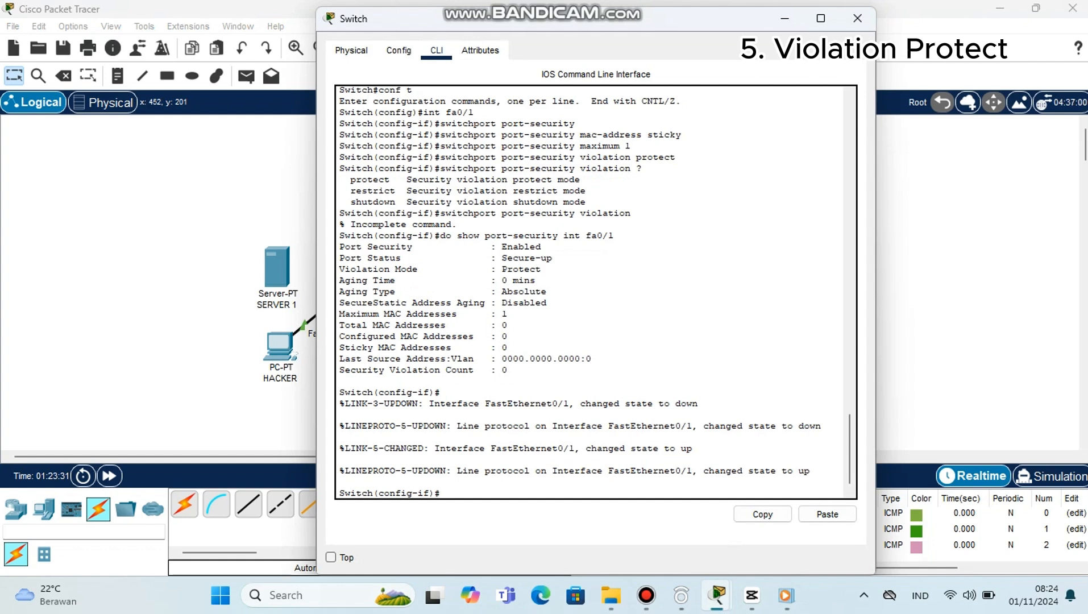
{"action": "type", "text": "do show port-security in"}
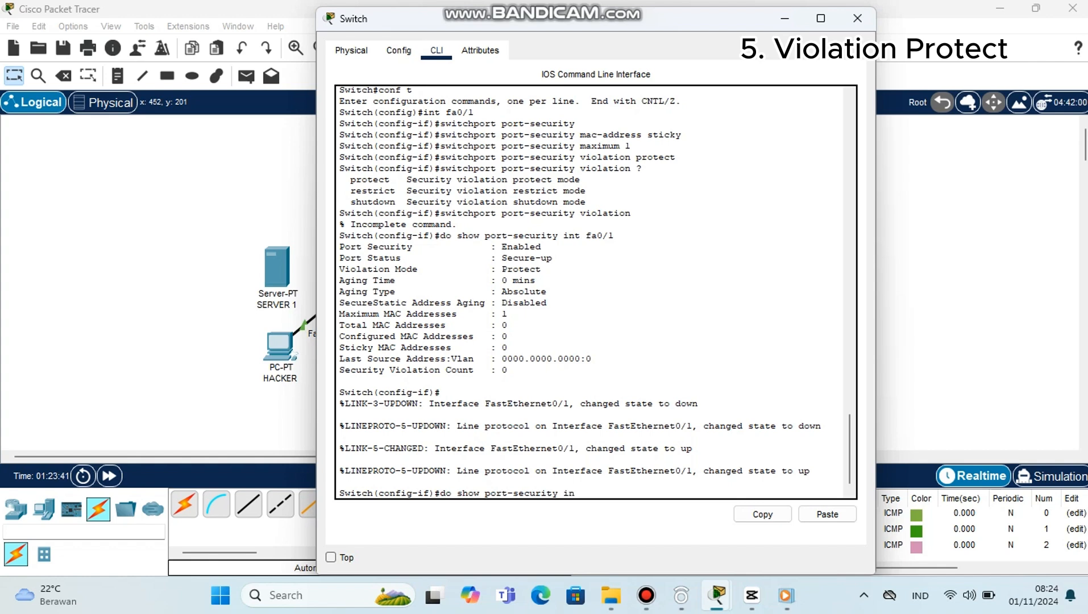
{"action": "type", "text": "t fa0/1"}
{"action": "key", "text": "Return"}
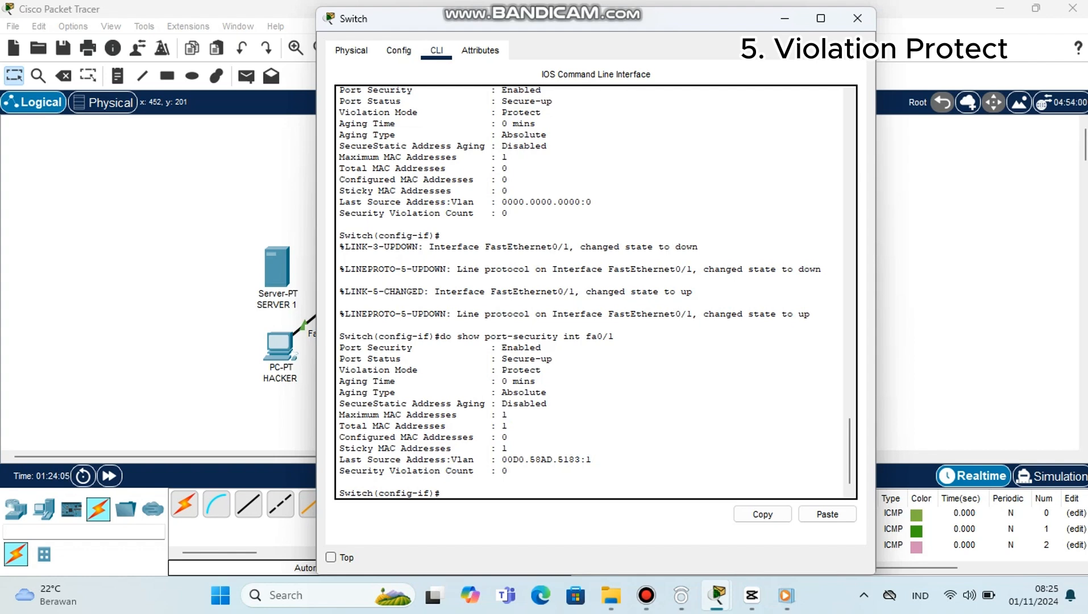
Step: Clear the PDU list and move HACKER's end of the fa0/1 cable back to SERVER 1
{"action": "left_click", "coordinate": [857, 18]}
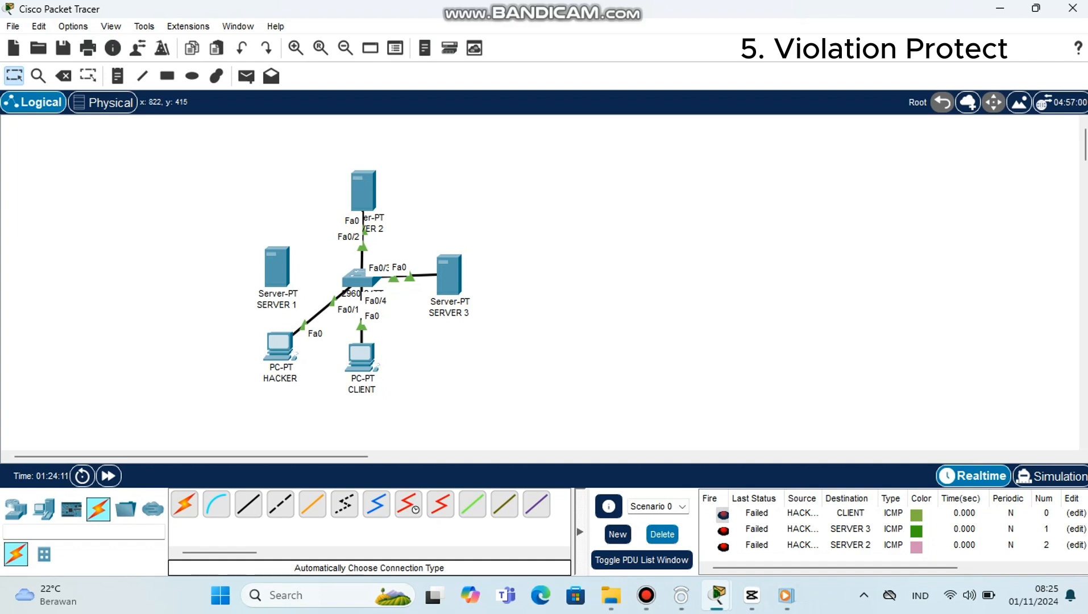
{"action": "left_click", "coordinate": [662, 534]}
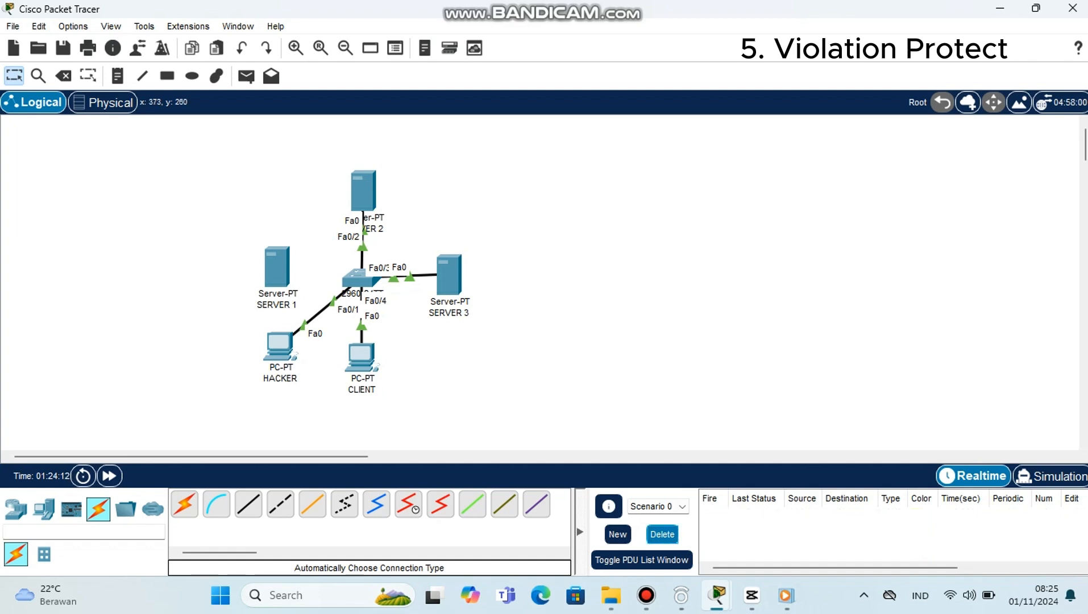
{"action": "left_click", "coordinate": [305, 326]}
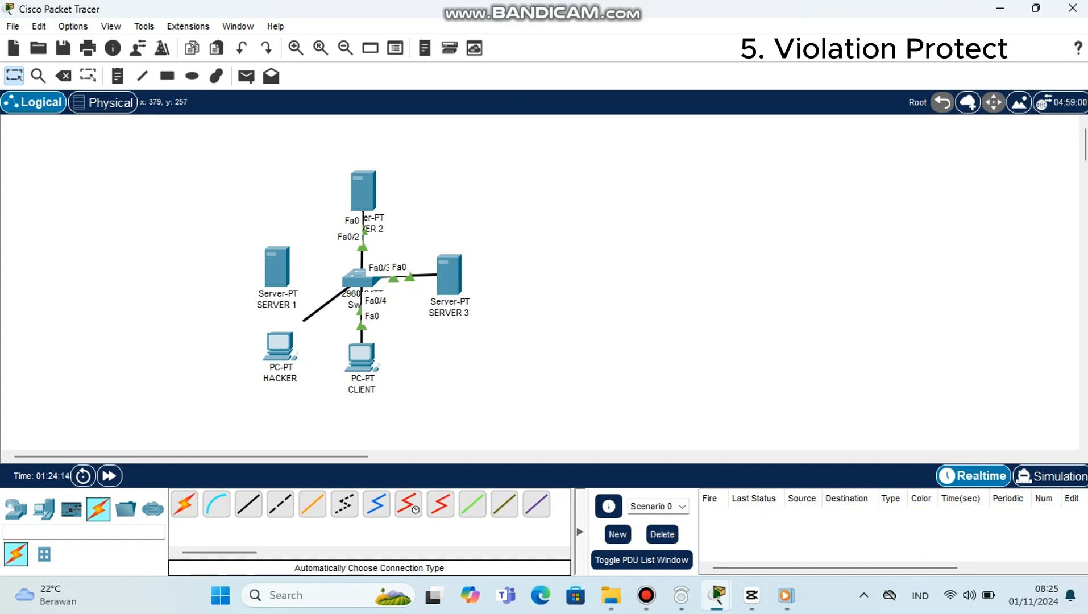
{"action": "left_click", "coordinate": [285, 272]}
{"action": "left_click", "coordinate": [338, 282]}
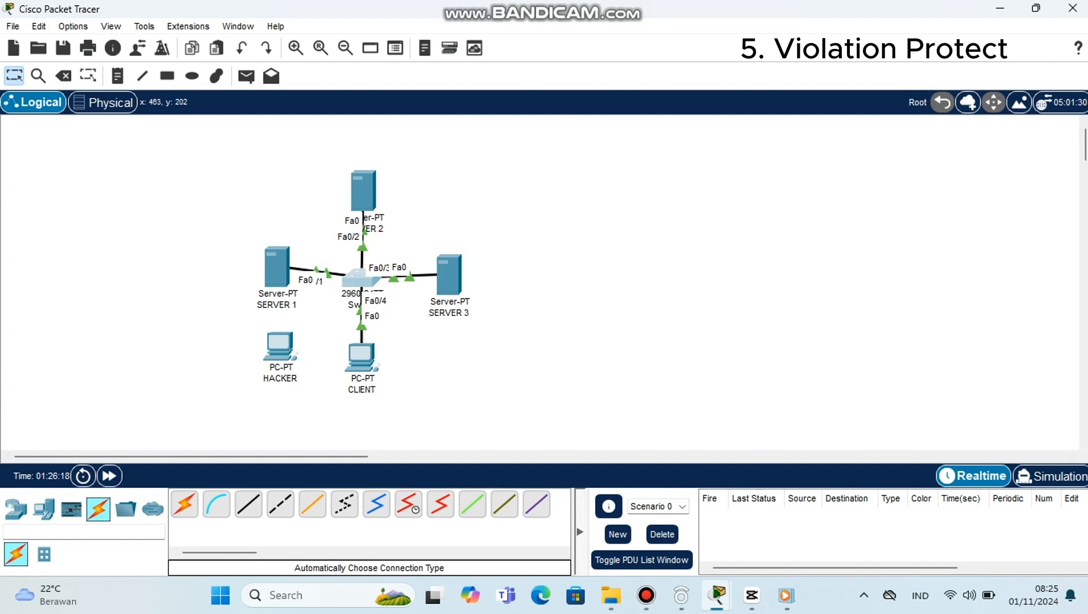
Step: Open the switch CLI and leave interface configuration mode with exit
{"action": "left_click", "coordinate": [358, 278]}
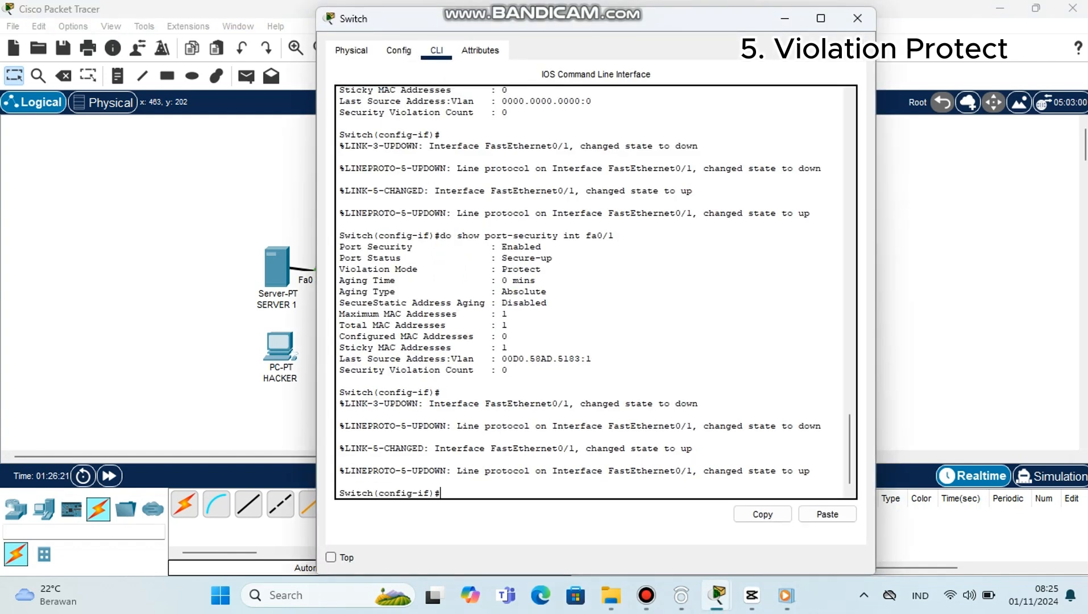
{"action": "type", "text": "exit"}
{"action": "key", "text": "Return"}
Step: Query the protected interface's port-security status from global configuration mode using do show port-security
{"action": "type", "text": "do"}
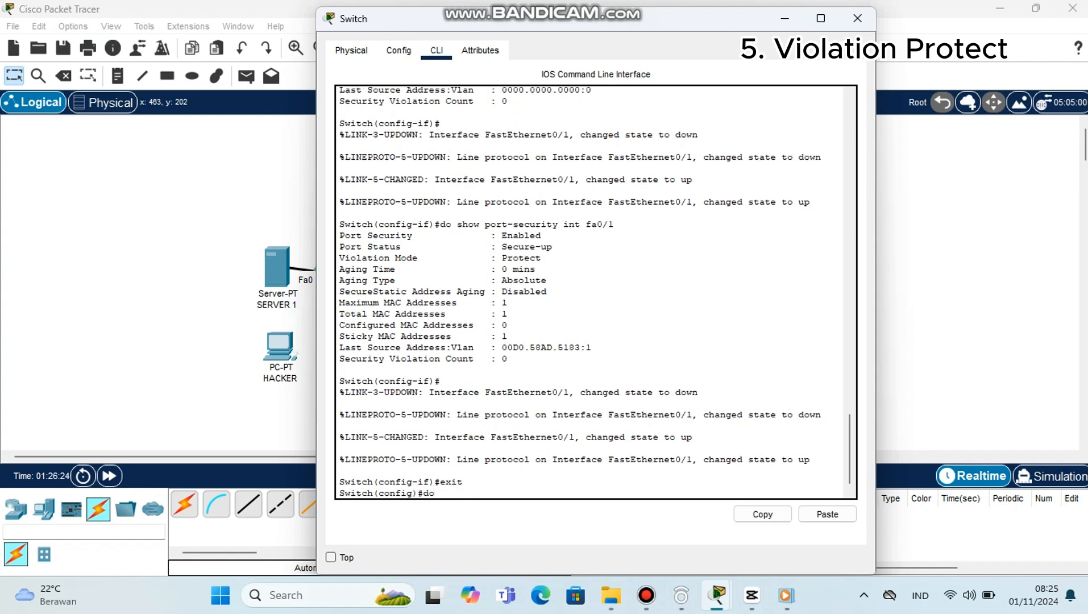
{"action": "type", "text": "show port-se"}
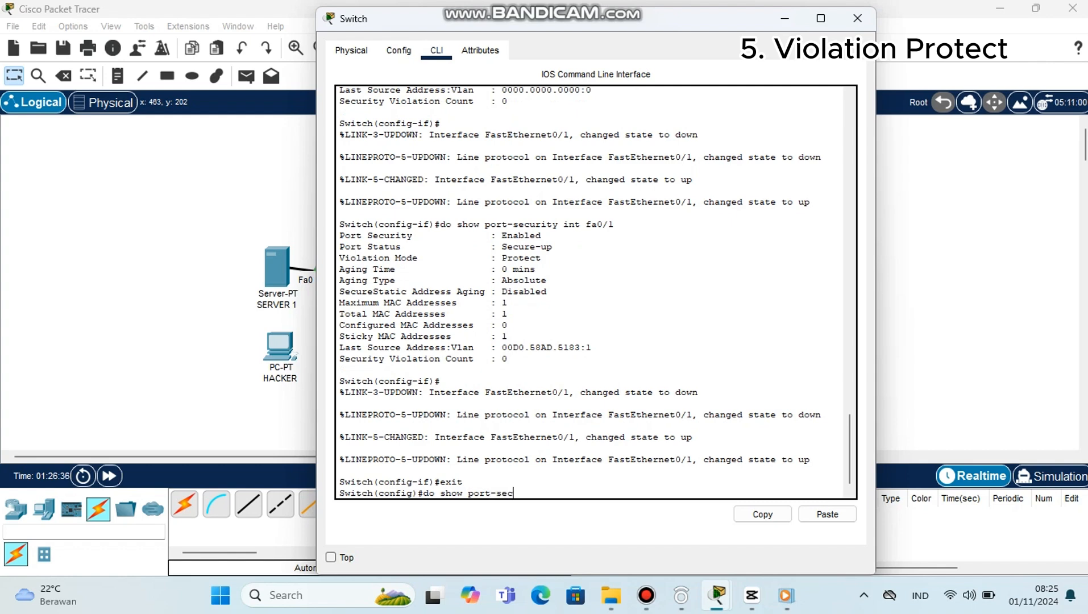
{"action": "type", "text": "curit"}
{"action": "type", "text": "y"}
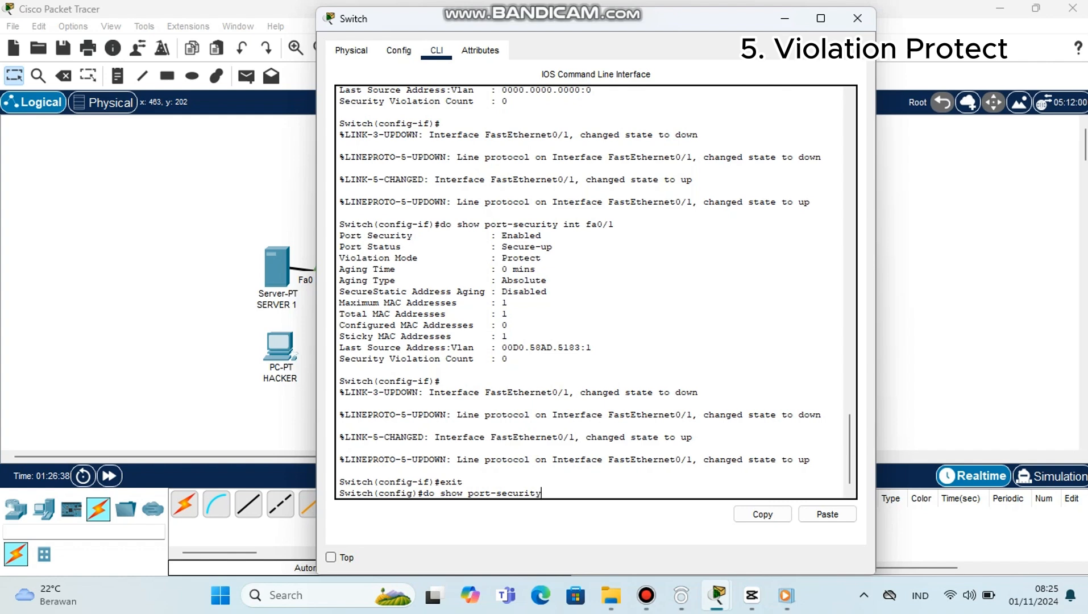
{"action": "type", "text": " int"}
{"action": "key", "text": "BackSpace"}
{"action": "type", "text": "fa0/1"}
{"action": "key", "text": "Return"}
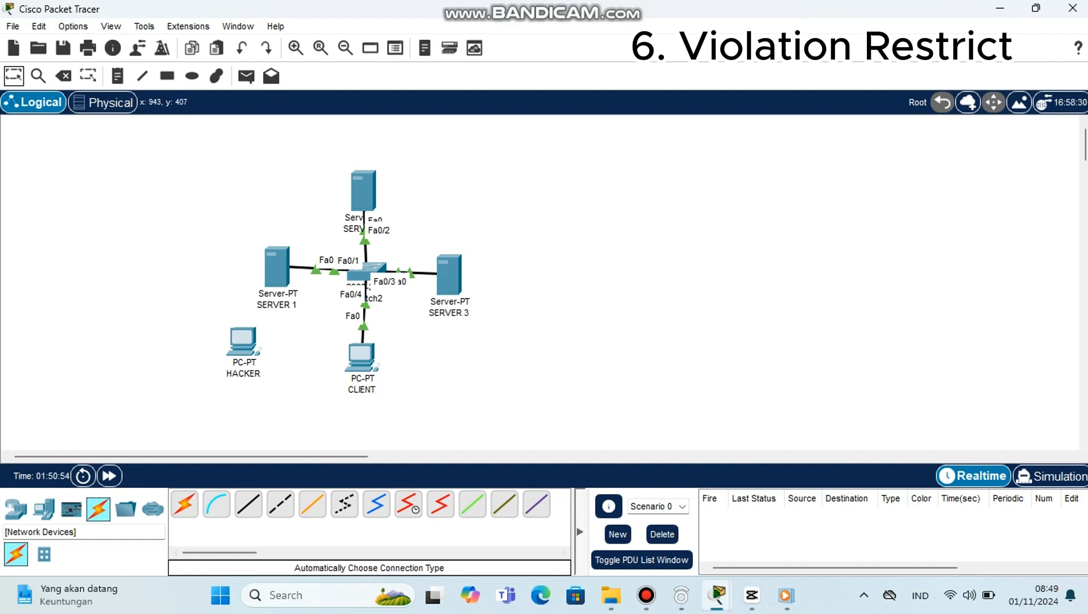
Step: Add a Server-PT end device to the workspace between HACKER and CLIENT
{"action": "left_click", "coordinate": [16, 509]}
{"action": "left_click", "coordinate": [44, 554]}
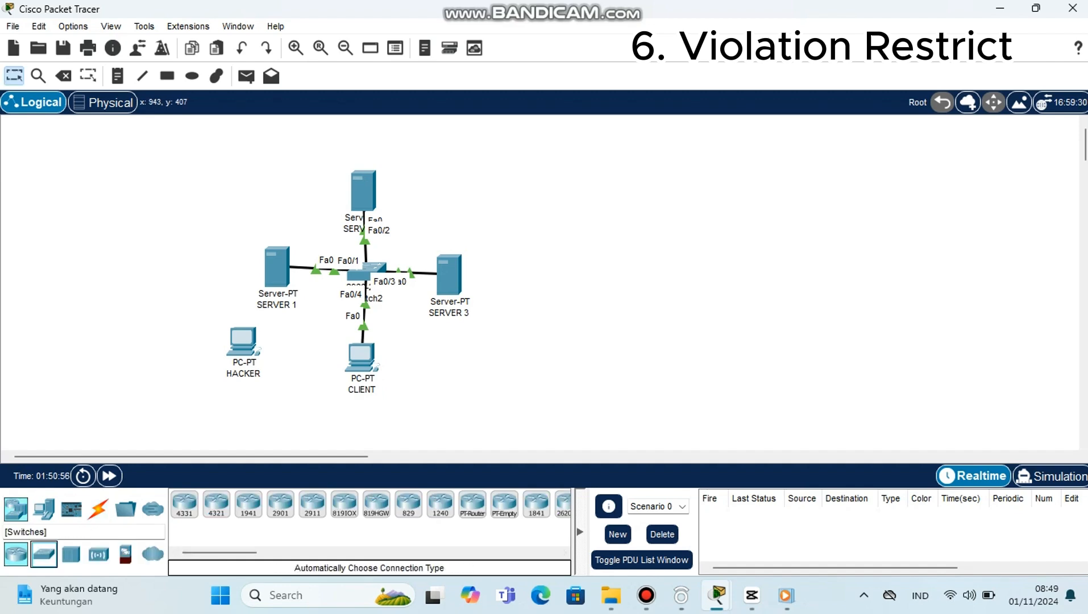
{"action": "left_click", "coordinate": [43, 509]}
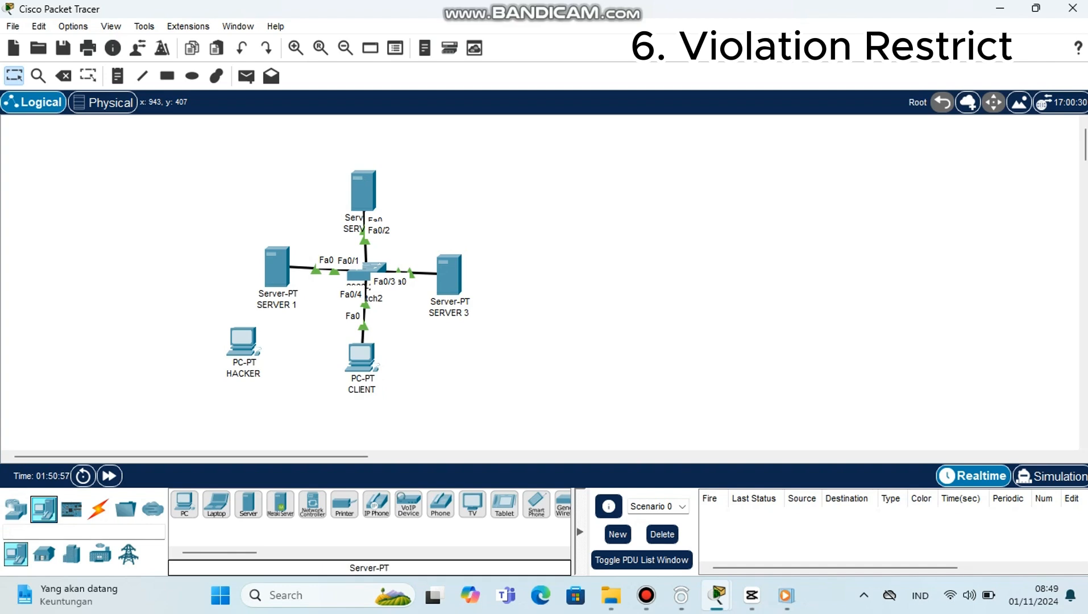
{"action": "left_click", "coordinate": [248, 504]}
{"action": "left_click", "coordinate": [296, 343]}
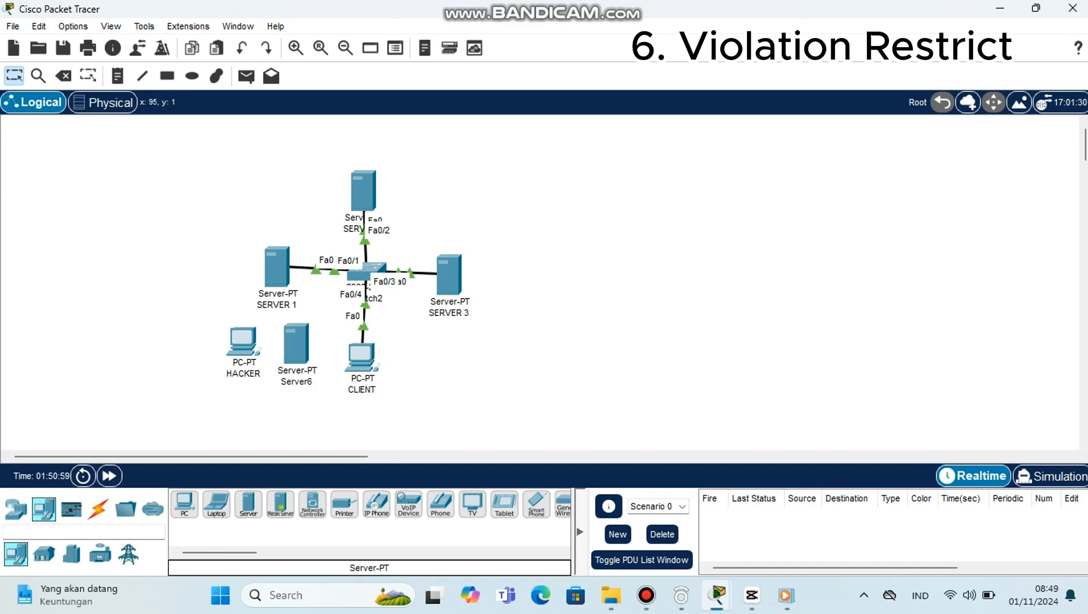
Step: Connect Server6 to the switch using an automatically chosen connection type
{"action": "left_click", "coordinate": [97, 509]}
{"action": "left_click", "coordinate": [153, 509]}
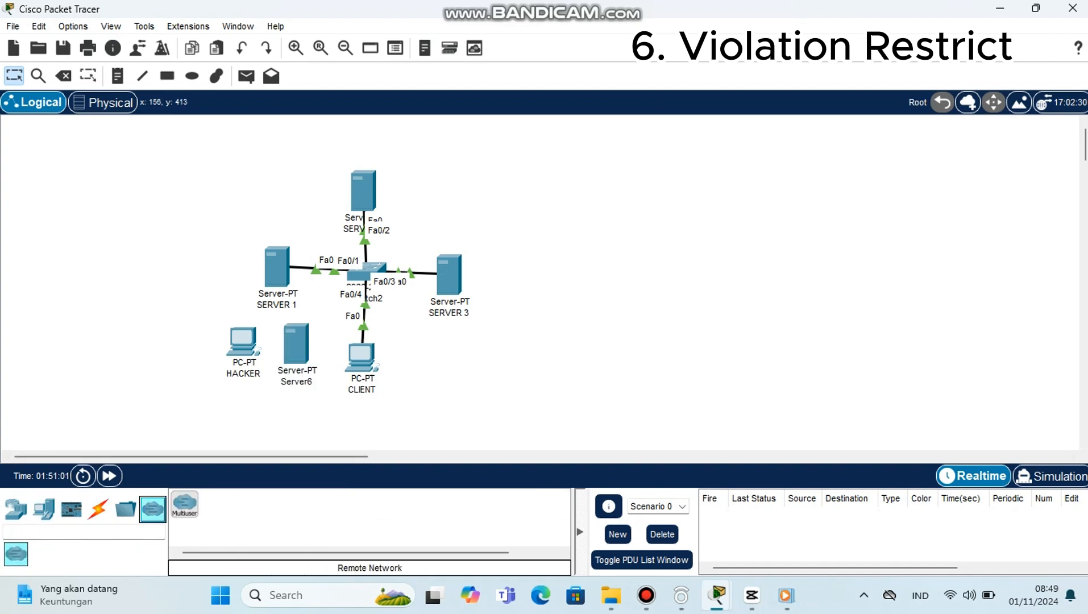
{"action": "left_click", "coordinate": [98, 508]}
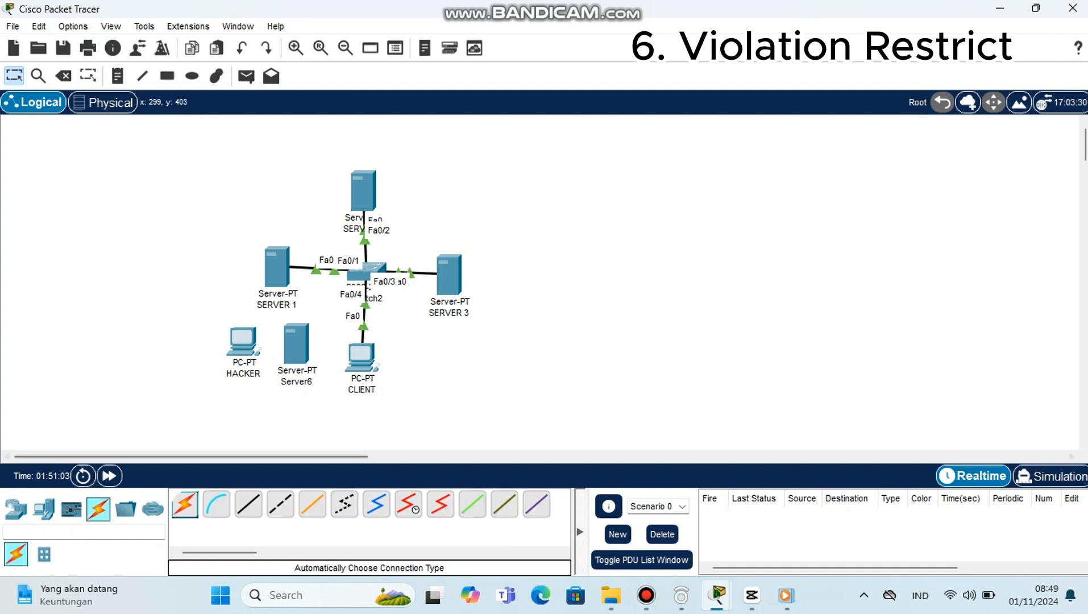
{"action": "left_click", "coordinate": [185, 504]}
{"action": "left_click", "coordinate": [296, 343]}
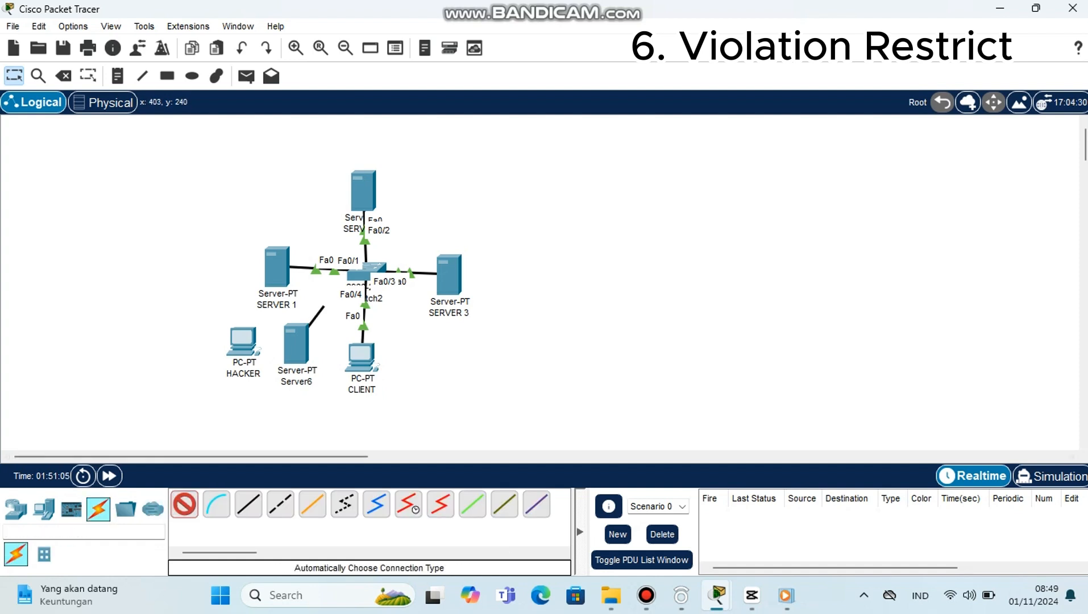
{"action": "left_click", "coordinate": [357, 277]}
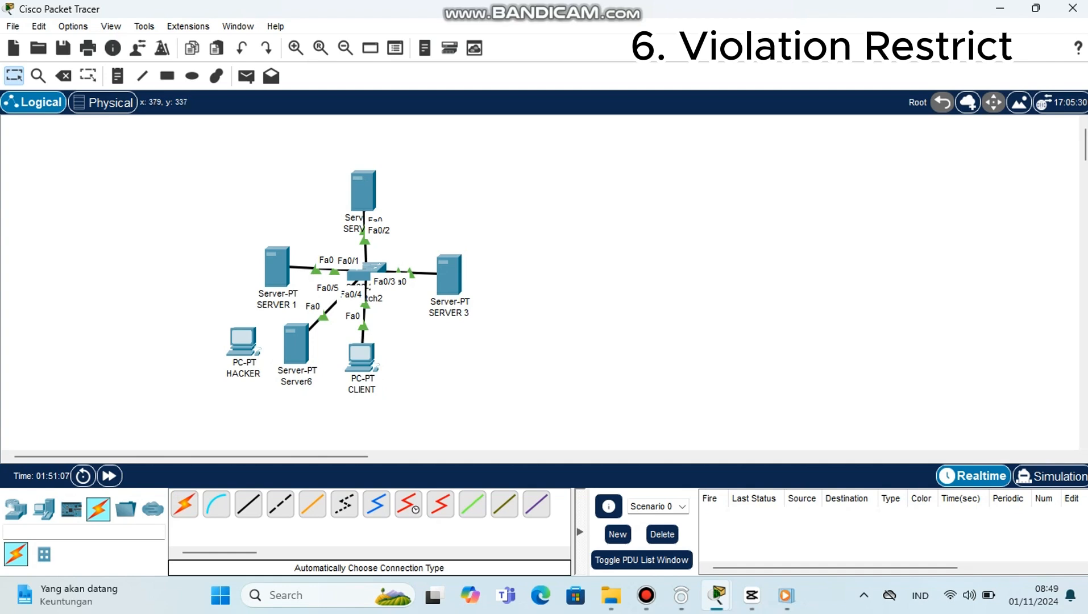
Step: Rename Server6, the new server beside HACKER, as Server4
{"action": "left_click", "coordinate": [302, 382]}
{"action": "key", "text": "BackSpace"}
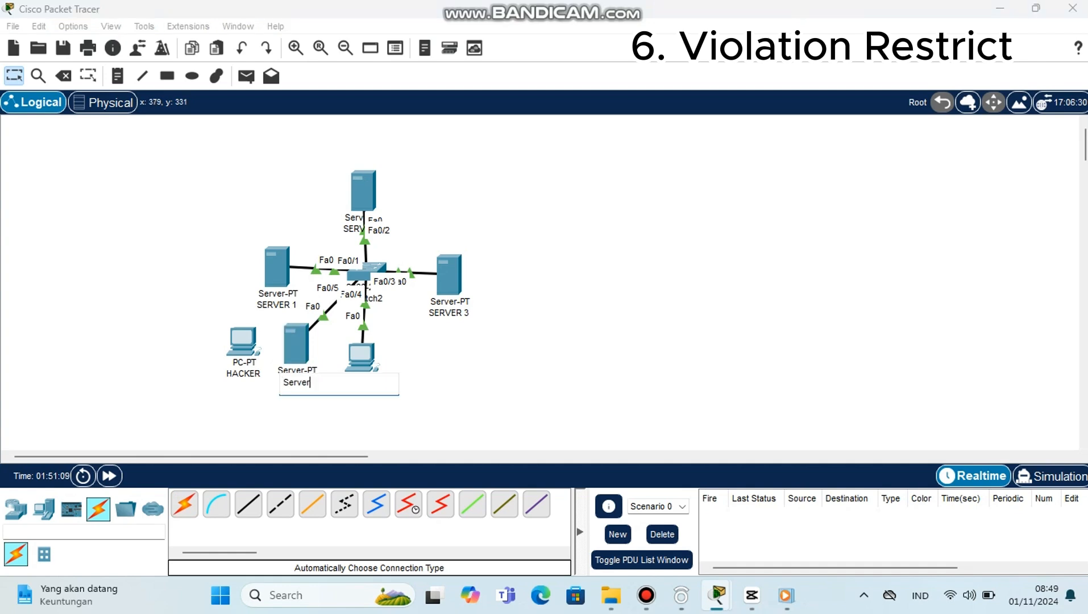
{"action": "type", "text": "4"}
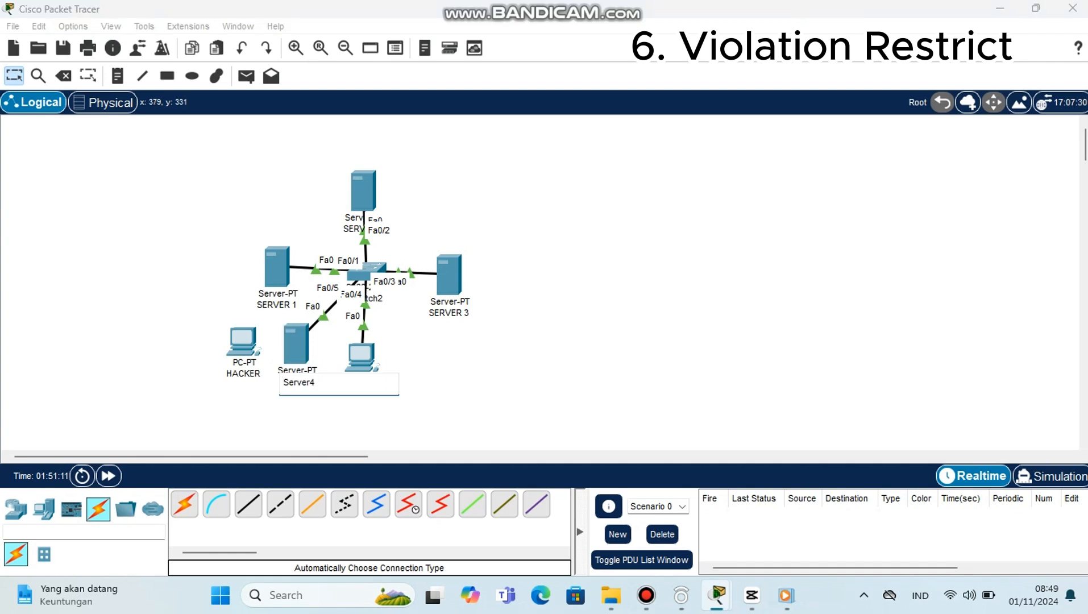
{"action": "key", "text": "Return"}
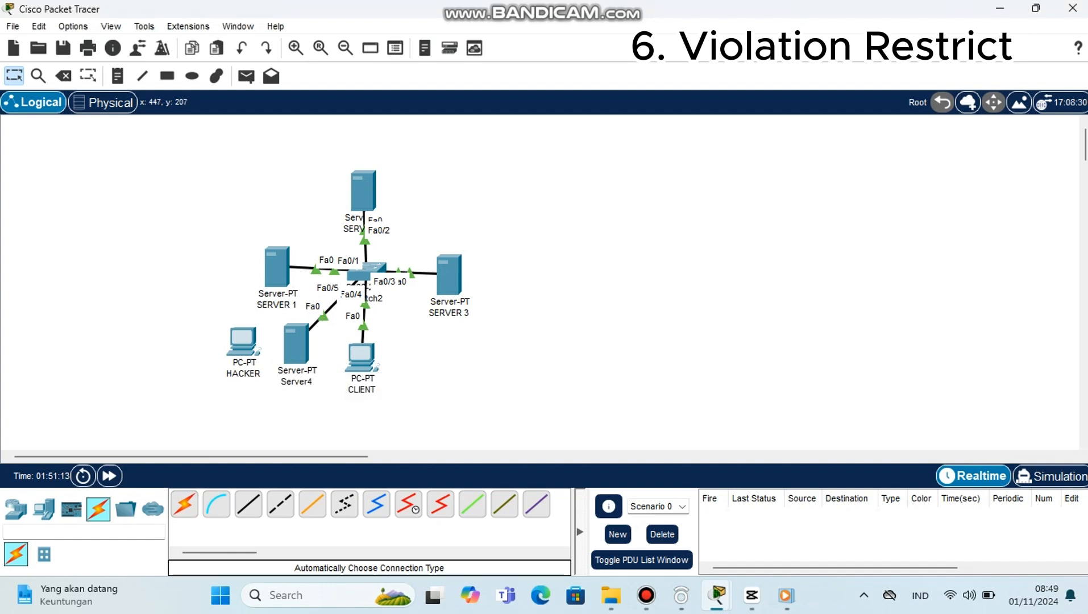
Step: Assign Server4 the static IPv4 address 192.168.50.6 and close its configuration window
{"action": "left_click", "coordinate": [296, 343]}
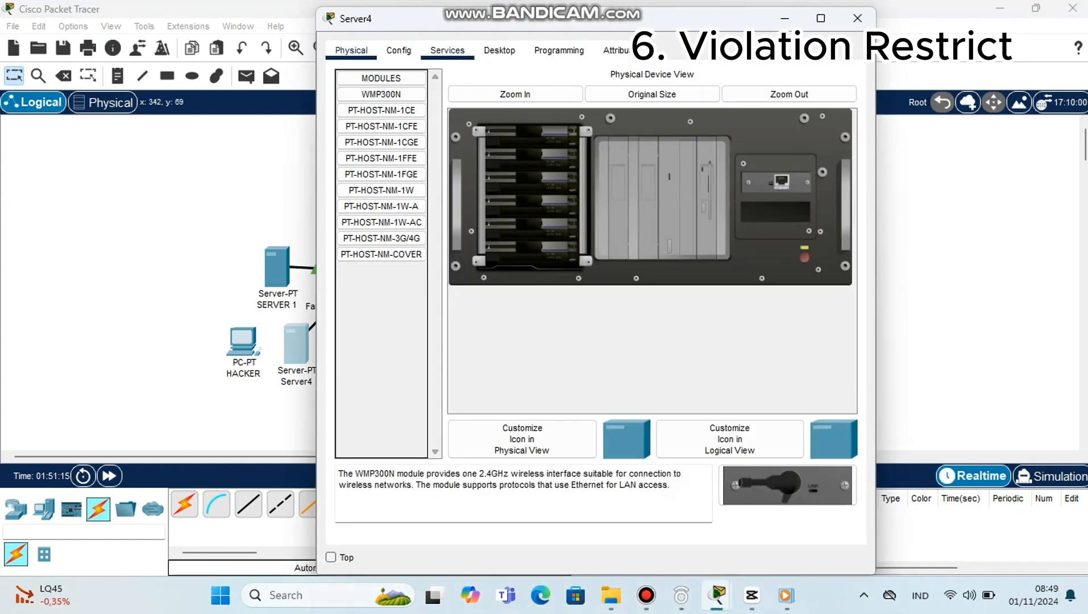
{"action": "left_click", "coordinate": [498, 50]}
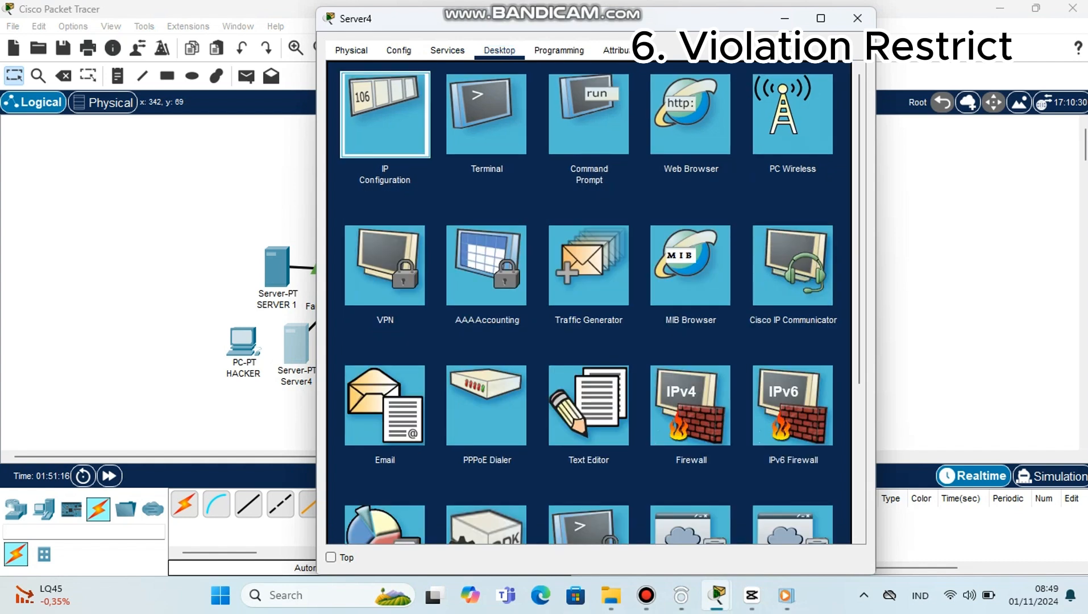
{"action": "left_click", "coordinate": [386, 103]}
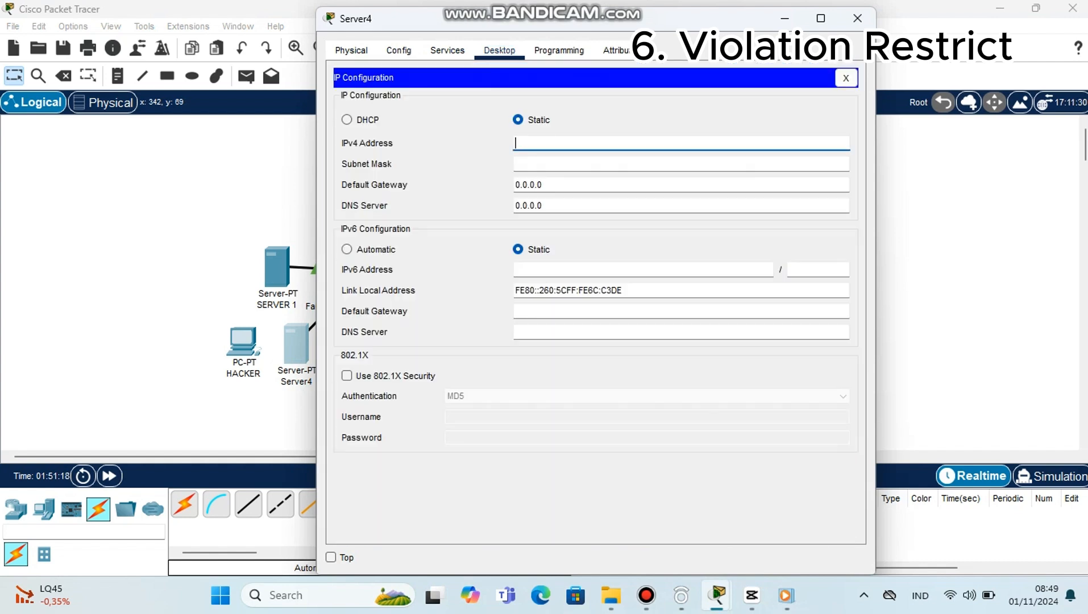
{"action": "type", "text": "192"}
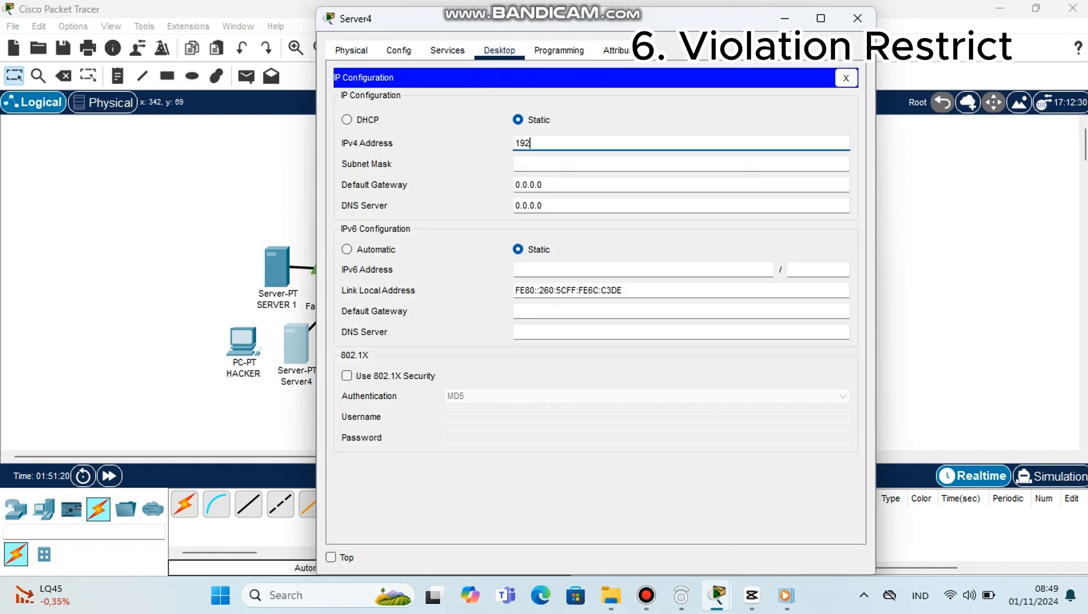
{"action": "type", "text": ".168.50.6"}
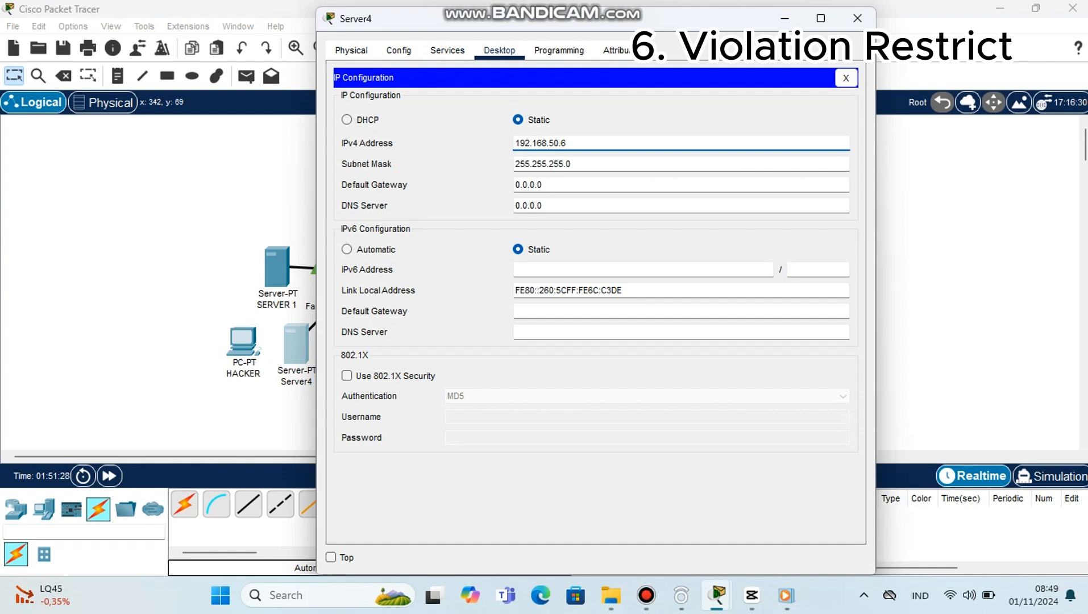
{"action": "left_click", "coordinate": [857, 18]}
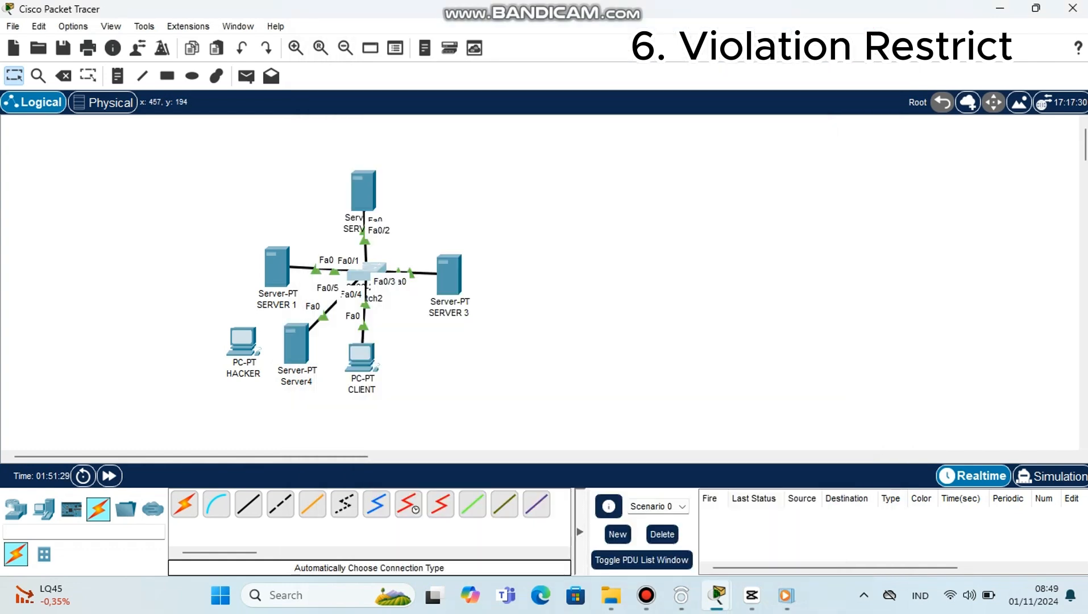
Step: Open the Switch2 CLI and leave all configuration modes with repeated exit commands until the console session closes
{"action": "left_click", "coordinate": [365, 270]}
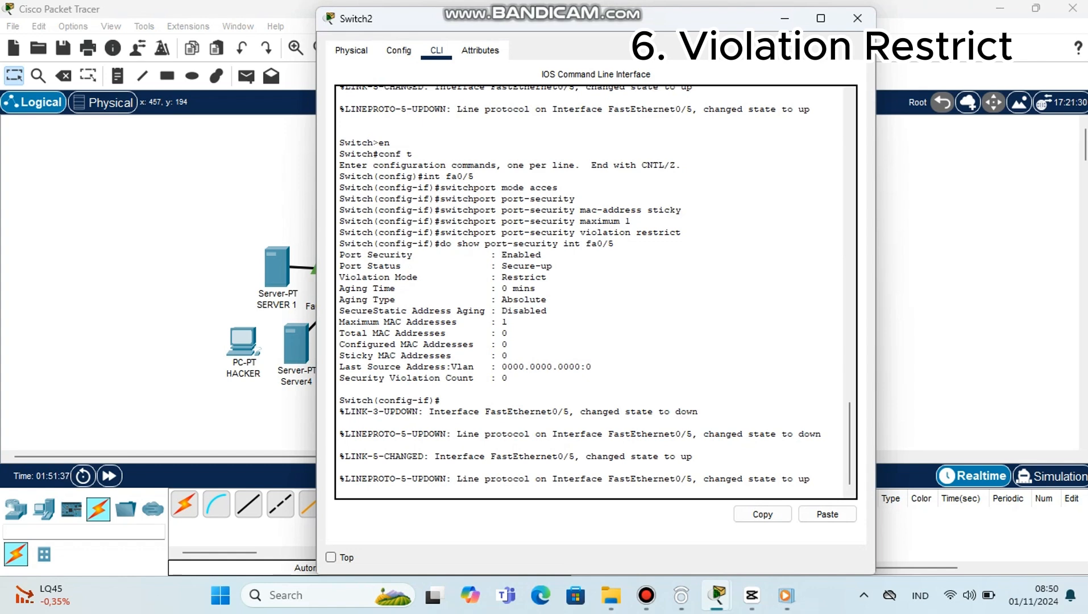
{"action": "key", "text": "Return"}
{"action": "type", "text": "exit"}
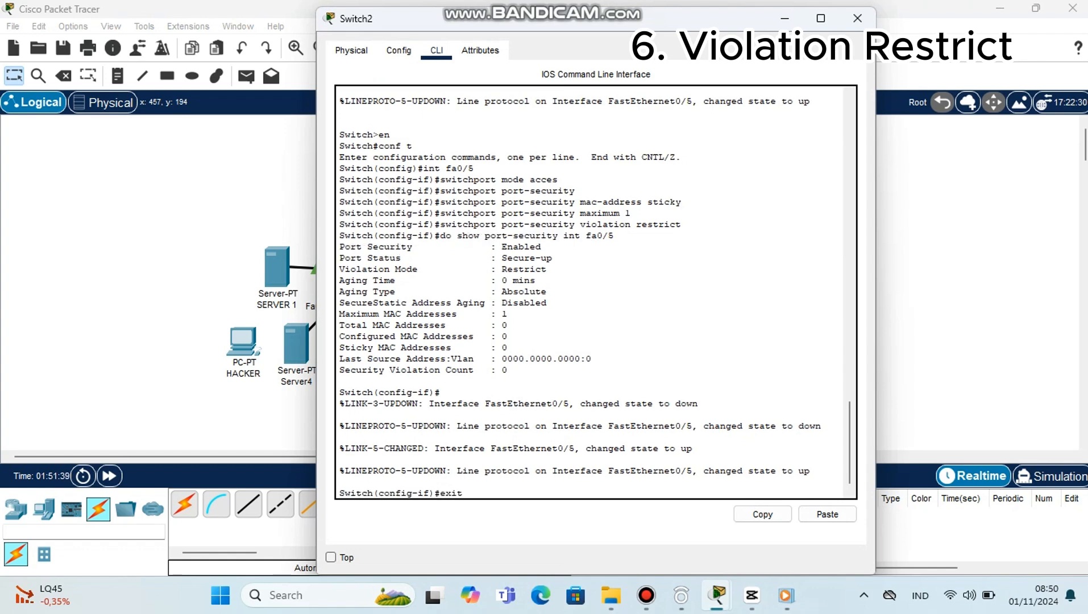
{"action": "key", "text": "Return"}
{"action": "type", "text": "exit"}
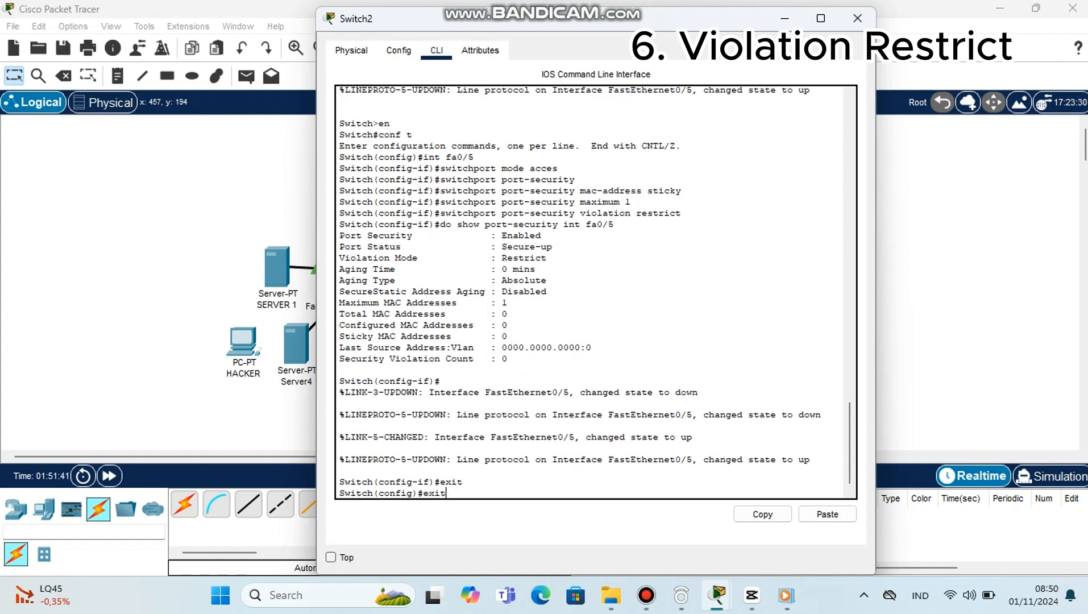
{"action": "key", "text": "Return"}
{"action": "type", "text": "ex"}
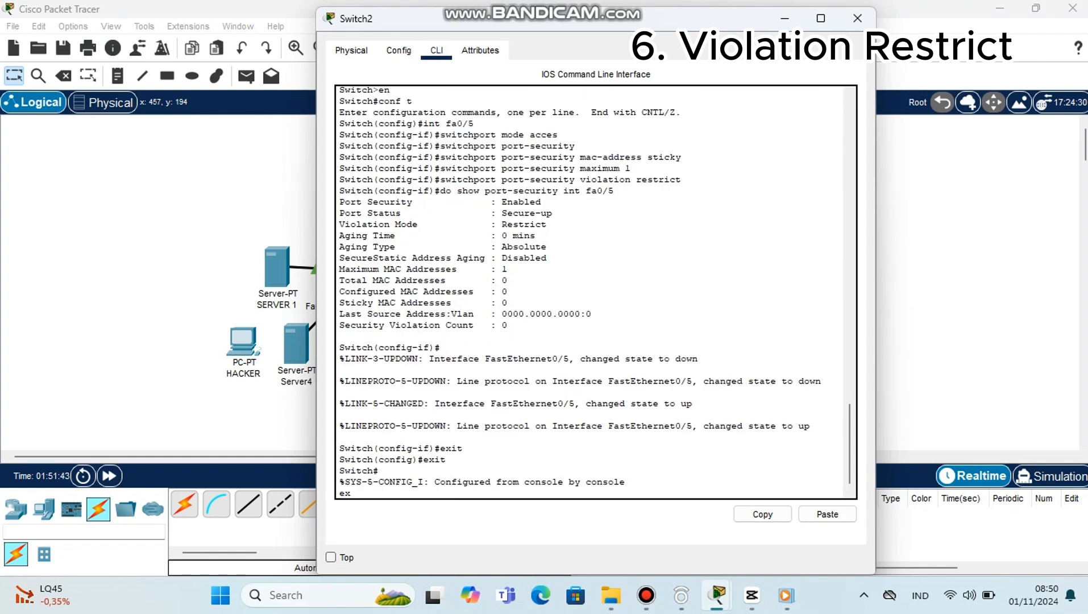
{"action": "type", "text": "it"}
{"action": "key", "text": "Return"}
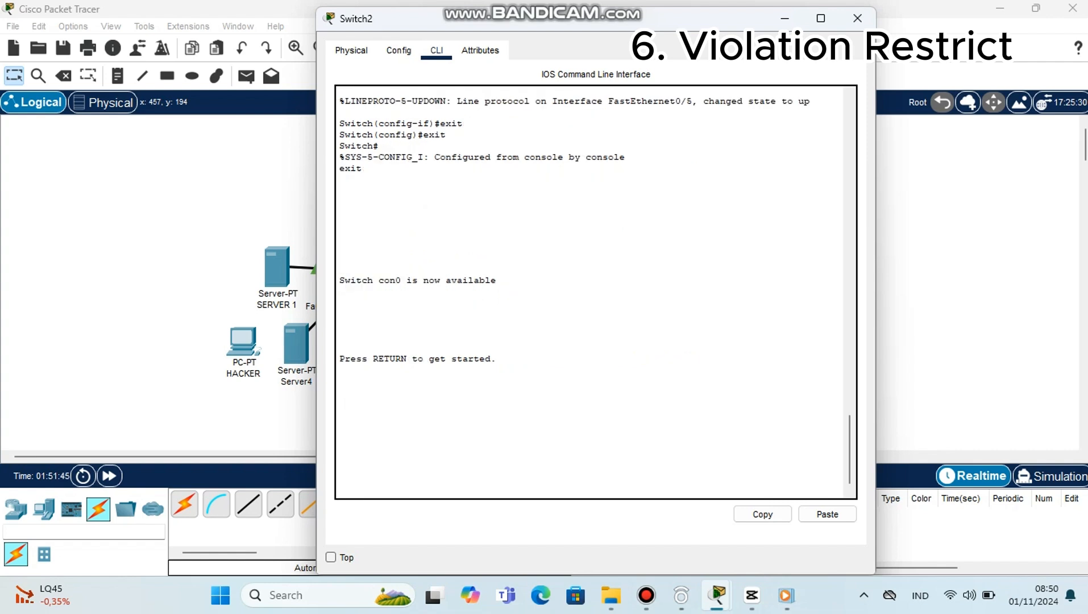
Step: Start a new console session and enter fa0/5 interface configuration with en, conf t and int fa0/5
{"action": "key", "text": "Return"}
{"action": "type", "text": "en"}
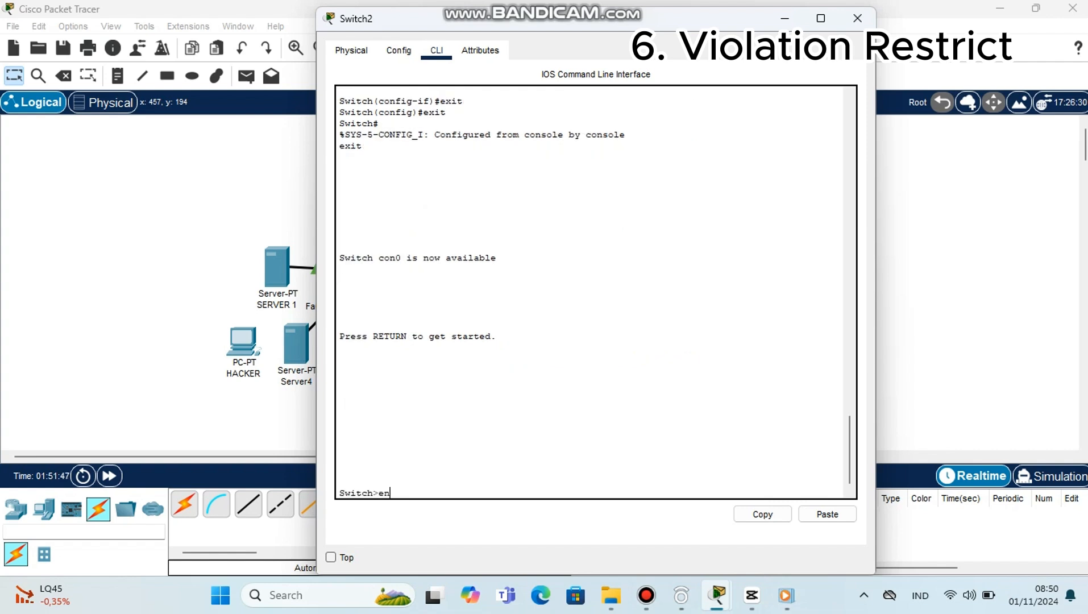
{"action": "key", "text": "Return"}
{"action": "type", "text": "conf"}
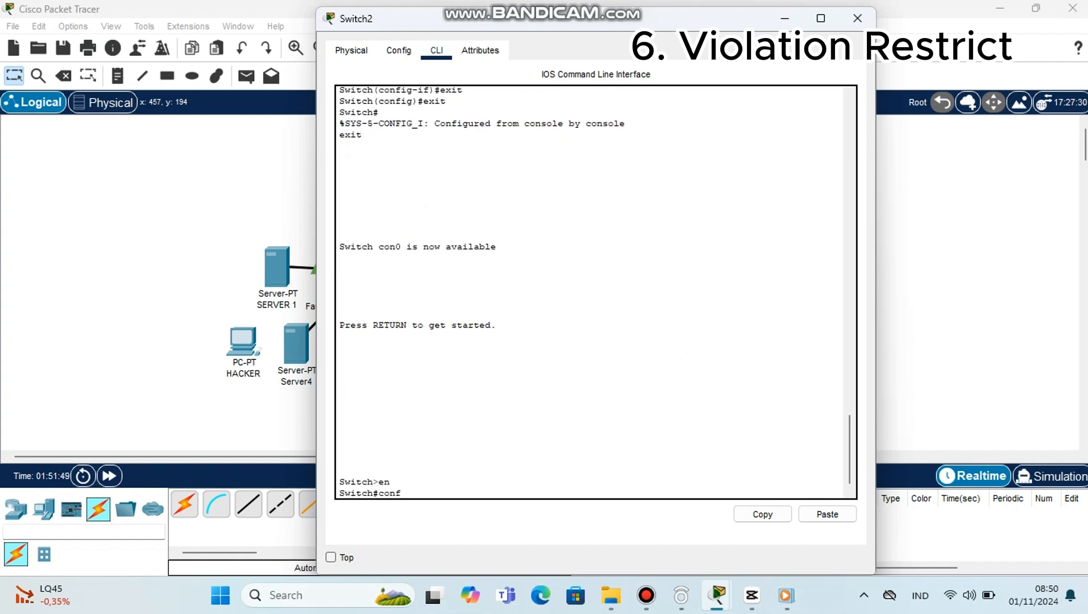
{"action": "type", "text": " t"}
{"action": "key", "text": "Return"}
{"action": "type", "text": "i"}
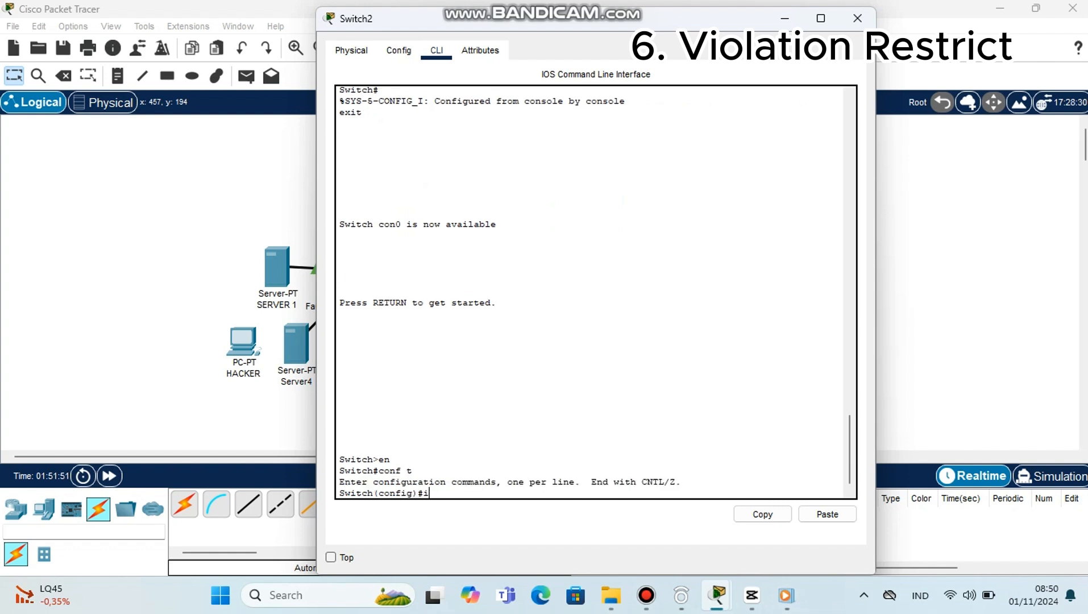
{"action": "type", "text": "nt fa0/5"}
{"action": "key", "text": "Return"}
Step: Set interface fa0/5 to access mode with switchport mode acces
{"action": "type", "text": "d"}
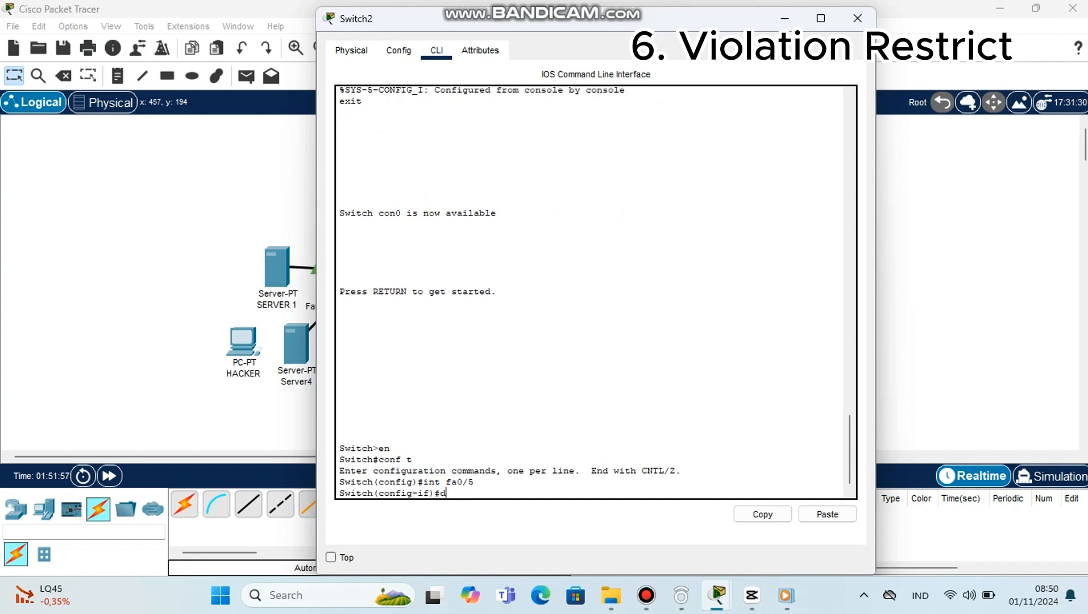
{"action": "key", "text": "BackSpace"}
{"action": "type", "text": "switchport mode acces"}
{"action": "key", "text": "Return"}
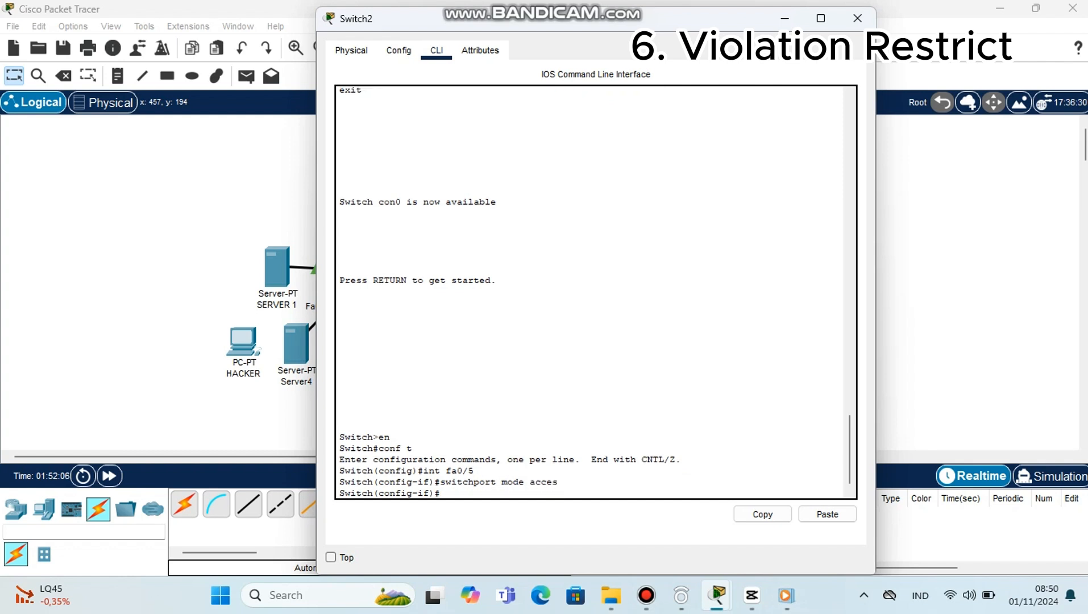
Step: Exit to global configuration mode and re-enter the fa0/5 interface with int fa0/5
{"action": "type", "text": "exit"}
{"action": "key", "text": "Return"}
{"action": "type", "text": "int"}
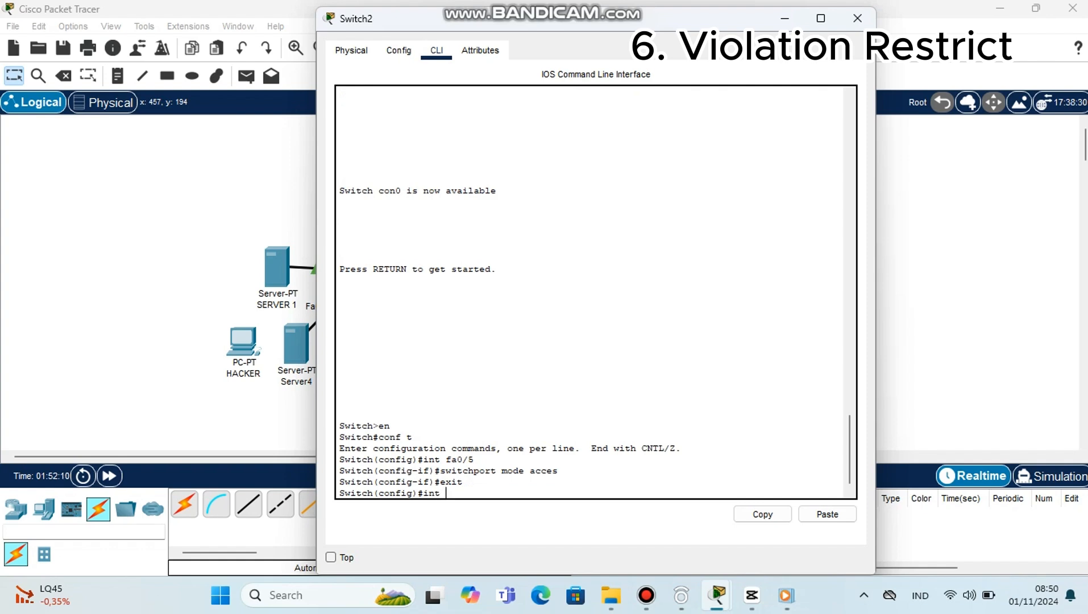
{"action": "type", "text": " fa0/5"}
{"action": "key", "text": "Return"}
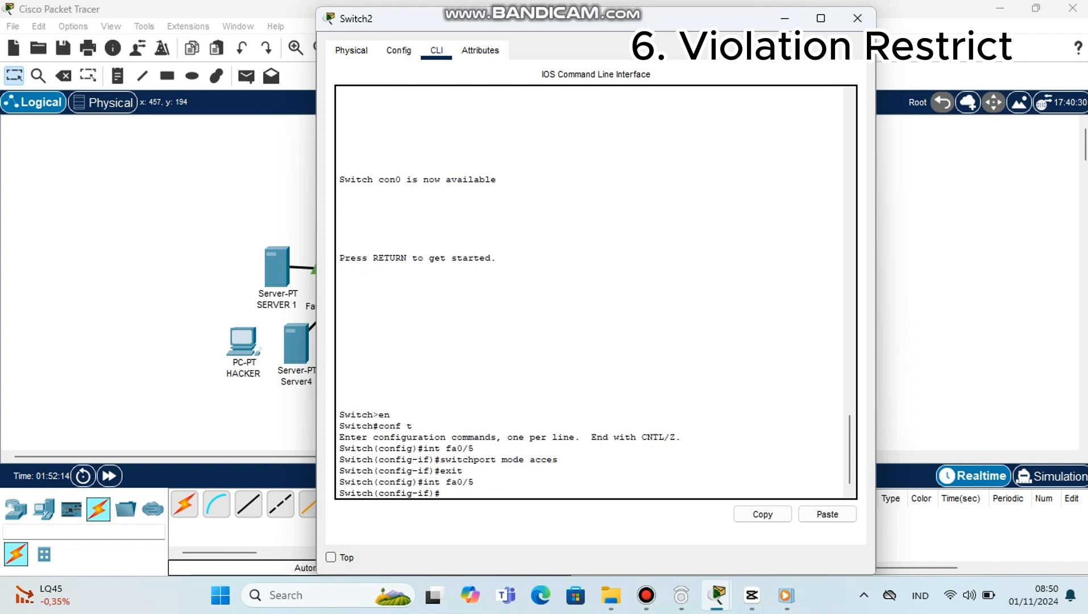
Step: Enable port security on fa0/5 with switchport port-security
{"action": "type", "text": "switchport port-security"}
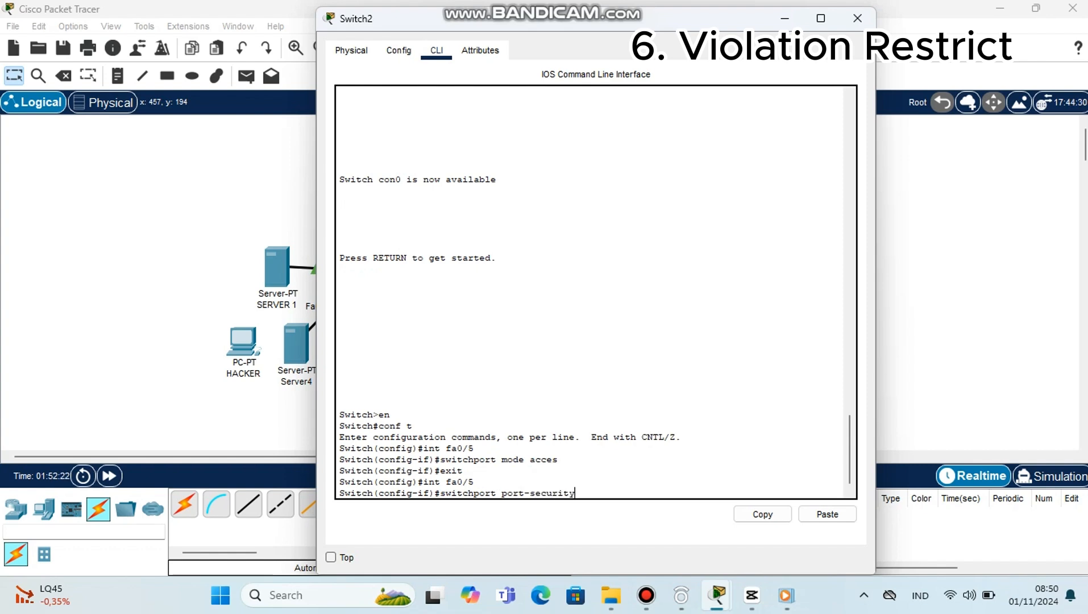
{"action": "key", "text": "Return"}
Step: Turn on sticky MAC address learning for fa0/5 with switchport port-security mac-address sticky
{"action": "type", "text": "swit"}
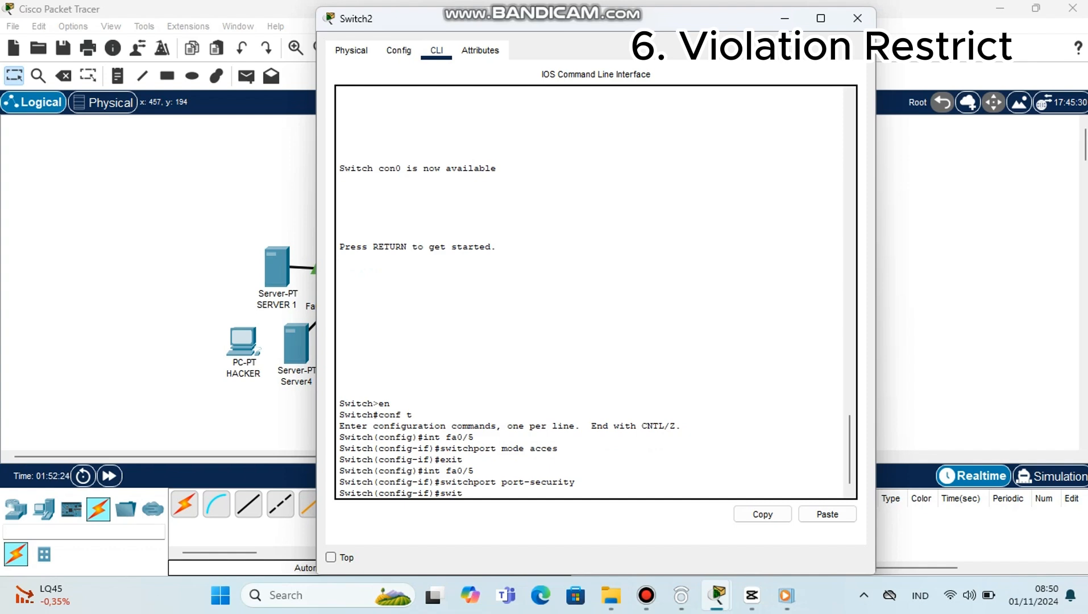
{"action": "type", "text": "chportb"}
{"action": "key", "text": "BackSpace"}
{"action": "type", "text": "port-security mac-ad"}
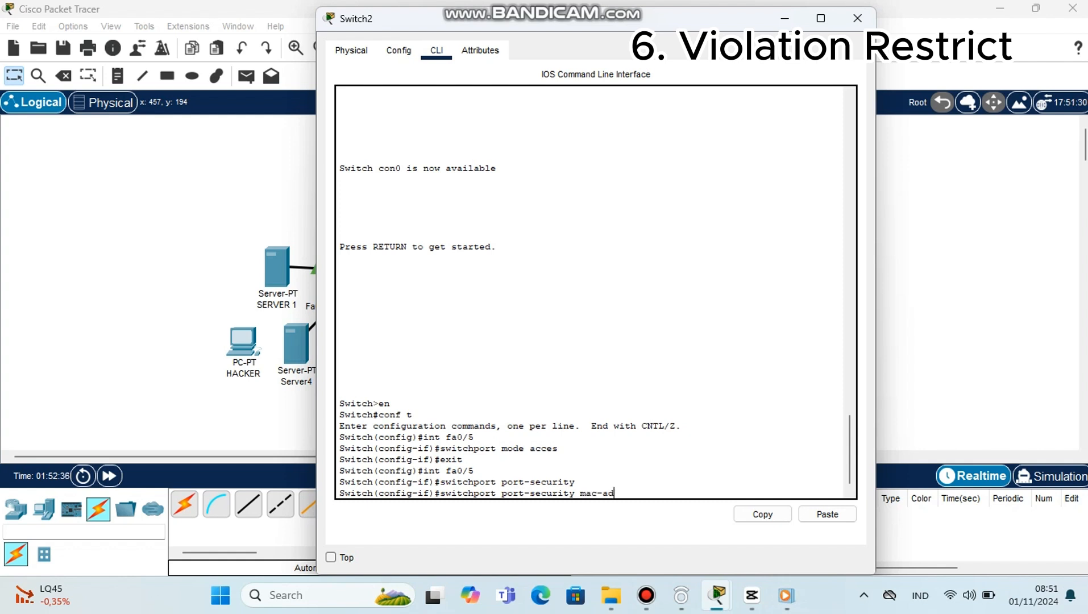
{"action": "type", "text": "dress sticky"}
{"action": "key", "text": "Return"}
Step: Limit fa0/5 to one secure MAC address with switchport port-security maximum 1
{"action": "type", "text": "swi"}
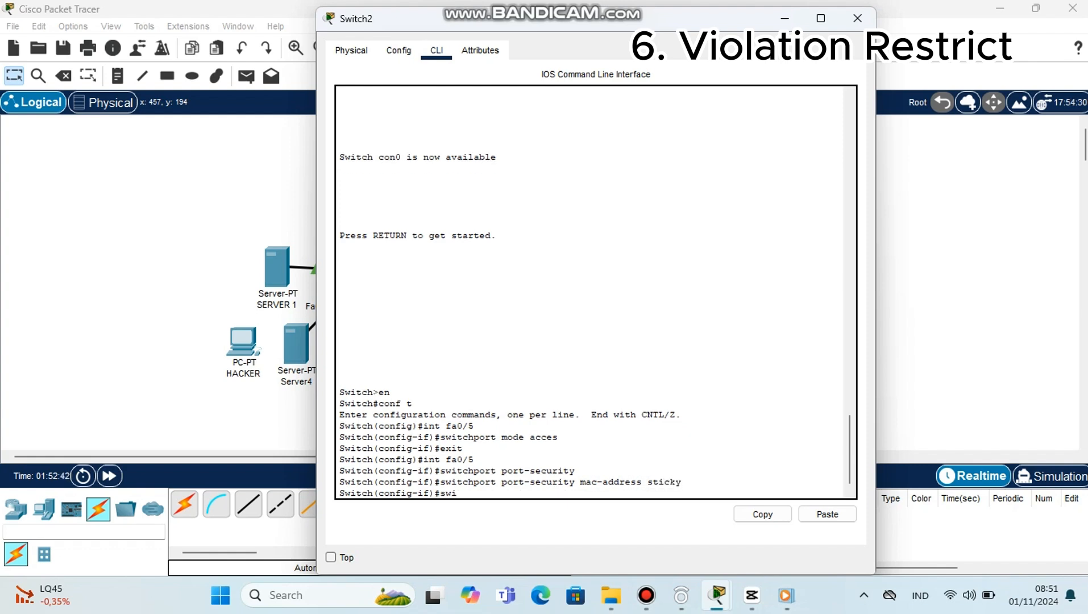
{"action": "type", "text": "tchport port-security maximum 1"}
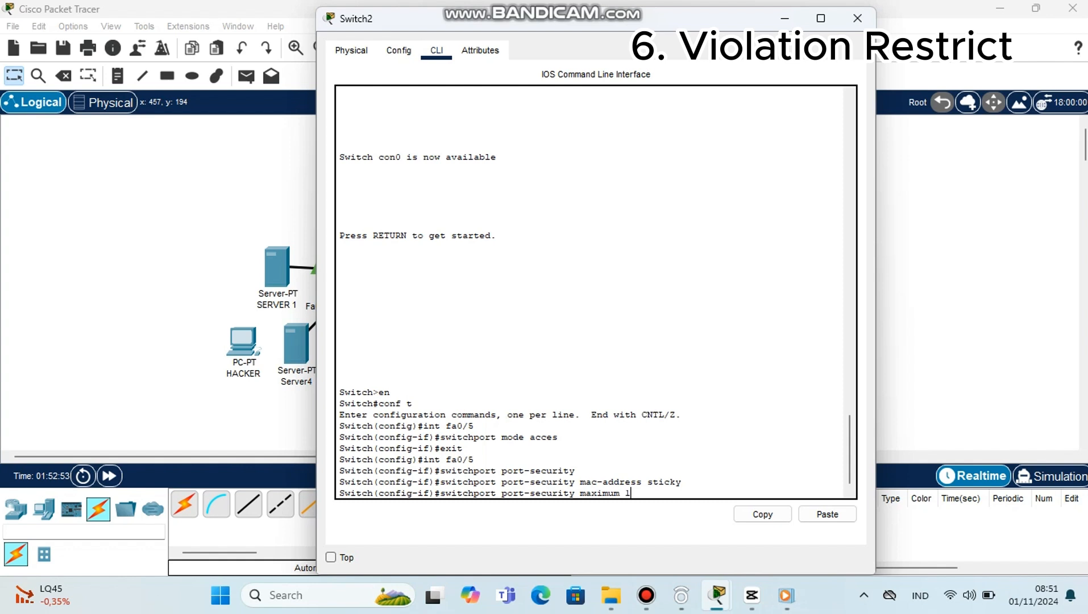
{"action": "key", "text": "Return"}
Step: Set the fa0/5 violation mode to restrict with switchport port-security violation restrict
{"action": "type", "text": "switc"}
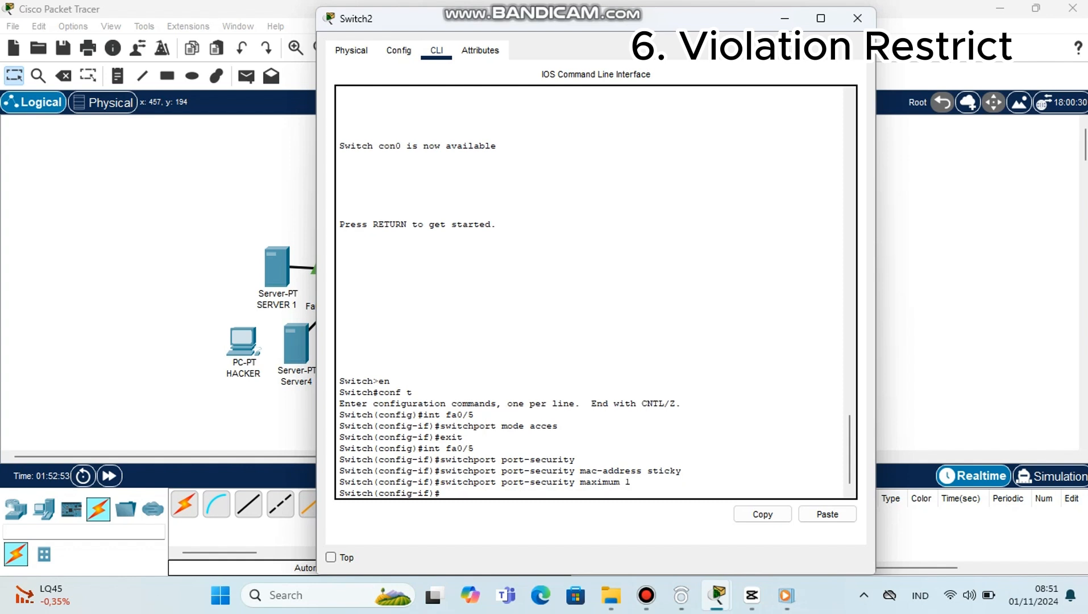
{"action": "type", "text": "hport port-security "}
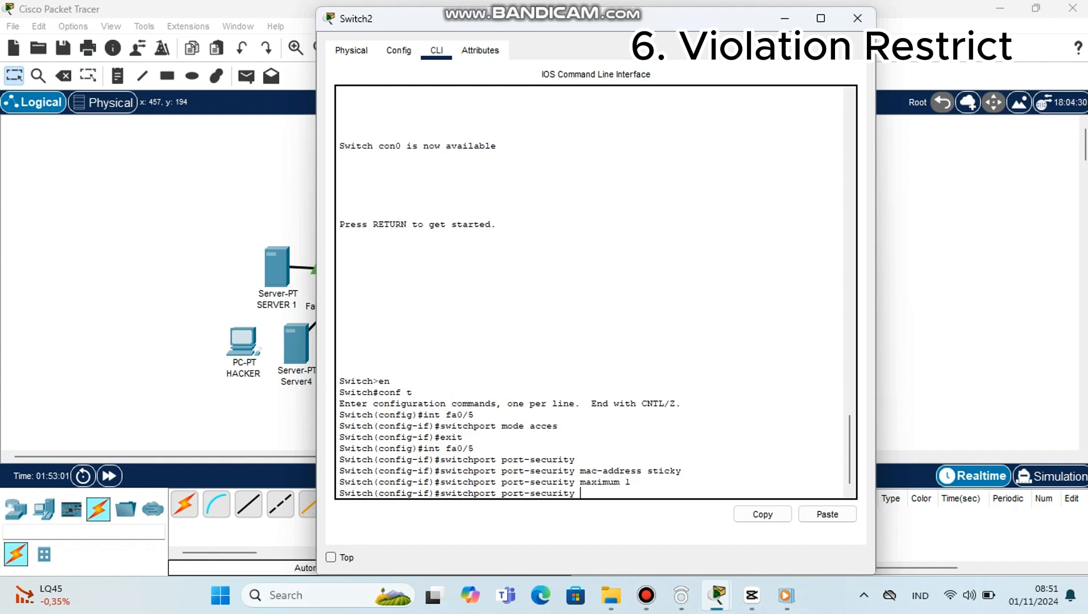
{"action": "type", "text": "violation restrict"}
{"action": "key", "text": "Return"}
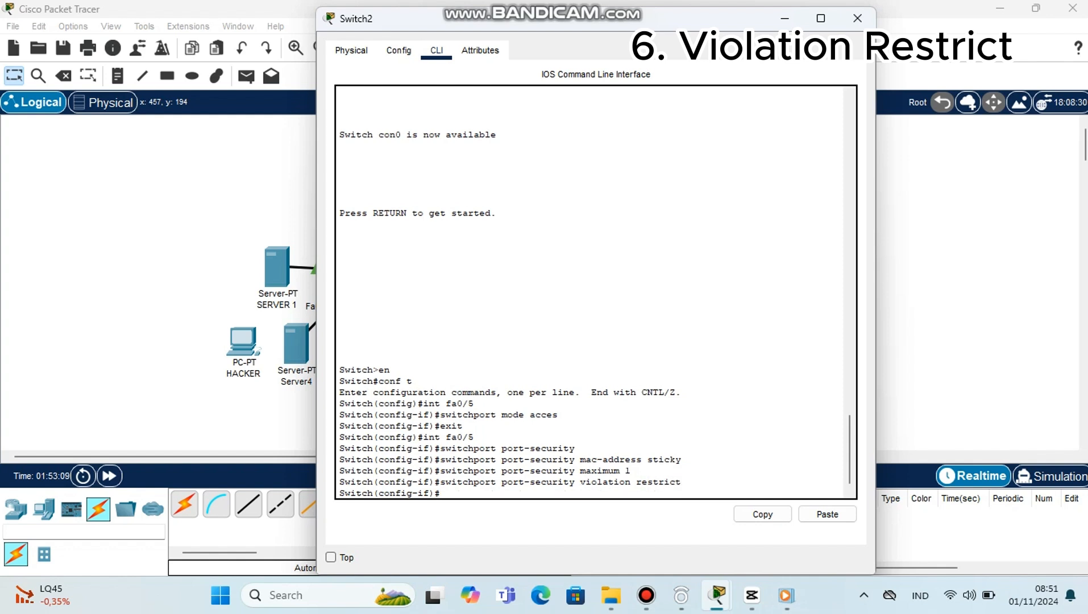
Step: Display the port-security settings of fa0/5 with do show port-security int fa0/5
{"action": "type", "text": "do sh"}
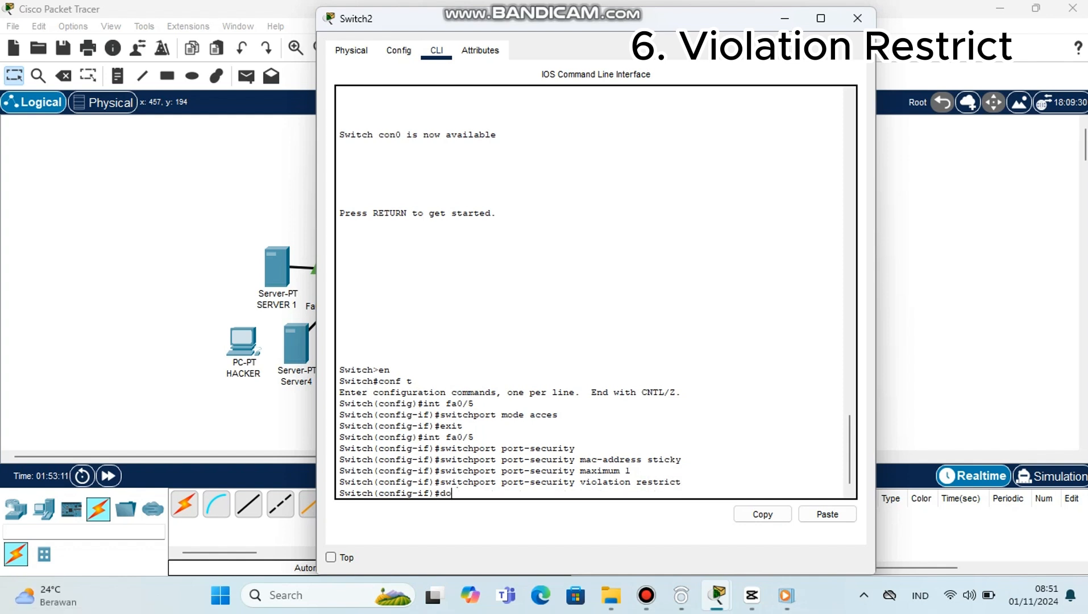
{"action": "type", "text": "w"}
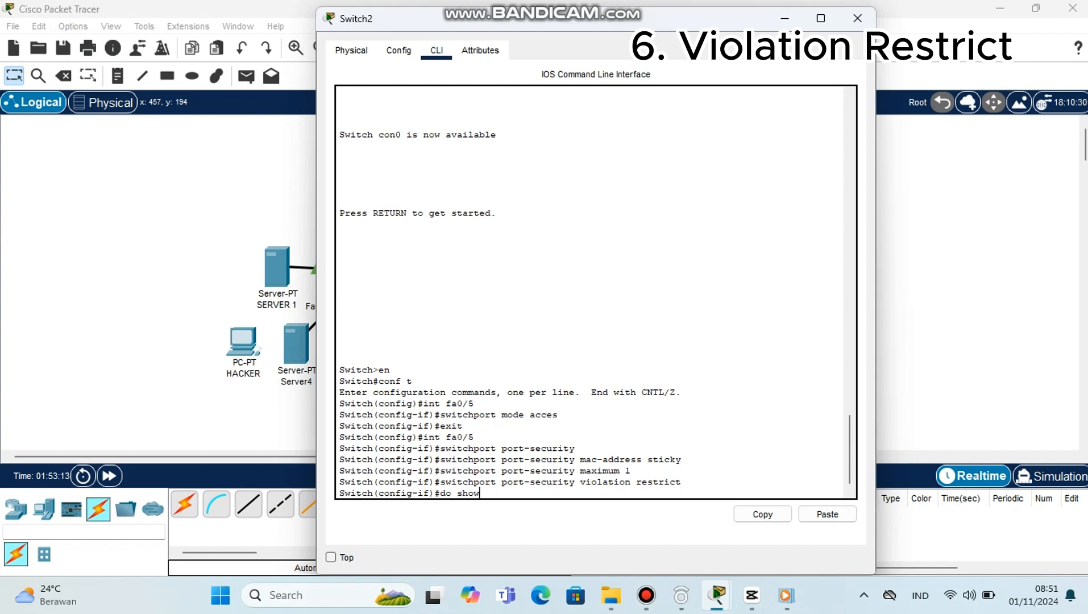
{"action": "type", "text": " po"}
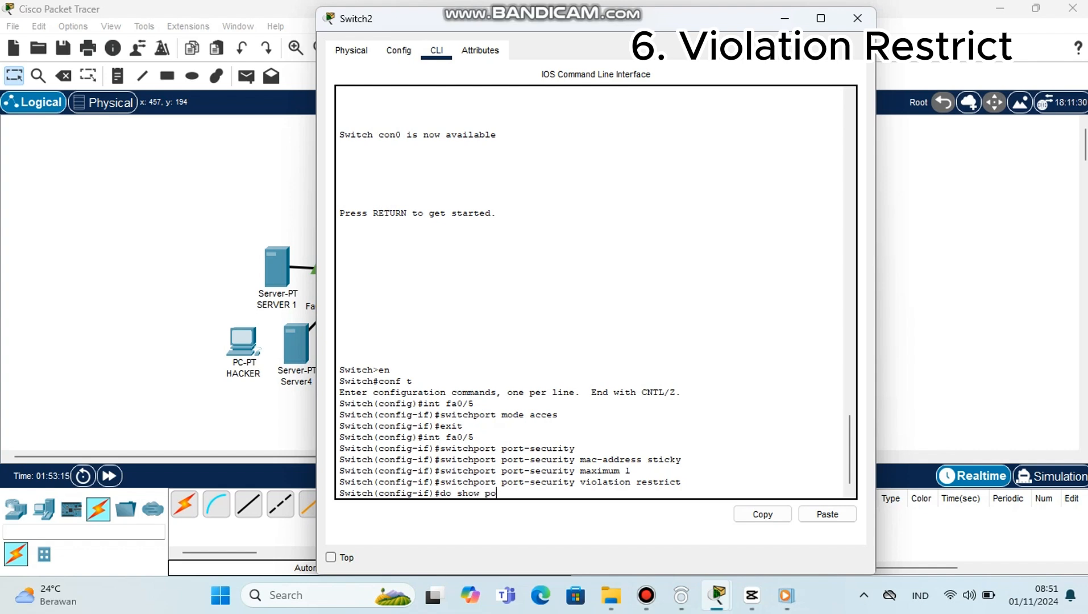
{"action": "type", "text": "rt-se"}
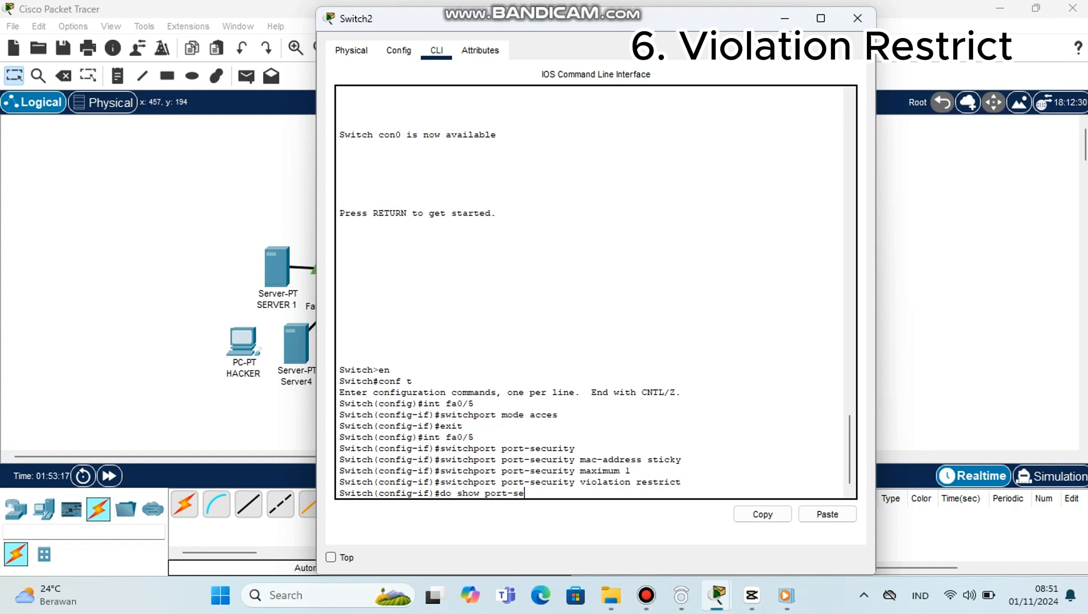
{"action": "type", "text": "curity int fa0/5"}
{"action": "key", "text": "Return"}
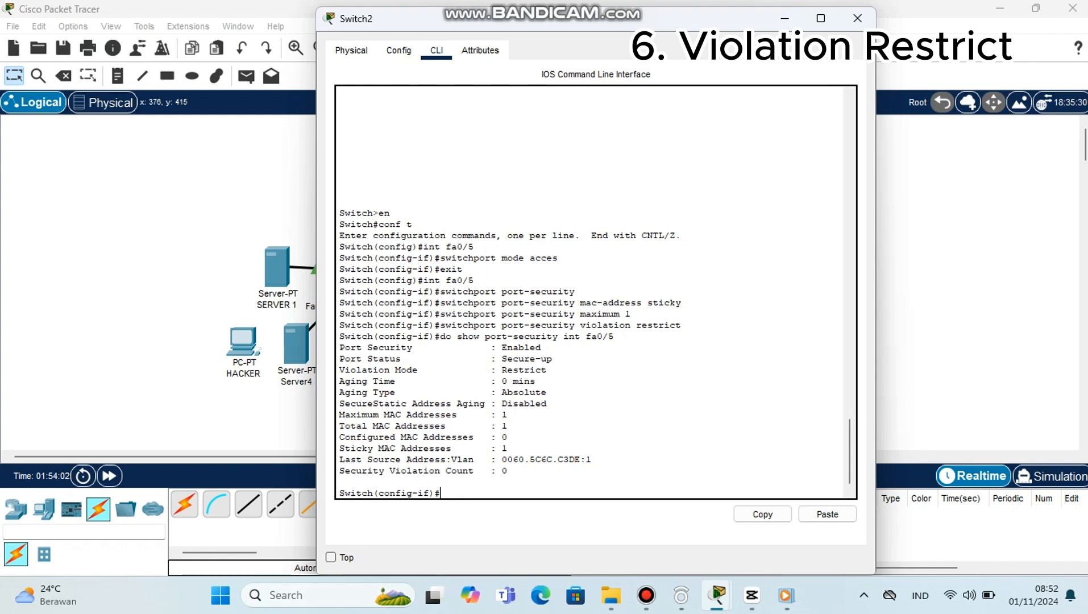
Step: Enable port security again on fa0/5 of Switch2 with switchport port-security
{"action": "type", "text": "switchport port"}
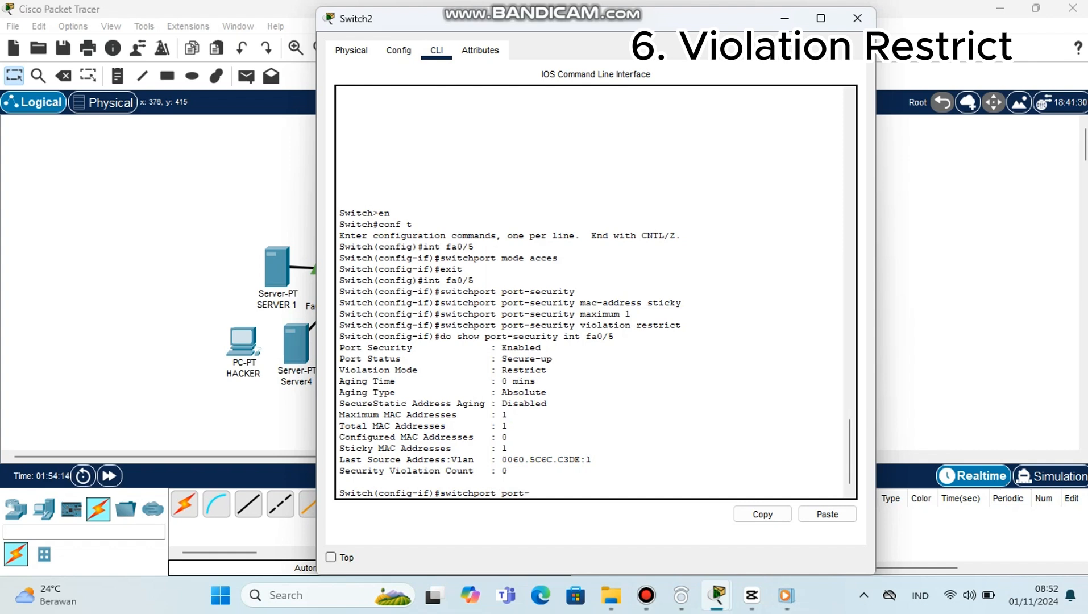
{"action": "type", "text": "-security"}
{"action": "key", "text": "Return"}
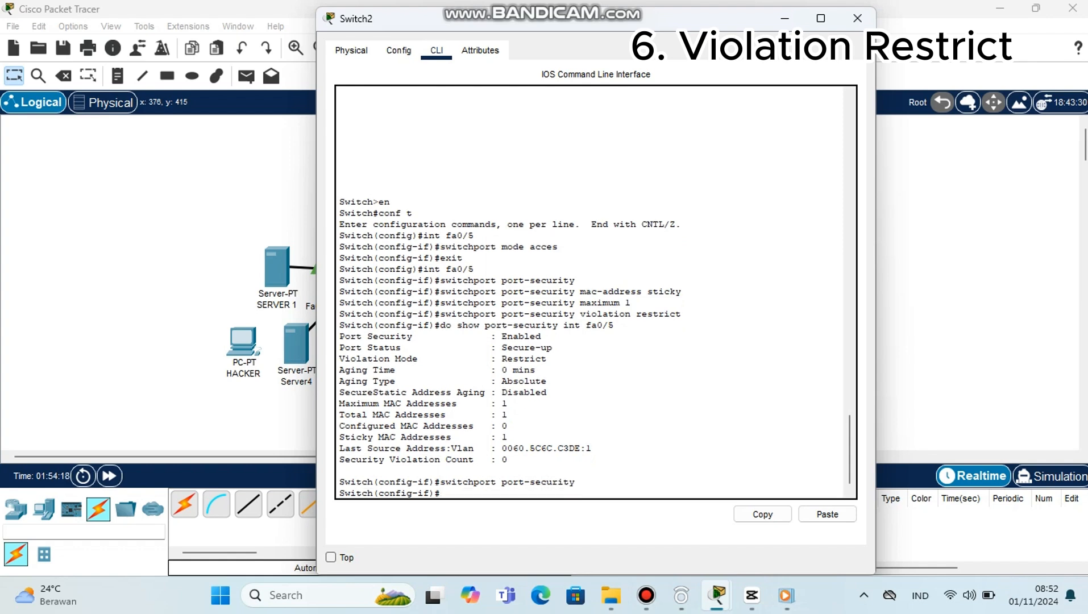
Step: Turn on sticky MAC address learning for fa0/5 again with switchport port-security mac-address sticky
{"action": "type", "text": "switchport port-security"}
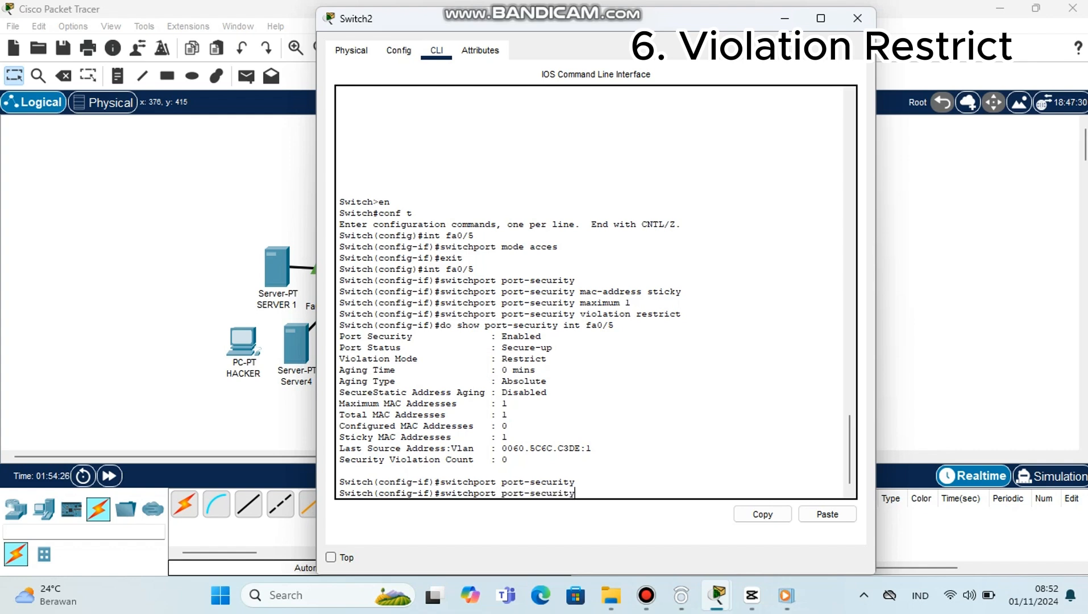
{"action": "type", "text": " mac-address sticky"}
{"action": "key", "text": "Return"}
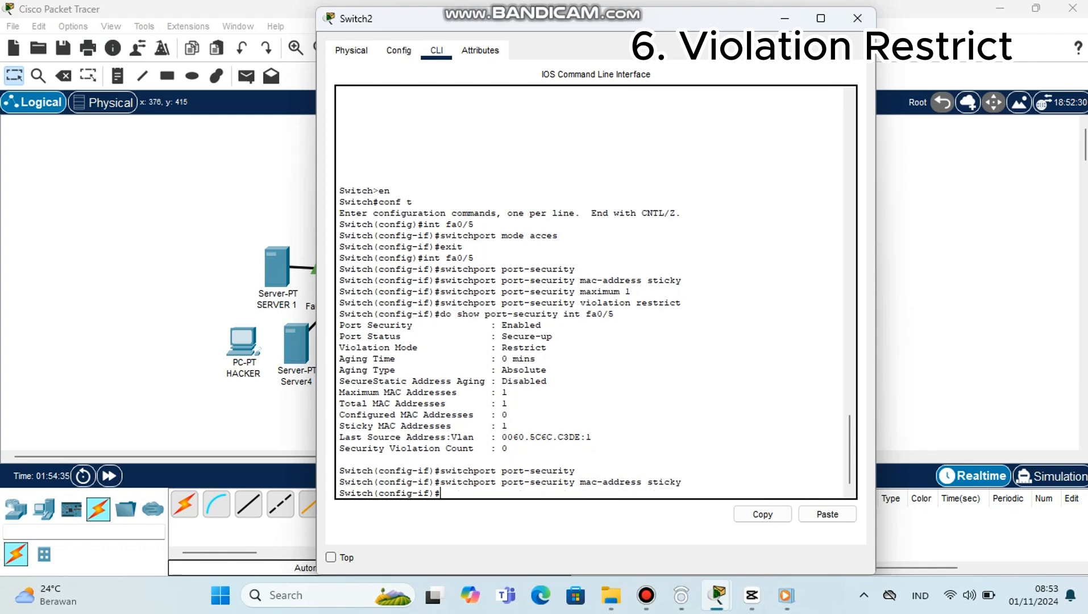
Step: Try to limit fa0/5 to one secure MAC address with swichport port-security maximum1
{"action": "type", "text": "swichport port-security ma"}
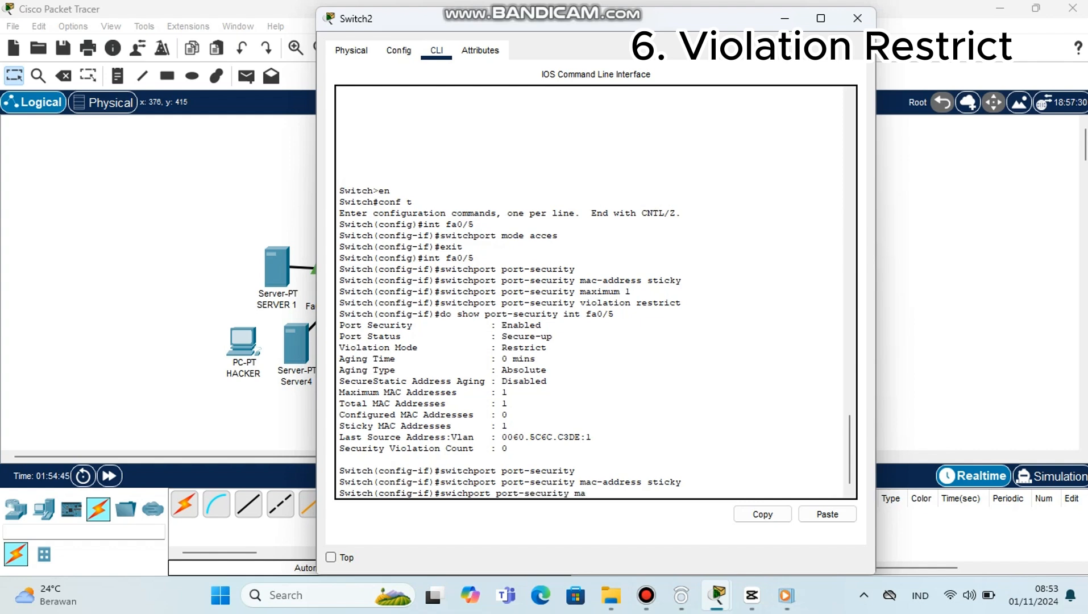
{"action": "type", "text": "ximum"}
{"action": "type", "text": "1"}
{"action": "key", "text": "Return"}
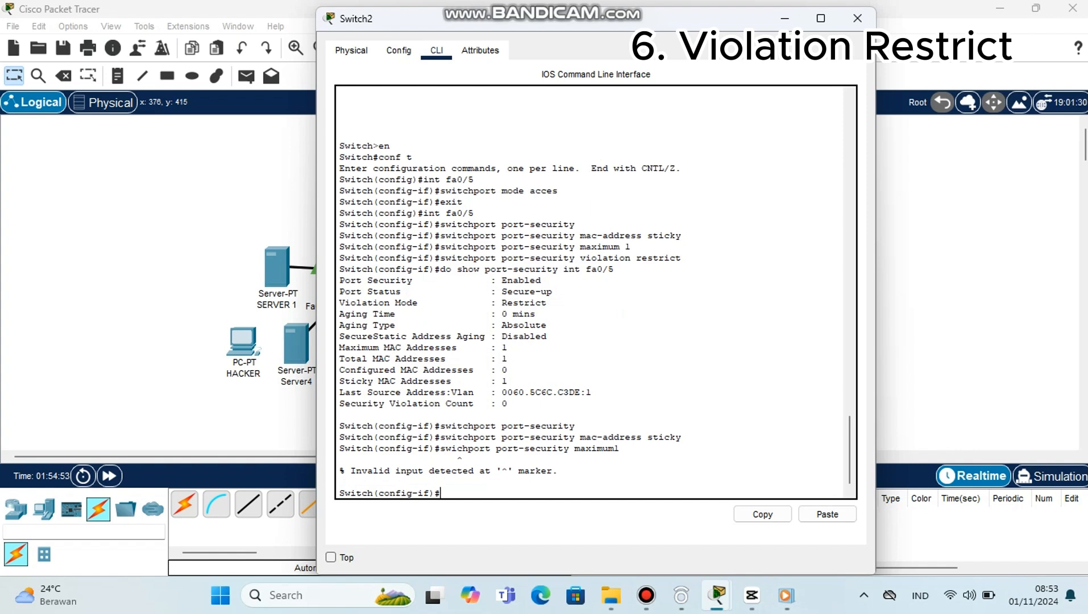
Step: Limit fa0/5 to one secure MAC address with switchport port-security maximum 1
{"action": "type", "text": "switchport port-seec"}
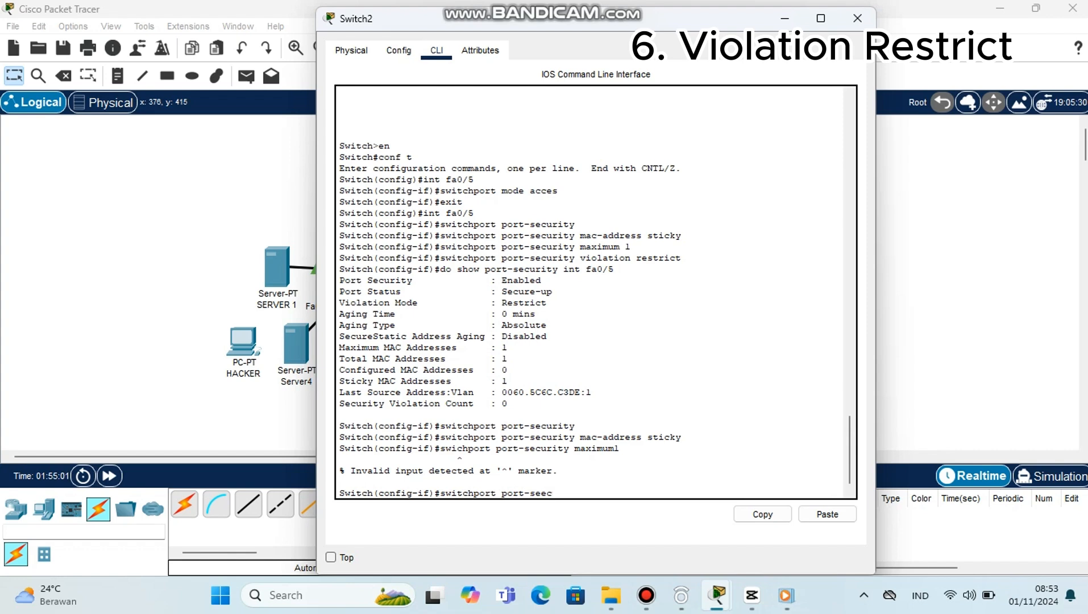
{"action": "key", "text": "BackSpace"}
{"action": "key", "text": "BackSpace"}
{"action": "type", "text": "curity maximum 1"}
{"action": "key", "text": "Return"}
Step: Set the fa0/5 violation mode to restrict with switchport port-security violation restrict, and close the Switch2 window
{"action": "type", "text": "swi"}
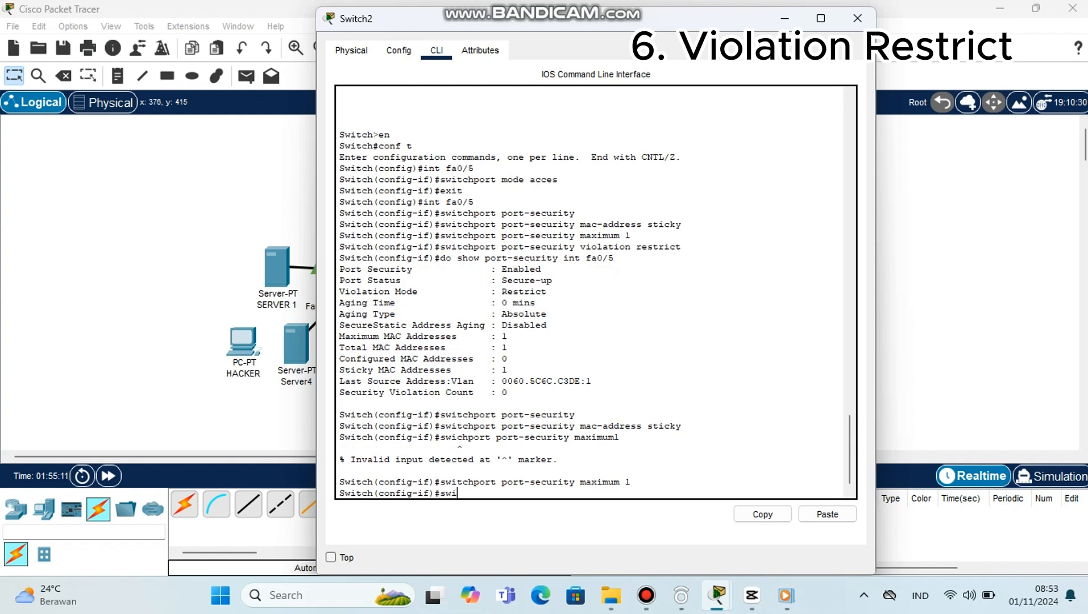
{"action": "type", "text": "tch"}
{"action": "type", "text": "po"}
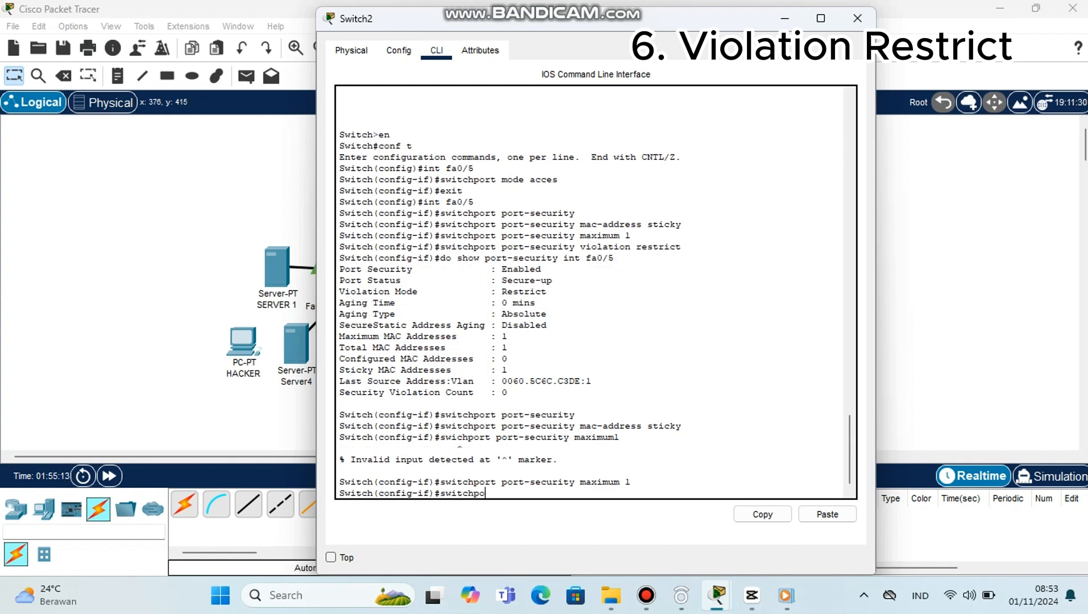
{"action": "type", "text": "rt po"}
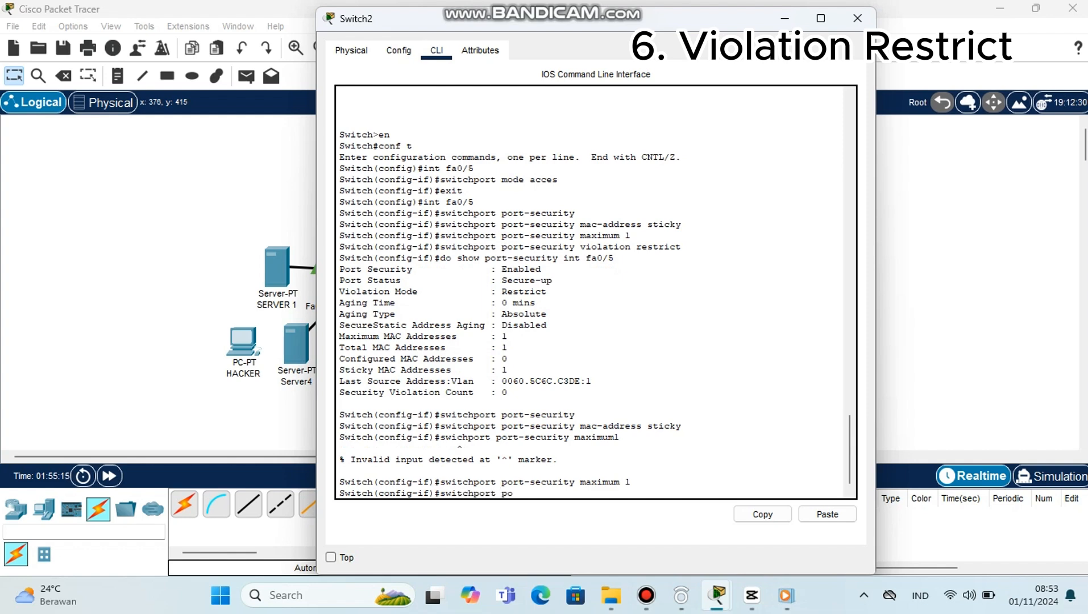
{"action": "type", "text": "rt-security violation"}
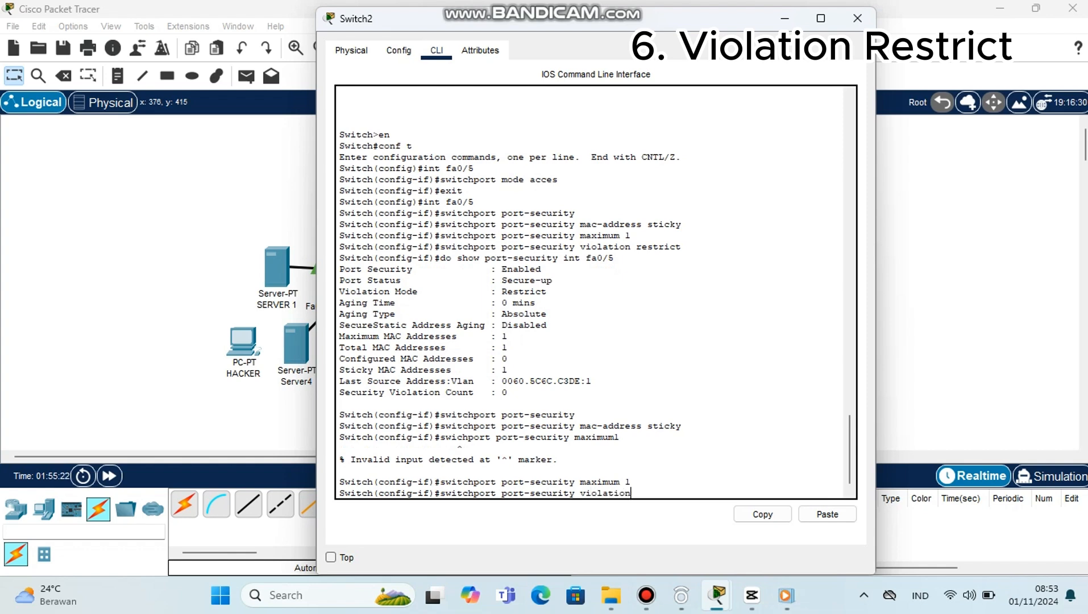
{"action": "type", "text": " restrict"}
{"action": "key", "text": "Return"}
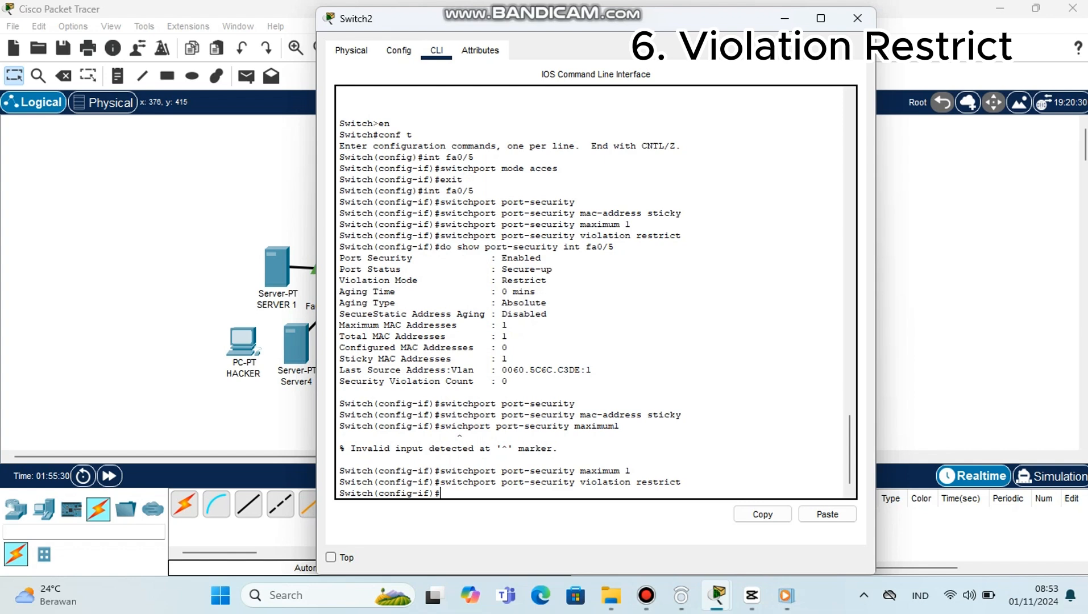
{"action": "left_click", "coordinate": [857, 18]}
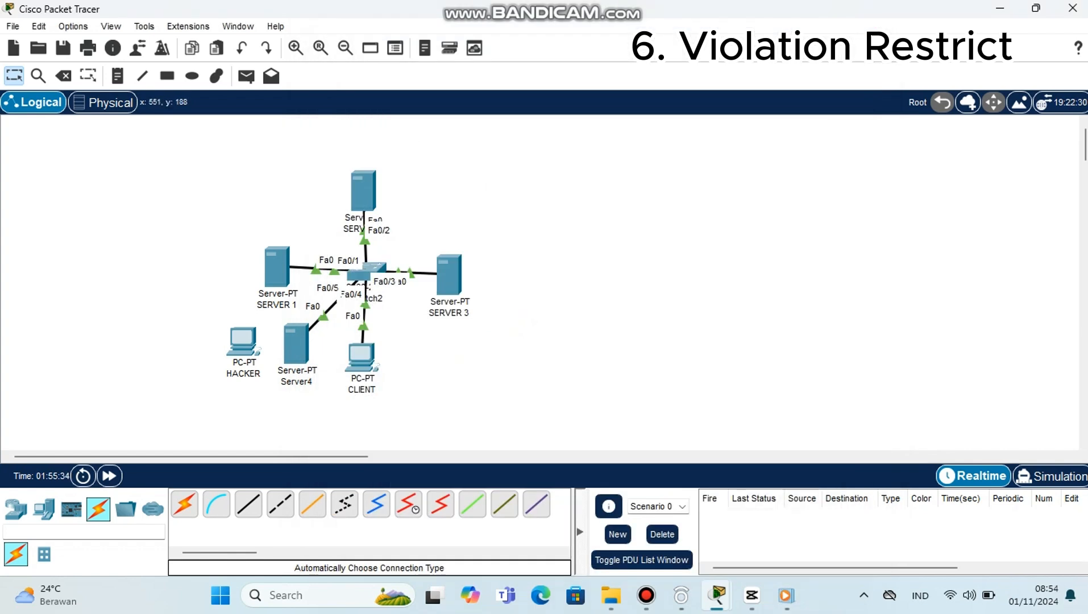
Step: Test connectivity by sending simple PDUs from Server4 to CLIENT and from Server4 to SERVER 1
{"action": "left_click", "coordinate": [246, 76]}
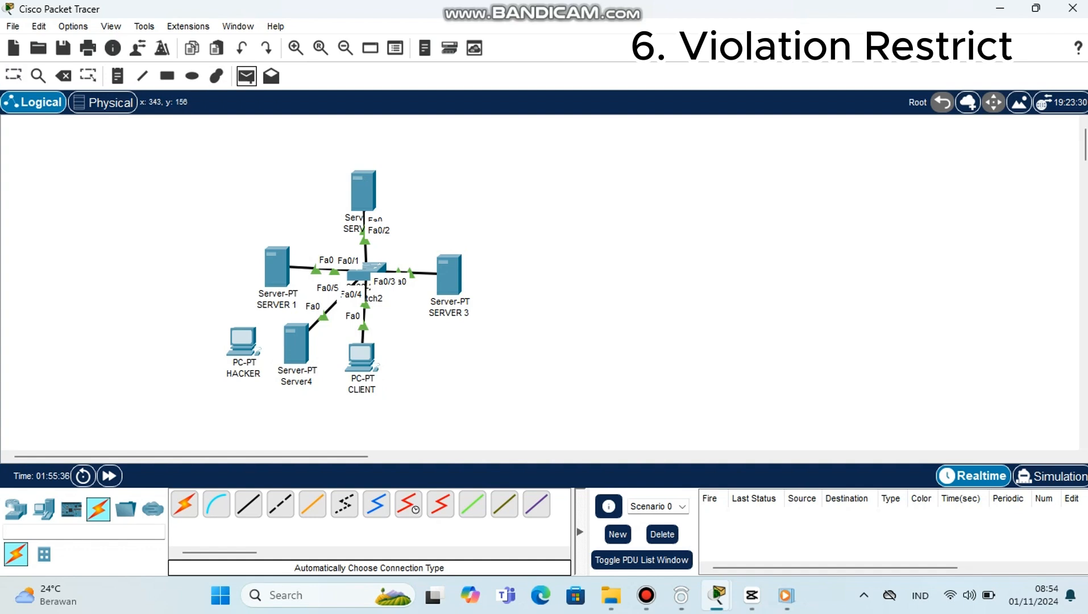
{"action": "left_click", "coordinate": [296, 343]}
{"action": "left_click", "coordinate": [360, 355]}
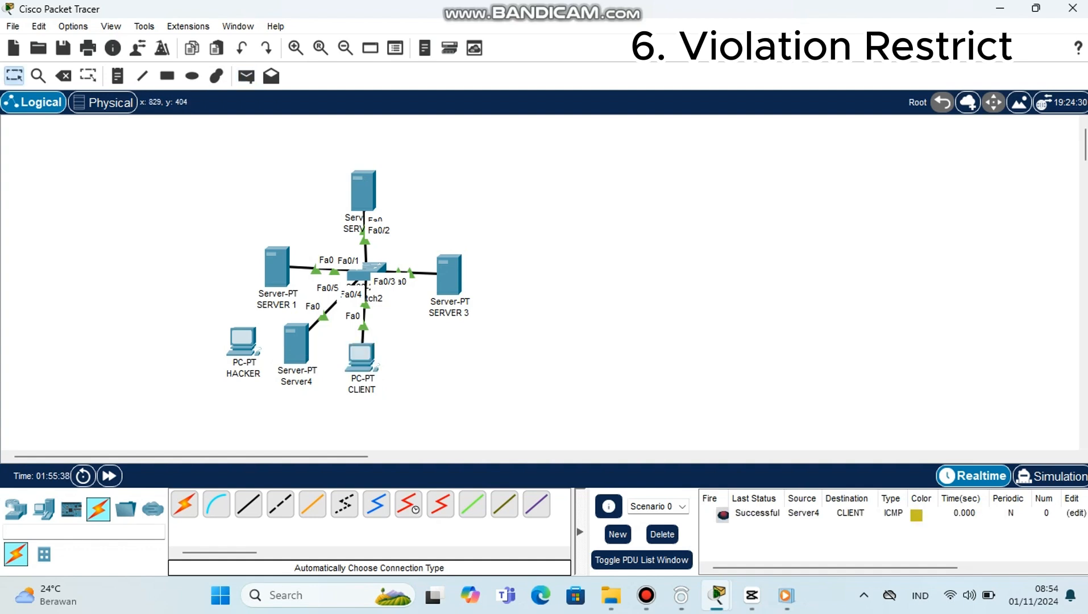
{"action": "left_click", "coordinate": [247, 76]}
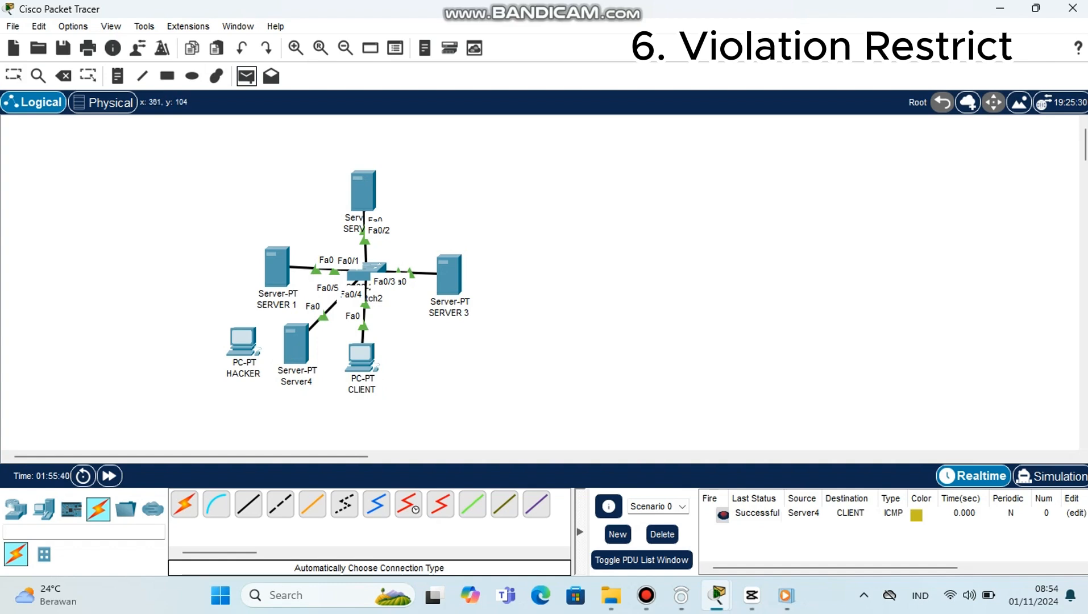
{"action": "left_click", "coordinate": [296, 343]}
{"action": "left_click", "coordinate": [277, 267]}
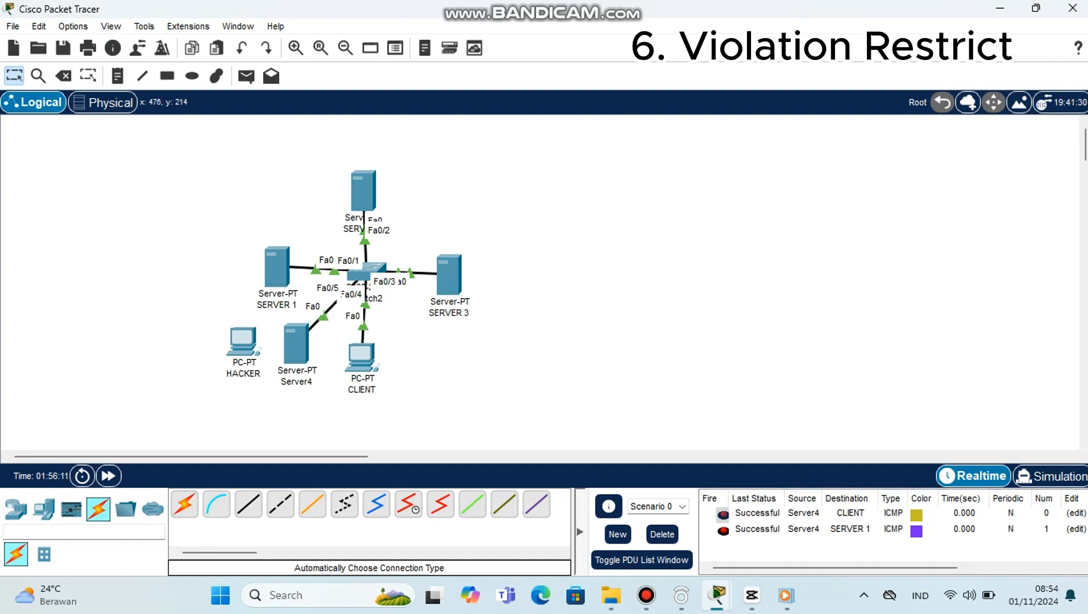
Step: Check the port-security settings of fa0/5 in the Switch2 CLI with do show port-security int fa0/5
{"action": "left_click", "coordinate": [366, 271]}
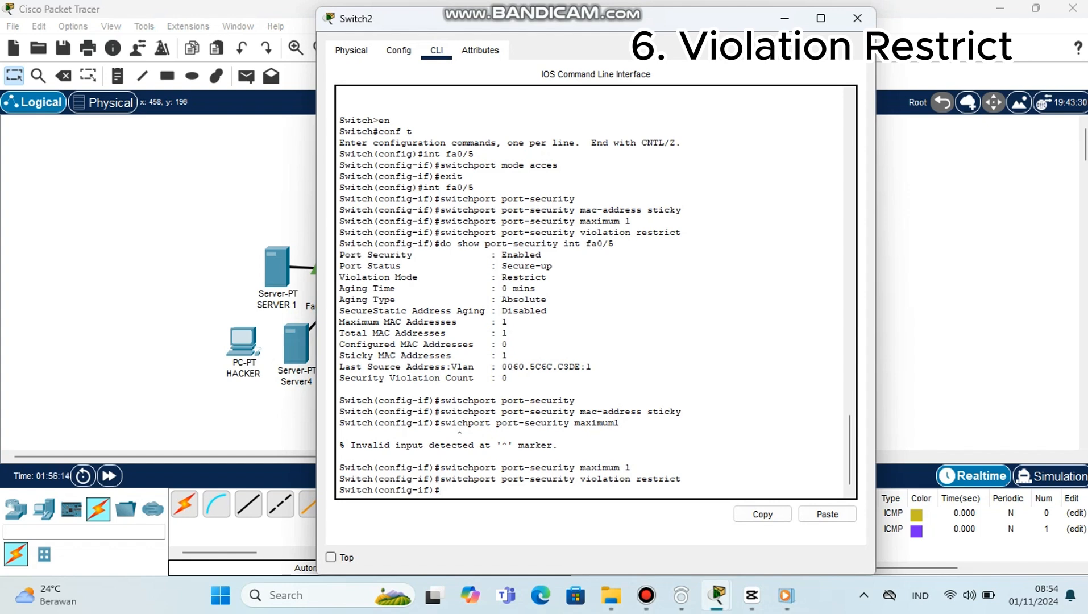
{"action": "type", "text": "do show port-security int"}
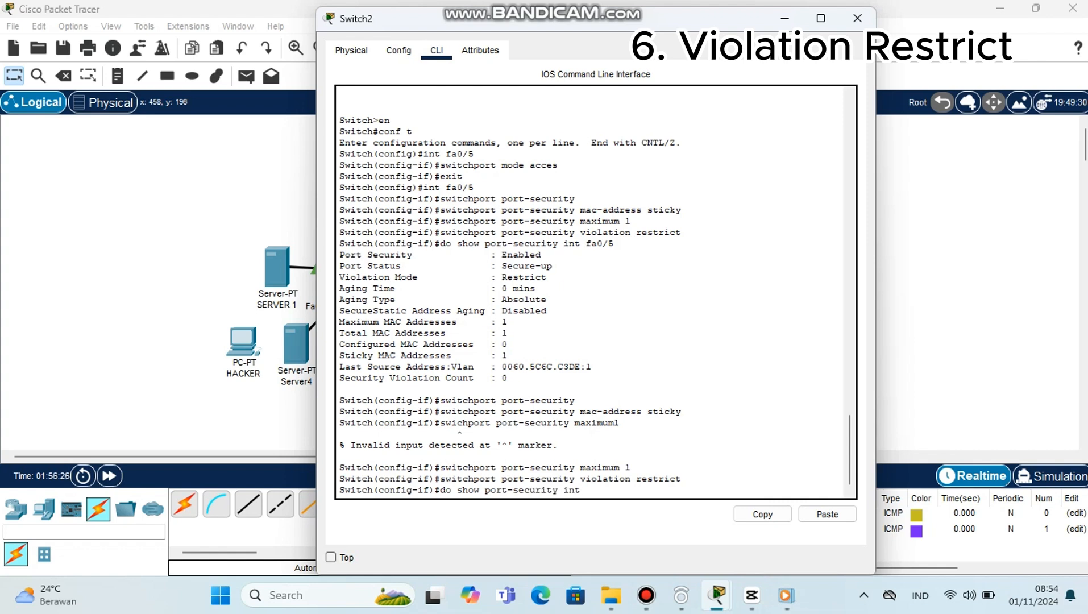
{"action": "type", "text": " fa0/"}
{"action": "type", "text": "5"}
{"action": "key", "text": "Return"}
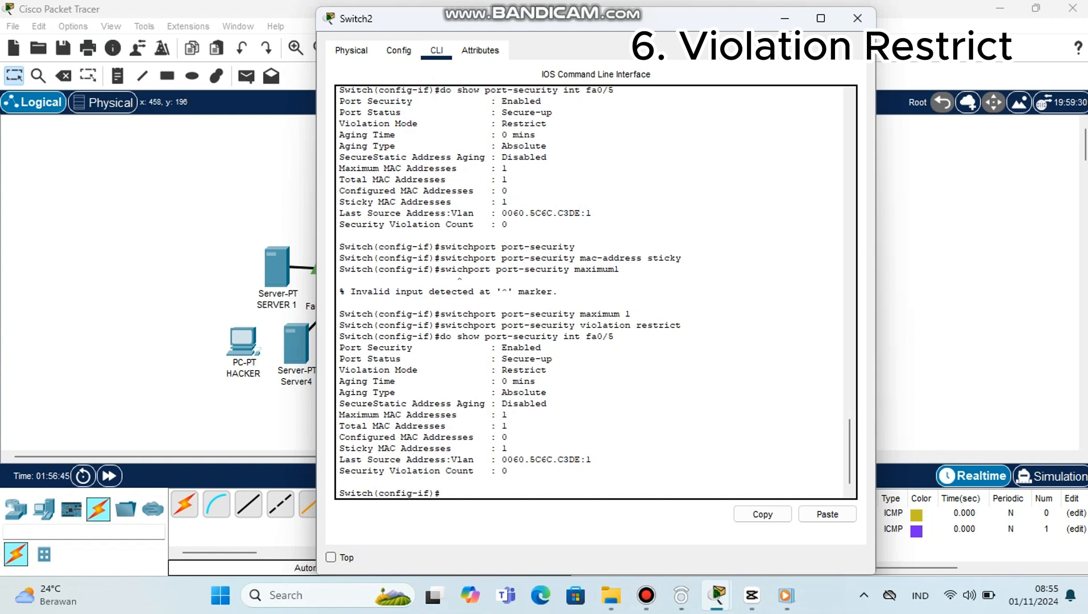
{"action": "left_click", "coordinate": [857, 19]}
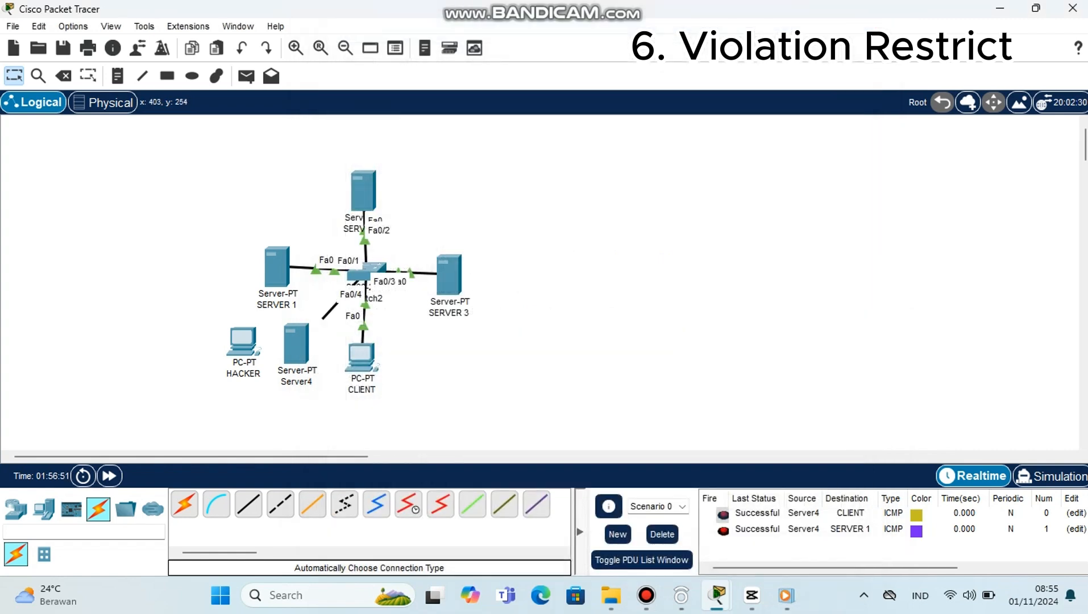
Step: Move the Server4 end of the fa0/5 cable to FastEthernet0 on the HACKER PC
{"action": "left_click", "coordinate": [252, 348]}
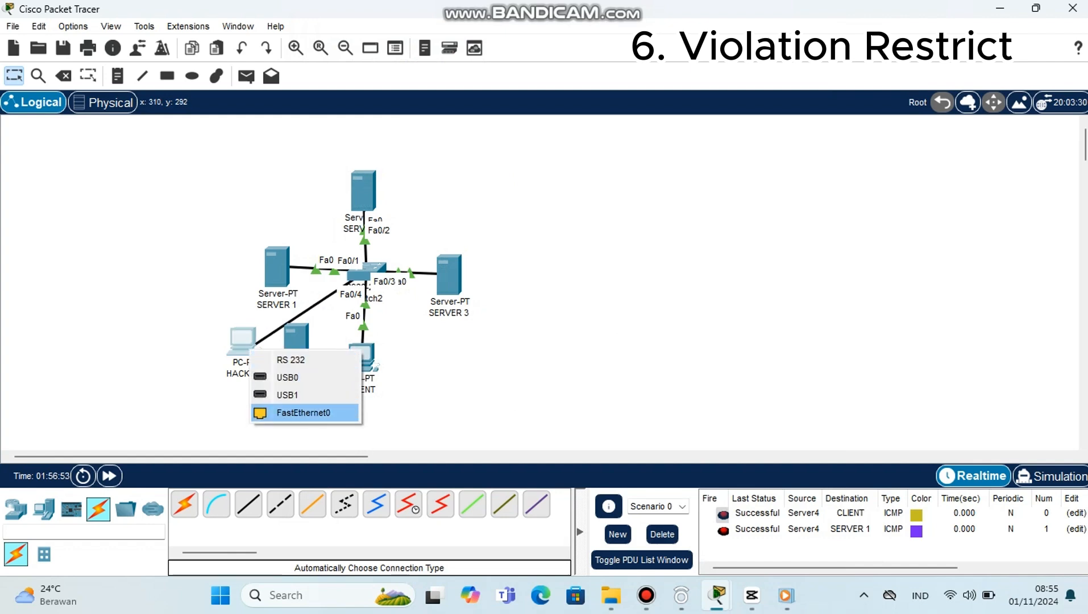
{"action": "left_click", "coordinate": [303, 412]}
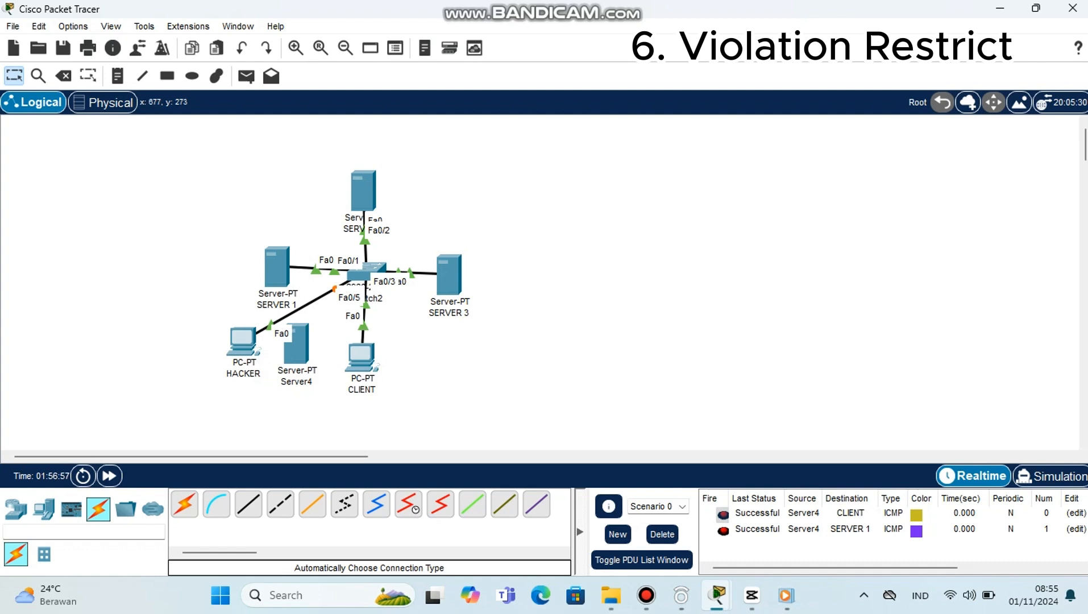
Step: Send a simple PDU from HACKER to CLIENT, and delete the scenario to clear the PDU list
{"action": "left_click", "coordinate": [246, 76]}
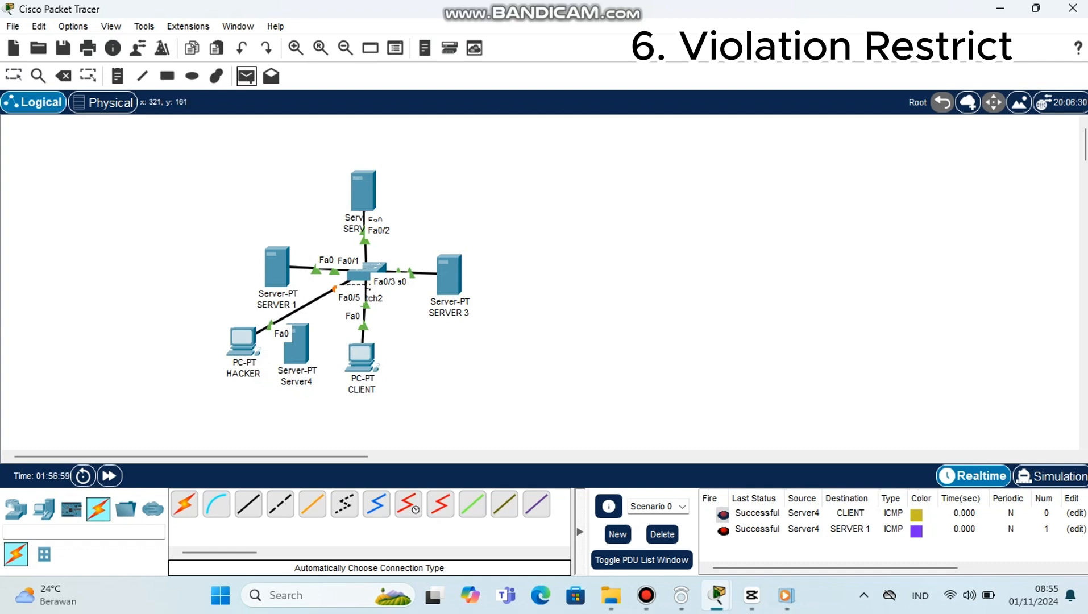
{"action": "left_click", "coordinate": [361, 357]}
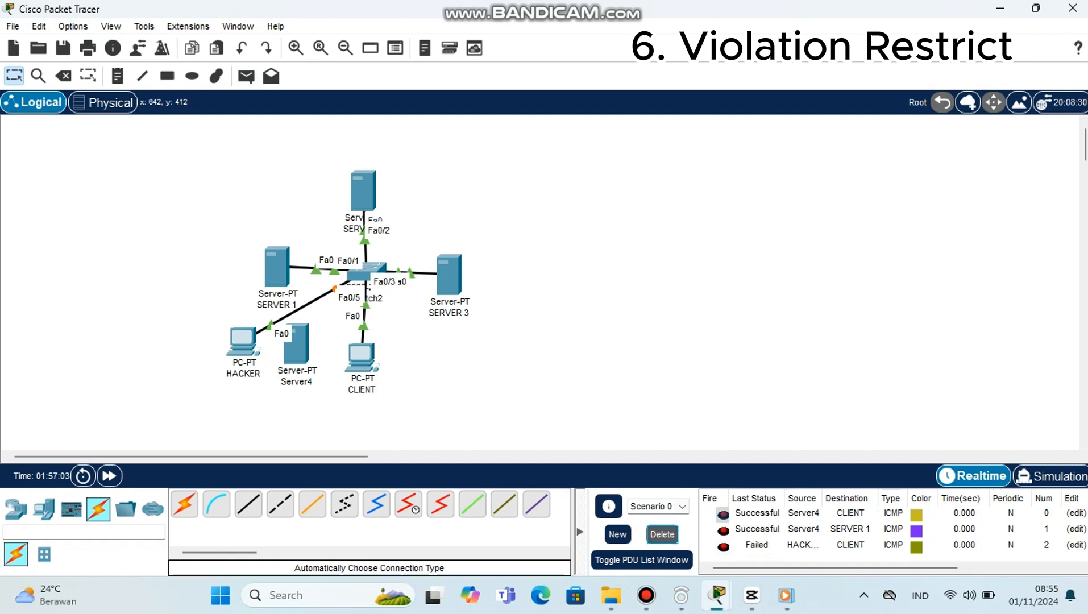
{"action": "left_click", "coordinate": [662, 534]}
Step: Test connectivity by sending a simple PDU from HACKER to SERVER 1
{"action": "left_click", "coordinate": [246, 75]}
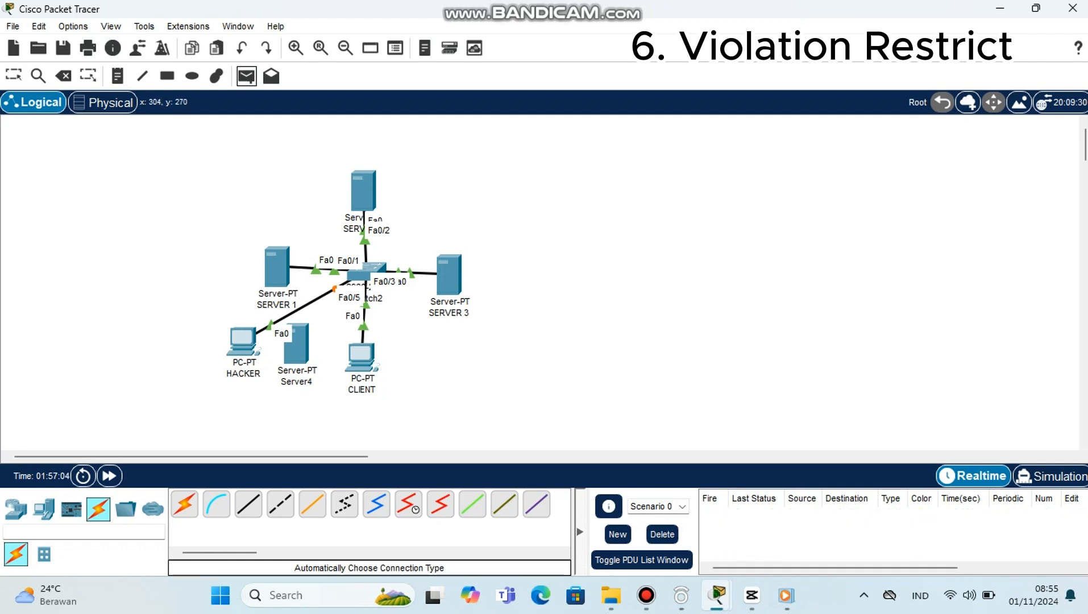
{"action": "left_click", "coordinate": [244, 341]}
{"action": "left_click", "coordinate": [277, 267]}
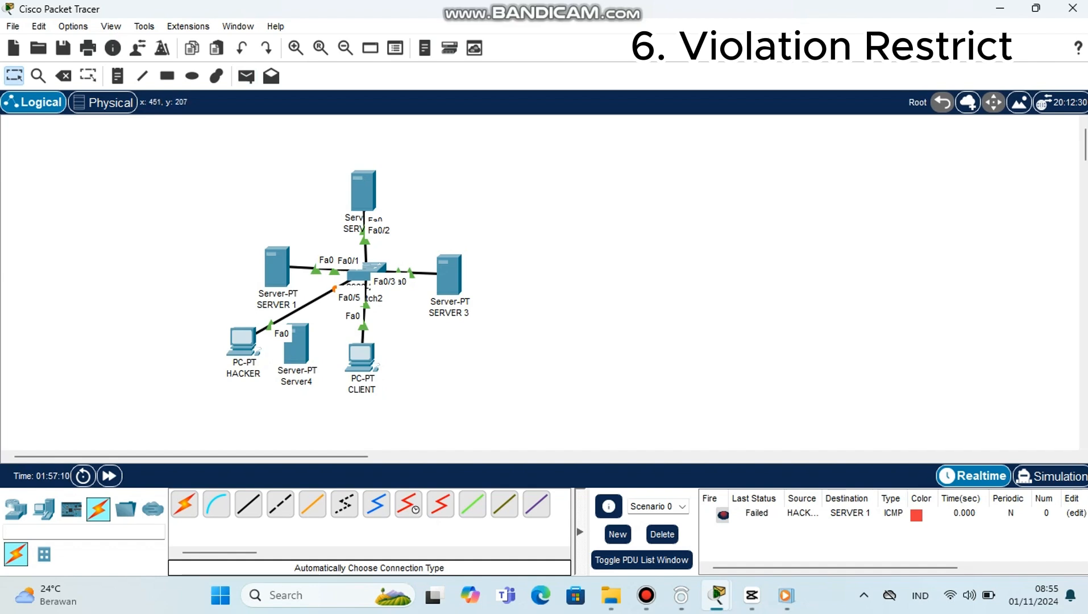
Step: Check fa0/5 for security violations in the Switch2 CLI with do show port-security int fa0/5, and close the window
{"action": "left_click", "coordinate": [362, 269]}
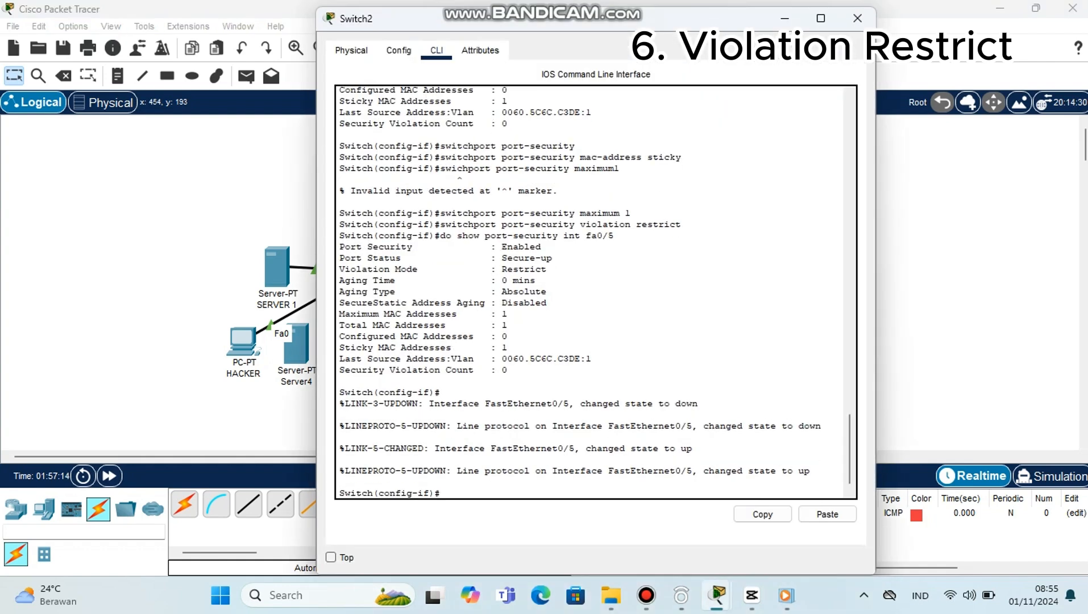
{"action": "type", "text": "do show port-security"}
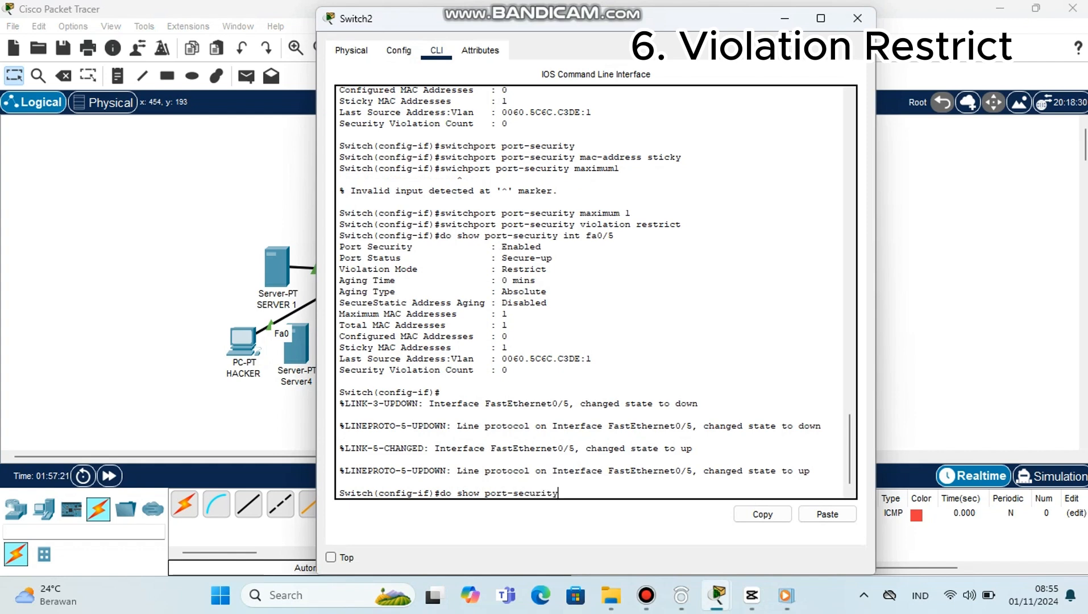
{"action": "type", "text": " int fa0/5"}
{"action": "key", "text": "Return"}
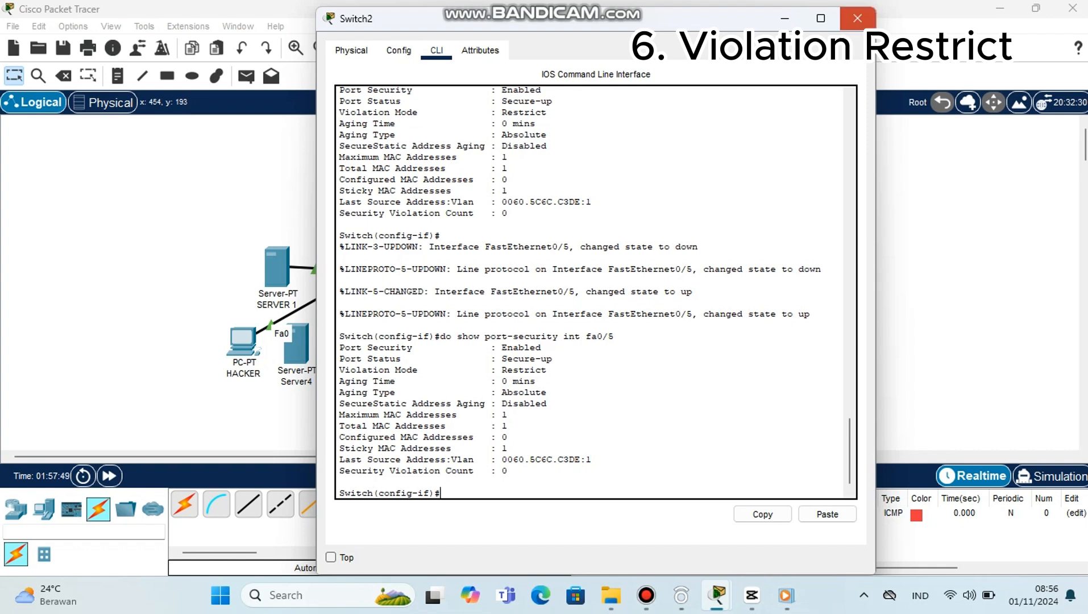
{"action": "left_click", "coordinate": [857, 19]}
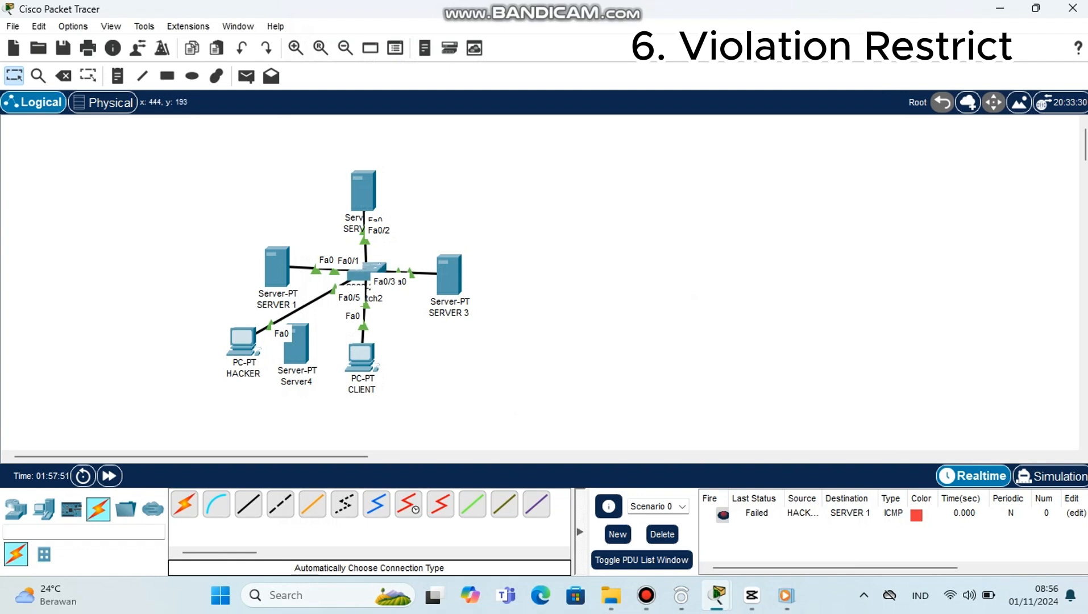
Step: Repeat the connectivity test with simple PDUs from HACKER to CLIENT and from HACKER to SERVER 1
{"action": "left_click", "coordinate": [246, 76]}
{"action": "left_click", "coordinate": [245, 341]}
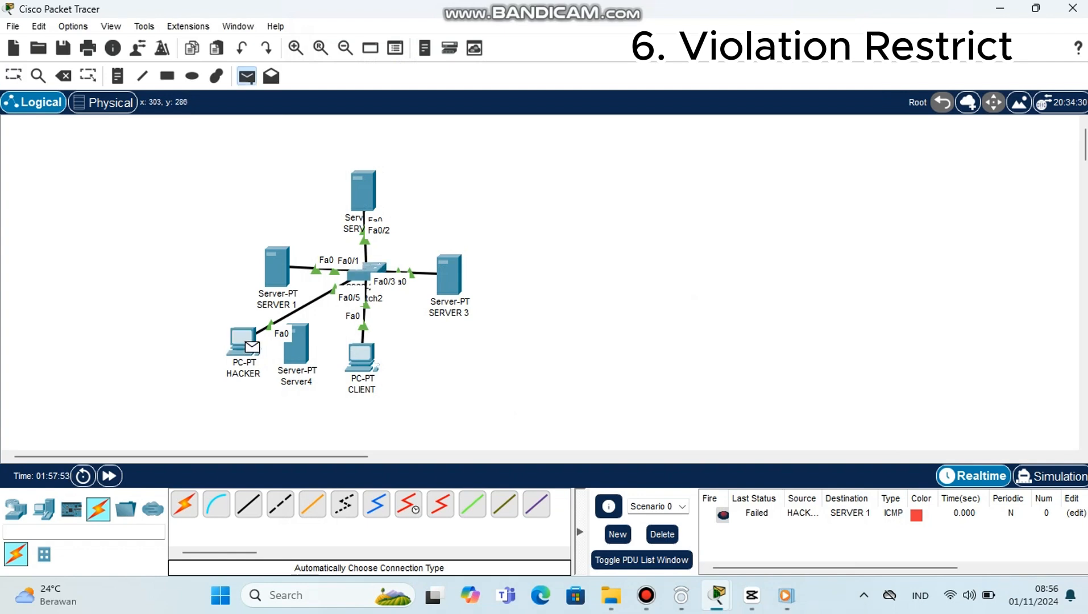
{"action": "left_click", "coordinate": [361, 355]}
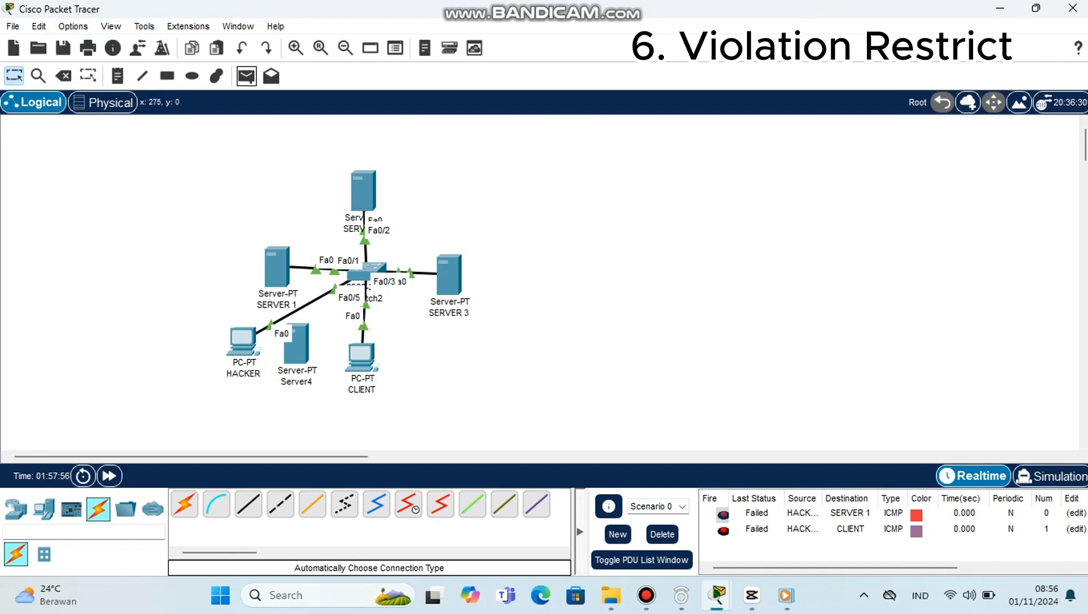
{"action": "left_click", "coordinate": [246, 75]}
{"action": "left_click", "coordinate": [243, 341]}
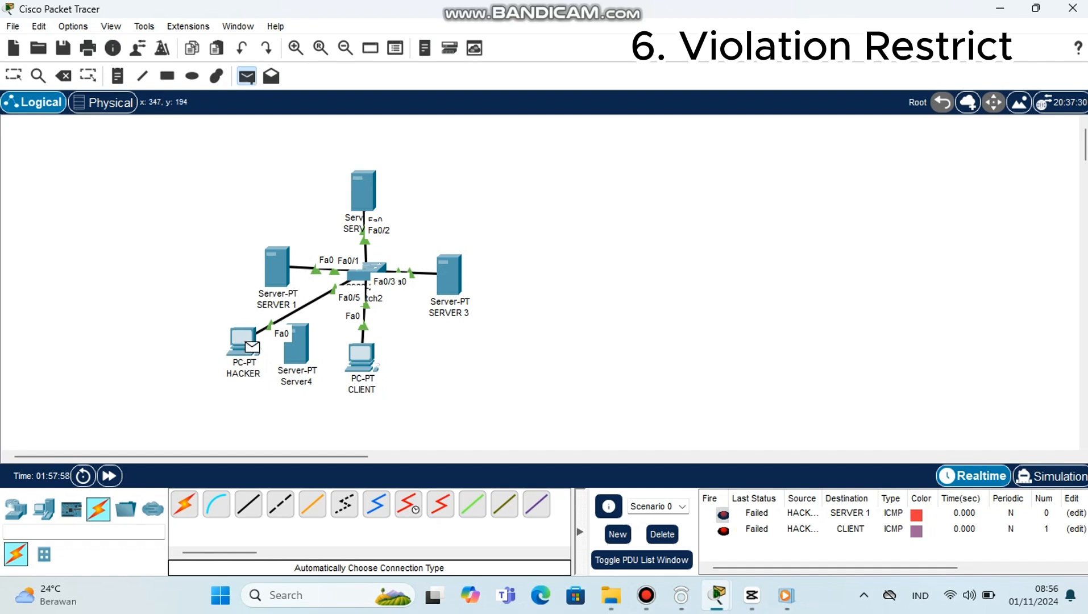
{"action": "left_click", "coordinate": [277, 267]}
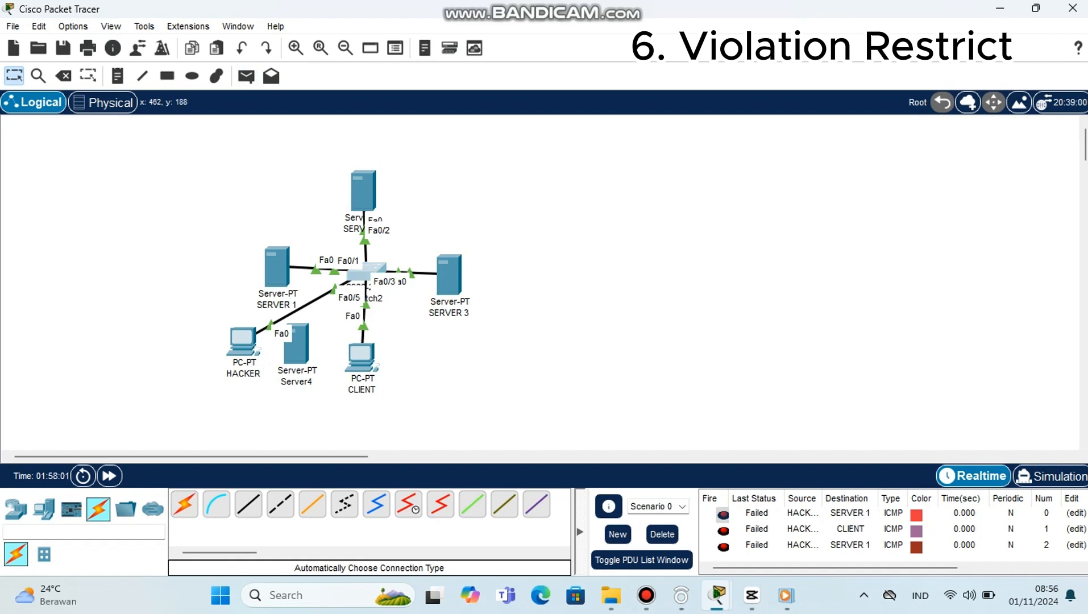
Step: Check fa0/5 for security violations again in the Switch2 CLI with do show port-security int fa0/5, and close the window
{"action": "left_click", "coordinate": [367, 272]}
{"action": "left_click_drag", "start_coordinate": [439, 332], "coordinate": [613, 333]}
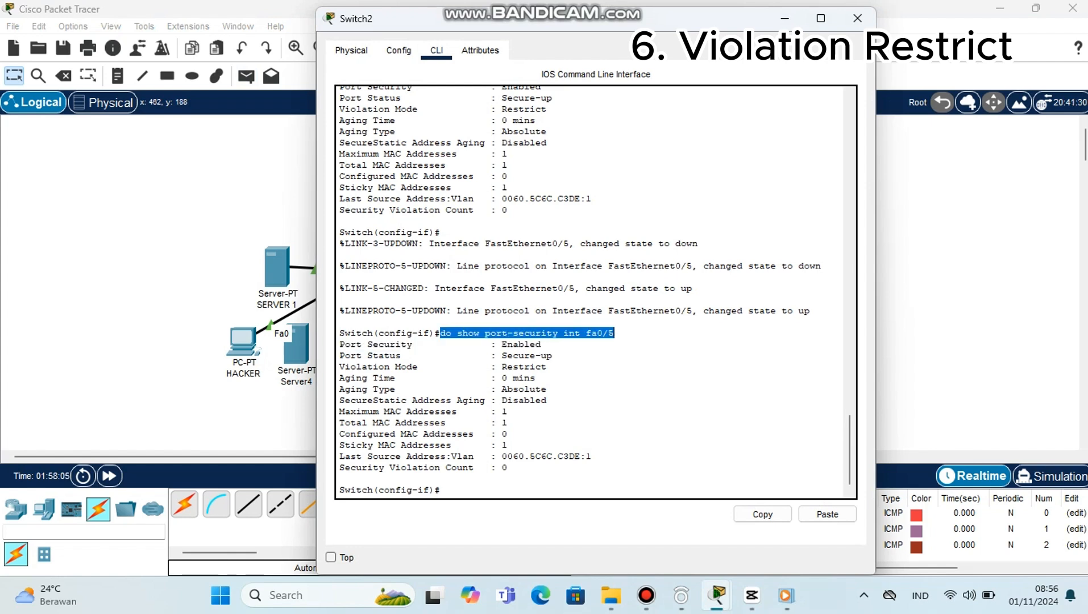
{"action": "left_click", "coordinate": [762, 513]}
{"action": "left_click", "coordinate": [441, 489]}
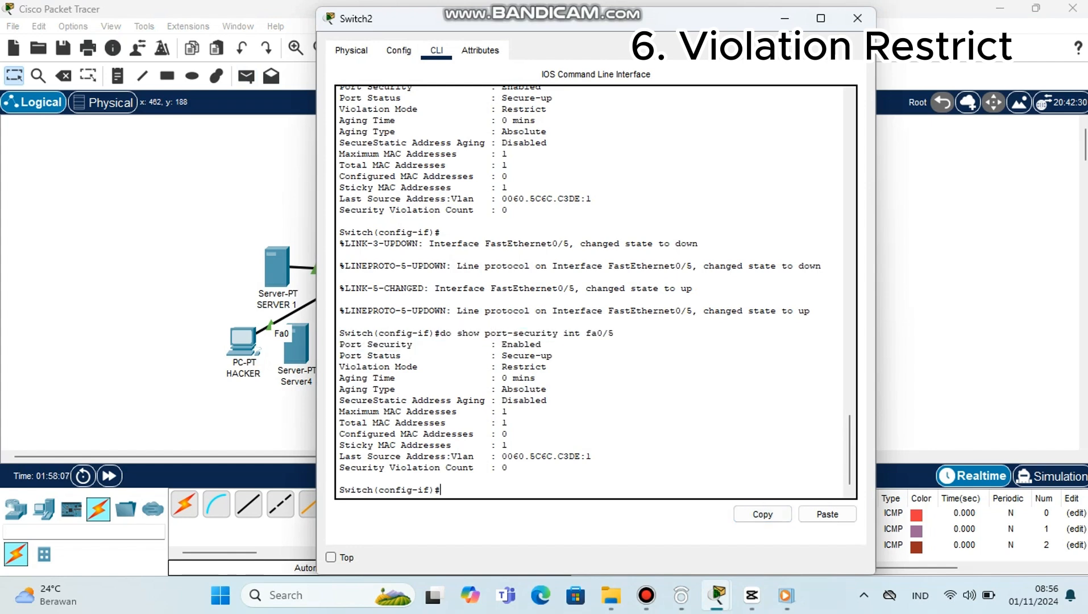
{"action": "left_click", "coordinate": [827, 514]}
{"action": "key", "text": "Return"}
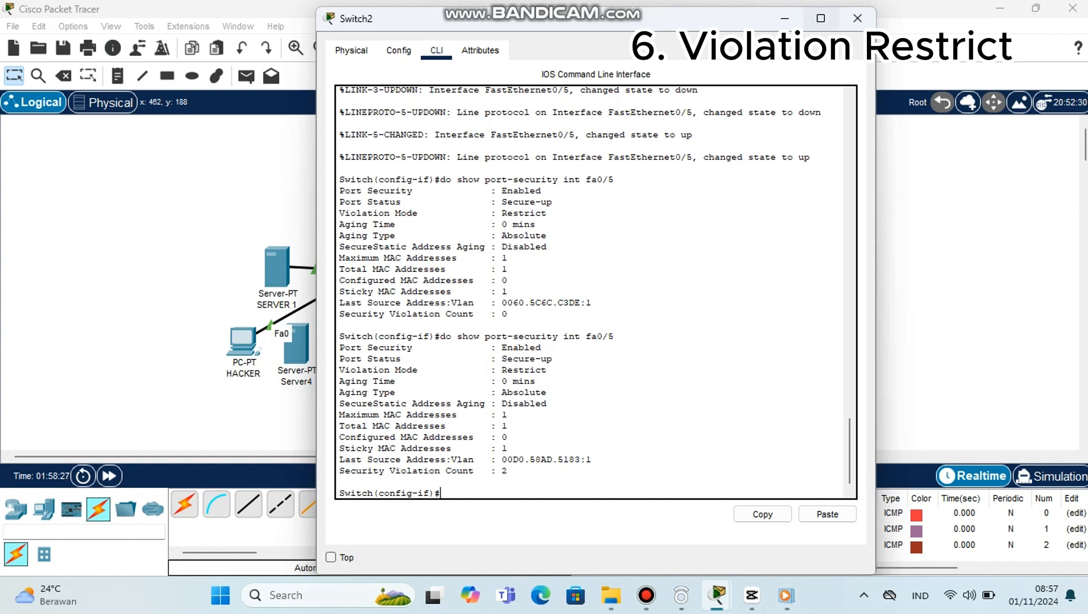
{"action": "left_click", "coordinate": [857, 18]}
Step: Move the Switch2 fa0/5 connection from the HACKER PC back to Server4
{"action": "left_click", "coordinate": [364, 272]}
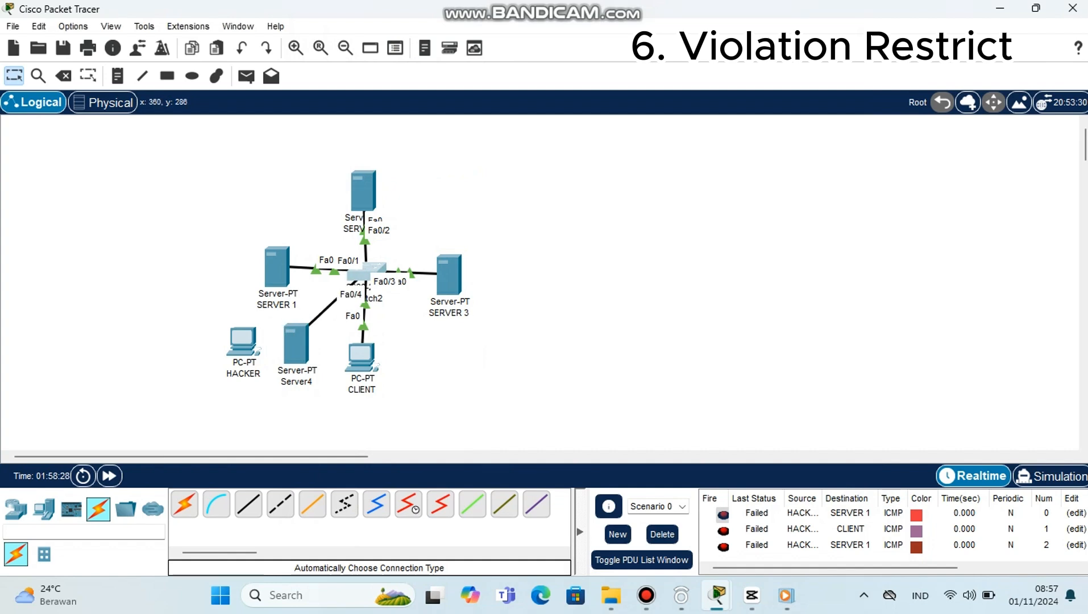
{"action": "left_click", "coordinate": [296, 344]}
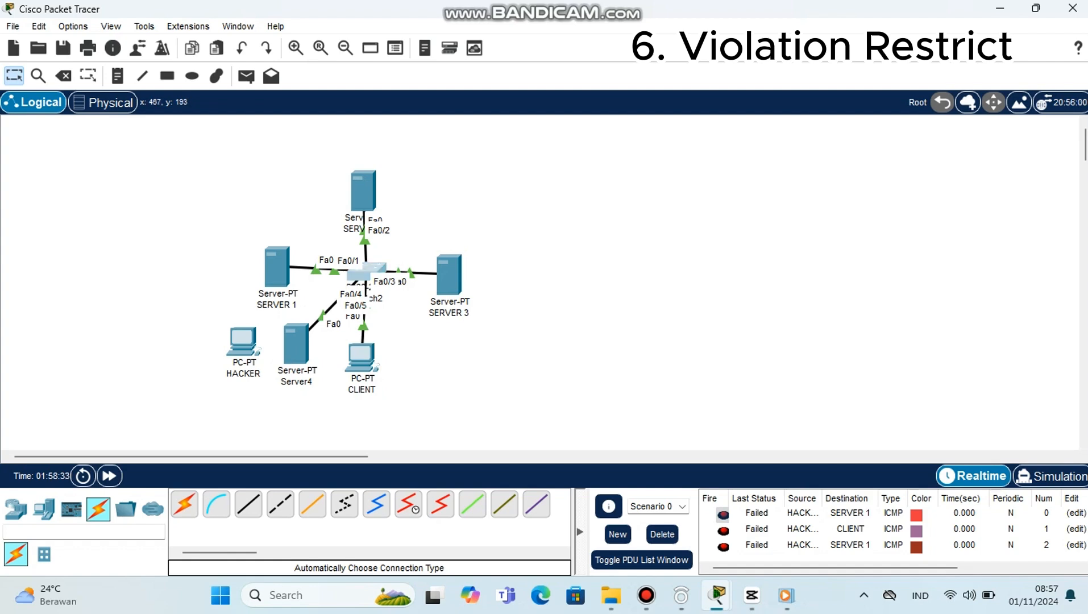
Step: Run do show port-security int fa0/5 in the Switch2 CLI to inspect the port with Server4 reconnected
{"action": "left_click", "coordinate": [366, 272]}
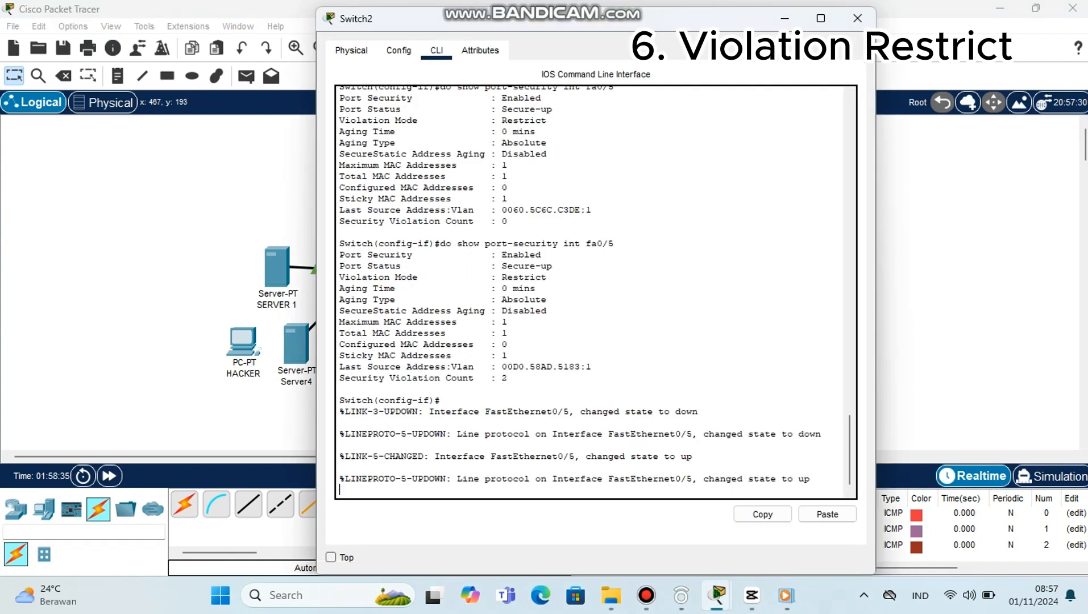
{"action": "key", "text": "Return"}
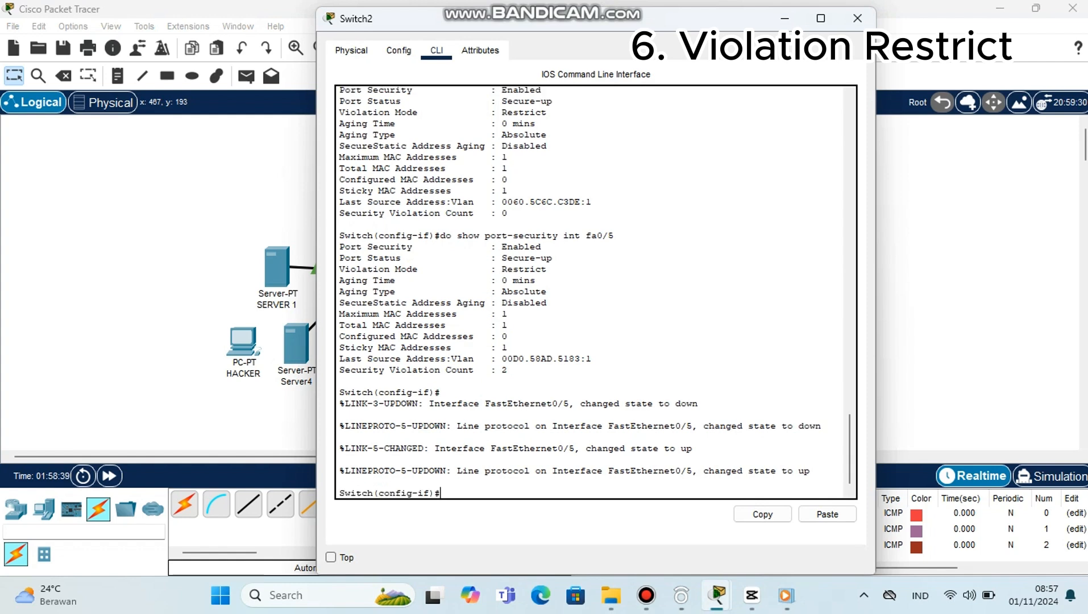
{"action": "left_click", "coordinate": [827, 514]}
{"action": "key", "text": "Return"}
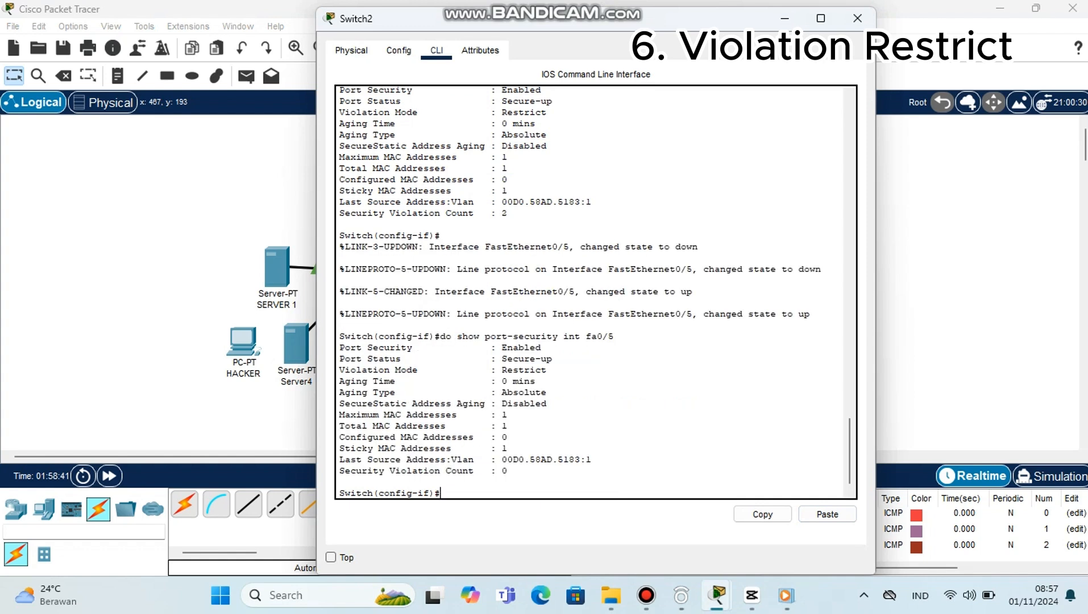